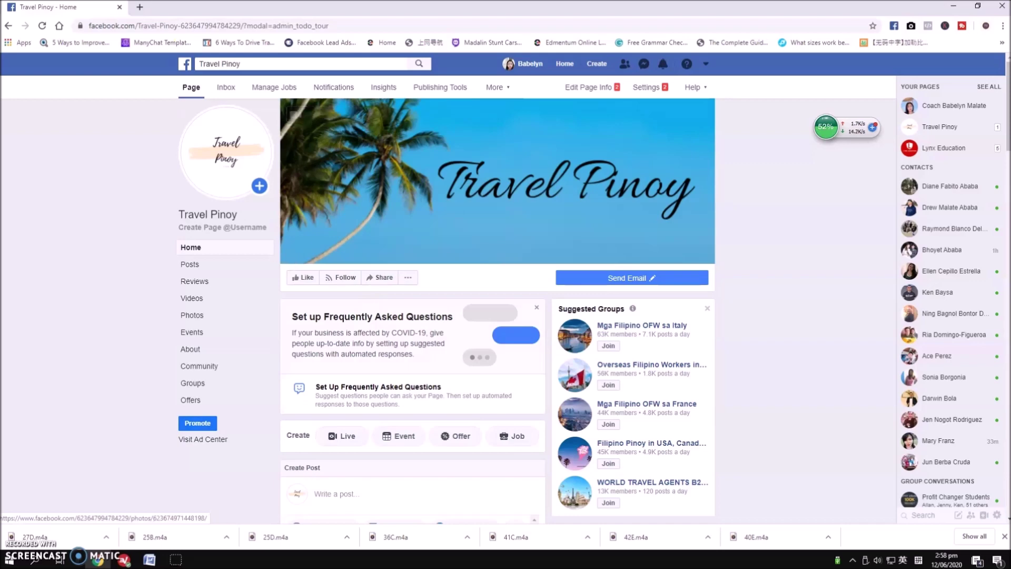
Open a new Chrome tab showing the Google homepage
{"action": "left_click", "coordinate": [140, 8]}
{"action": "left_click", "coordinate": [387, 283]}
Search Google for 'manychat' and open manychat.com to reach the Travel Pinoy dashboard
{"action": "left_click", "coordinate": [387, 236]}
{"action": "type", "text": "manychat"}
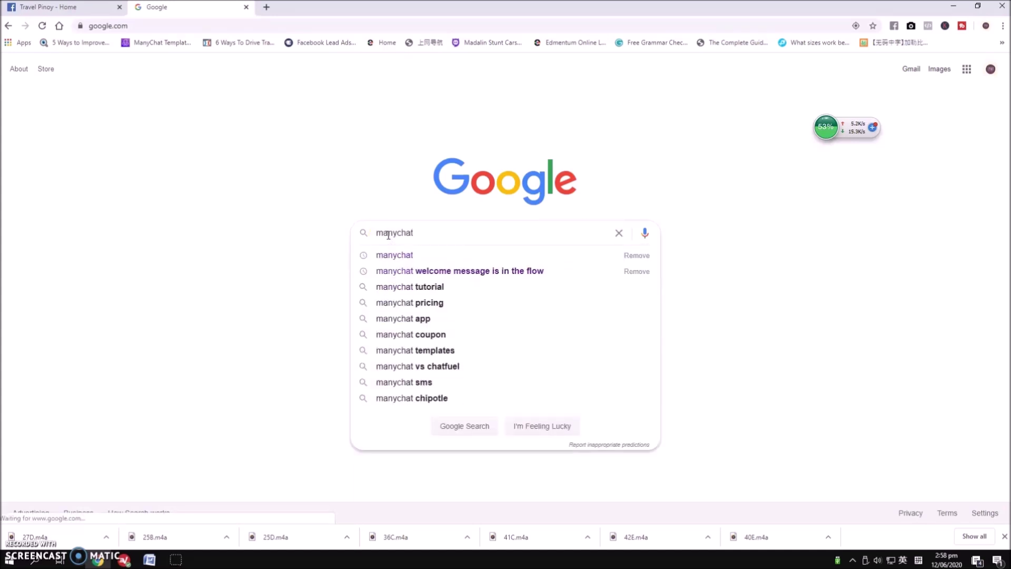
{"action": "key", "text": "Return"}
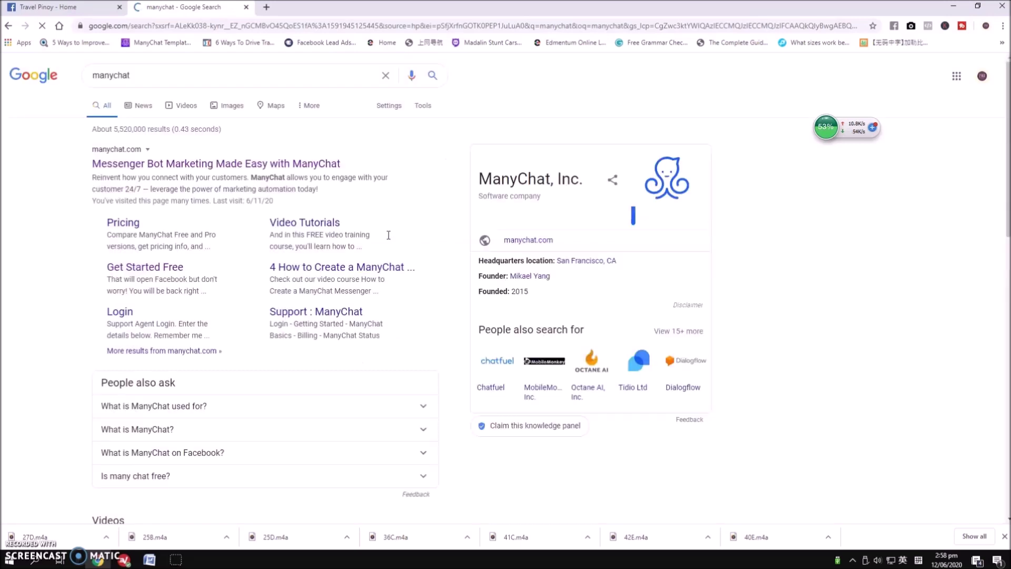
{"action": "left_click", "coordinate": [168, 163]}
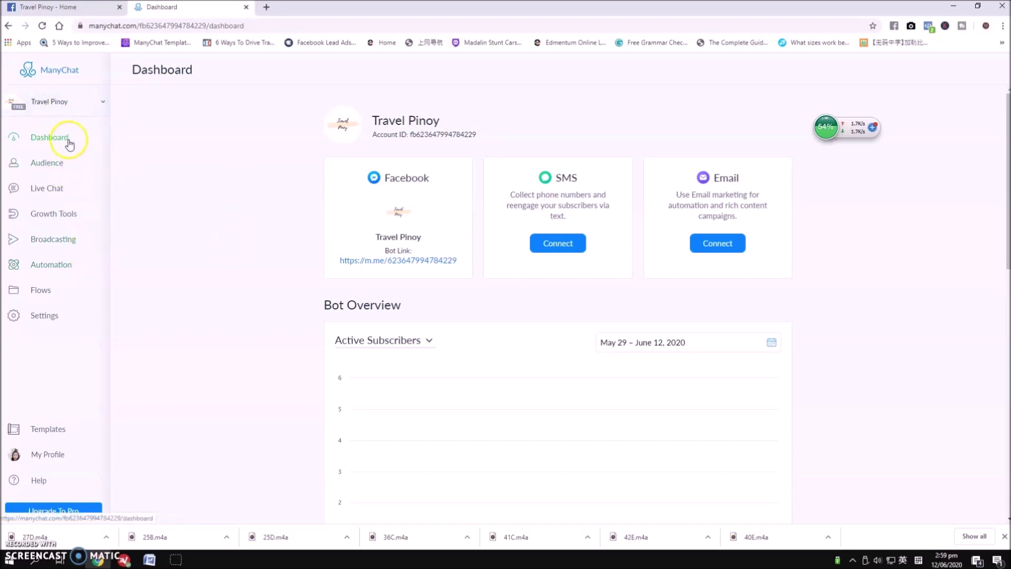
Delete the Travel Inquiry sequence under Automation > Sequences, leaving only Example Sequence
{"action": "left_click", "coordinate": [61, 268]}
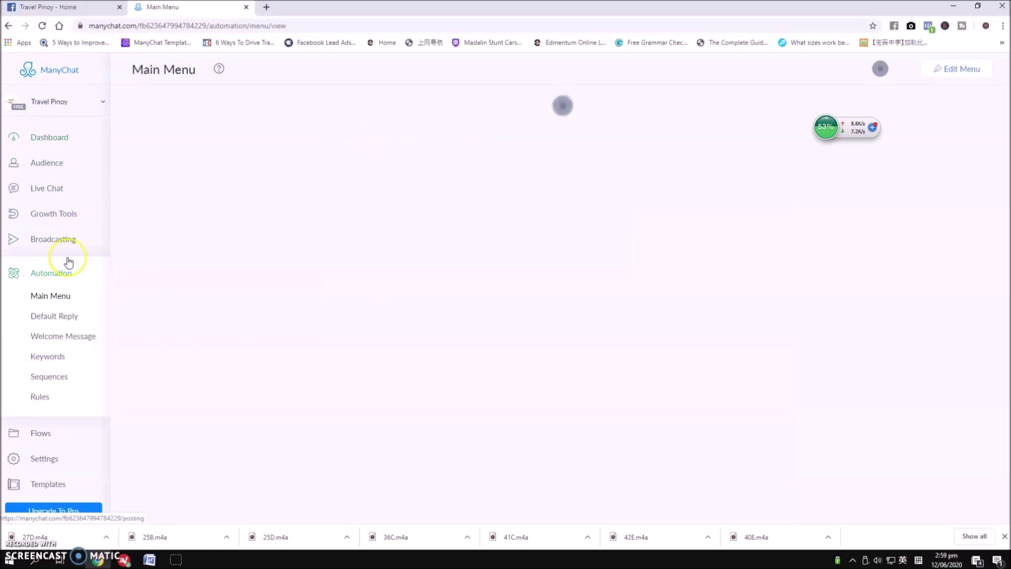
{"action": "left_click_drag", "start_coordinate": [859, 133], "coordinate": [984, 245]}
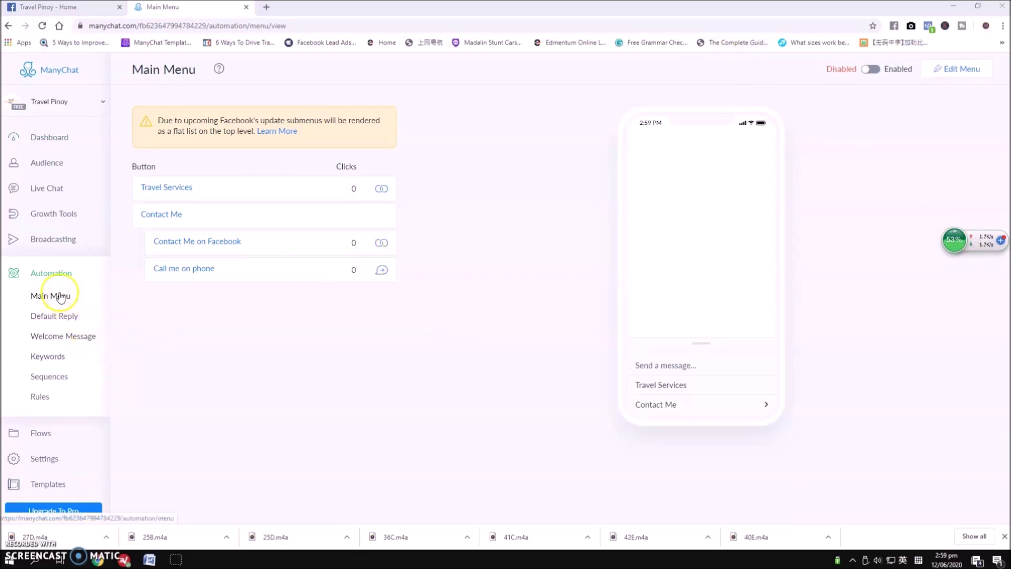
{"action": "left_click", "coordinate": [55, 380]}
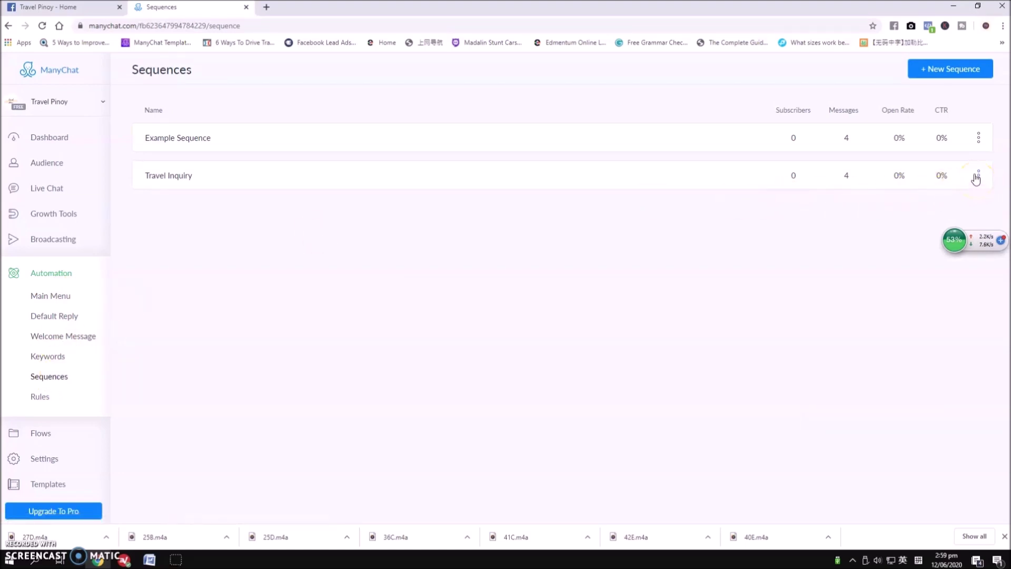
{"action": "left_click", "coordinate": [977, 177]}
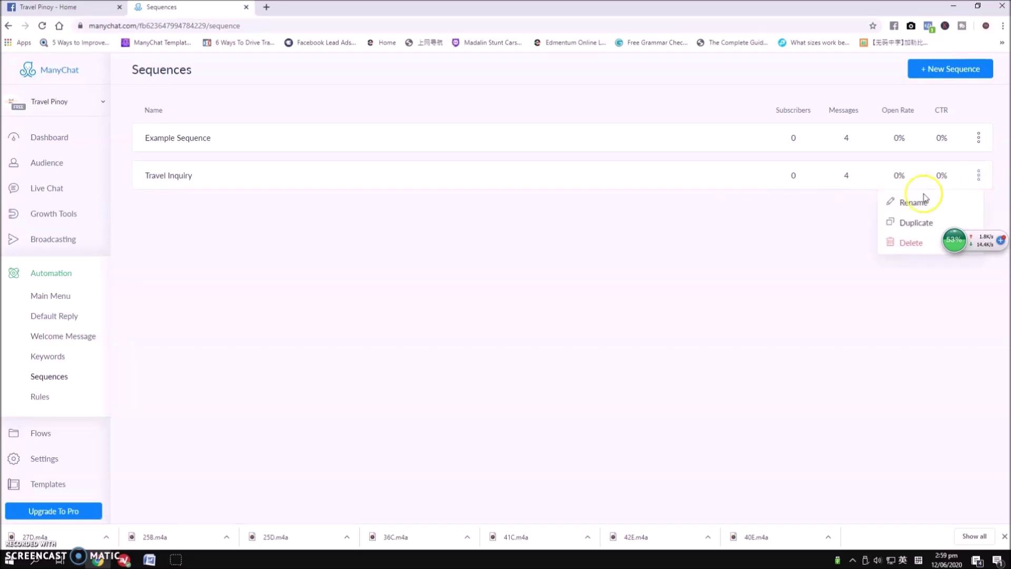
{"action": "left_click", "coordinate": [904, 243]}
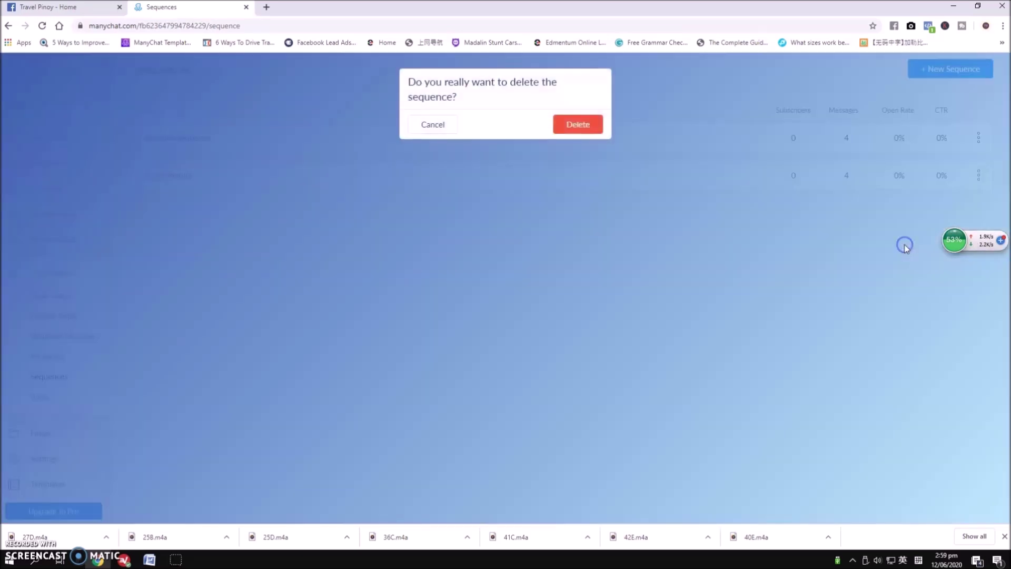
{"action": "left_click", "coordinate": [579, 124]}
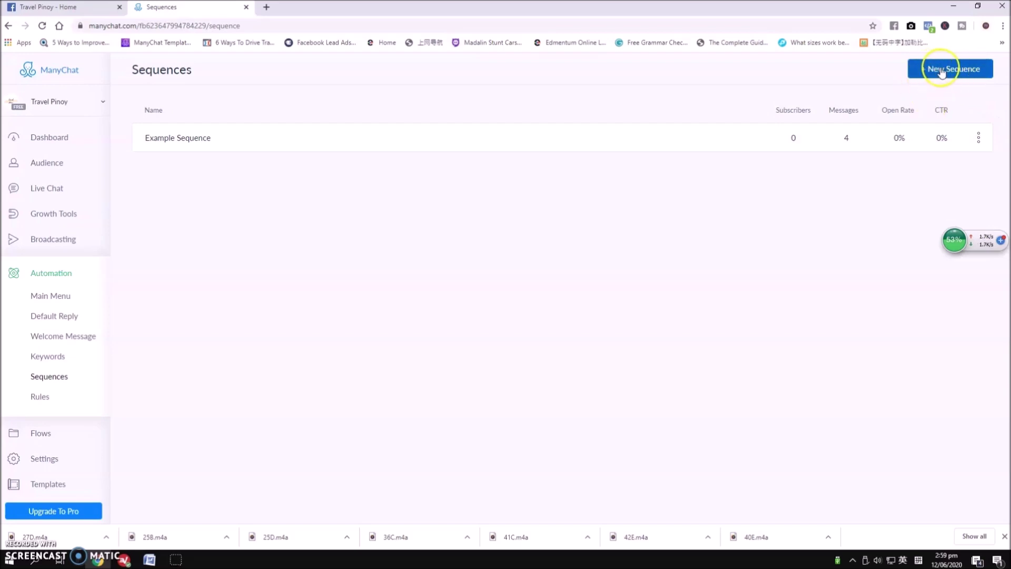
{"action": "left_click", "coordinate": [942, 73]}
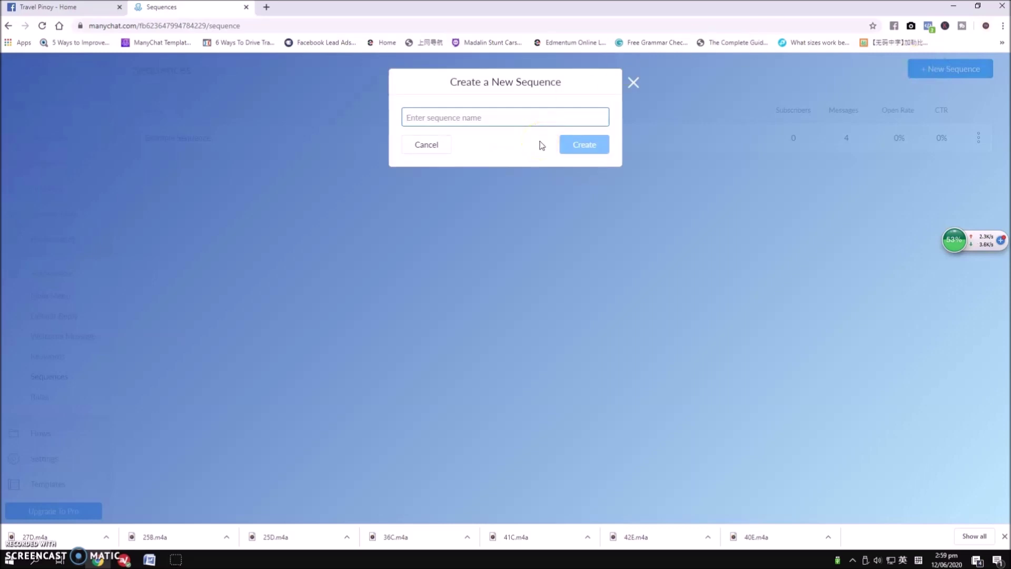
Name the new sequence 'Travel Pinoy Sequence' and create it
{"action": "type", "text": "Travel Pinoy Sequence"}
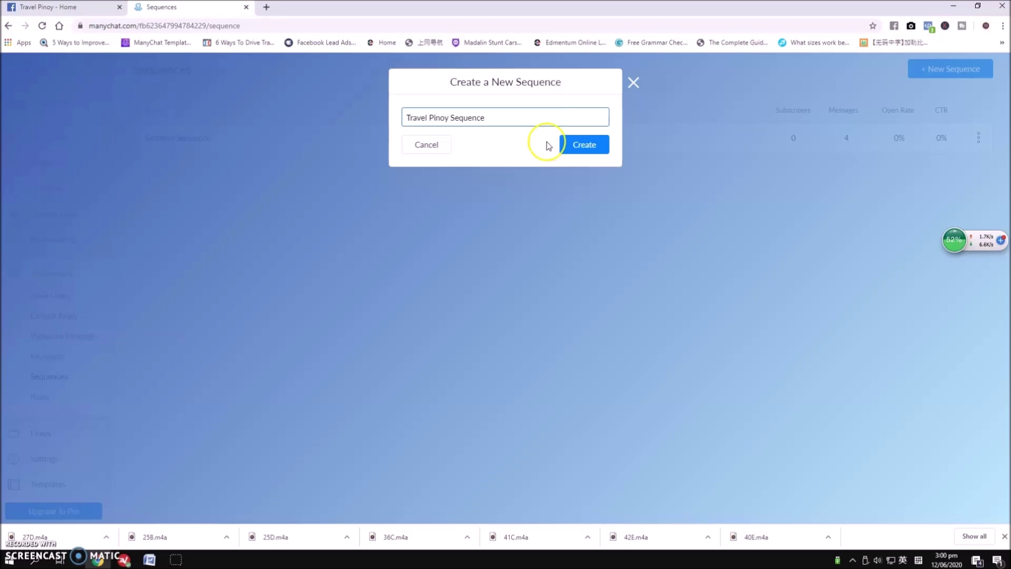
{"action": "left_click", "coordinate": [585, 149]}
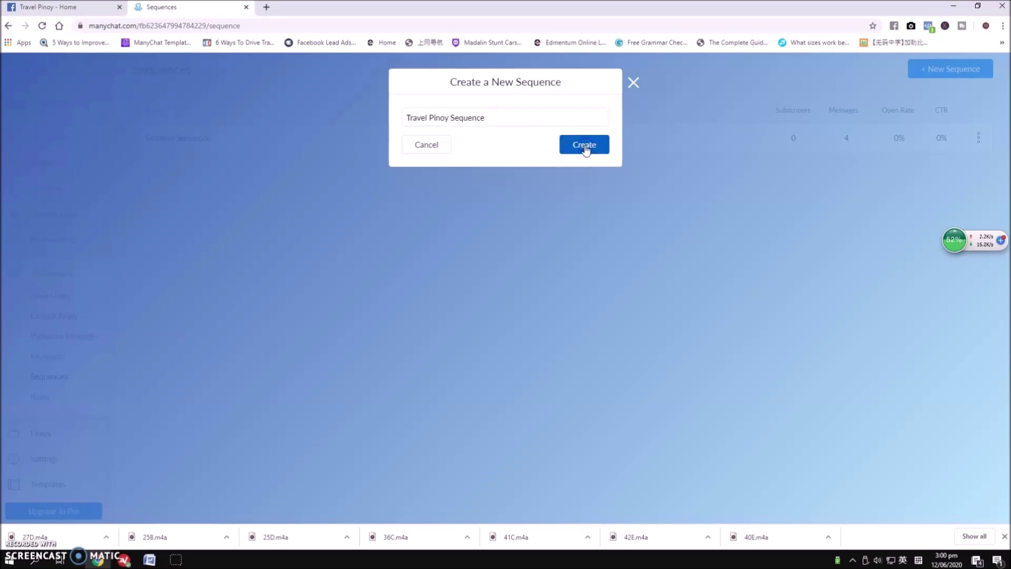
{"action": "left_click", "coordinate": [600, 148]}
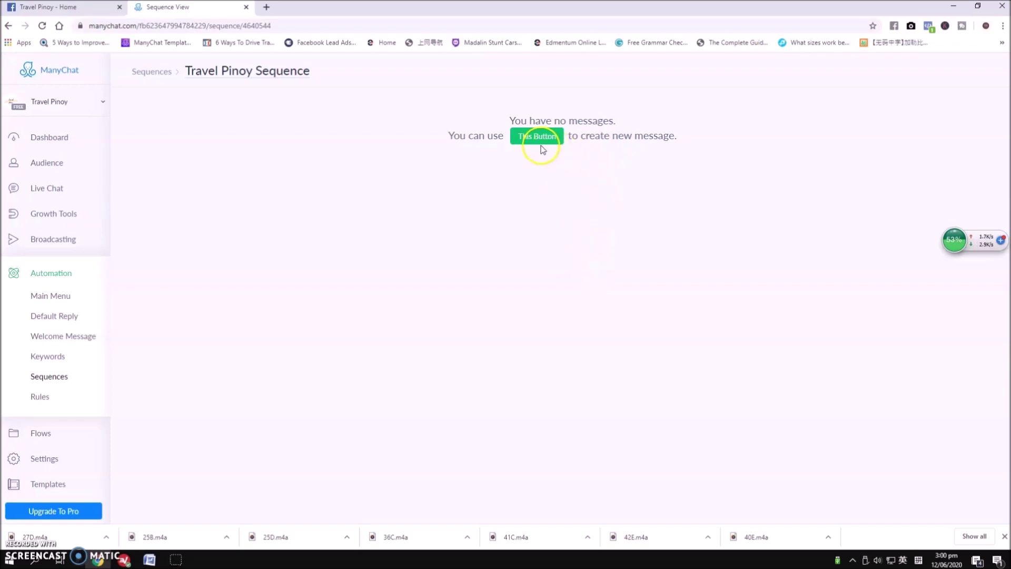
Add Sequence Message 1 as a new reply, sent after 1 day, and open its editor
{"action": "left_click", "coordinate": [516, 180]}
{"action": "left_click", "coordinate": [538, 138]}
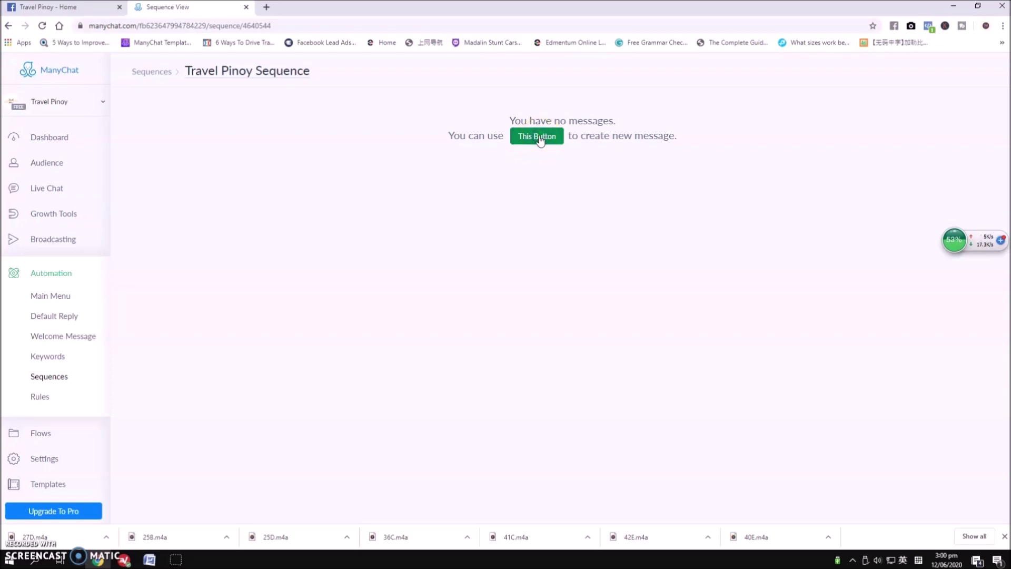
{"action": "left_click", "coordinate": [517, 208]}
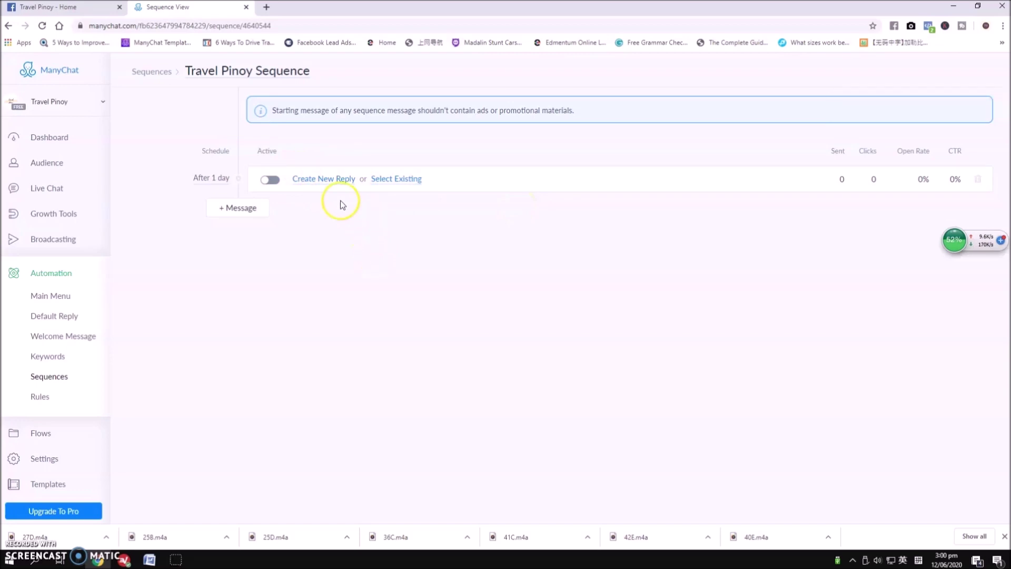
{"action": "mouse_move", "coordinate": [620, 179]}
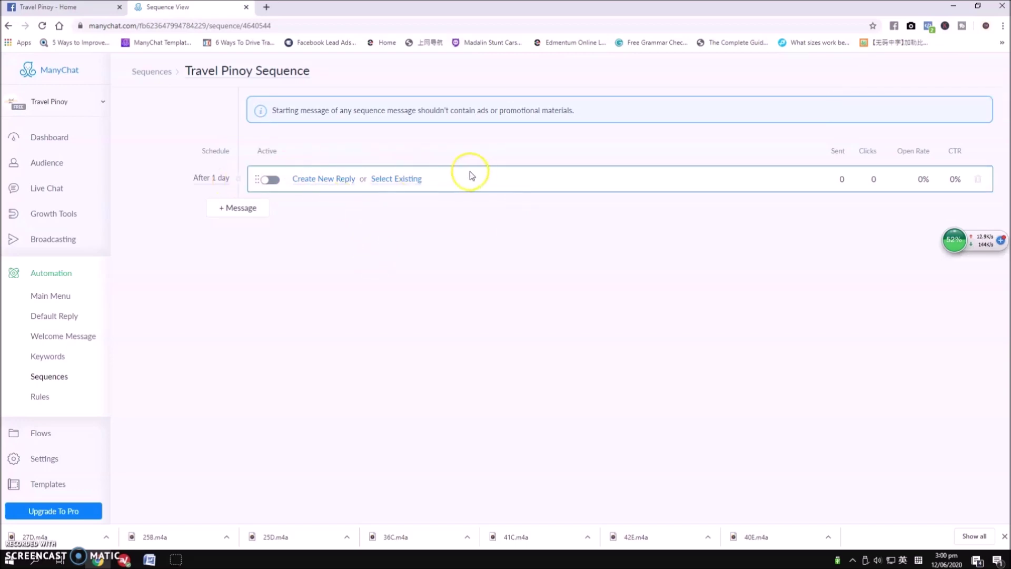
{"action": "left_click", "coordinate": [326, 181]}
{"action": "left_click", "coordinate": [326, 193]}
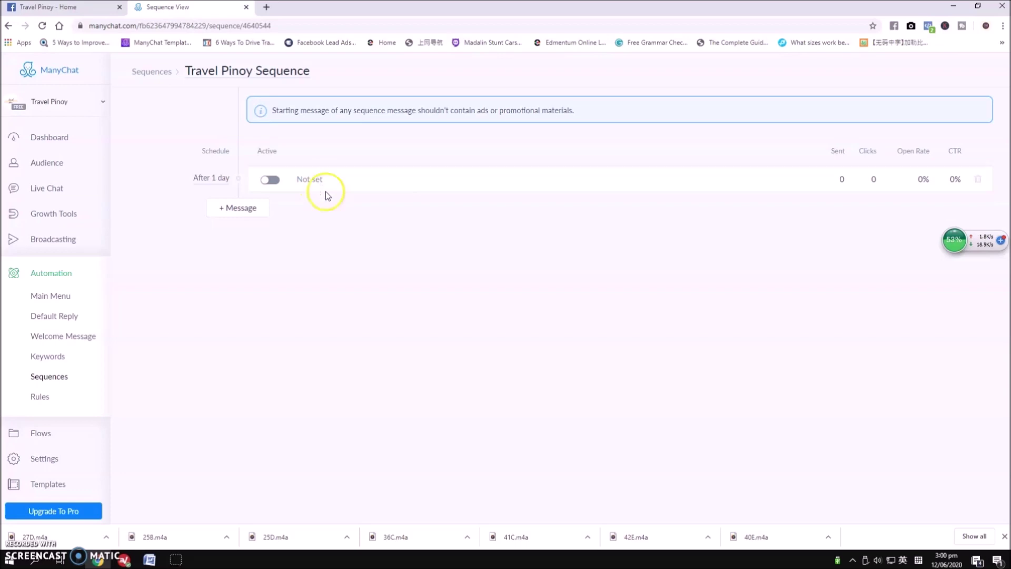
{"action": "left_click", "coordinate": [318, 183]}
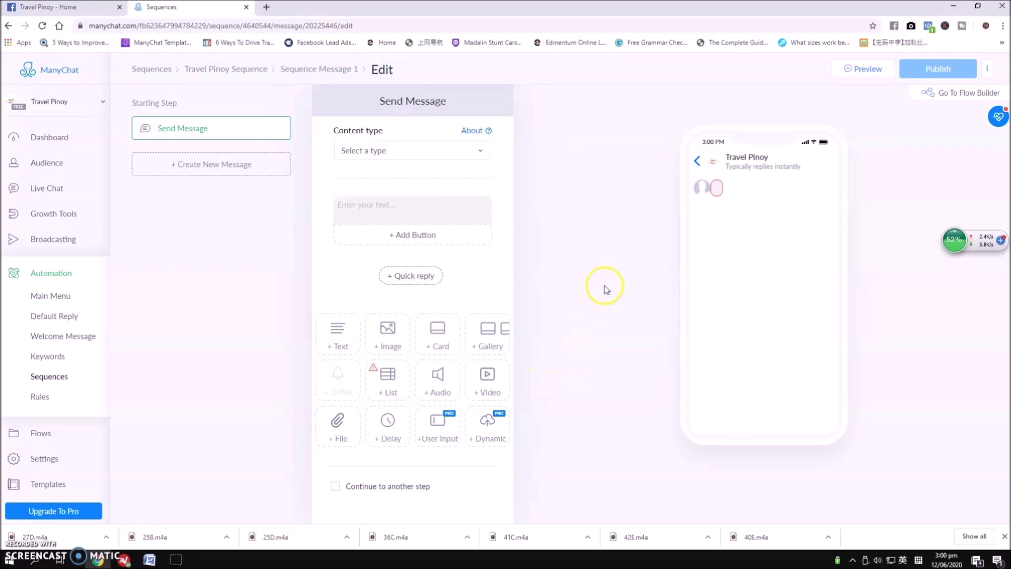
Open the message's ⋮ options menu and close it without choosing anything
{"action": "left_click", "coordinate": [988, 73]}
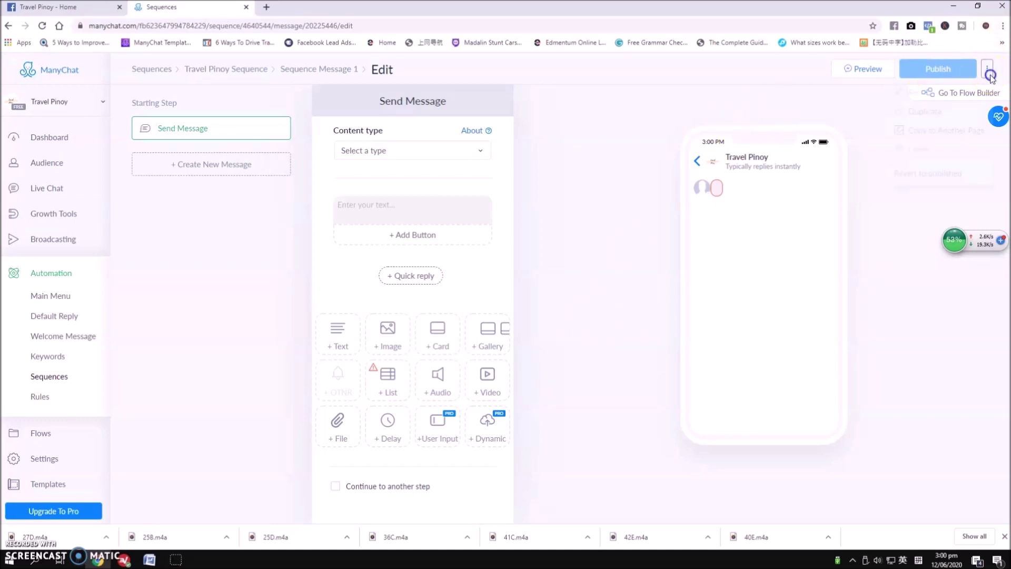
{"action": "left_click", "coordinate": [987, 74]}
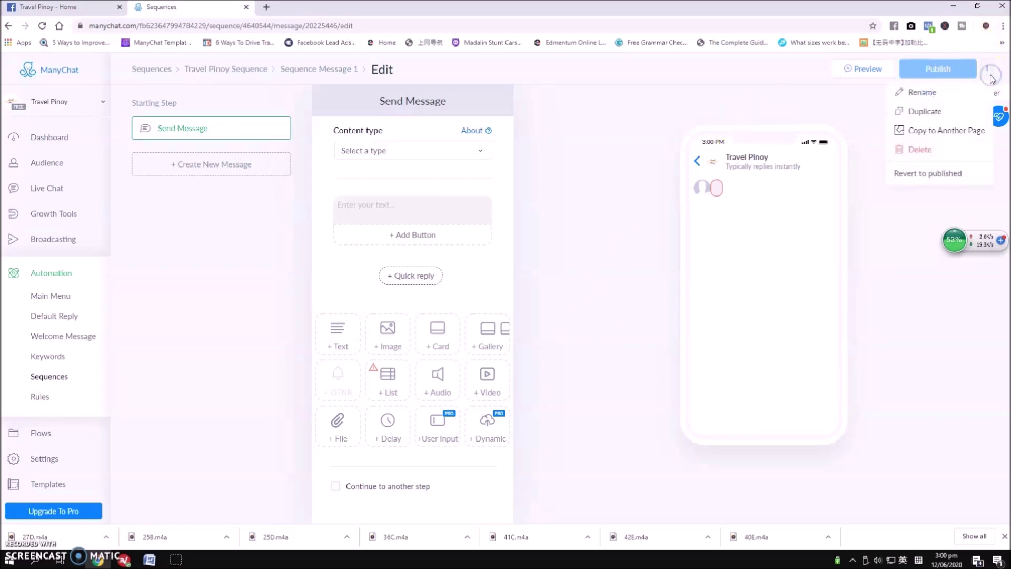
{"action": "left_click", "coordinate": [909, 243]}
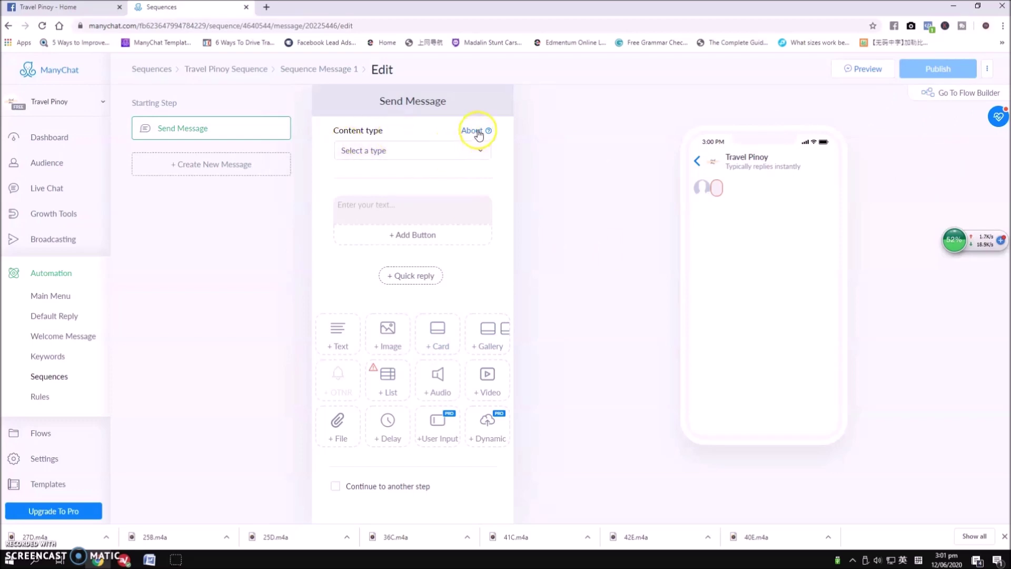
Show the About content types notice and highlight its '24 hours' messaging rule text
{"action": "left_click", "coordinate": [477, 131]}
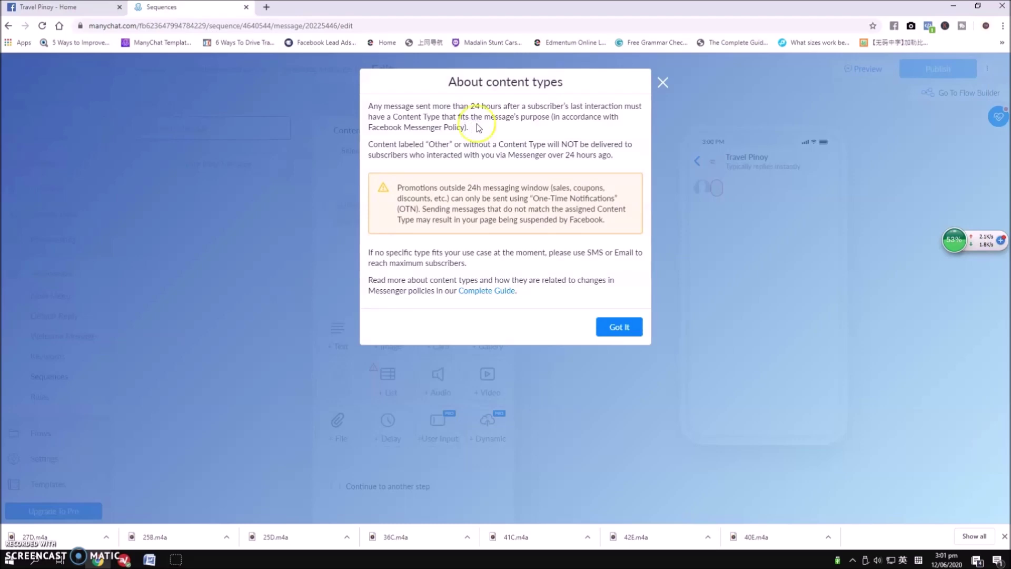
{"action": "left_click", "coordinate": [662, 83]}
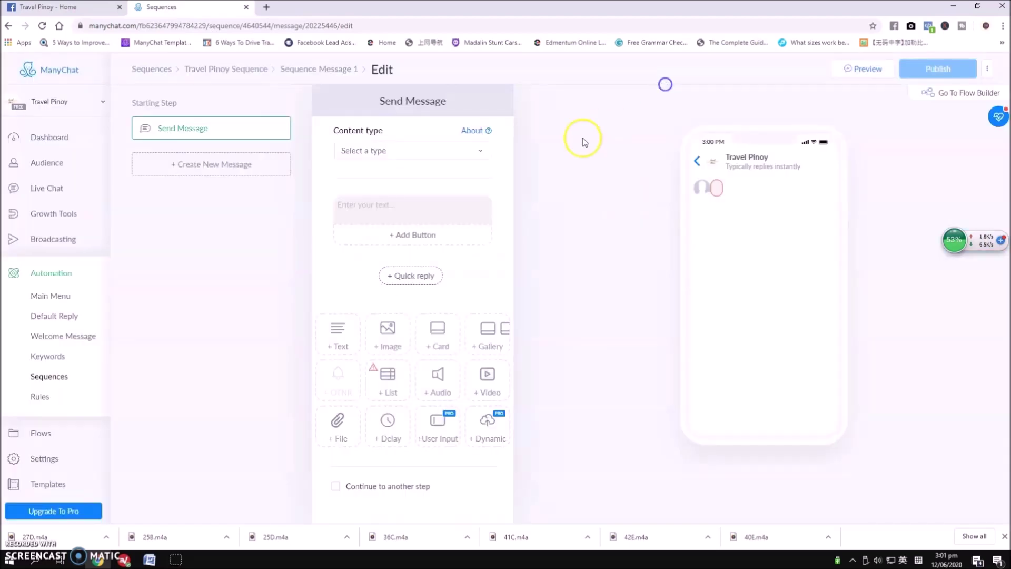
{"action": "left_click", "coordinate": [487, 133]}
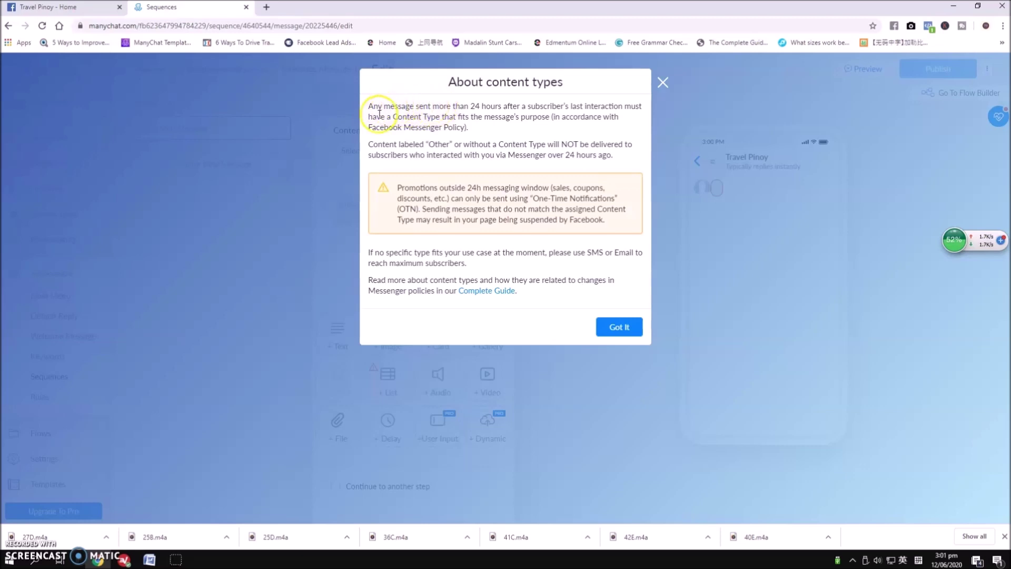
{"action": "left_click_drag", "start_coordinate": [470, 106], "coordinate": [529, 106]}
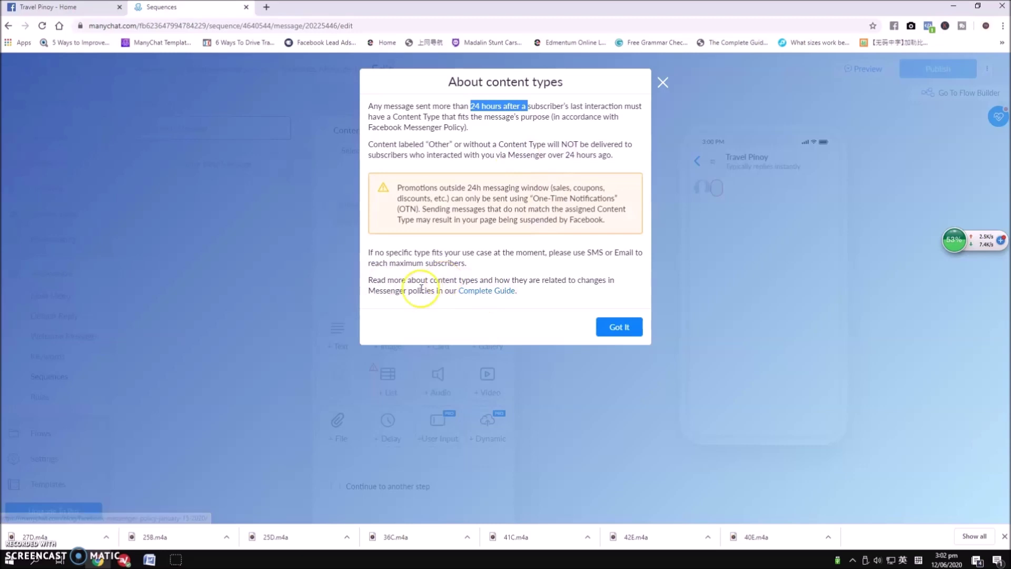
Open the Complete Guide to Messenger policy changes in a new tab, view it, then return to ManyChat
{"action": "right_click", "coordinate": [492, 295]}
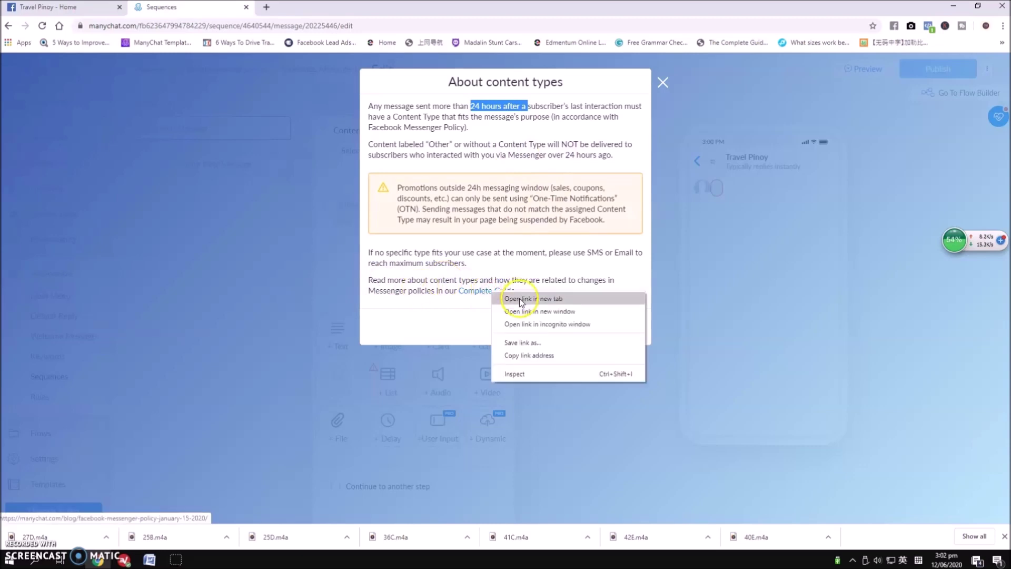
{"action": "left_click", "coordinate": [519, 299]}
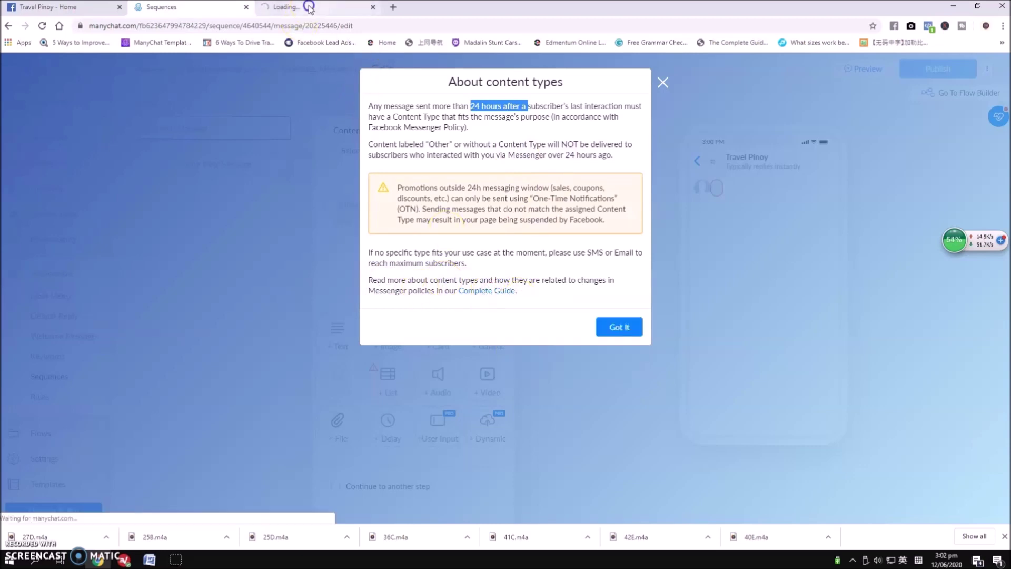
{"action": "left_click", "coordinate": [308, 8]}
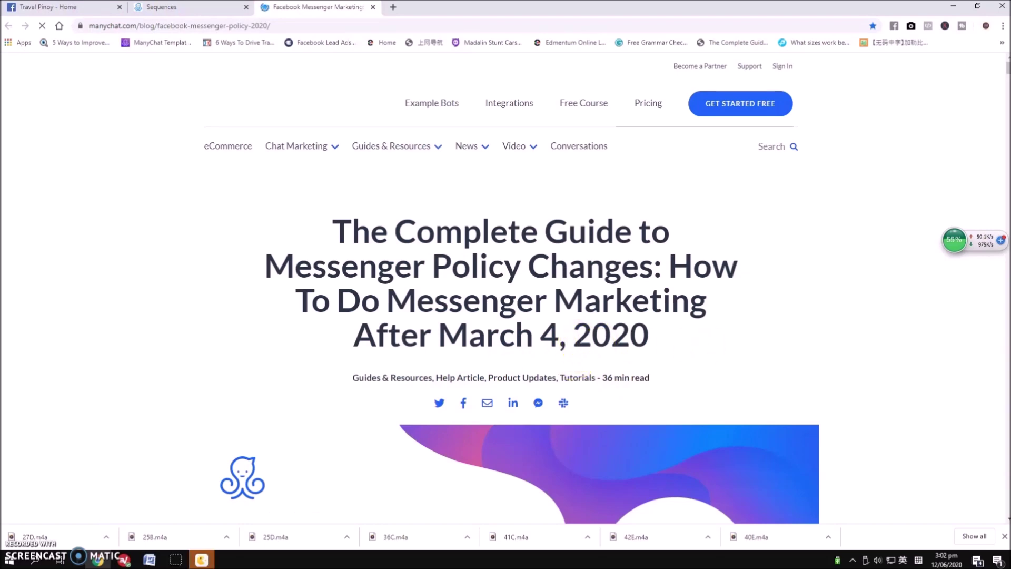
{"action": "left_click", "coordinate": [179, 9]}
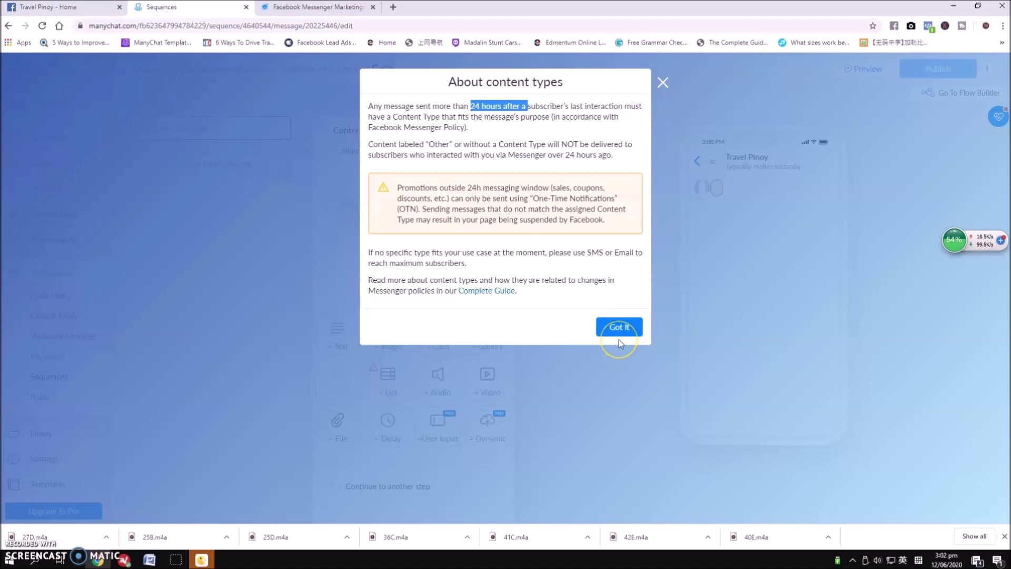
{"action": "left_click", "coordinate": [627, 329]}
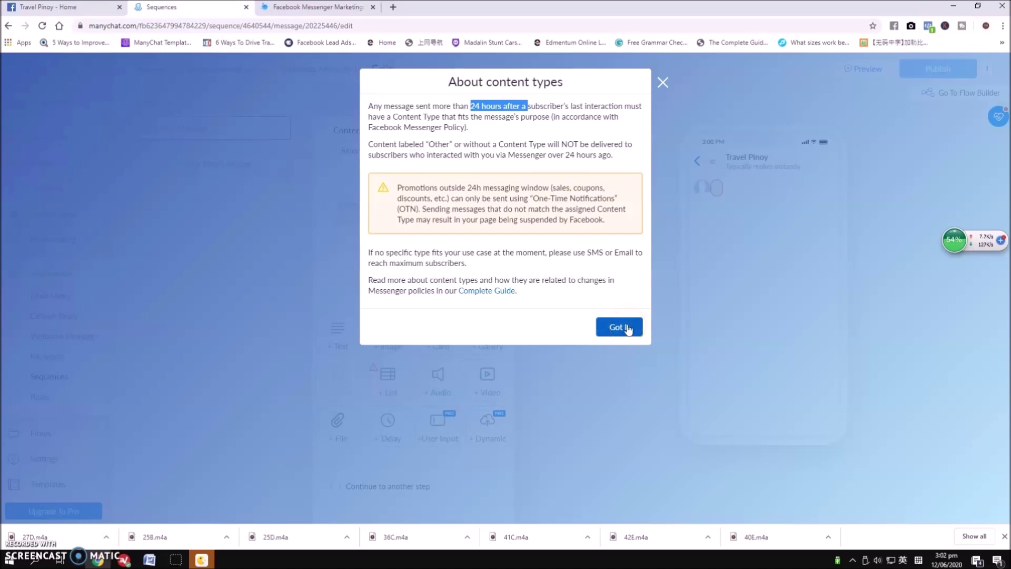
Close the About content types notice and list the Content type options for the message
{"action": "left_click", "coordinate": [619, 327]}
{"action": "left_click", "coordinate": [661, 112]}
{"action": "left_click", "coordinate": [661, 82]}
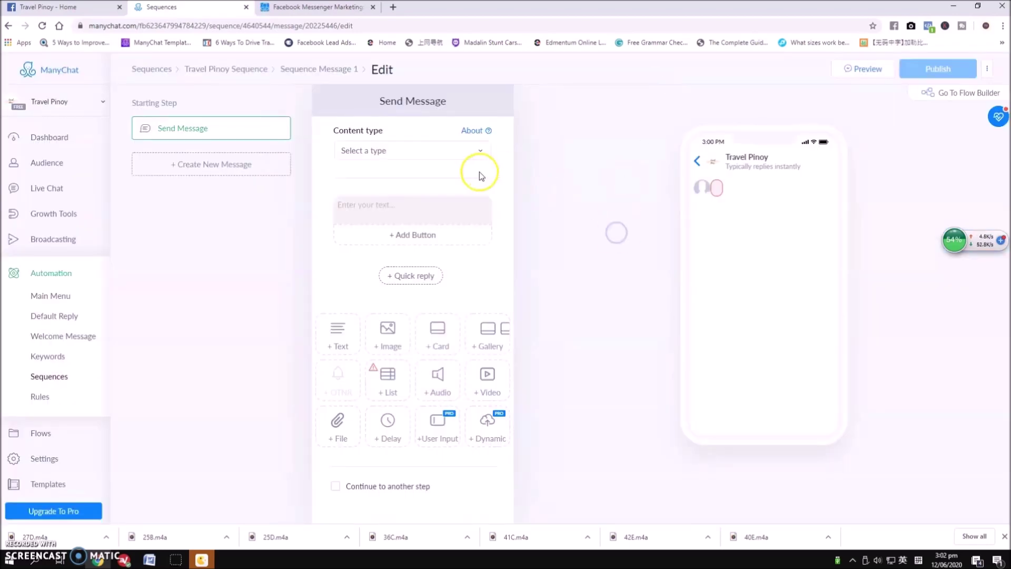
{"action": "left_click", "coordinate": [471, 150]}
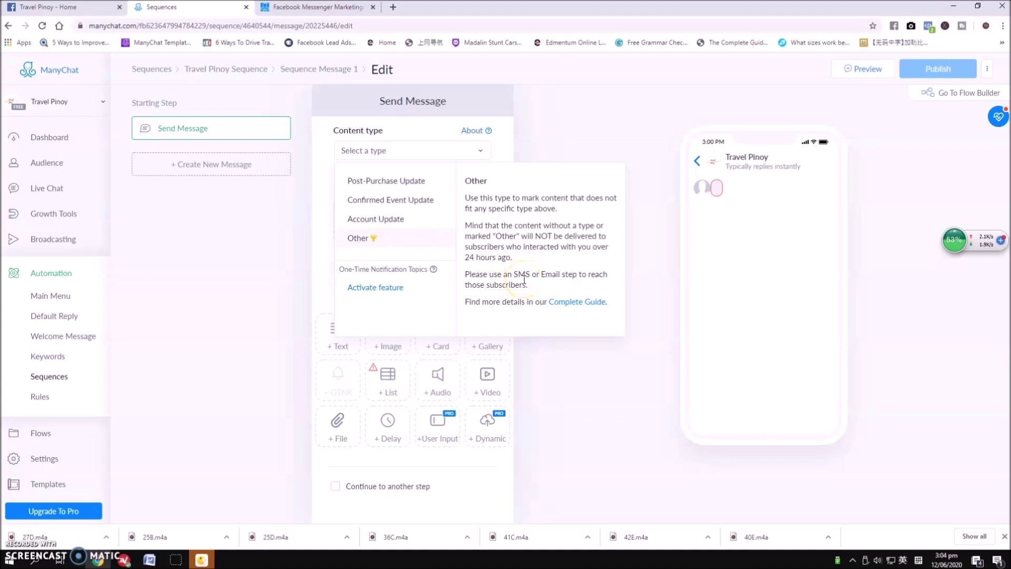
Set the message content type to Other and close the 360 news pop-up
{"action": "left_click", "coordinate": [375, 237]}
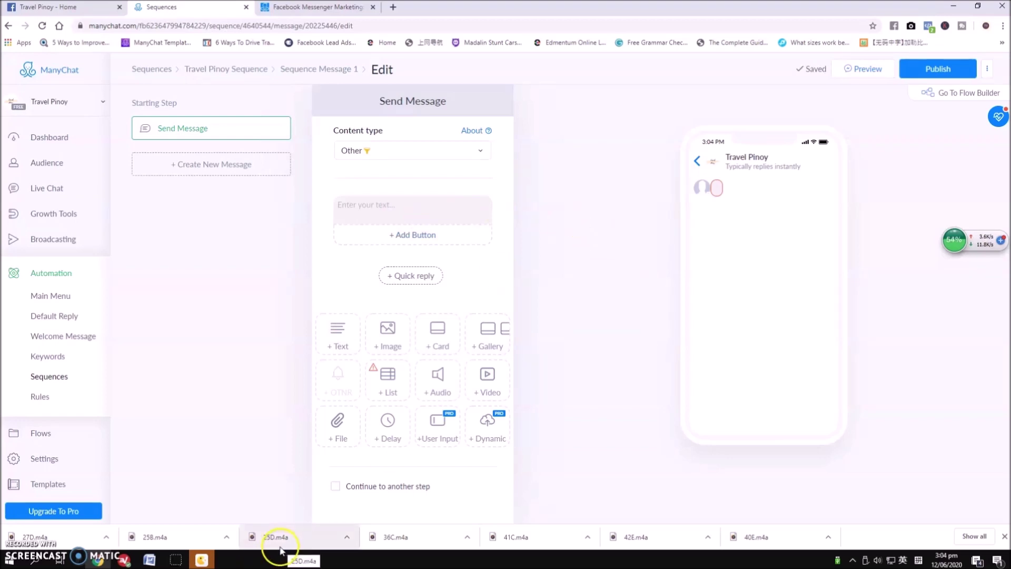
{"action": "left_click", "coordinate": [709, 128]}
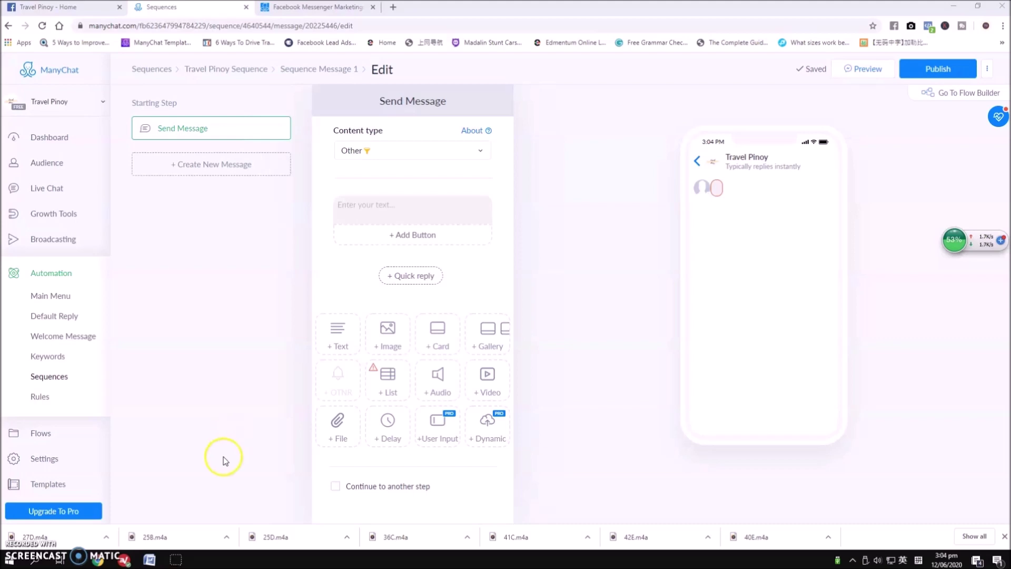
Copy the welcome message from the first cell of Word's Quotes table, then return to Chrome
{"action": "left_click", "coordinate": [150, 559]}
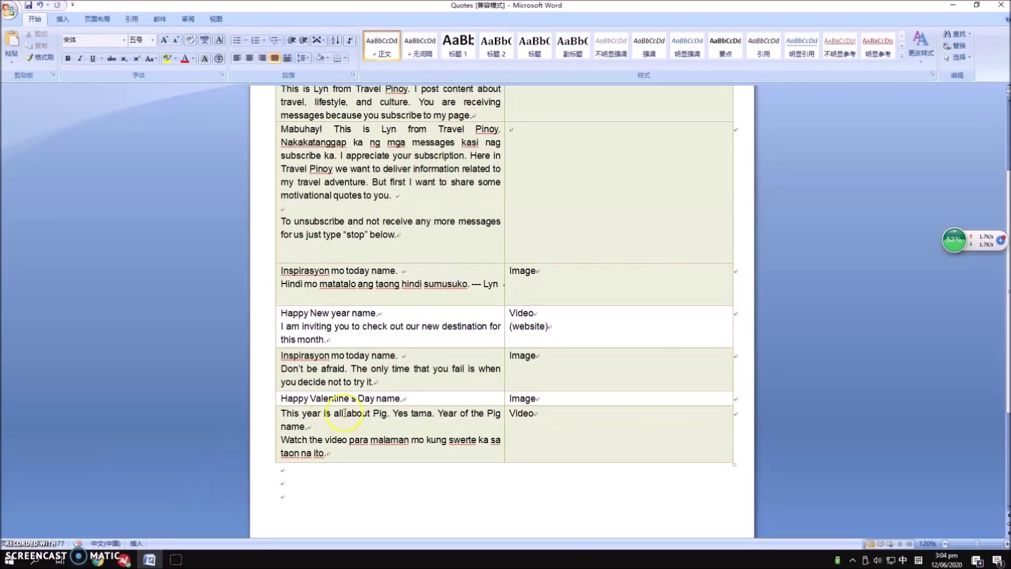
{"action": "scroll", "coordinate": [405, 447], "scroll_direction": "up", "scroll_amount": 3}
{"action": "scroll", "coordinate": [404, 447], "scroll_direction": "down", "scroll_amount": 1}
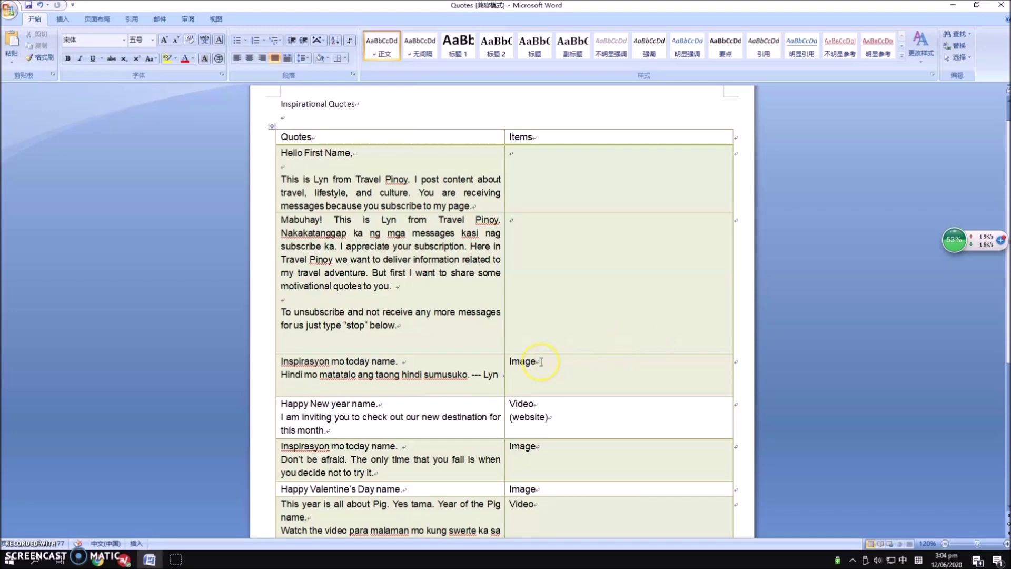
{"action": "scroll", "coordinate": [526, 316], "scroll_direction": "down", "scroll_amount": 1}
{"action": "scroll", "coordinate": [528, 316], "scroll_direction": "down", "scroll_amount": 3}
{"action": "scroll", "coordinate": [528, 317], "scroll_direction": "up", "scroll_amount": 1}
{"action": "scroll", "coordinate": [527, 316], "scroll_direction": "up", "scroll_amount": 2}
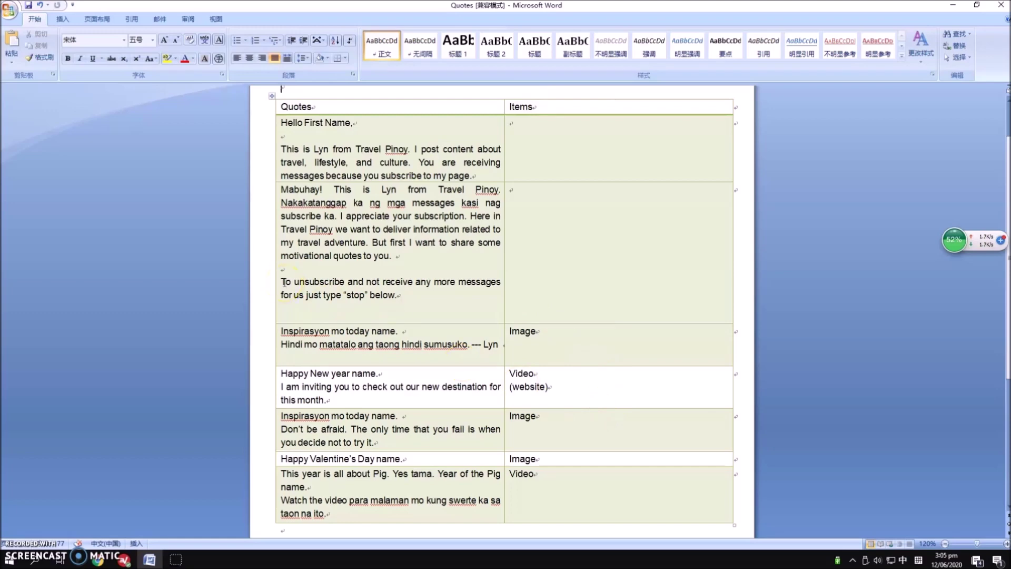
{"action": "left_click_drag", "start_coordinate": [278, 122], "coordinate": [483, 175]}
{"action": "key", "text": "ctrl+c"}
{"action": "key", "text": "alt+Tab"}
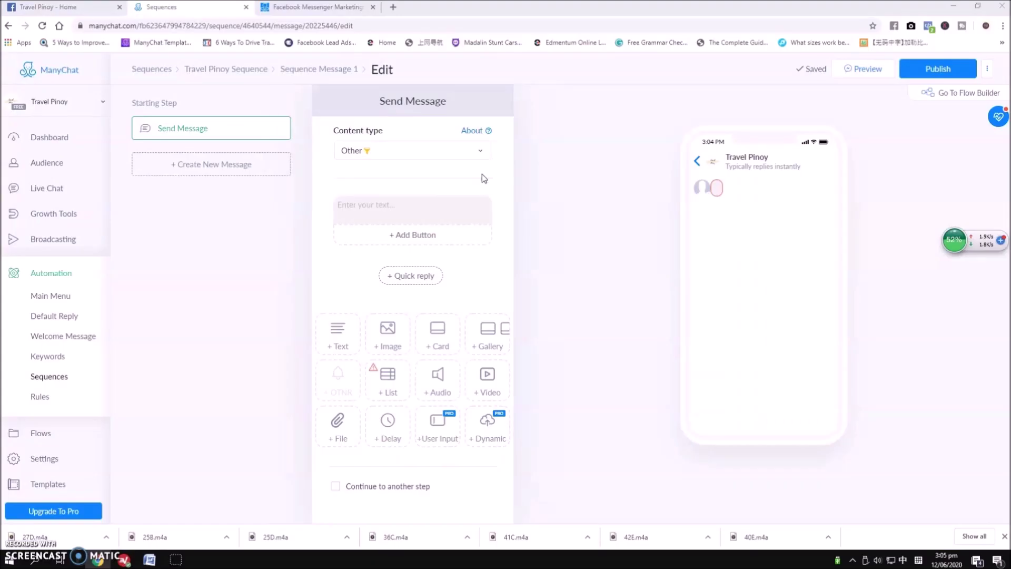
Paste the welcome text into the first message and delete the placeholder words 'First Name'
{"action": "left_click", "coordinate": [366, 206]}
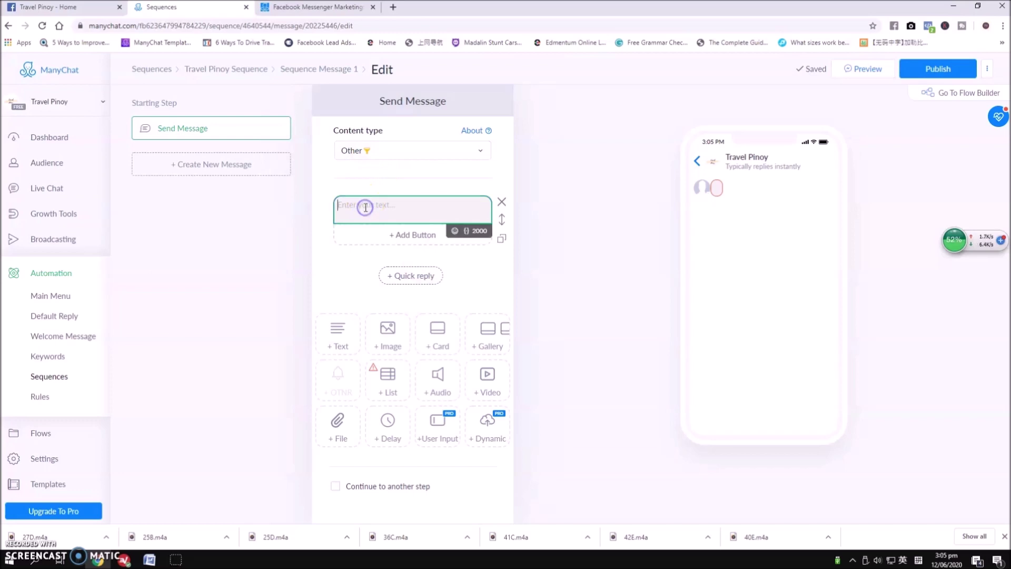
{"action": "key", "text": "ctrl+v"}
{"action": "left_click", "coordinate": [396, 204]}
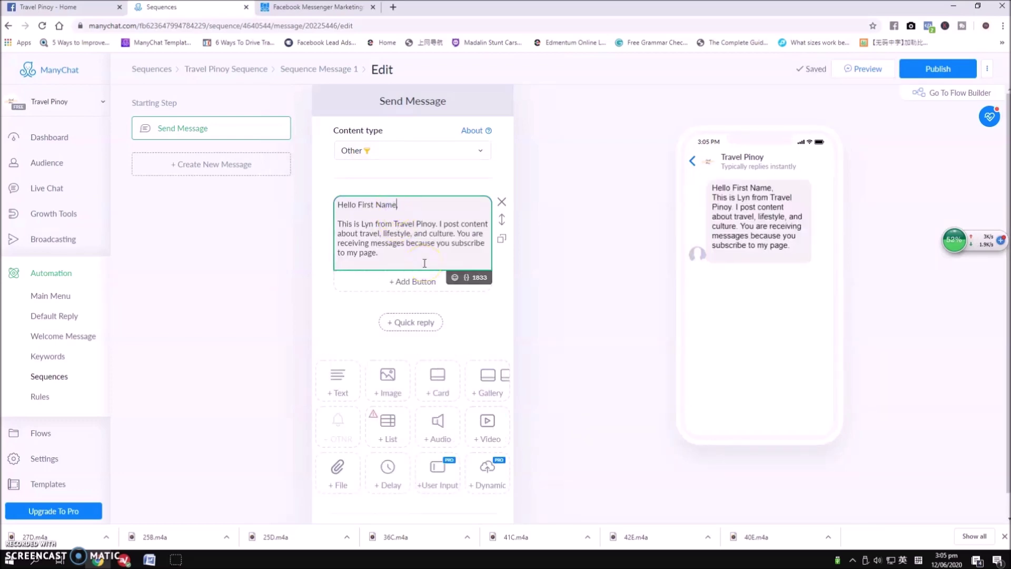
{"action": "key", "text": "BackSpace"}
{"action": "key", "text": "BackSpace"}
Insert the subscriber's First Name variable where the placeholder was
{"action": "left_click", "coordinate": [466, 278]}
{"action": "left_click", "coordinate": [466, 278]}
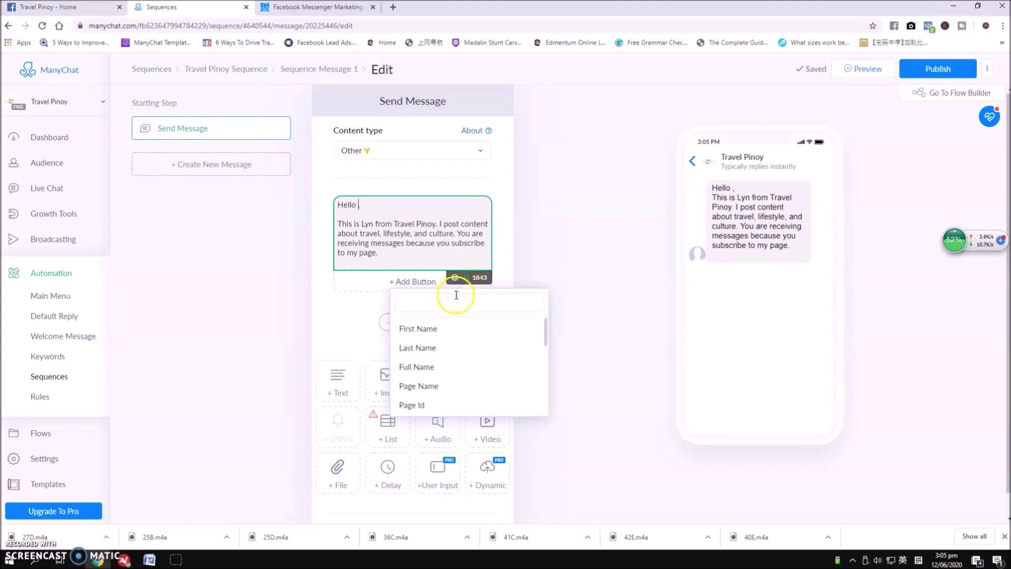
{"action": "left_click", "coordinate": [419, 329]}
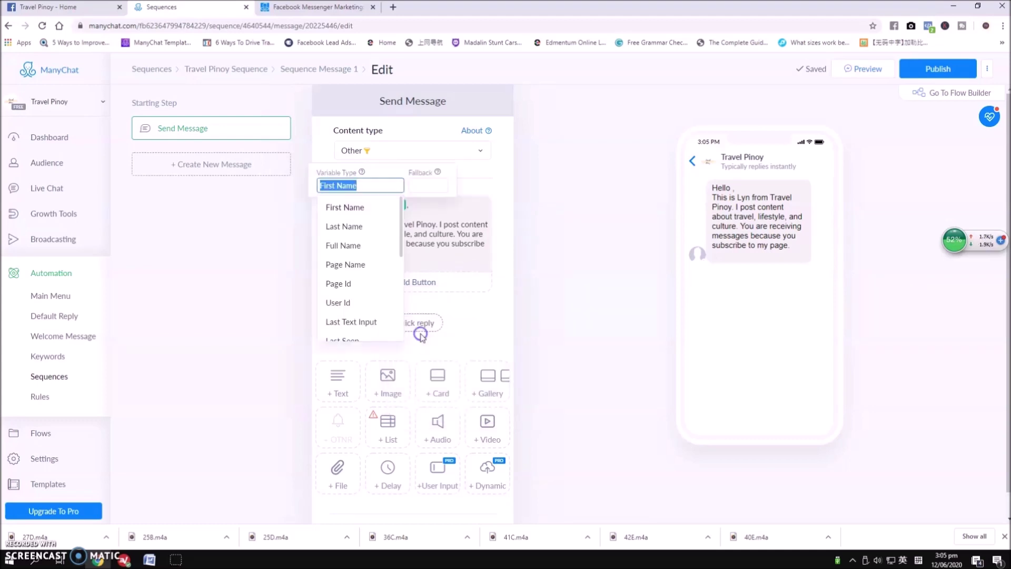
{"action": "left_click", "coordinate": [339, 208]}
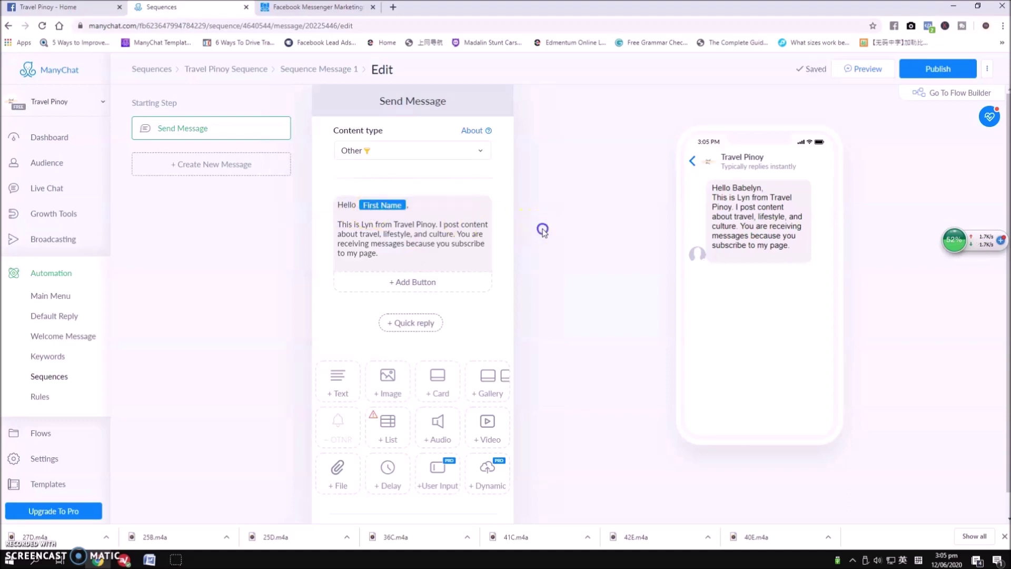
{"action": "left_click", "coordinate": [378, 206]}
{"action": "left_click", "coordinate": [379, 212]}
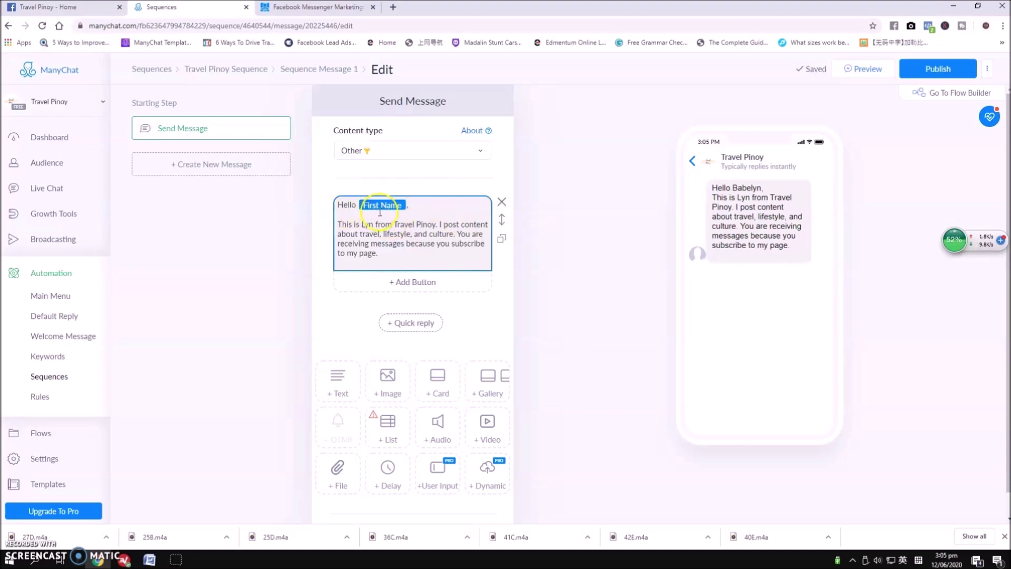
{"action": "left_click", "coordinate": [390, 253]}
{"action": "left_click", "coordinate": [379, 212]}
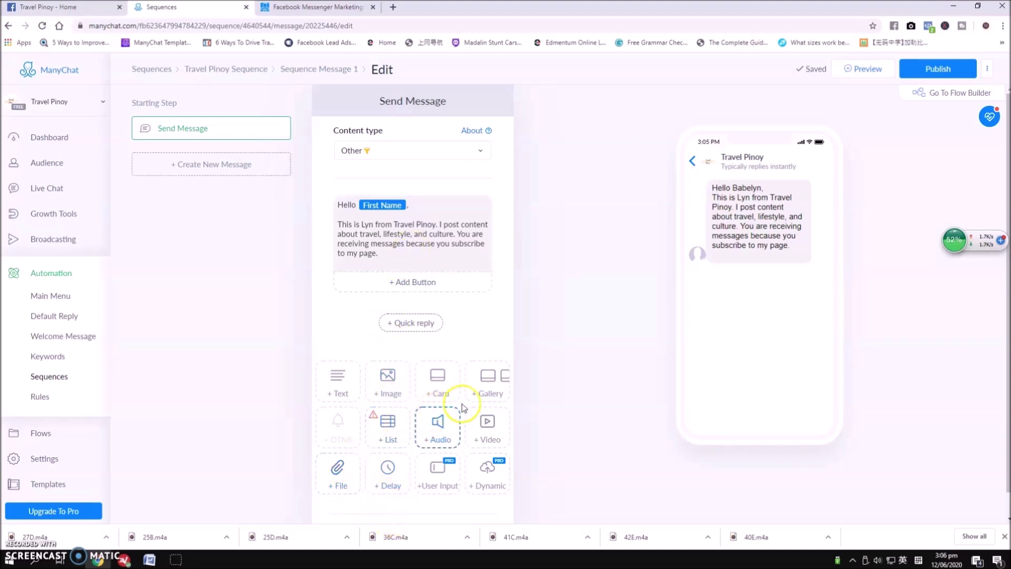
Add a 3-second typing delay below the welcome text, followed by an empty text block
{"action": "left_click_drag", "start_coordinate": [388, 472], "coordinate": [413, 294]}
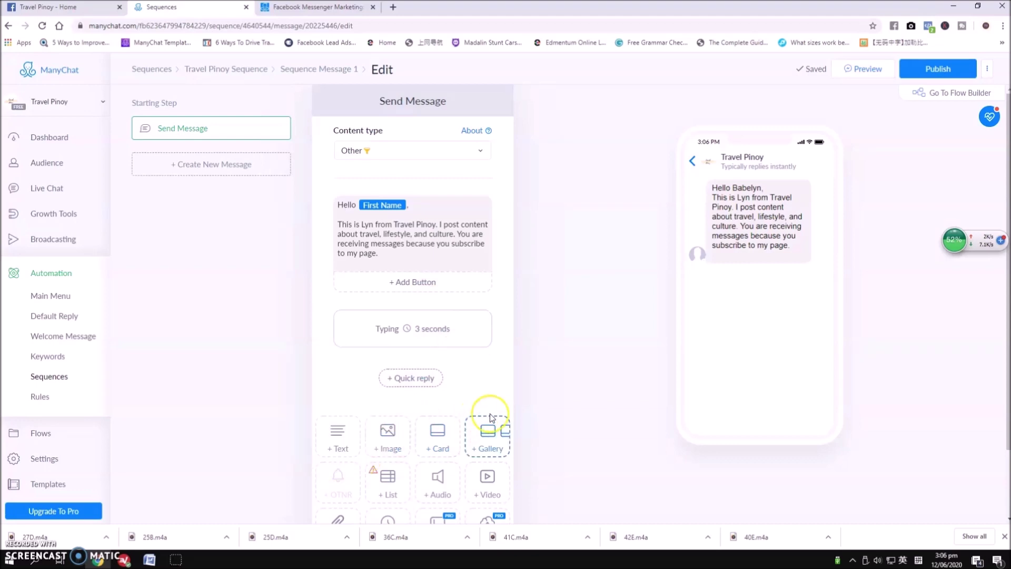
{"action": "mouse_move", "coordinate": [339, 445]}
{"action": "left_mouse_down"}
{"action": "mouse_move", "coordinate": [398, 376]}
{"action": "mouse_move", "coordinate": [350, 363]}
{"action": "mouse_move", "coordinate": [384, 377]}
{"action": "left_mouse_up"}
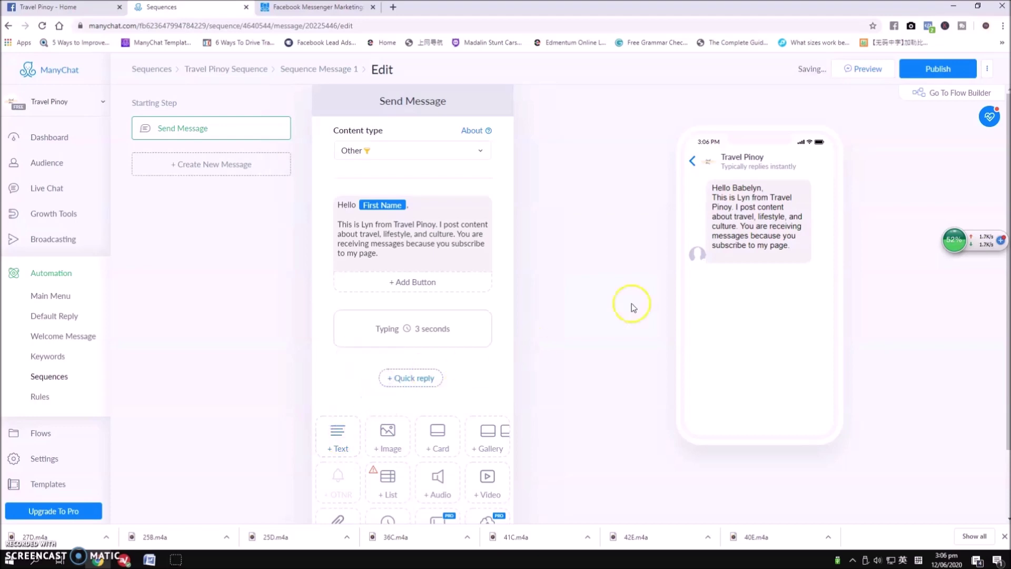
{"action": "scroll", "coordinate": [471, 225], "scroll_direction": "down", "scroll_amount": 2}
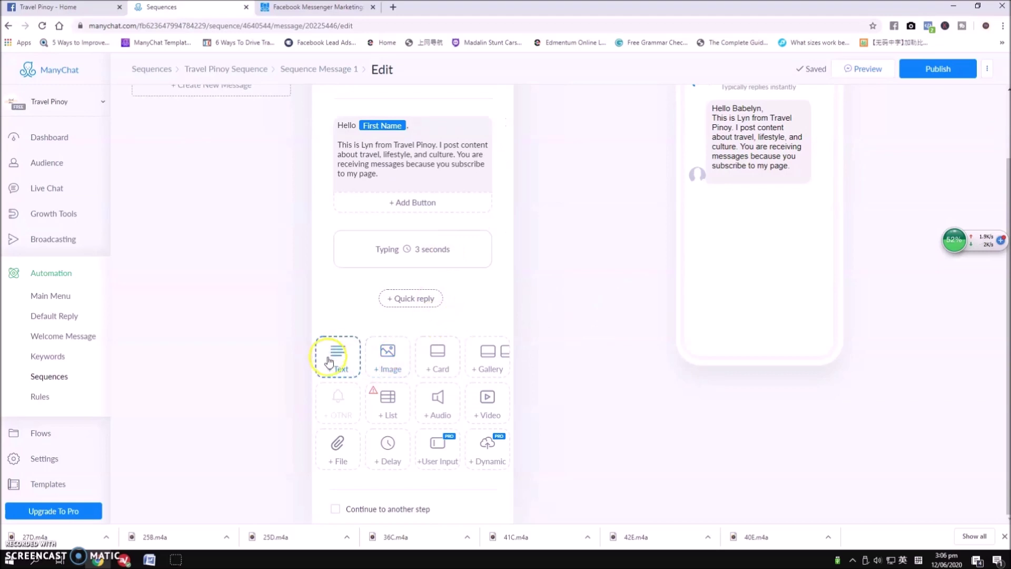
{"action": "left_click_drag", "start_coordinate": [350, 358], "coordinate": [462, 250]}
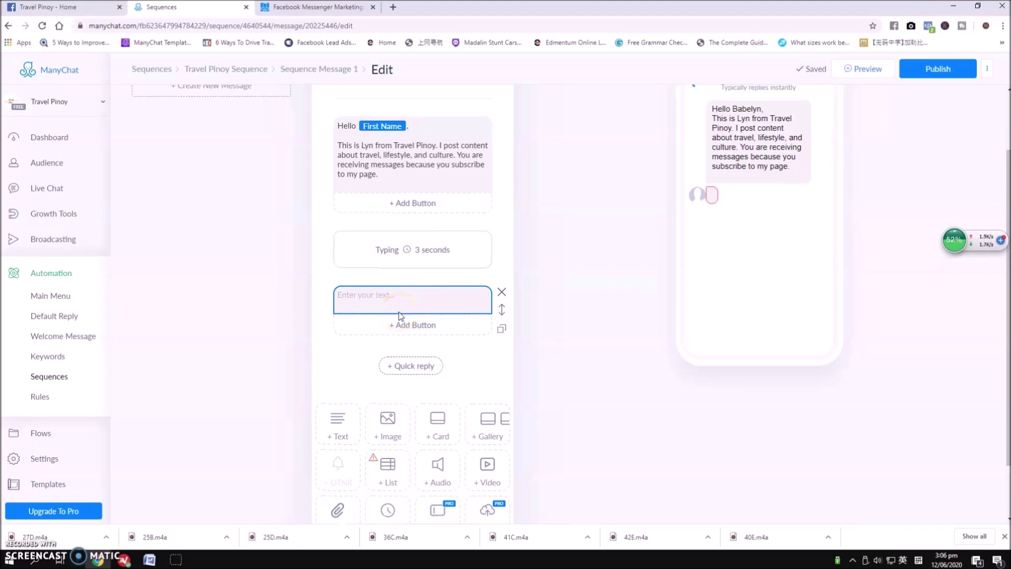
{"action": "scroll", "coordinate": [398, 316], "scroll_direction": "up", "scroll_amount": 2}
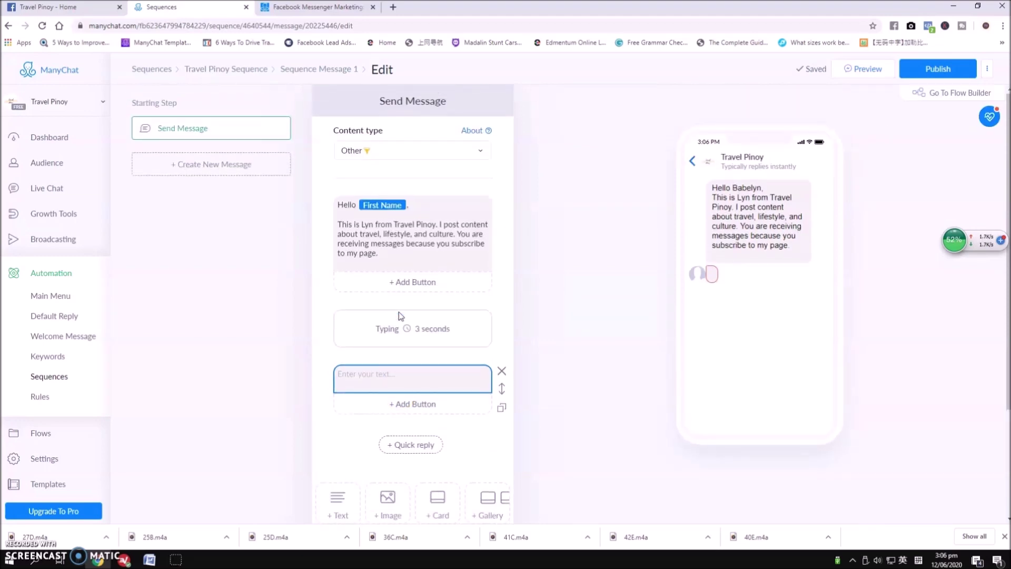
In Word, cut the unsubscribe note and paste it after 'my page.' in the welcome cell
{"action": "key", "text": "alt+Tab"}
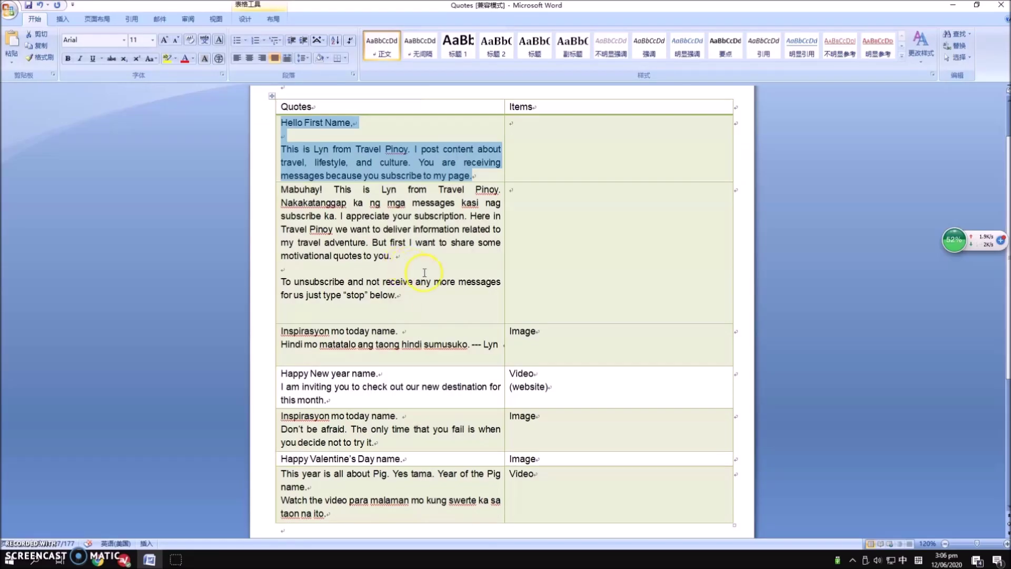
{"action": "left_click_drag", "start_coordinate": [281, 281], "coordinate": [404, 295]}
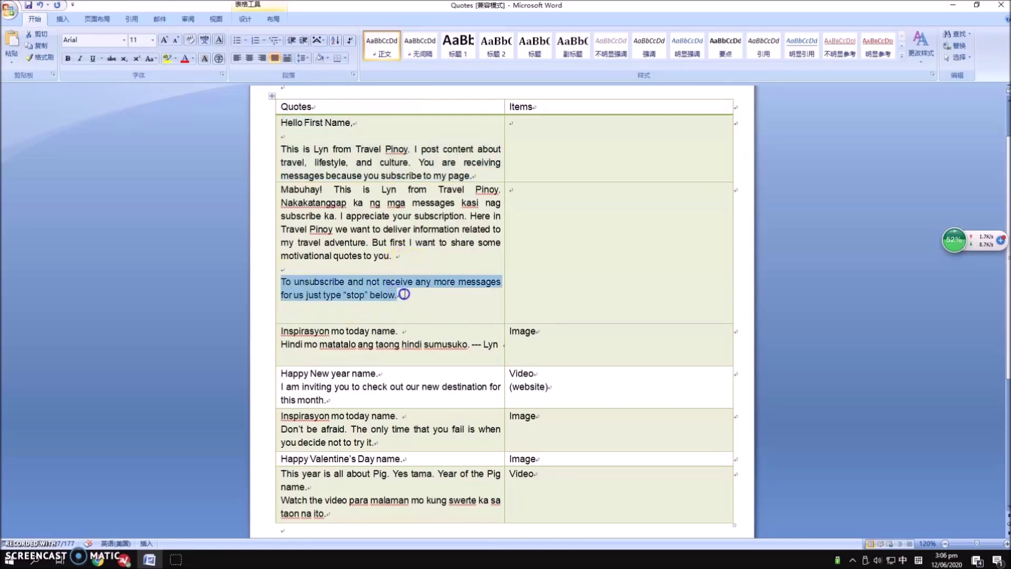
{"action": "key", "text": "ctrl+x"}
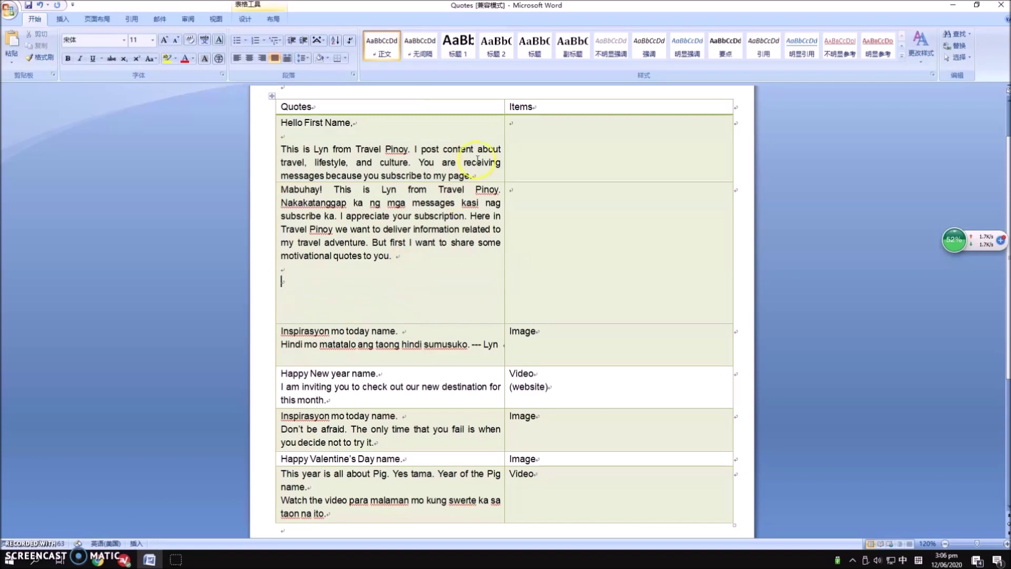
{"action": "left_click", "coordinate": [482, 175]}
{"action": "key", "text": "ctrl+v"}
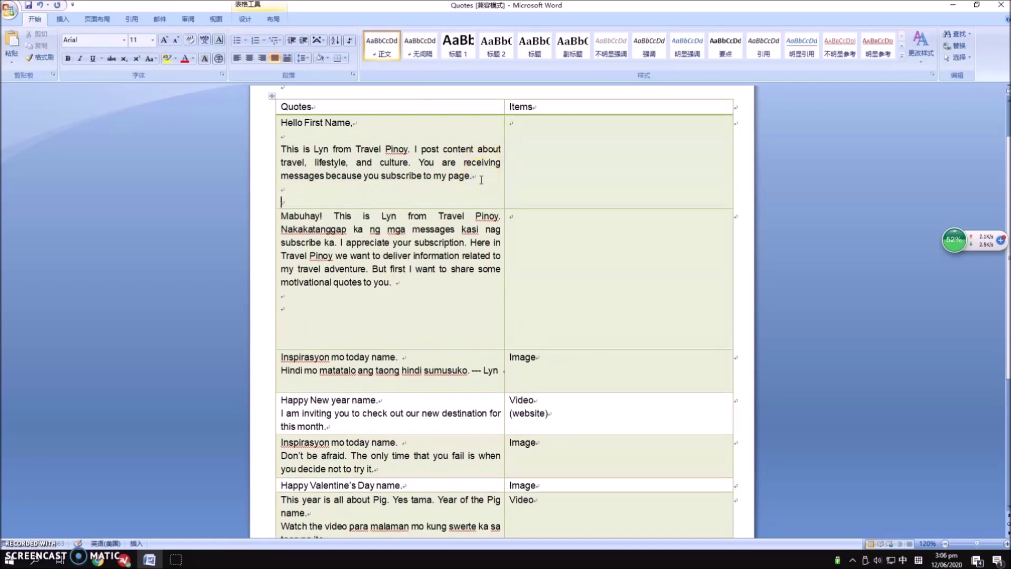
Remove the leftover empty lines, shrink the second row, and copy the unsubscribe note
{"action": "left_click", "coordinate": [342, 340]}
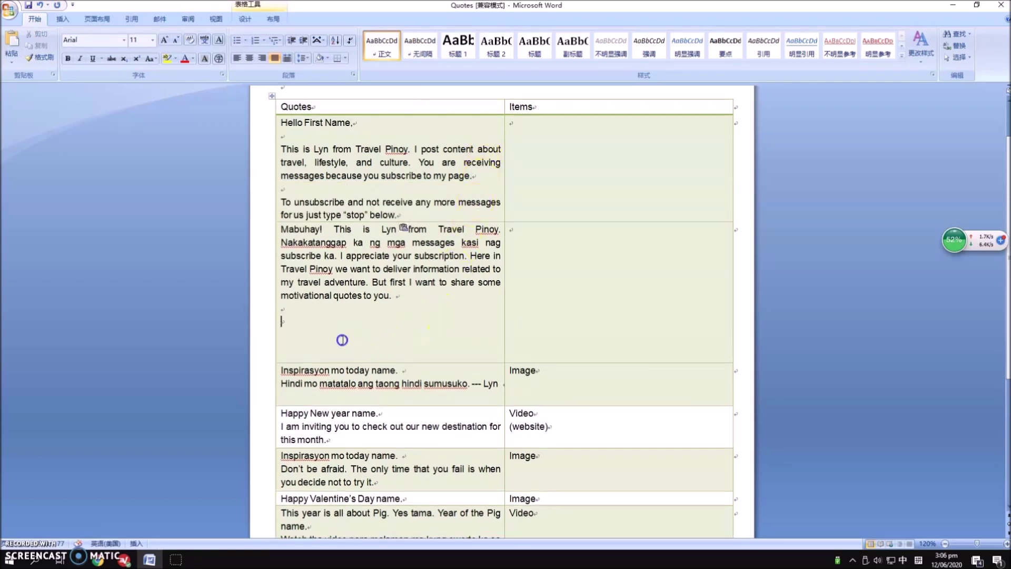
{"action": "key", "text": "BackSpace"}
{"action": "key", "text": "BackSpace"}
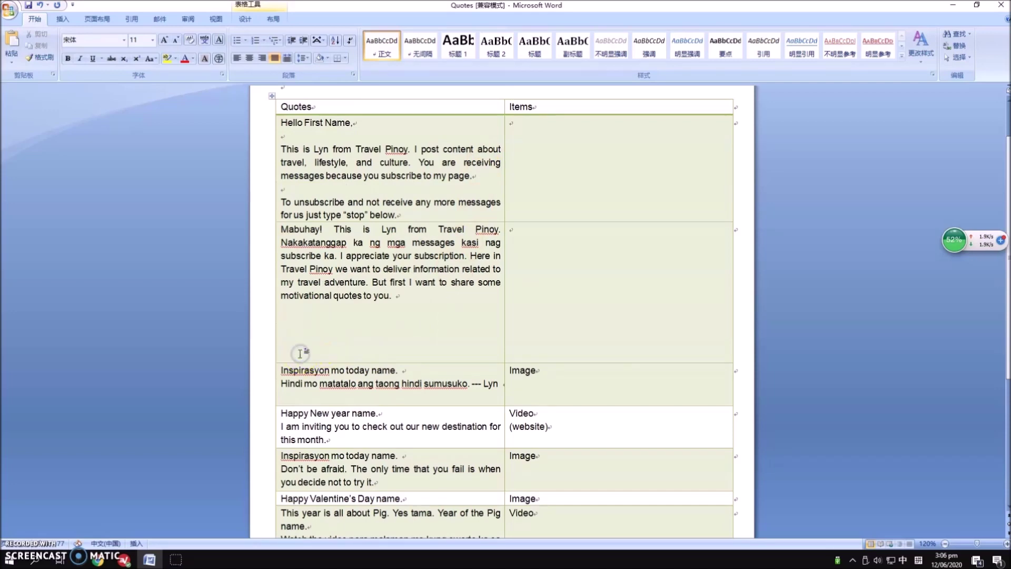
{"action": "left_click_drag", "start_coordinate": [298, 362], "coordinate": [304, 315]}
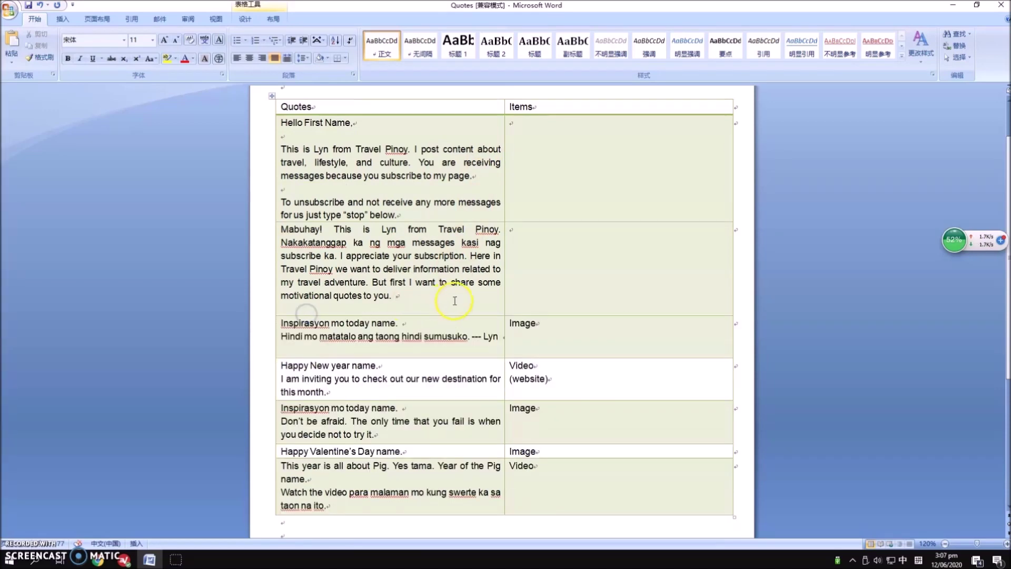
{"action": "mouse_move", "coordinate": [403, 215]}
{"action": "left_mouse_down"}
{"action": "mouse_move", "coordinate": [255, 203]}
{"action": "mouse_move", "coordinate": [283, 207]}
{"action": "left_mouse_up"}
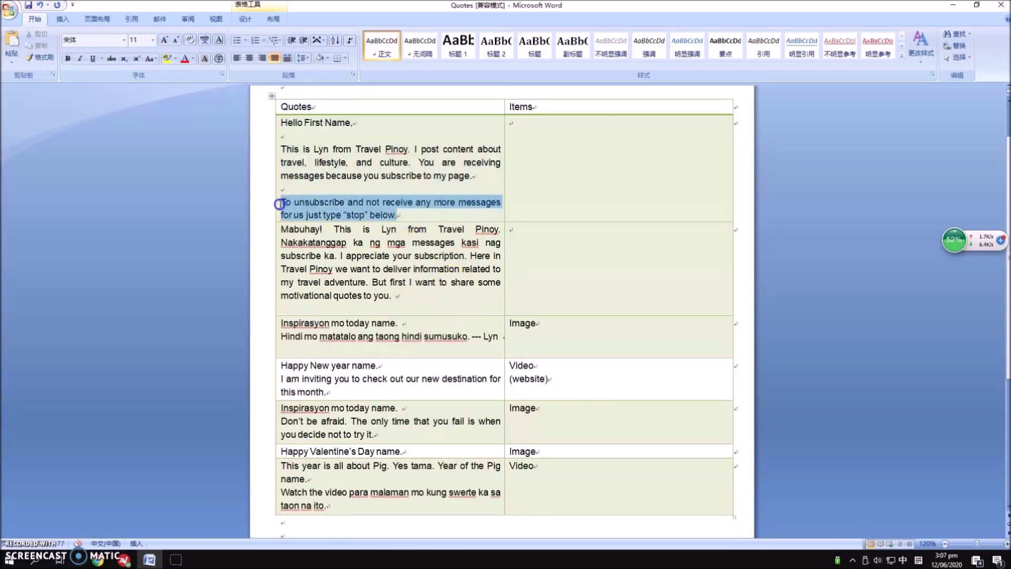
{"action": "key", "text": "alt+Tab"}
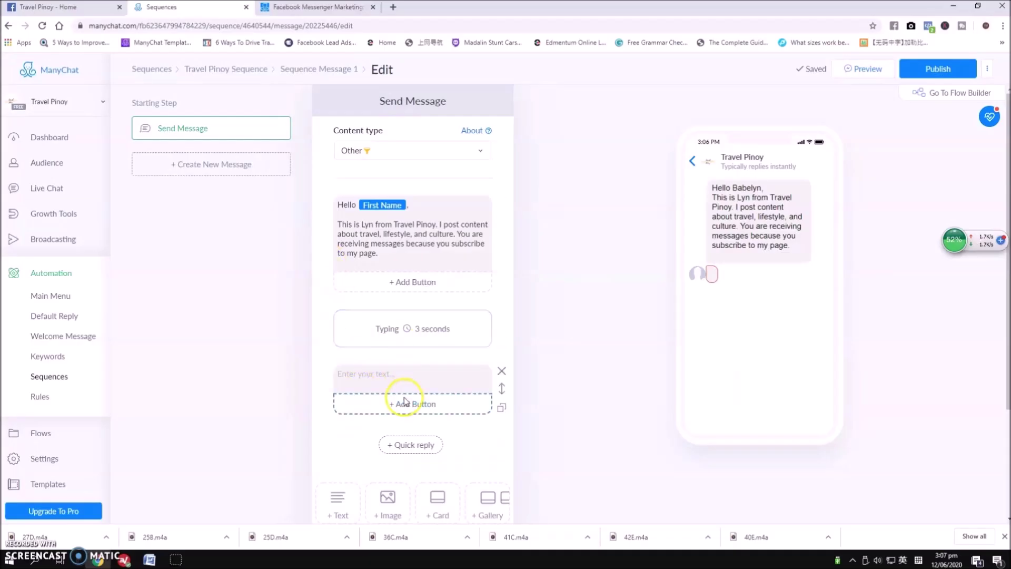
Paste the 'type stop' unsubscribe note into the text block after the typing delay
{"action": "left_click", "coordinate": [368, 372]}
{"action": "key", "text": "ctrl+v"}
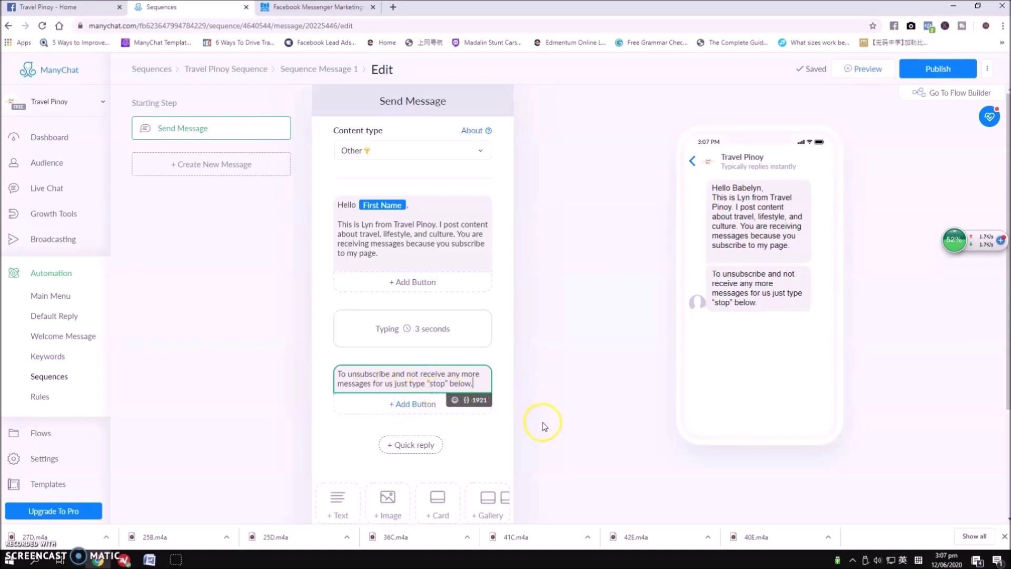
{"action": "scroll", "coordinate": [544, 427], "scroll_direction": "down", "scroll_amount": 1}
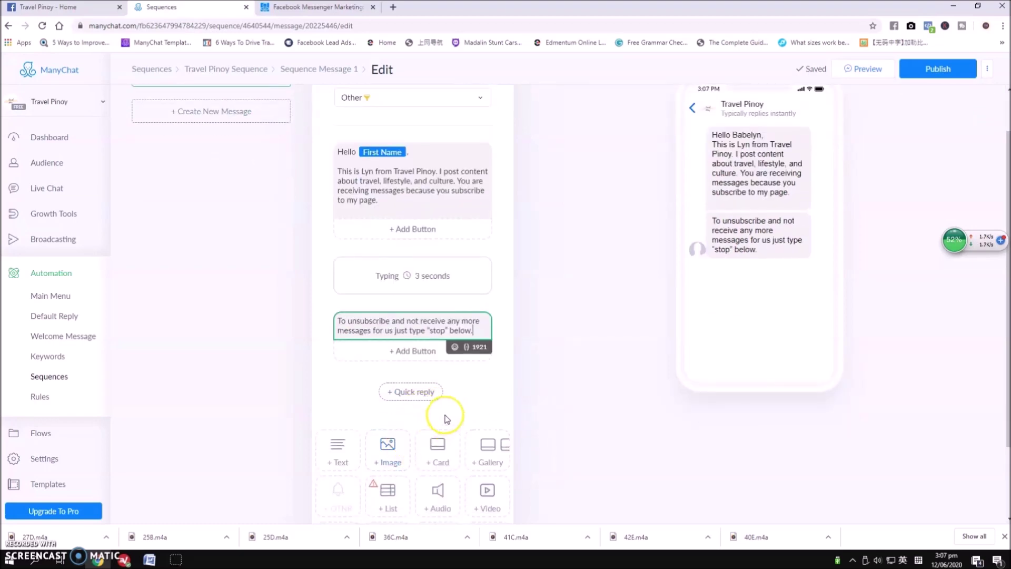
Add an image block and upload the UGUX8882 picture from the Desktop into it
{"action": "left_click", "coordinate": [394, 452]}
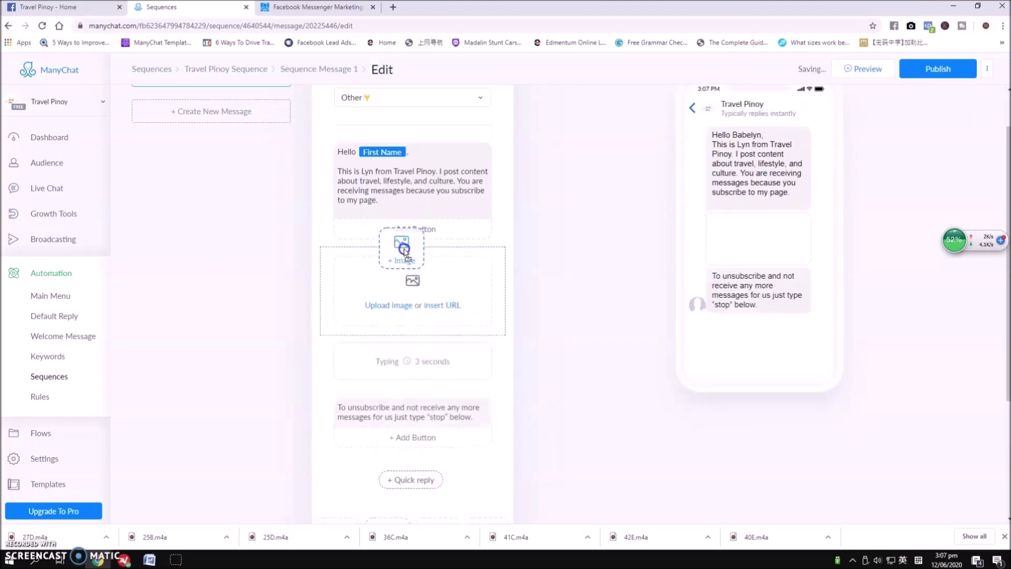
{"action": "left_click", "coordinate": [412, 280]}
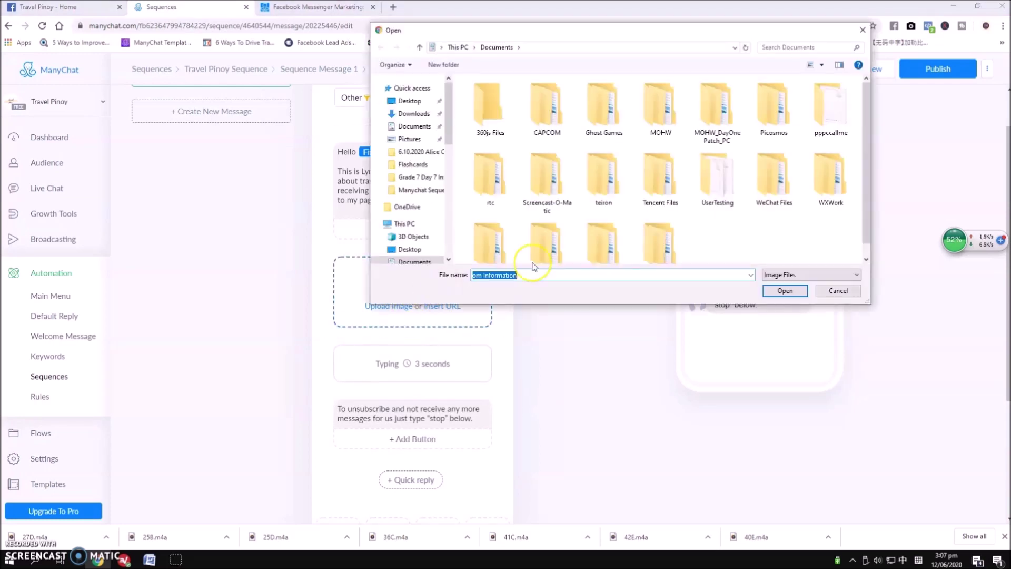
{"action": "left_click", "coordinate": [416, 126]}
{"action": "left_click", "coordinate": [410, 100]}
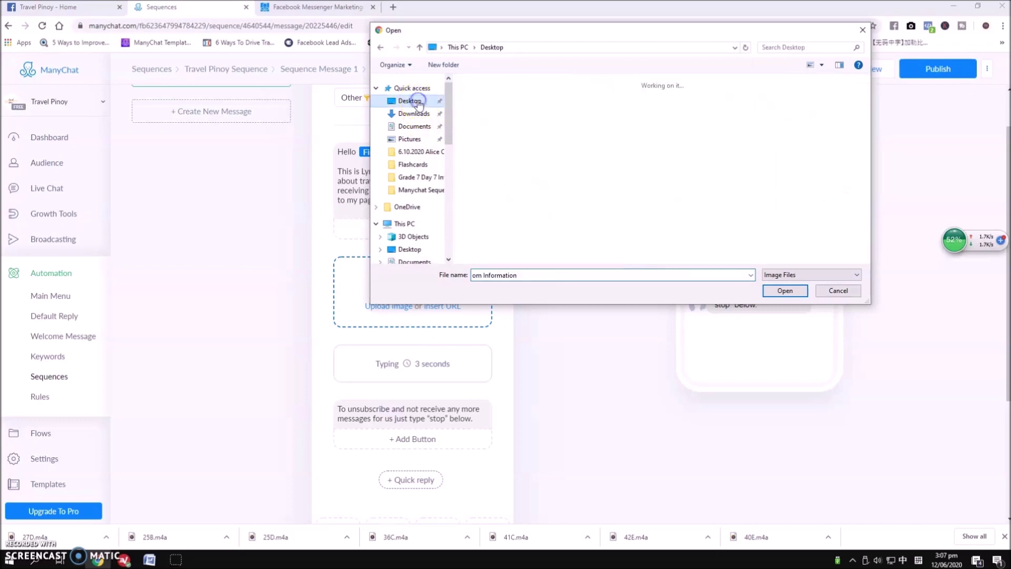
{"action": "scroll", "coordinate": [711, 158], "scroll_direction": "down", "scroll_amount": 3}
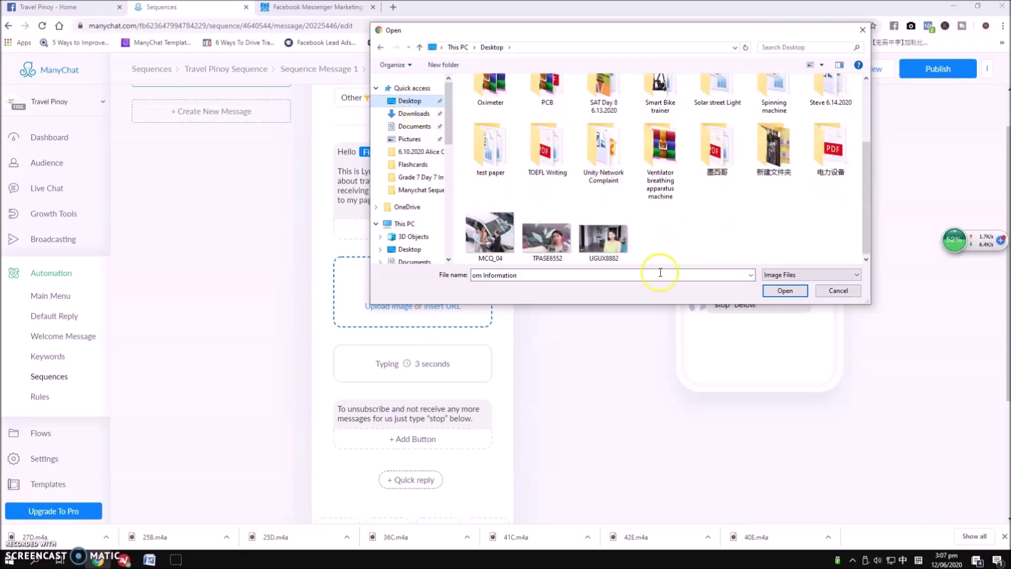
{"action": "left_click", "coordinate": [610, 246]}
{"action": "left_click", "coordinate": [772, 297]}
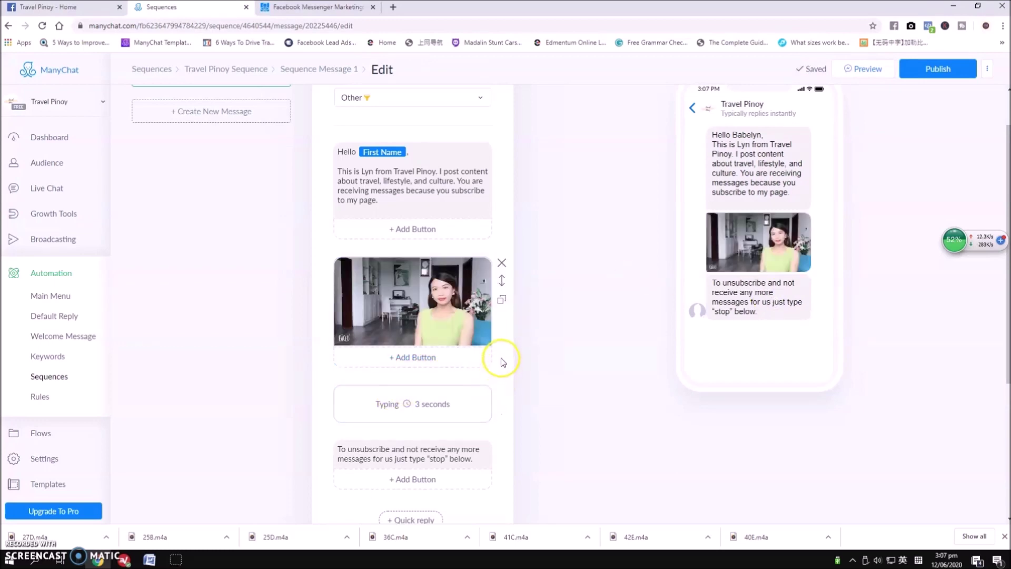
{"action": "scroll", "coordinate": [501, 356], "scroll_direction": "down", "scroll_amount": 2}
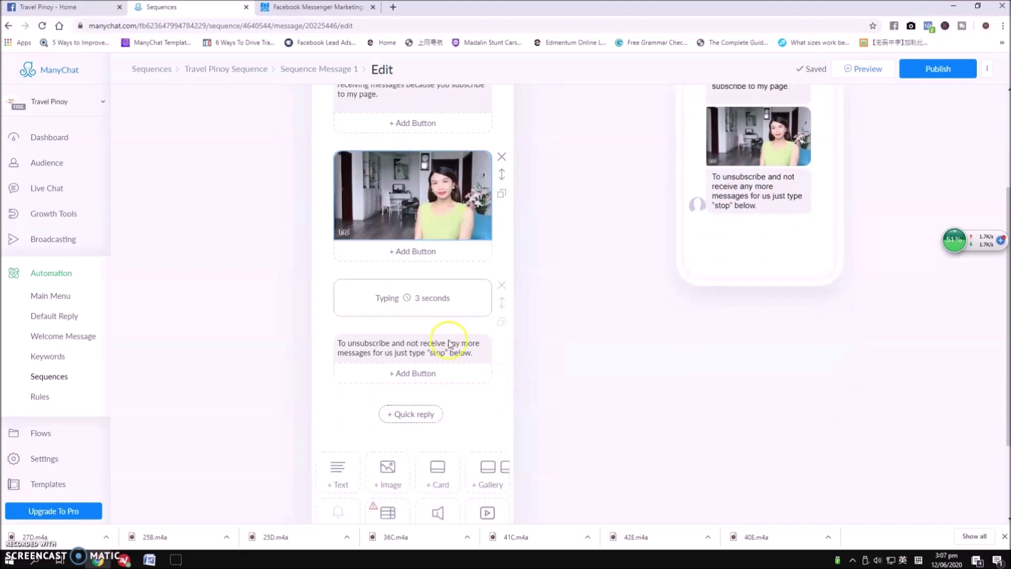
{"action": "scroll", "coordinate": [448, 333], "scroll_direction": "up", "scroll_amount": 2}
{"action": "left_click", "coordinate": [466, 409]}
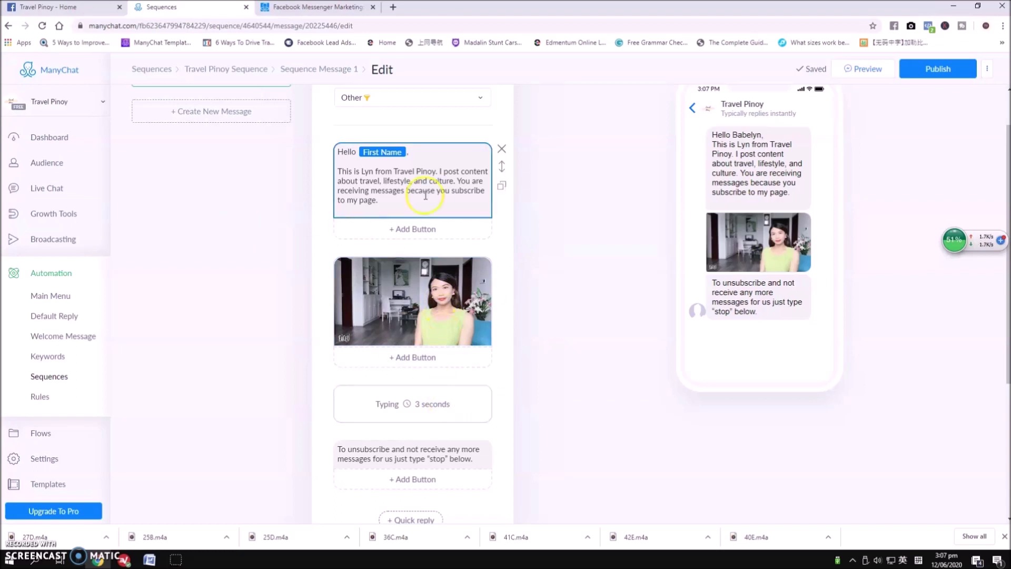
{"action": "left_click_drag", "start_coordinate": [423, 181], "coordinate": [471, 180]}
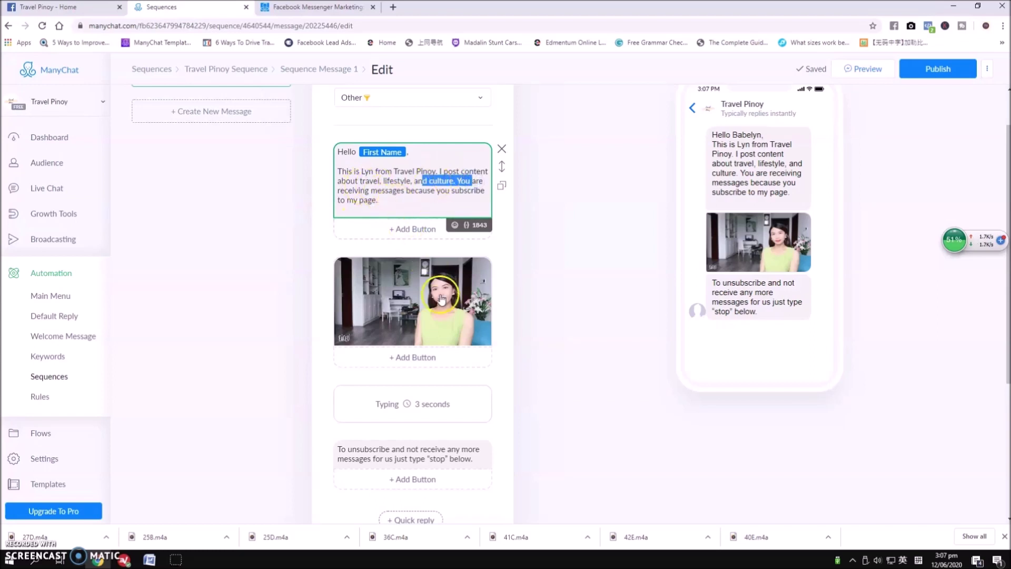
{"action": "left_click", "coordinate": [564, 320]}
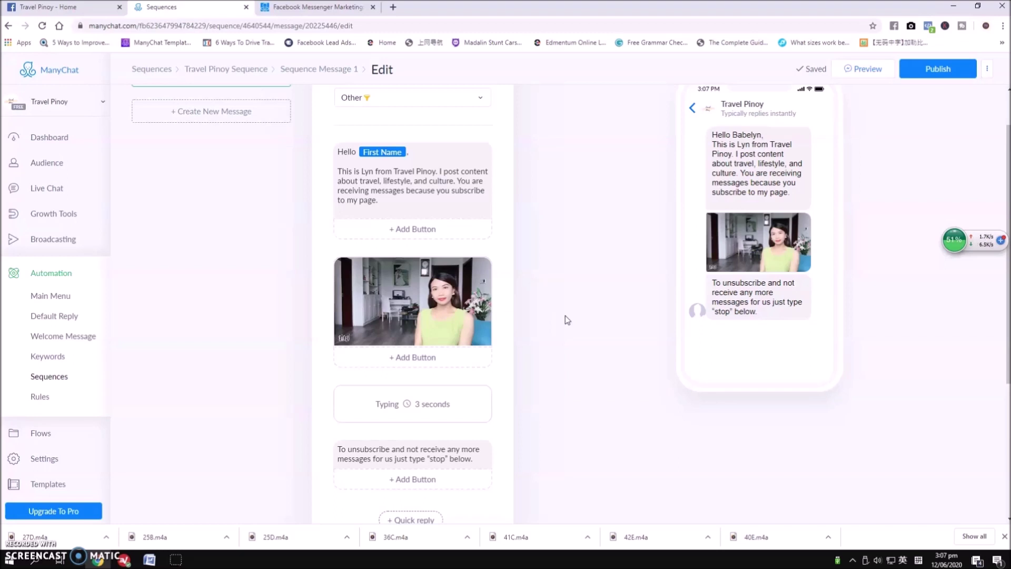
{"action": "left_click", "coordinate": [416, 315]}
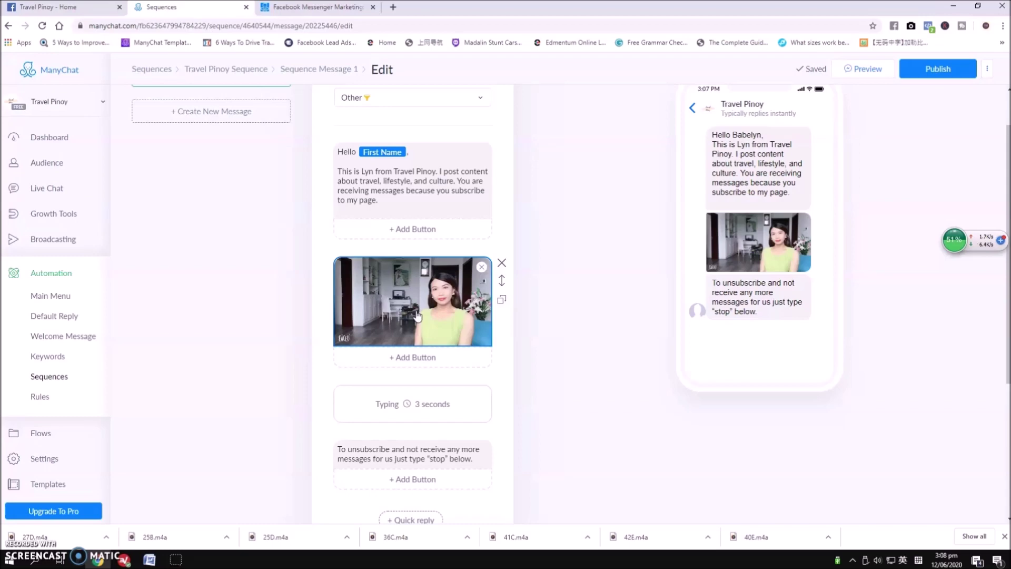
{"action": "scroll", "coordinate": [418, 316], "scroll_direction": "down", "scroll_amount": 2}
{"action": "scroll", "coordinate": [504, 381], "scroll_direction": "up", "scroll_amount": 3}
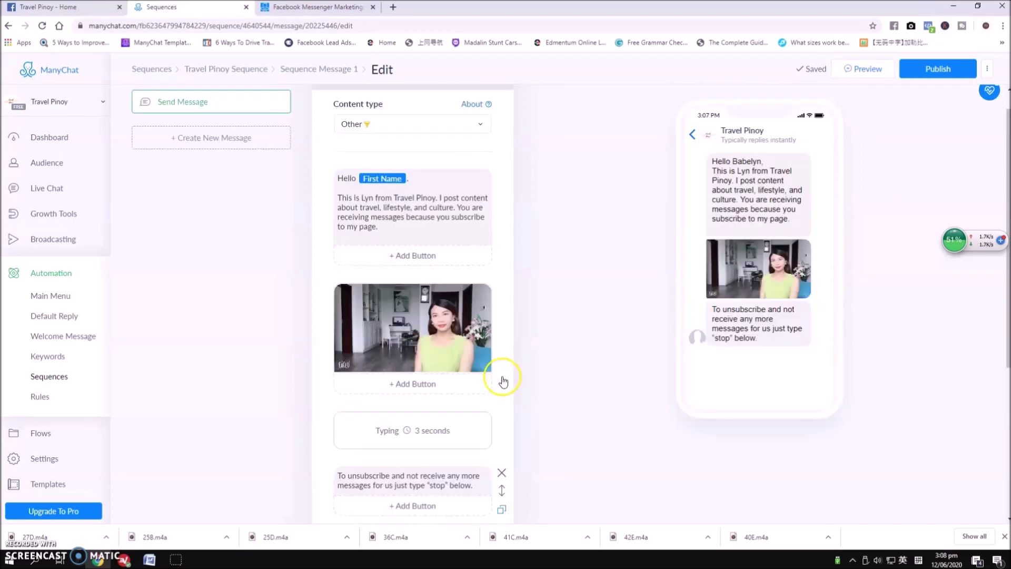
{"action": "scroll", "coordinate": [504, 381], "scroll_direction": "up", "scroll_amount": 1}
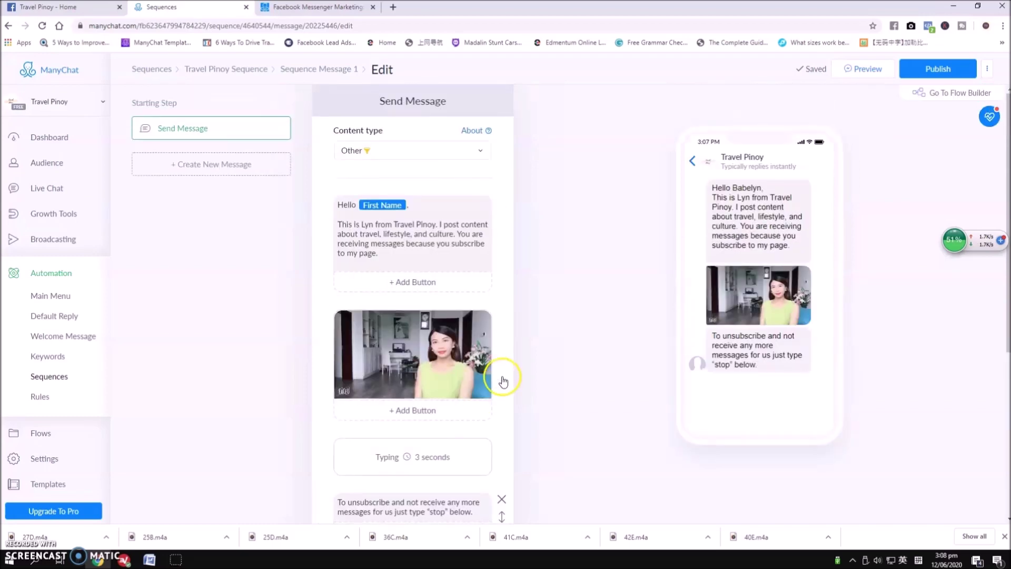
Send a Messenger preview of Sequence Message 1 and follow the Open Messenger link
{"action": "left_click", "coordinate": [857, 72]}
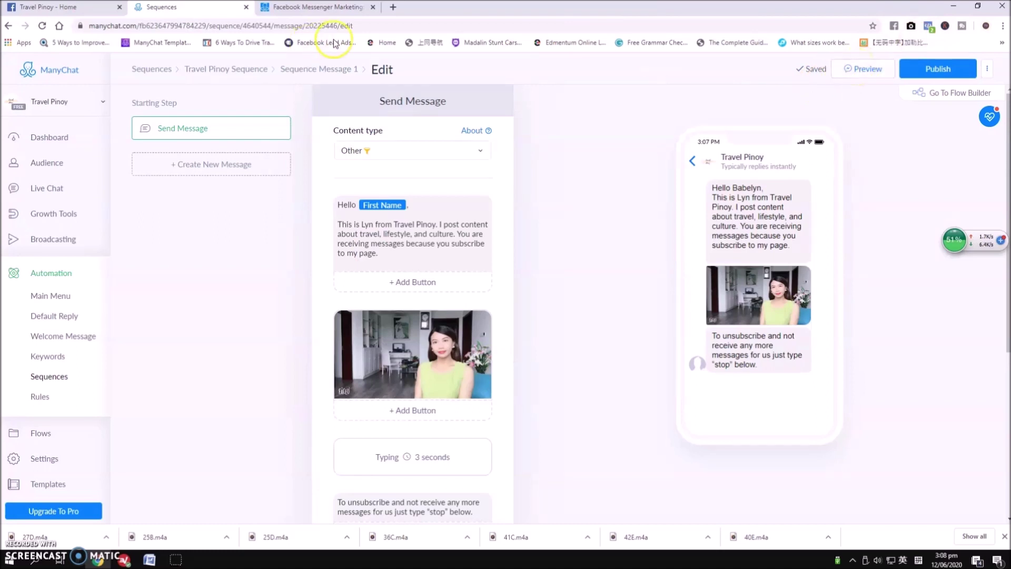
{"action": "left_click", "coordinate": [862, 69]}
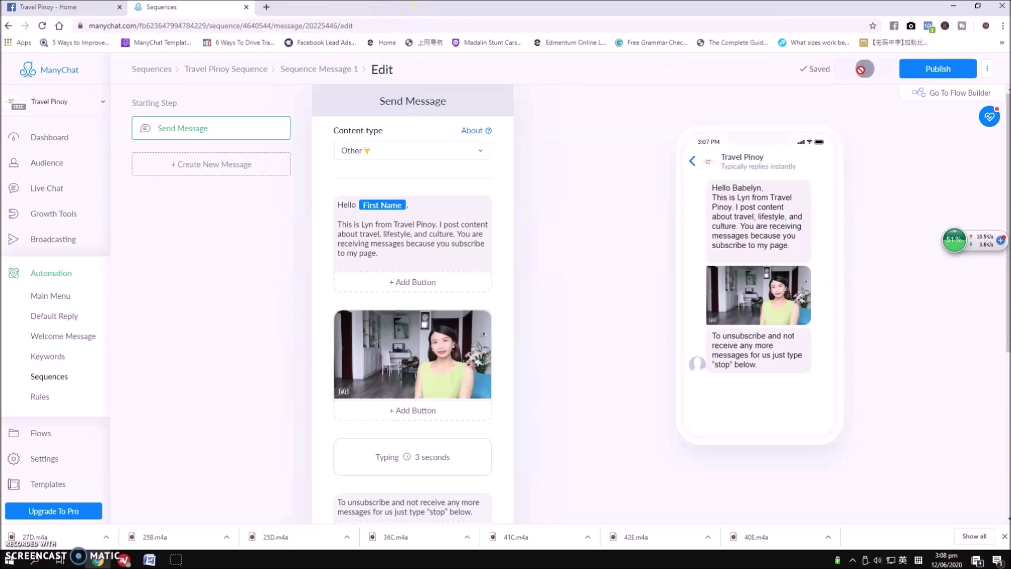
{"action": "left_click", "coordinate": [859, 71]}
{"action": "left_click", "coordinate": [837, 86]}
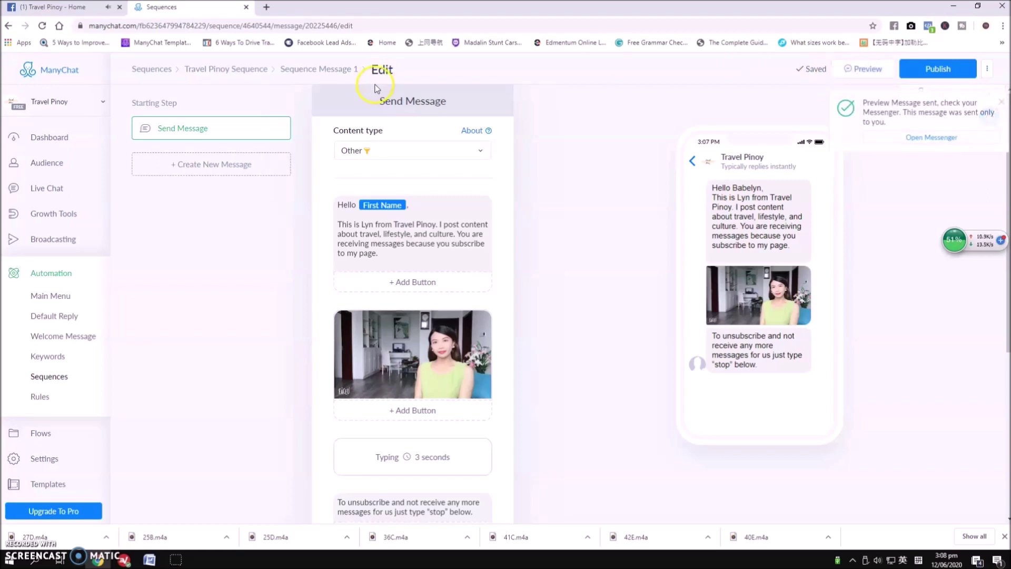
{"action": "left_click", "coordinate": [881, 138]}
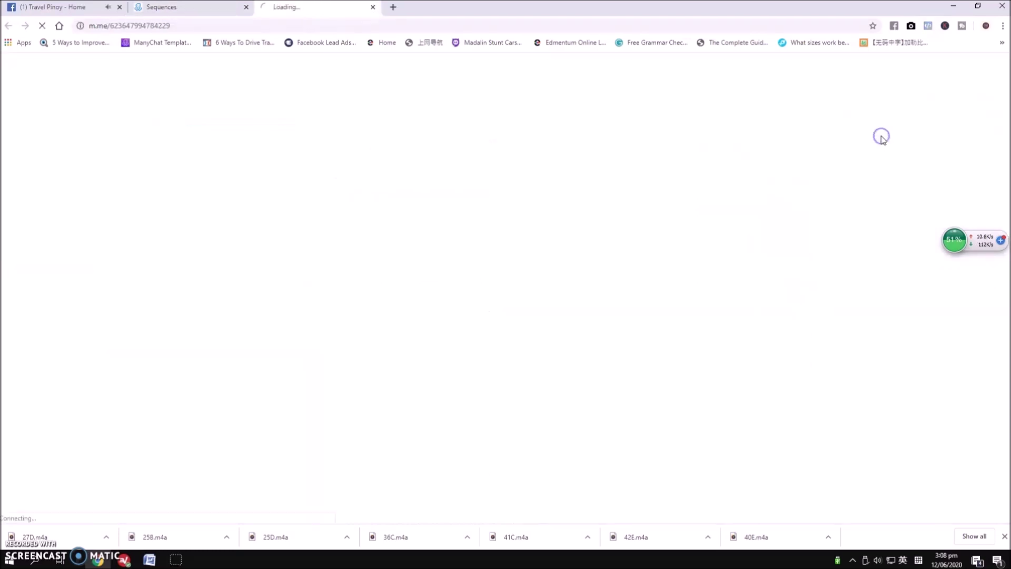
Check the Travel Pinoy chat for the preview's greeting, picture and unsubscribe note, then return to ManyChat
{"action": "left_click", "coordinate": [36, 9]}
{"action": "left_click", "coordinate": [549, 310]}
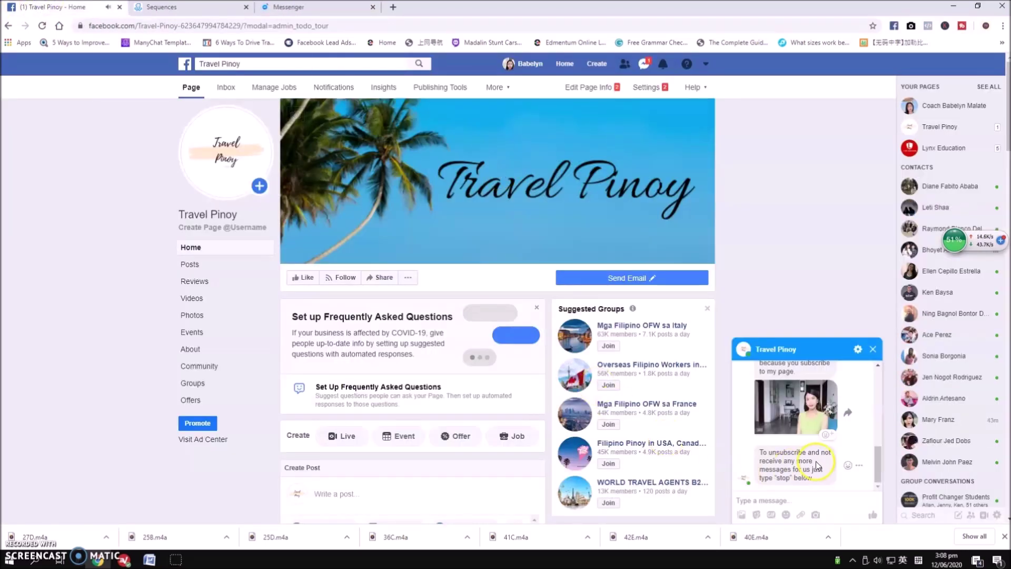
{"action": "mouse_move", "coordinate": [795, 407]}
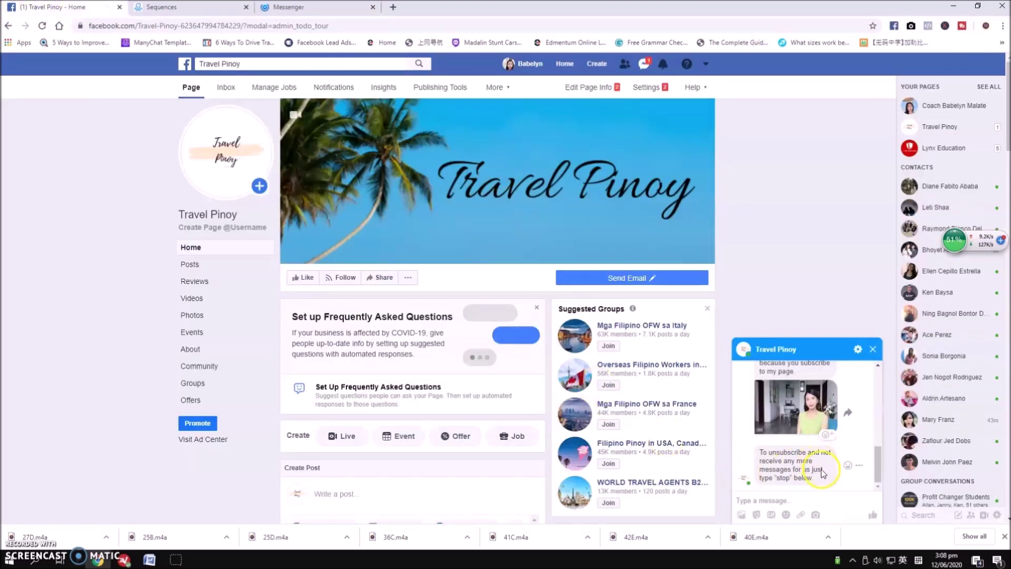
{"action": "left_click", "coordinate": [837, 456]}
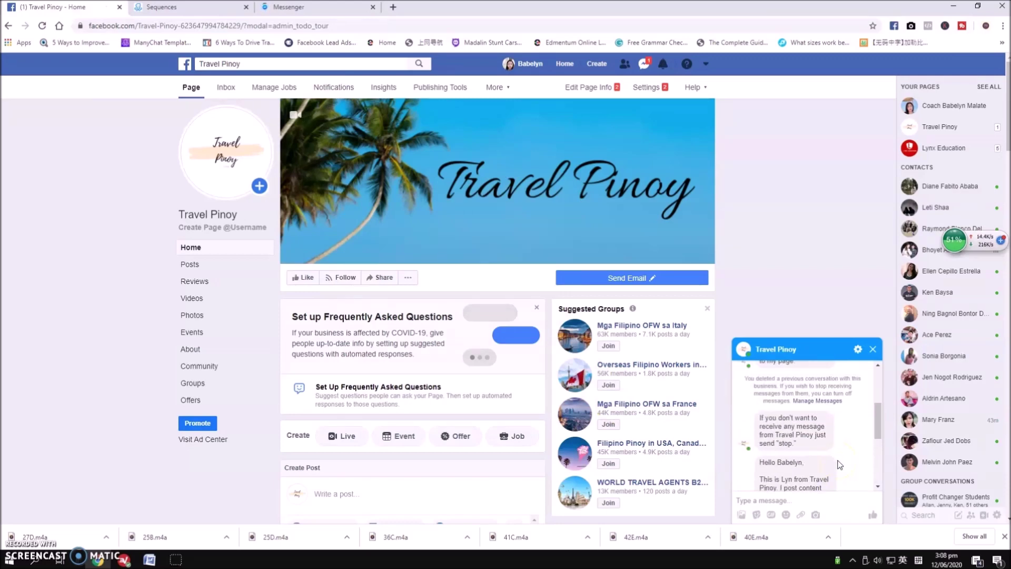
{"action": "scroll", "coordinate": [839, 458], "scroll_direction": "down", "scroll_amount": 5}
{"action": "left_click", "coordinate": [832, 443]}
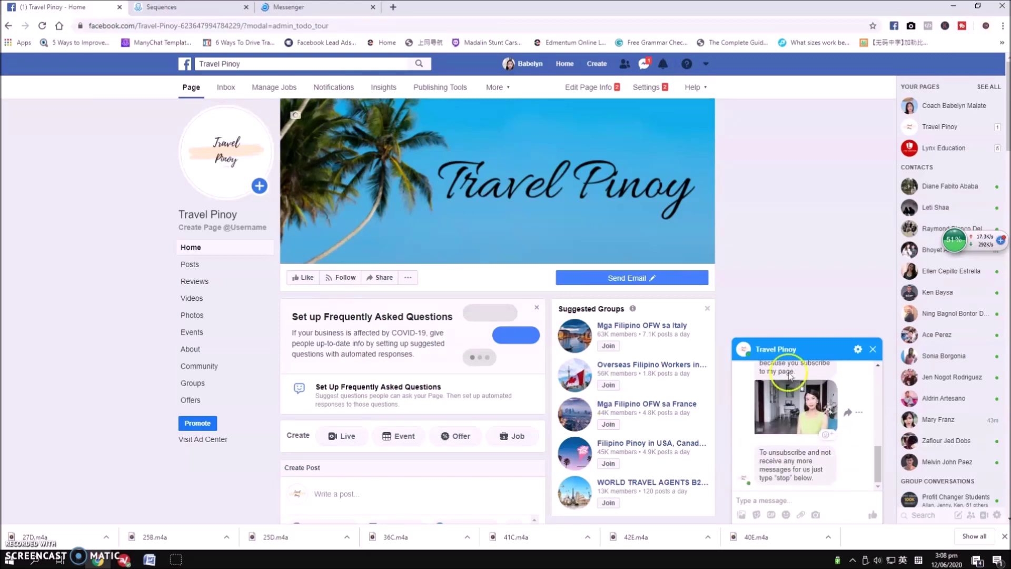
{"action": "left_click", "coordinate": [330, 10]}
{"action": "left_click", "coordinate": [58, 7]}
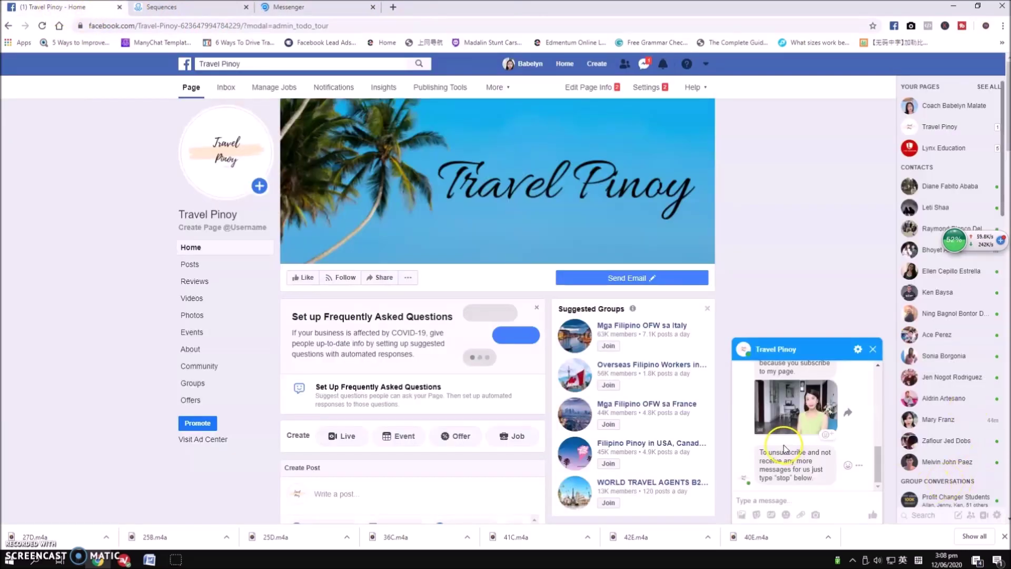
{"action": "scroll", "coordinate": [792, 478], "scroll_direction": "up", "scroll_amount": 1}
{"action": "scroll", "coordinate": [792, 478], "scroll_direction": "up", "scroll_amount": 2}
{"action": "scroll", "coordinate": [793, 420], "scroll_direction": "up", "scroll_amount": 2}
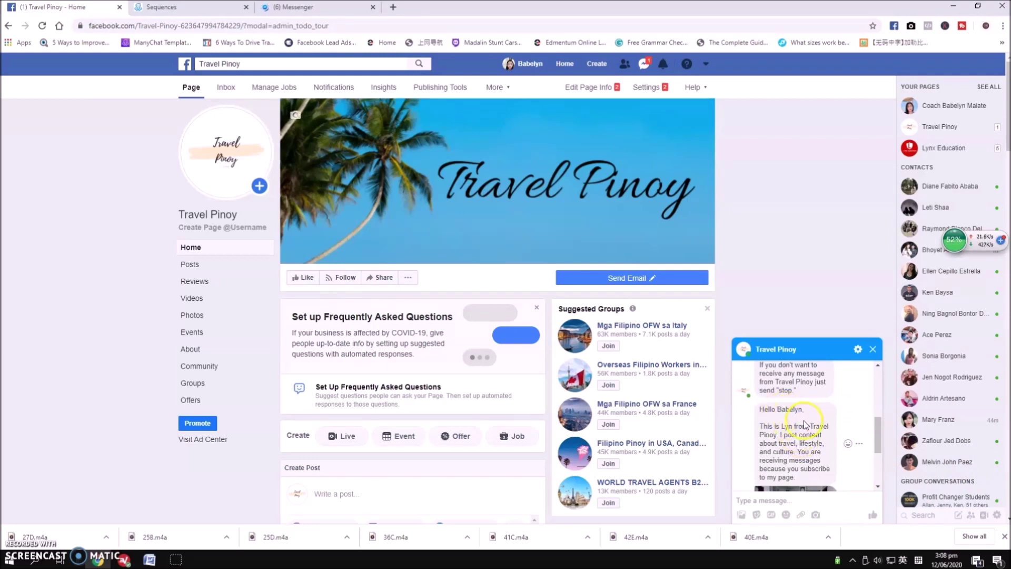
{"action": "scroll", "coordinate": [806, 435], "scroll_direction": "down", "scroll_amount": 1}
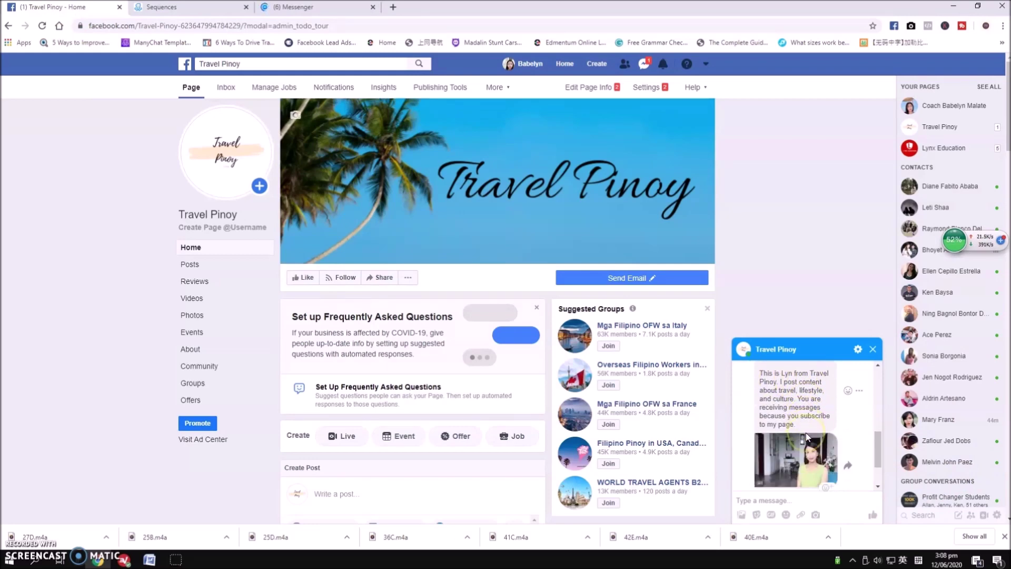
{"action": "scroll", "coordinate": [806, 436], "scroll_direction": "down", "scroll_amount": 1}
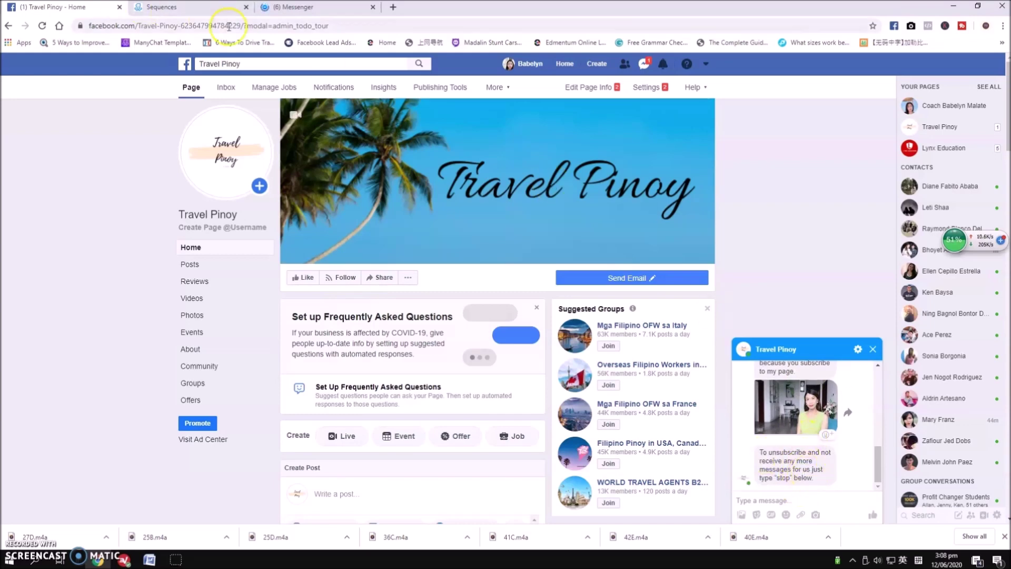
{"action": "left_click", "coordinate": [216, 7]}
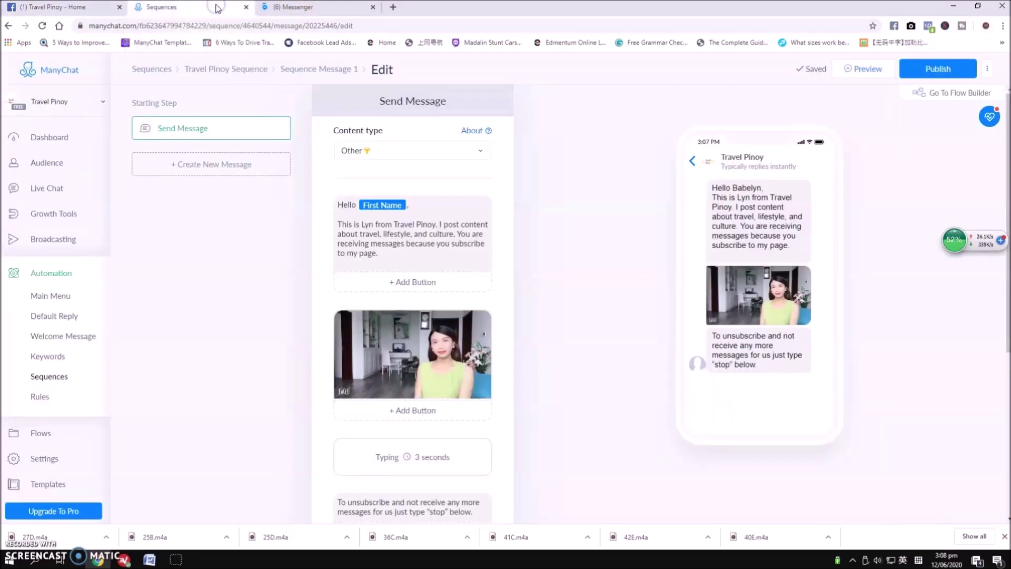
Resend the preview and check it in the Facebook chat box and Messenger conversation
{"action": "left_click", "coordinate": [862, 73]}
{"action": "left_click", "coordinate": [43, 9]}
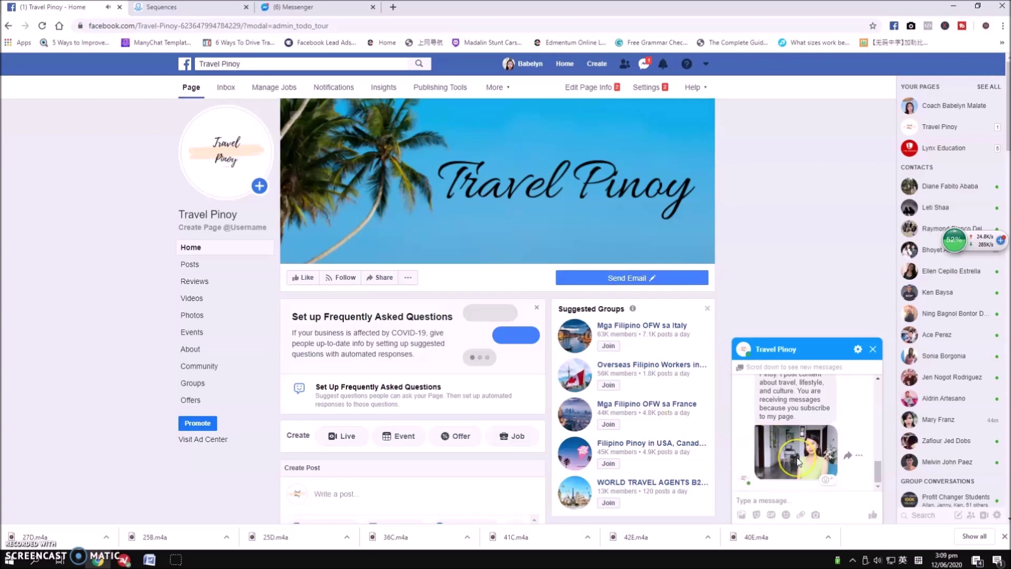
{"action": "left_click", "coordinate": [767, 471]}
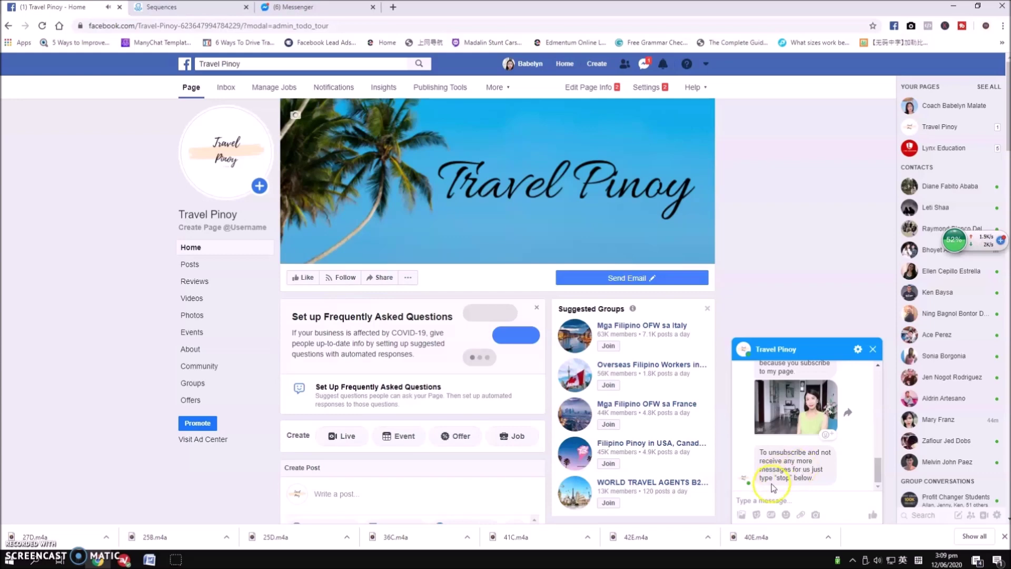
{"action": "left_click", "coordinate": [180, 10]}
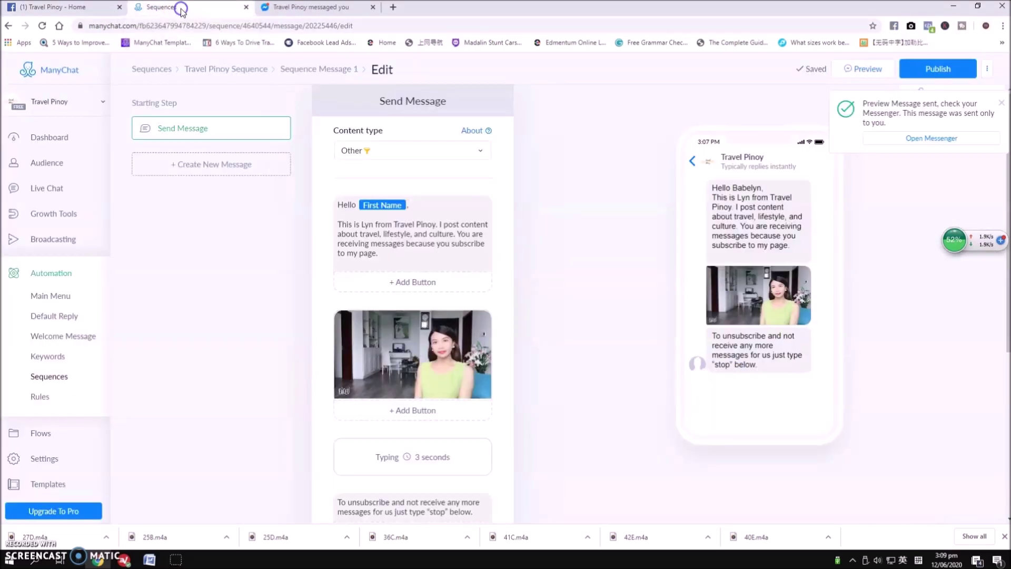
{"action": "left_click", "coordinate": [302, 7]}
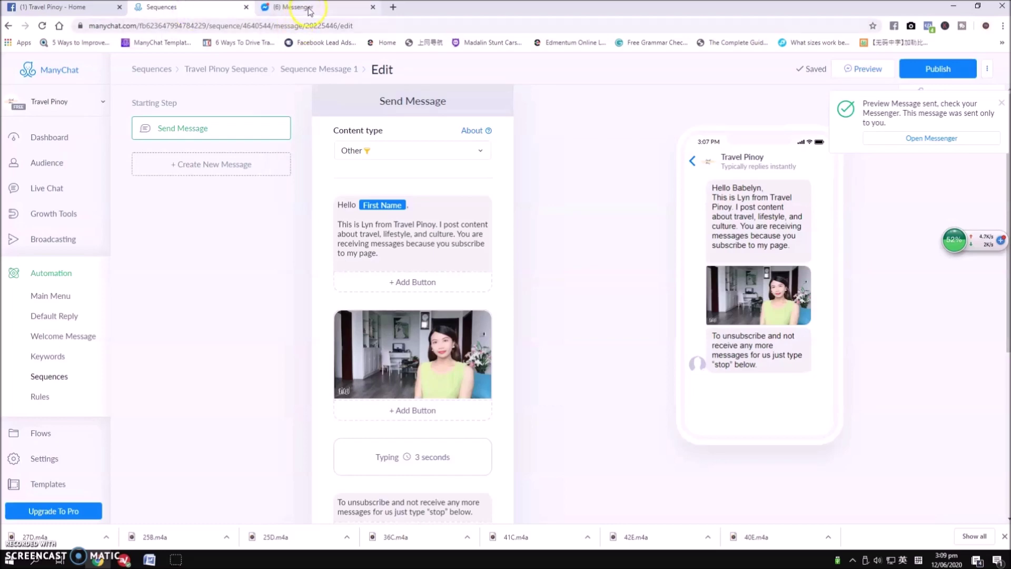
Scroll through the Travel Pinoy conversation to review the resent preview, then return to ManyChat
{"action": "scroll", "coordinate": [424, 368], "scroll_direction": "up", "scroll_amount": 1}
{"action": "scroll", "coordinate": [429, 376], "scroll_direction": "up", "scroll_amount": 1}
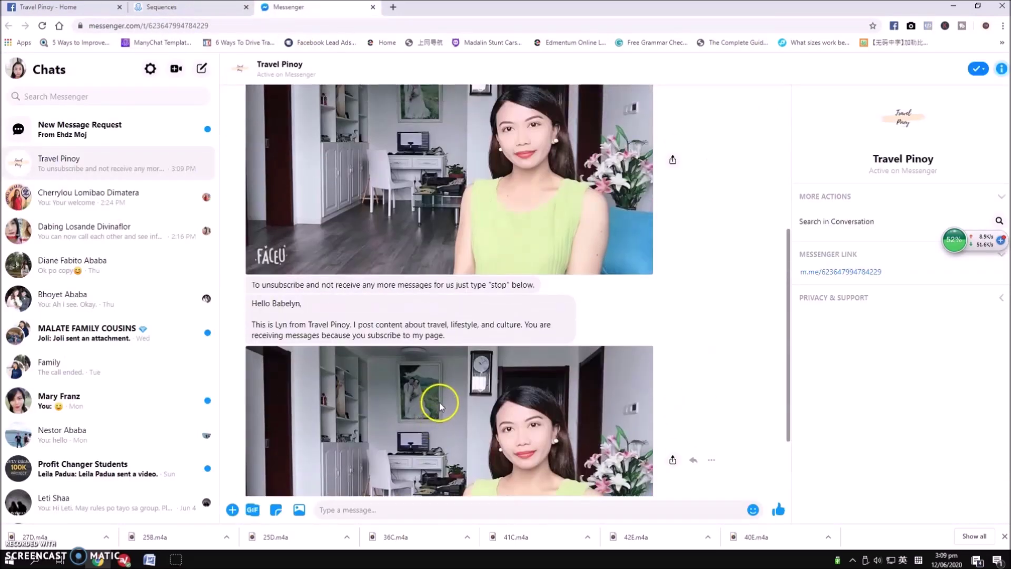
{"action": "scroll", "coordinate": [437, 389], "scroll_direction": "up", "scroll_amount": 2}
{"action": "scroll", "coordinate": [442, 396], "scroll_direction": "down", "scroll_amount": 3}
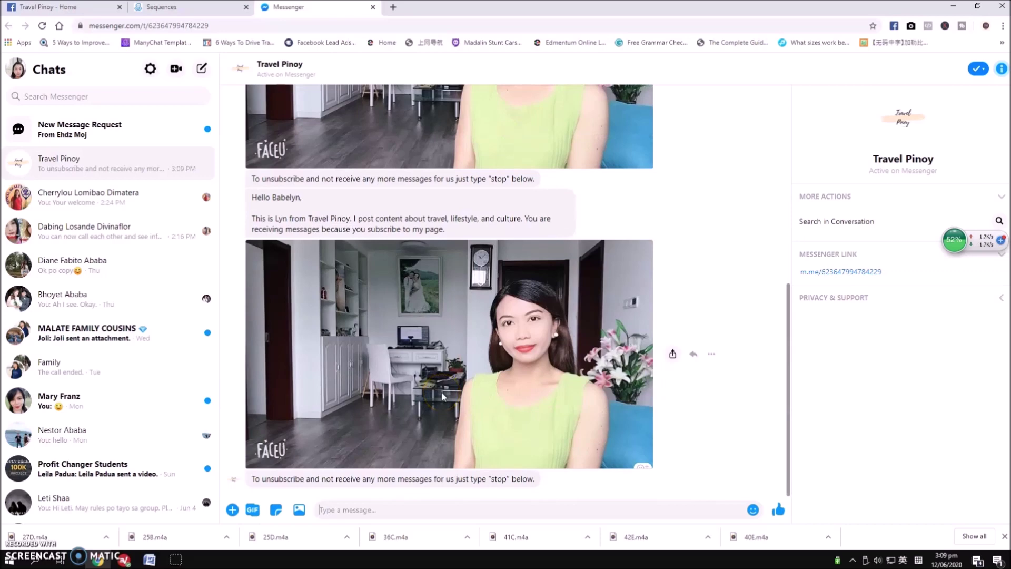
{"action": "scroll", "coordinate": [442, 396], "scroll_direction": "up", "scroll_amount": 1}
{"action": "scroll", "coordinate": [443, 396], "scroll_direction": "down", "scroll_amount": 1}
{"action": "scroll", "coordinate": [650, 286], "scroll_direction": "up", "scroll_amount": 10}
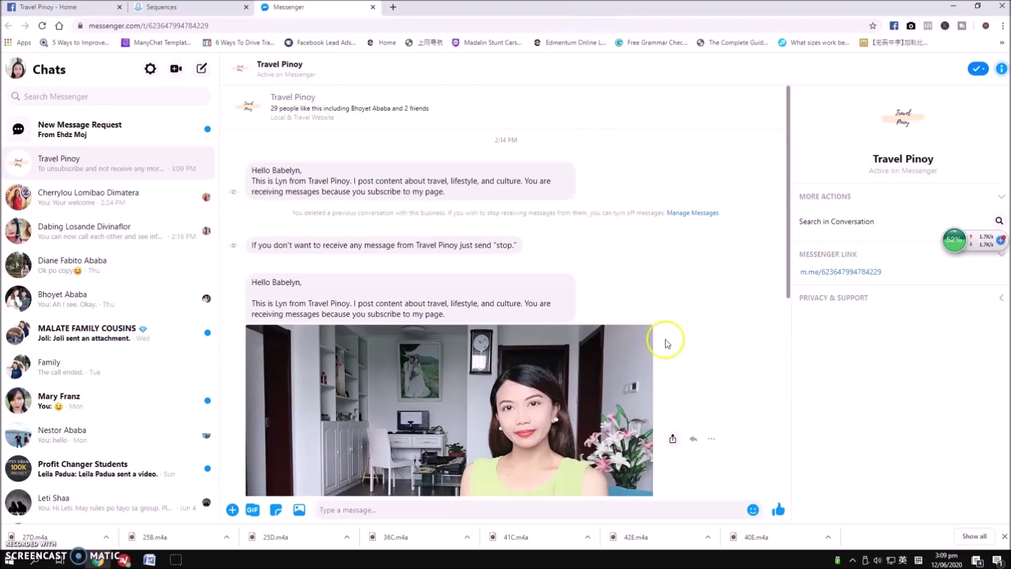
{"action": "scroll", "coordinate": [666, 343], "scroll_direction": "down", "scroll_amount": 7}
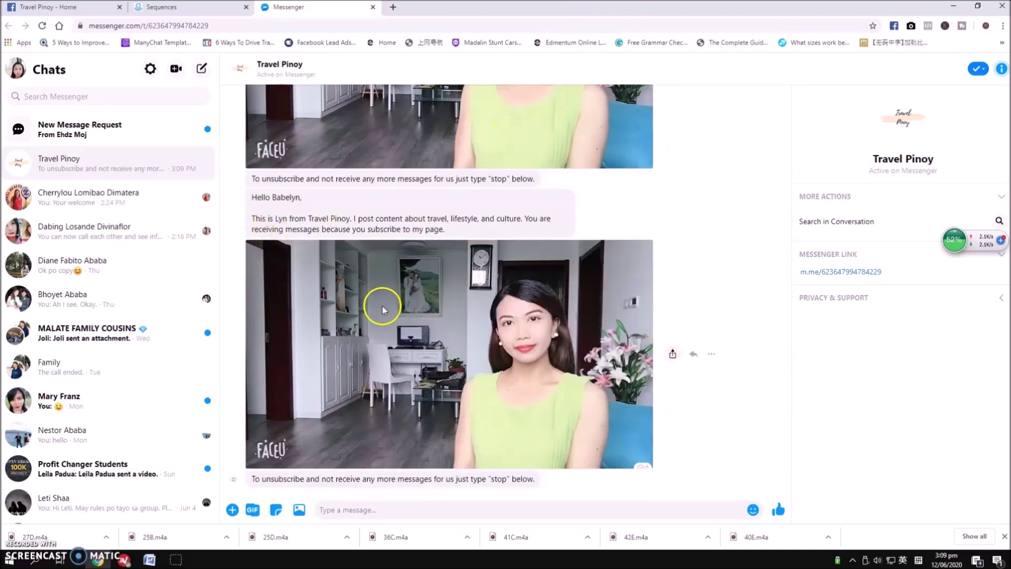
{"action": "scroll", "coordinate": [384, 308], "scroll_direction": "up", "scroll_amount": 3}
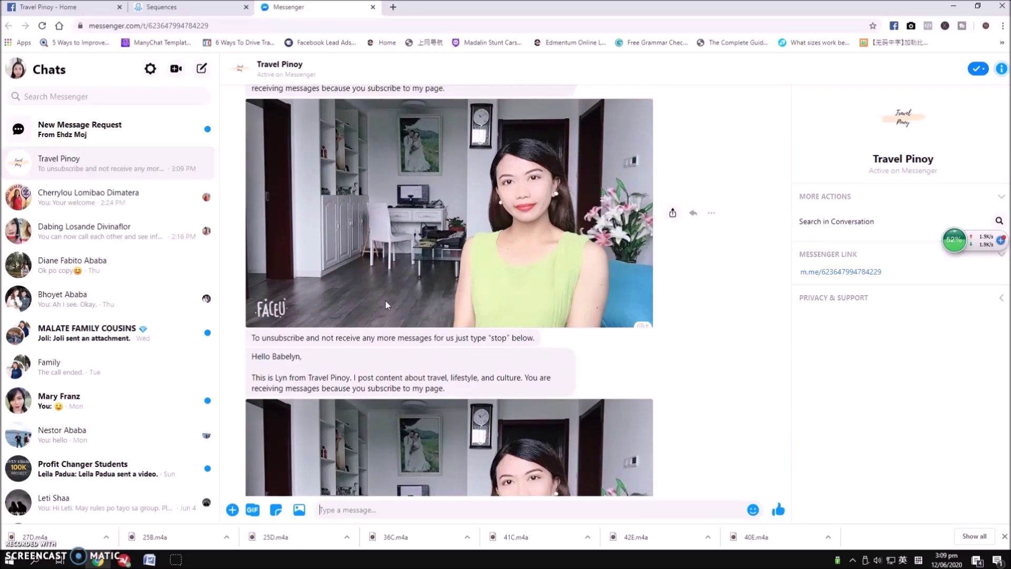
{"action": "scroll", "coordinate": [385, 303], "scroll_direction": "down", "scroll_amount": 3}
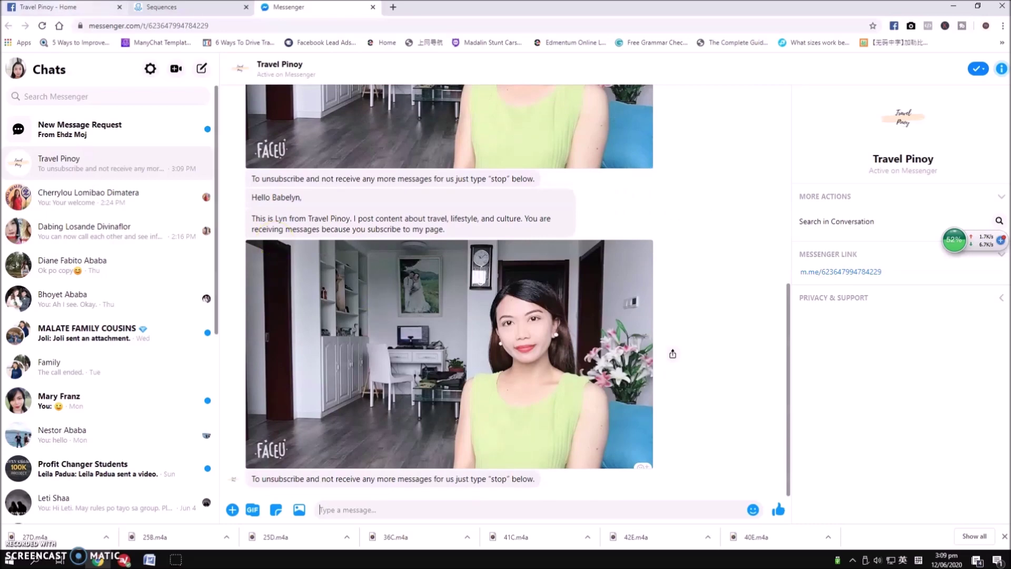
{"action": "left_click", "coordinate": [81, 11]}
{"action": "left_click", "coordinate": [170, 6]}
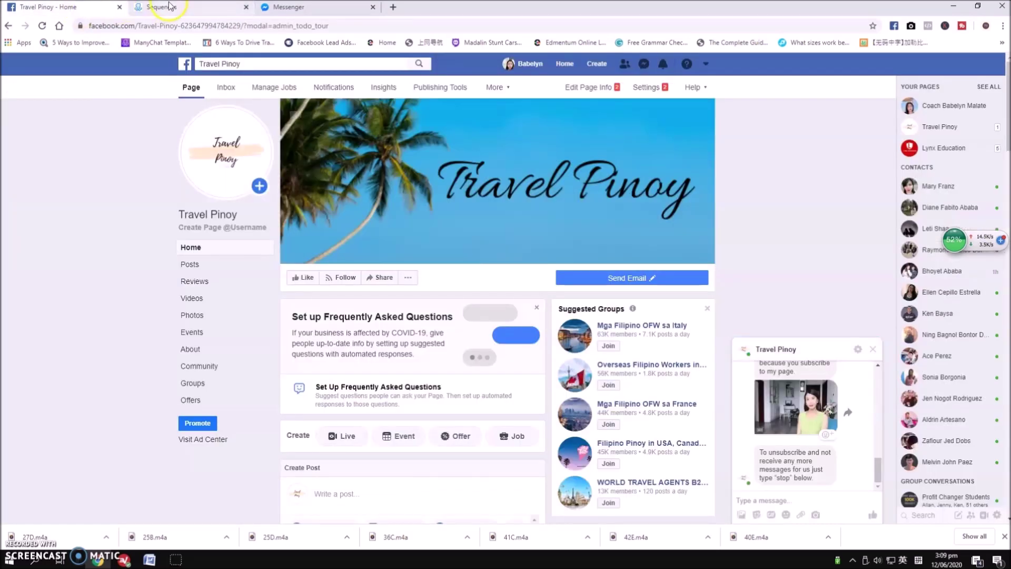
{"action": "mouse_move", "coordinate": [793, 410]}
{"action": "scroll", "coordinate": [798, 453], "scroll_direction": "up", "scroll_amount": 2}
{"action": "scroll", "coordinate": [795, 437], "scroll_direction": "up", "scroll_amount": 1}
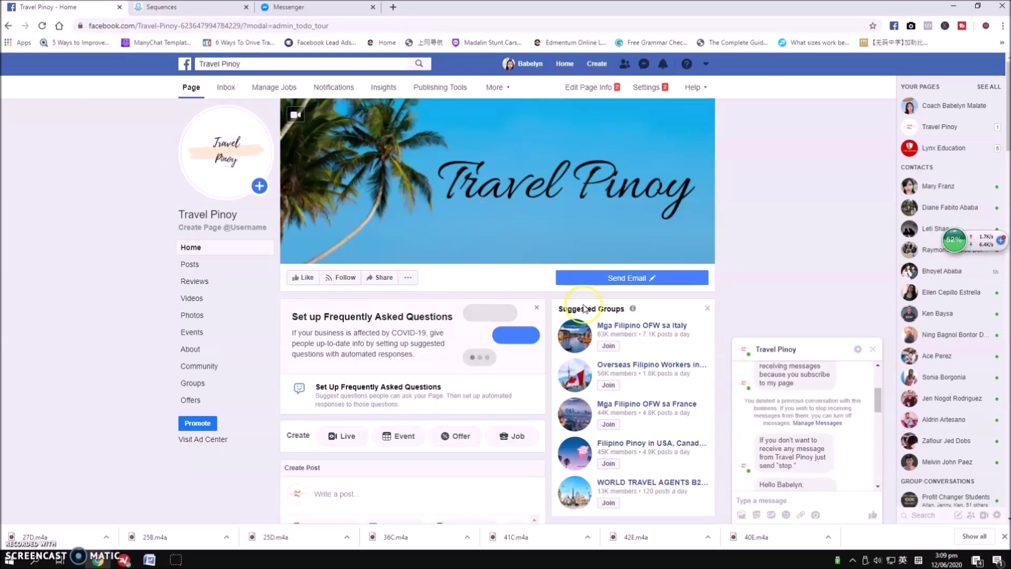
{"action": "scroll", "coordinate": [785, 401], "scroll_direction": "up", "scroll_amount": 1}
{"action": "left_click", "coordinate": [315, 8]}
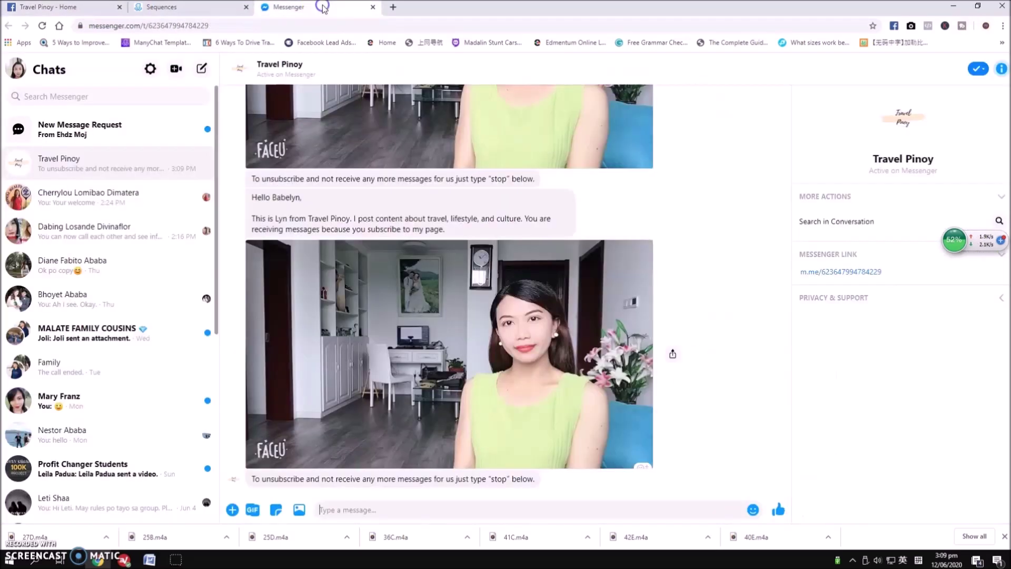
{"action": "left_click", "coordinate": [173, 7]}
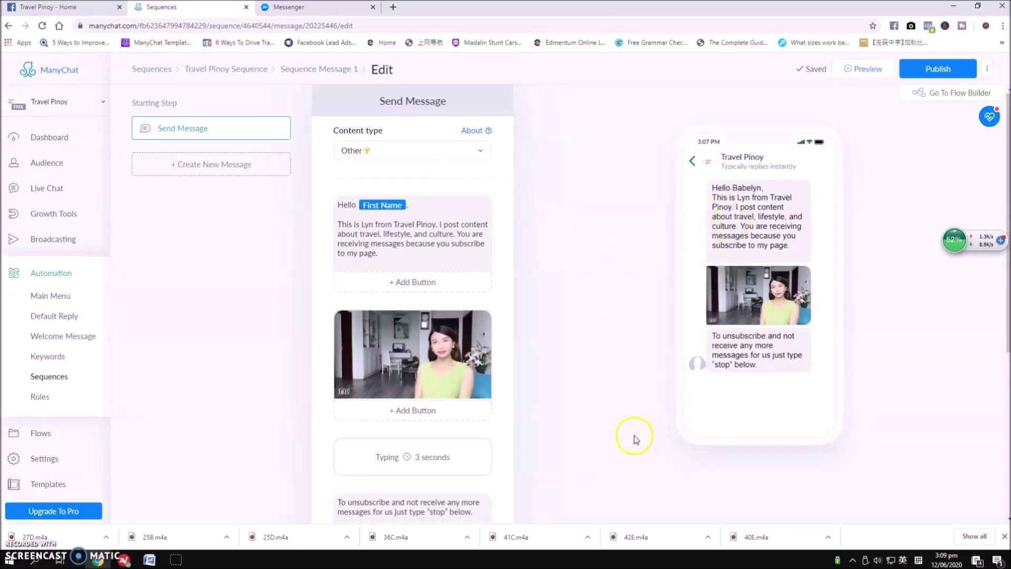
Publish the message, rename it 'Welcome Message', and return to the Travel Pinoy Sequence list
{"action": "left_click", "coordinate": [932, 68]}
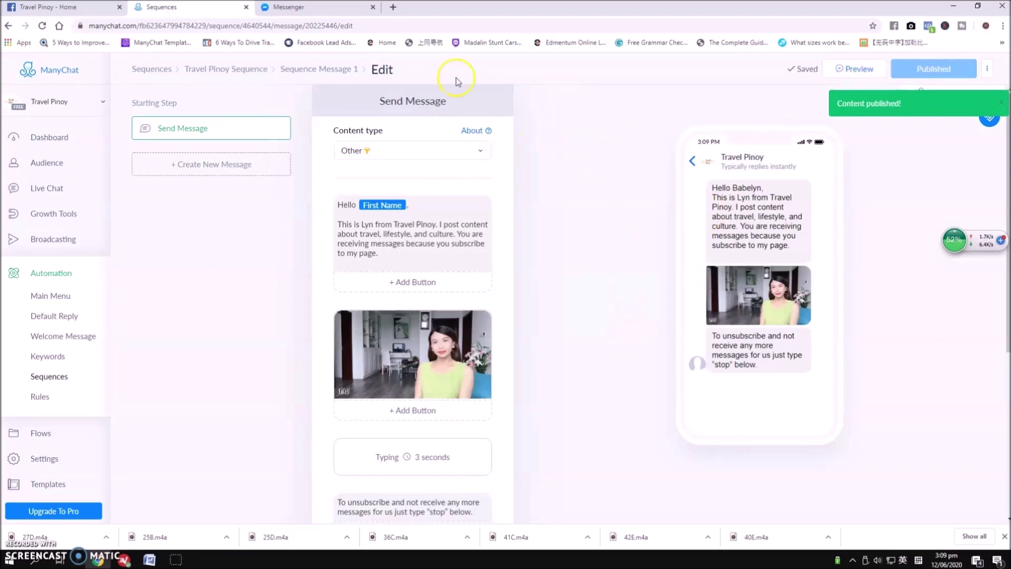
{"action": "left_click", "coordinate": [319, 72]}
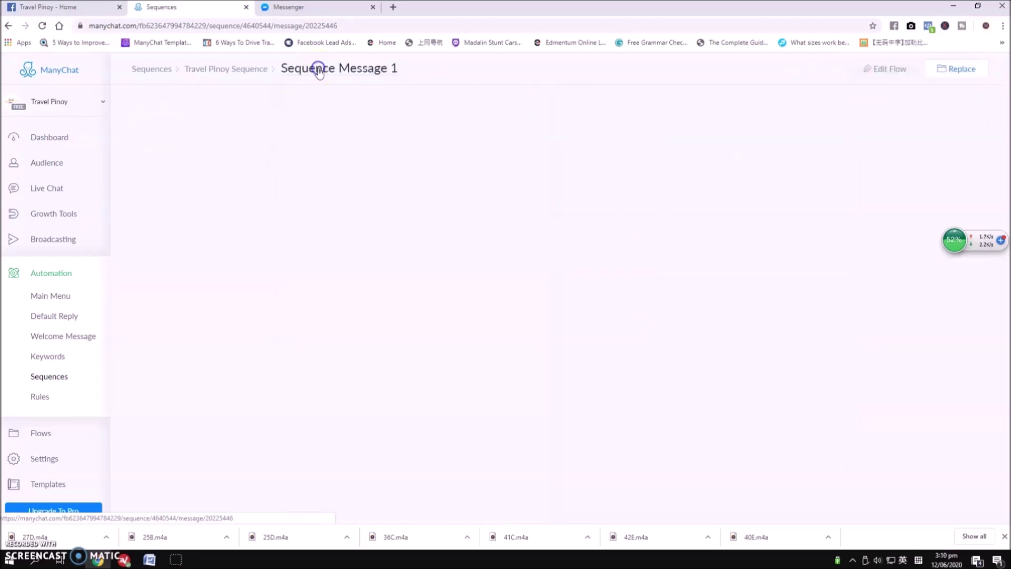
{"action": "left_click", "coordinate": [327, 68]}
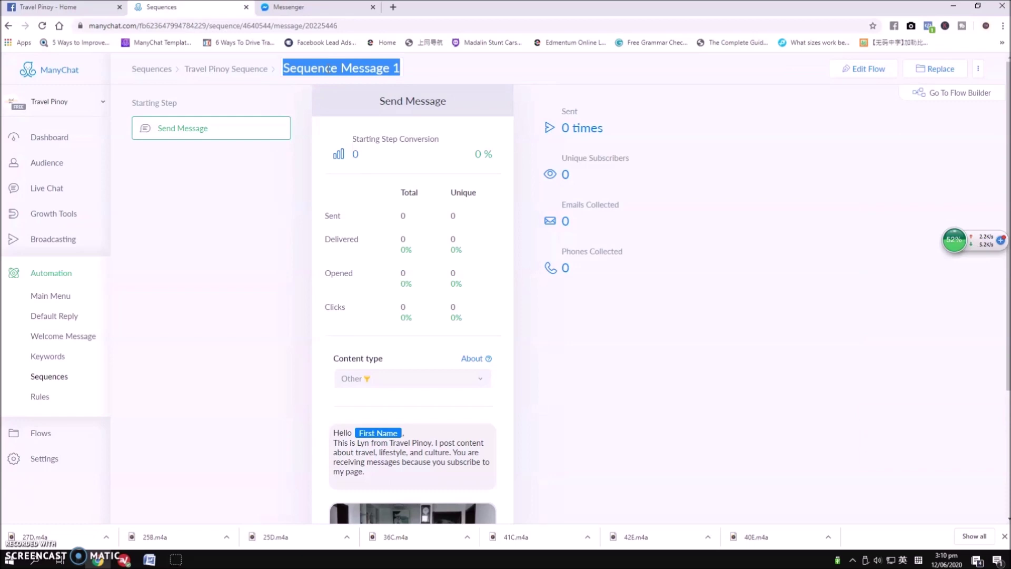
{"action": "type", "text": "We"}
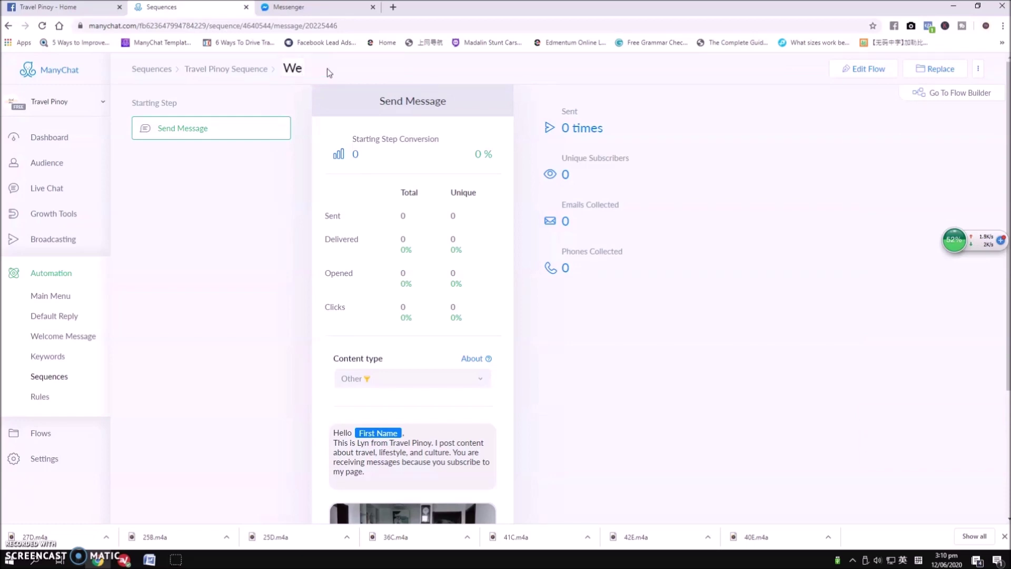
{"action": "type", "text": "lcome Message"}
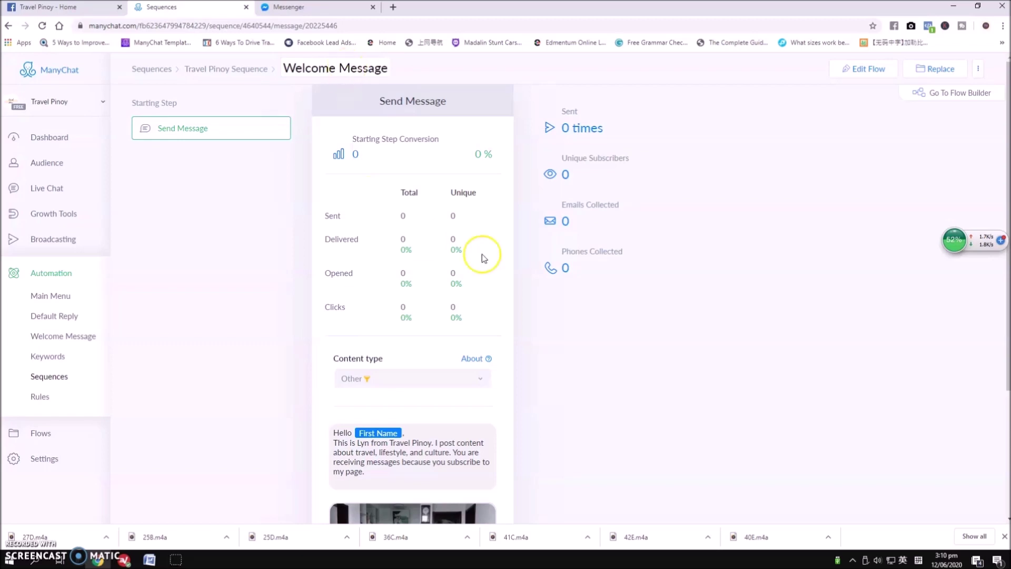
{"action": "left_click", "coordinate": [439, 76]}
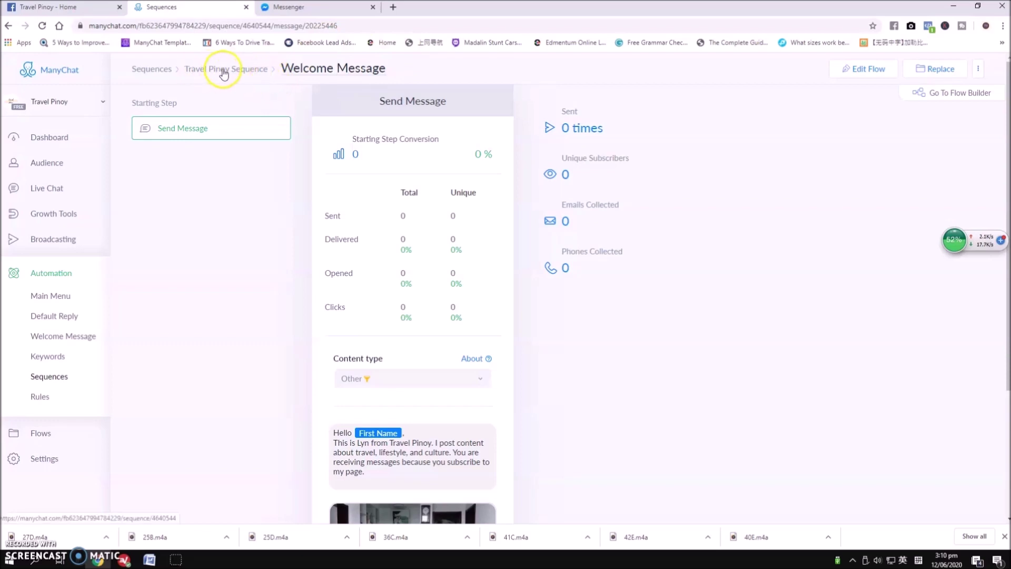
{"action": "left_click", "coordinate": [224, 74]}
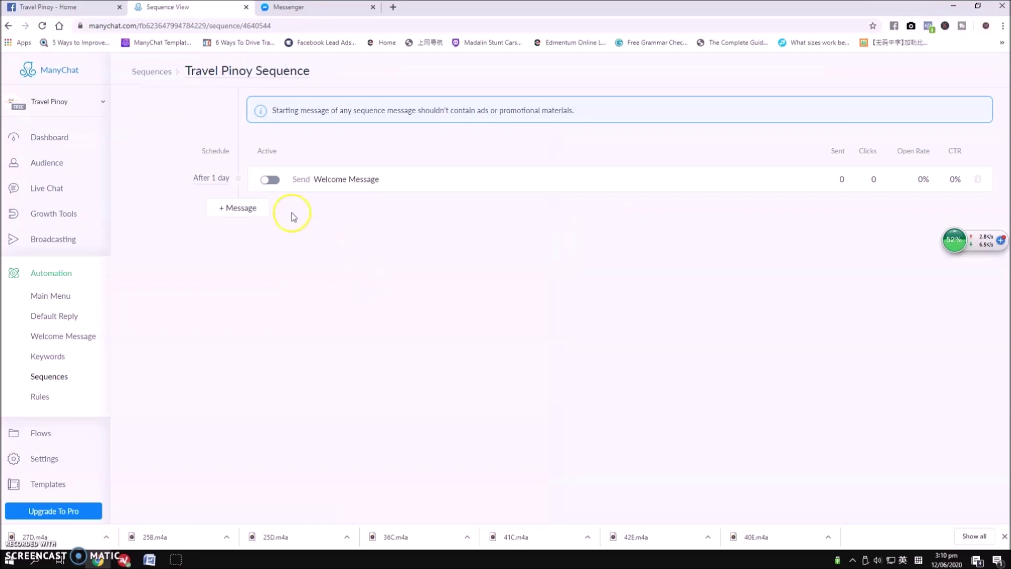
Change the Welcome Message delay from 'After 1 day' to Immediately and save the schedule
{"action": "left_click", "coordinate": [215, 178]}
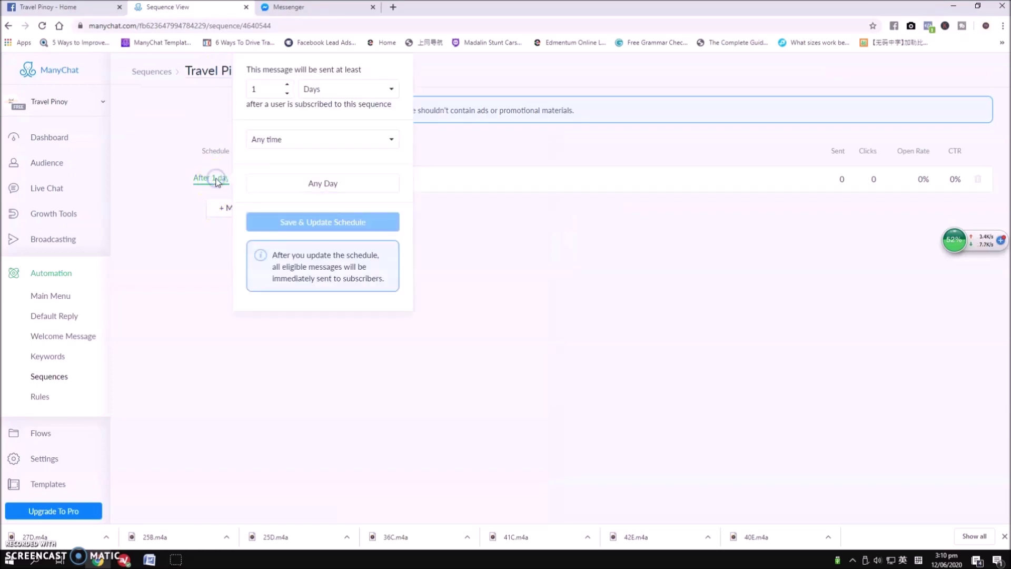
{"action": "left_click", "coordinate": [286, 85]}
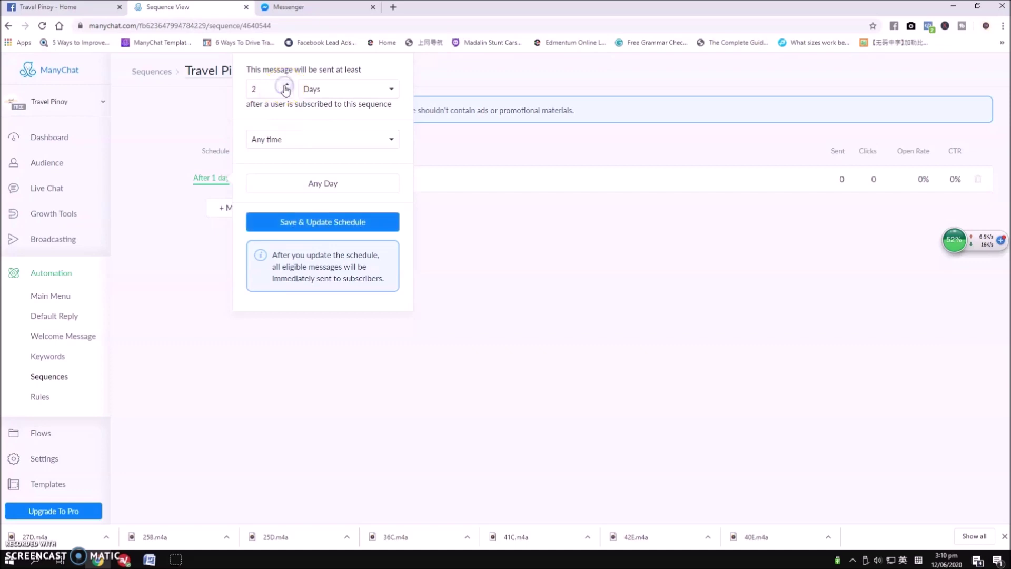
{"action": "left_click", "coordinate": [287, 95]}
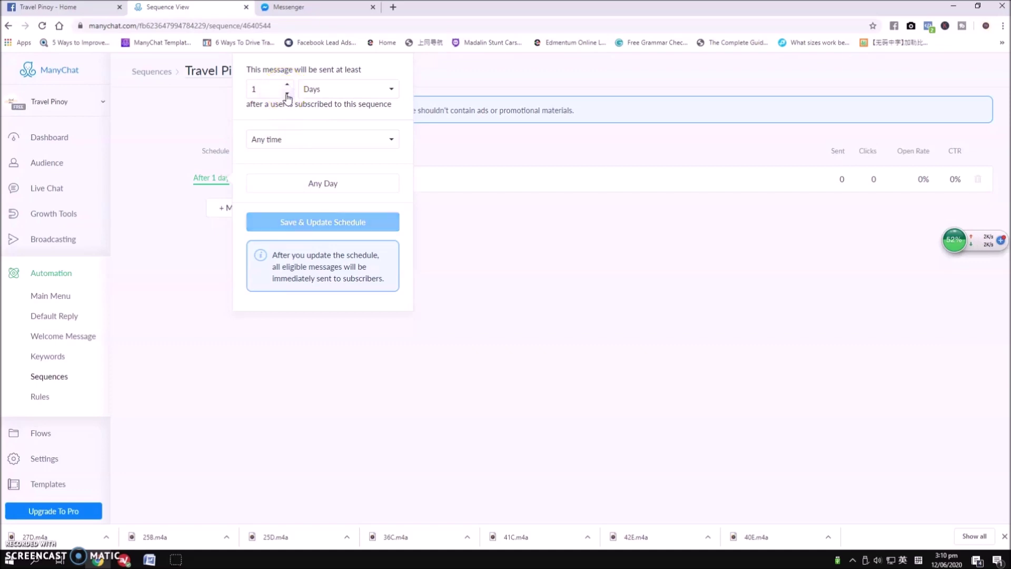
{"action": "left_click", "coordinate": [324, 88]}
{"action": "left_click", "coordinate": [348, 101]}
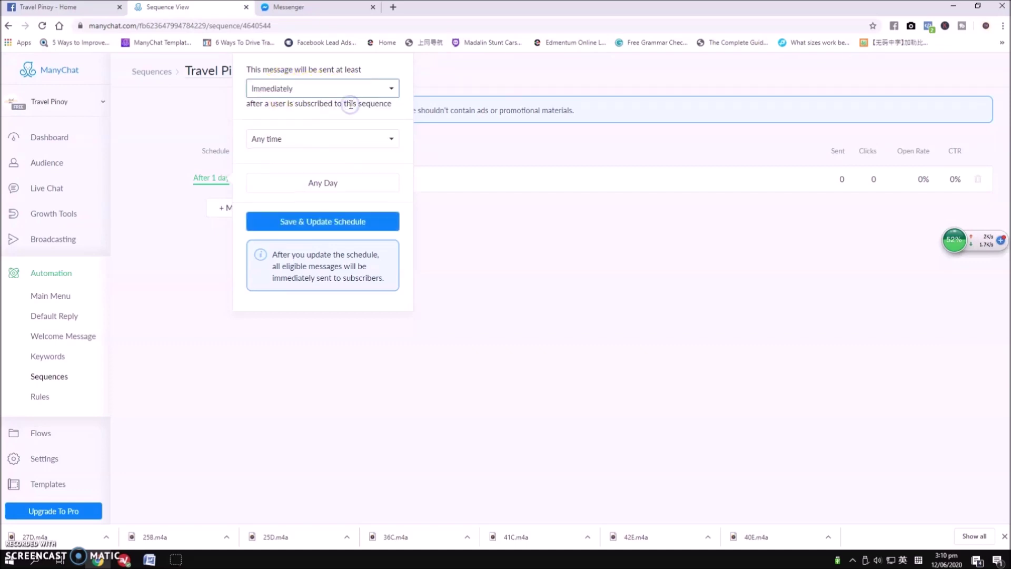
{"action": "left_click", "coordinate": [343, 221]}
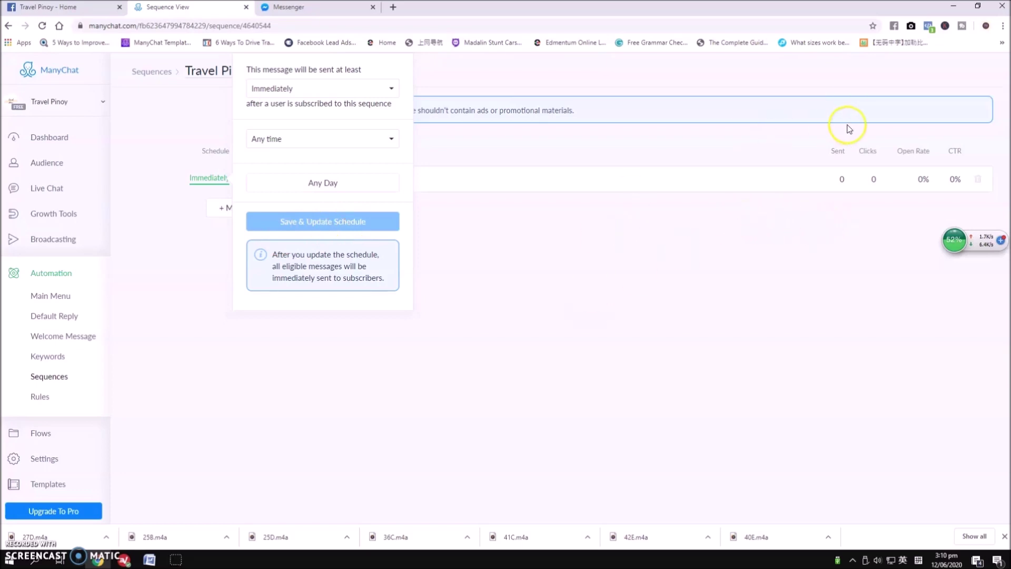
{"action": "left_click", "coordinate": [561, 275]}
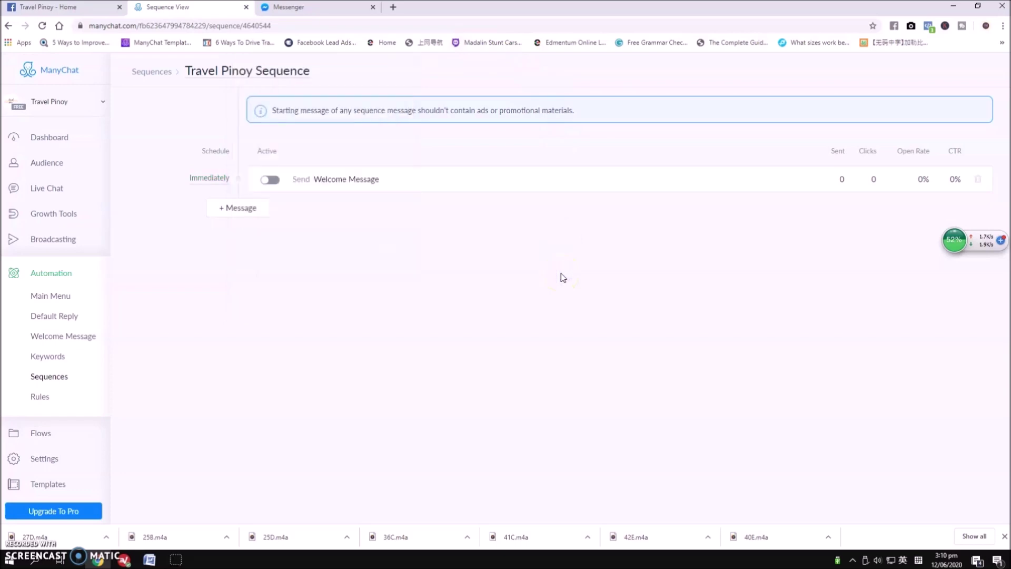
{"action": "left_click", "coordinate": [552, 282]}
Add Sequence Message 2 as a new reply with content type Other
{"action": "left_click", "coordinate": [239, 220]}
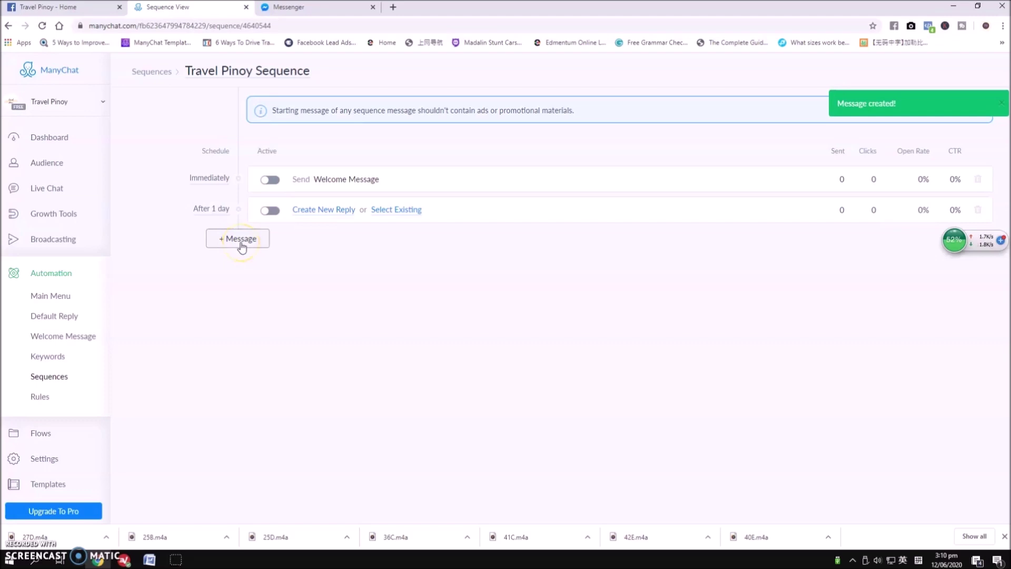
{"action": "mouse_move", "coordinate": [331, 216]}
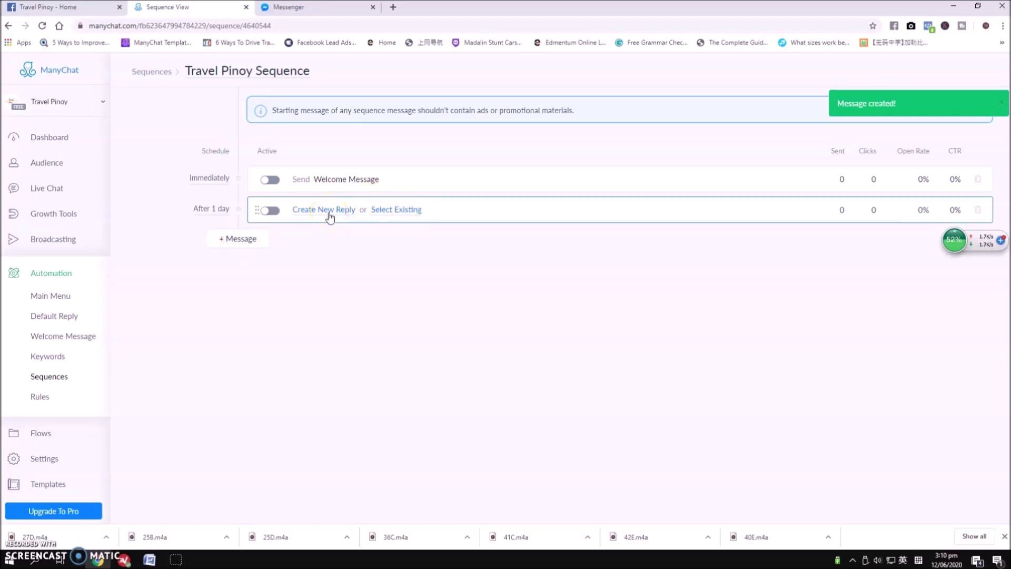
{"action": "left_click", "coordinate": [329, 212]}
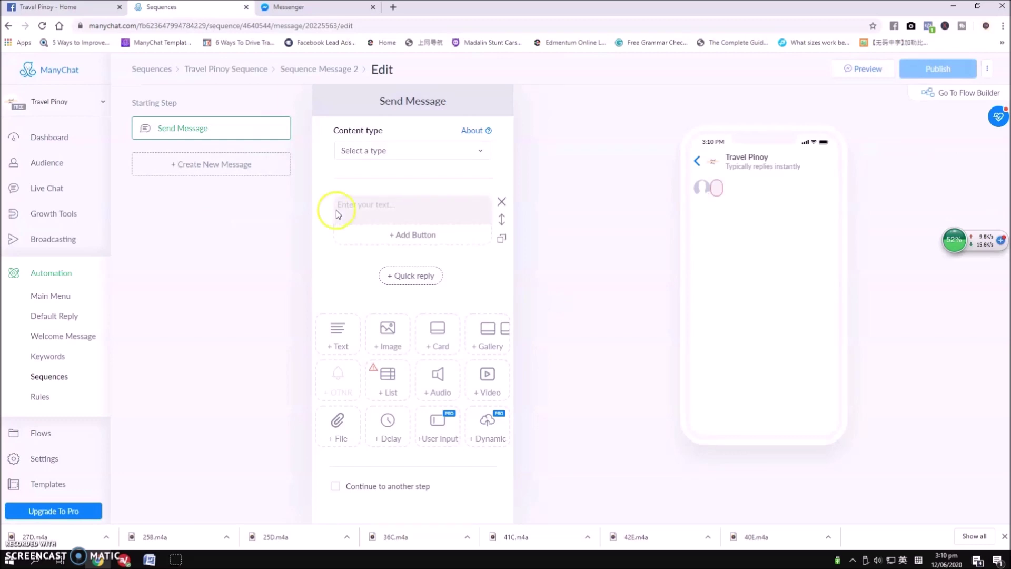
{"action": "left_click", "coordinate": [463, 151]}
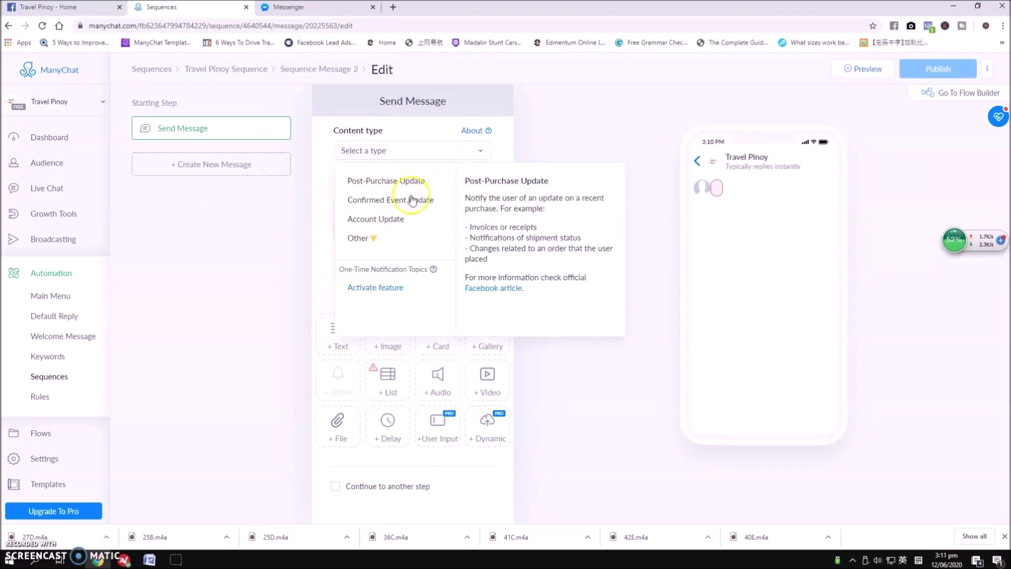
{"action": "left_click", "coordinate": [360, 237]}
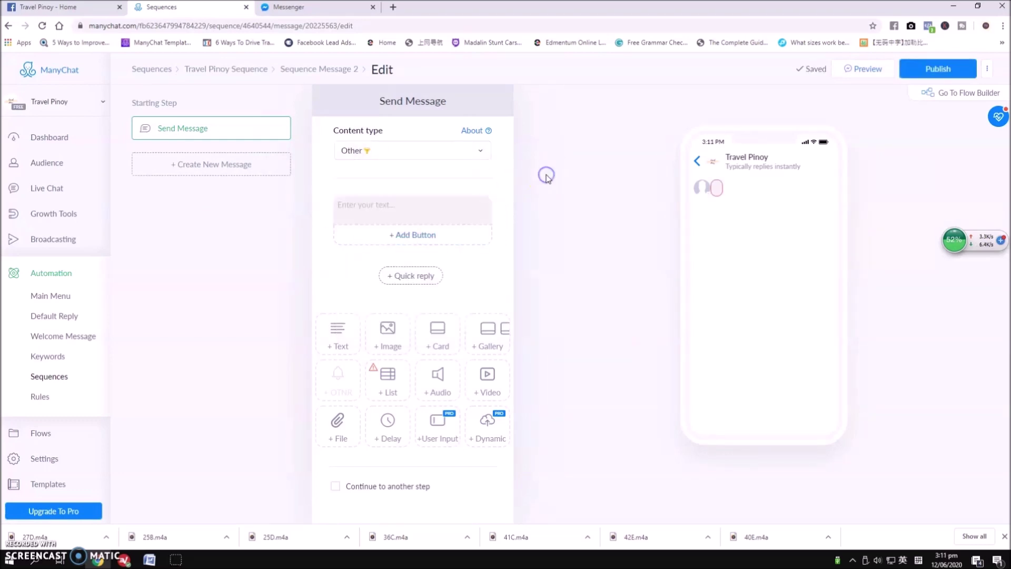
Copy the Mabuhay! paragraph from the Word quotes table into Sequence Message 2's text field
{"action": "left_click", "coordinate": [150, 559]}
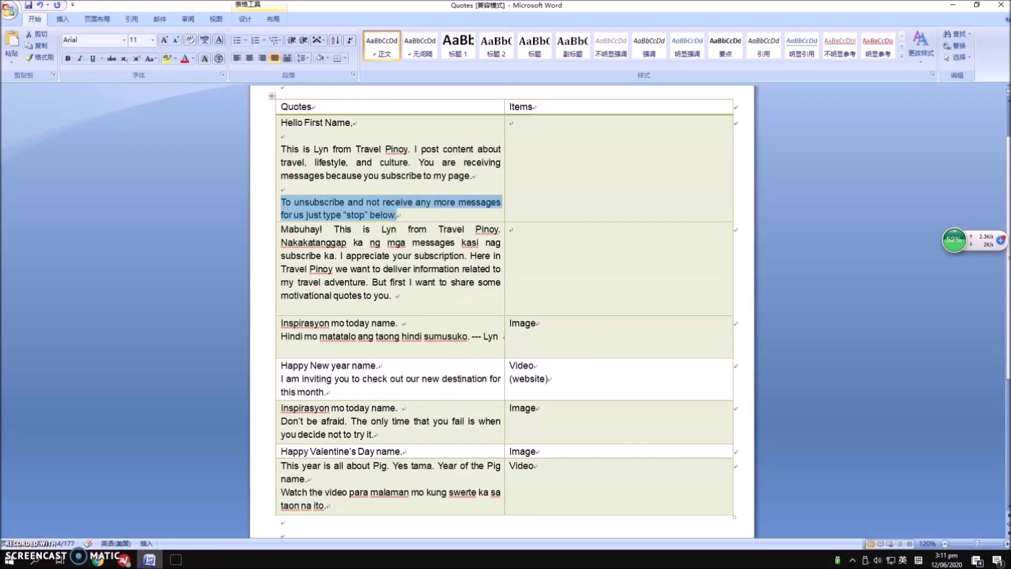
{"action": "left_click", "coordinate": [347, 271]}
{"action": "left_click", "coordinate": [286, 227]}
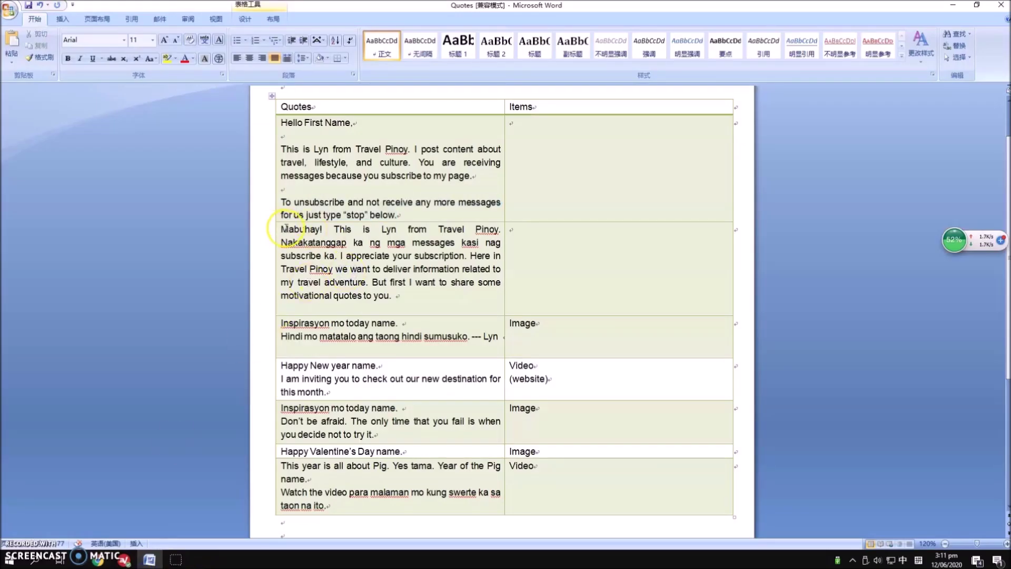
{"action": "left_click_drag", "start_coordinate": [286, 228], "coordinate": [408, 301]}
{"action": "key", "text": "ctrl+c"}
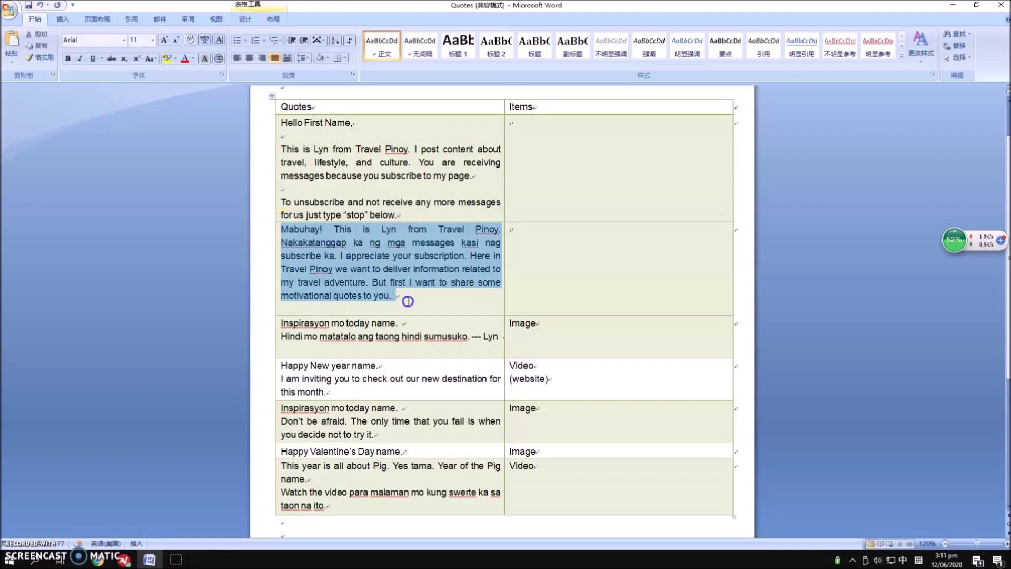
{"action": "key", "text": "alt+Tab"}
{"action": "left_click", "coordinate": [364, 205]}
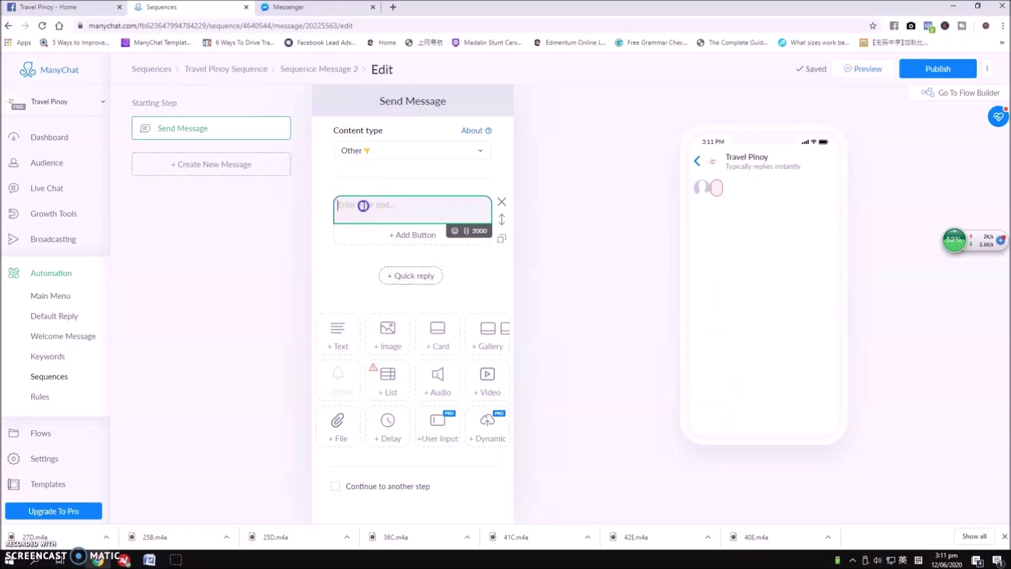
{"action": "key", "text": "ctrl+v"}
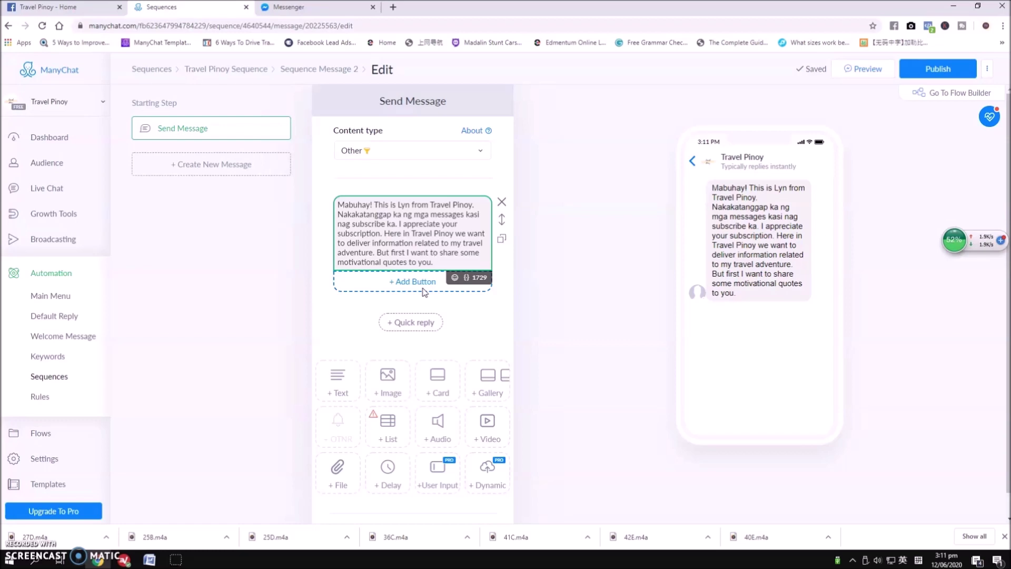
Publish Sequence Message 2 with its Mabuhay! greeting and view its overview page
{"action": "left_click", "coordinate": [556, 284]}
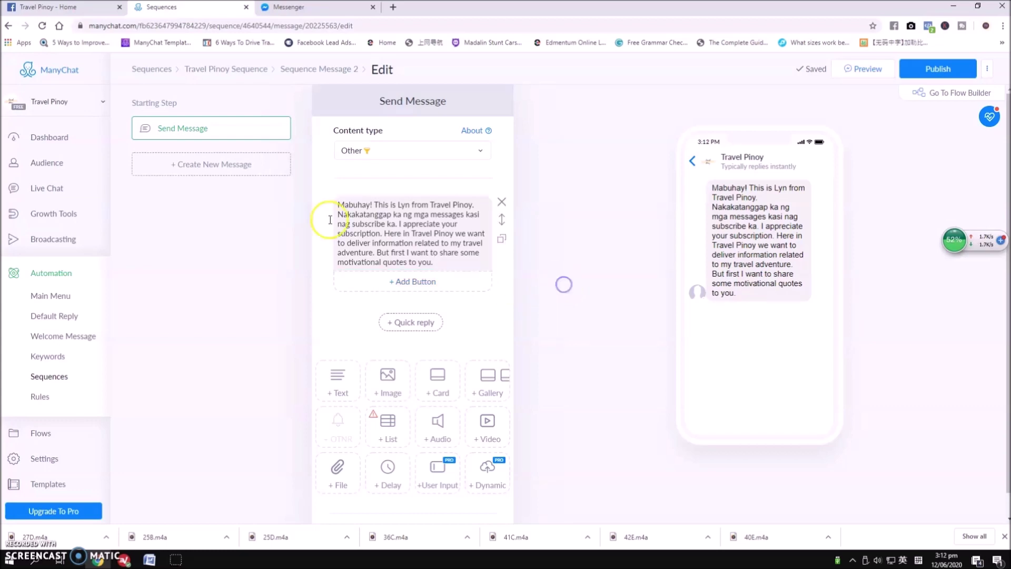
{"action": "key", "text": "alt+Tab"}
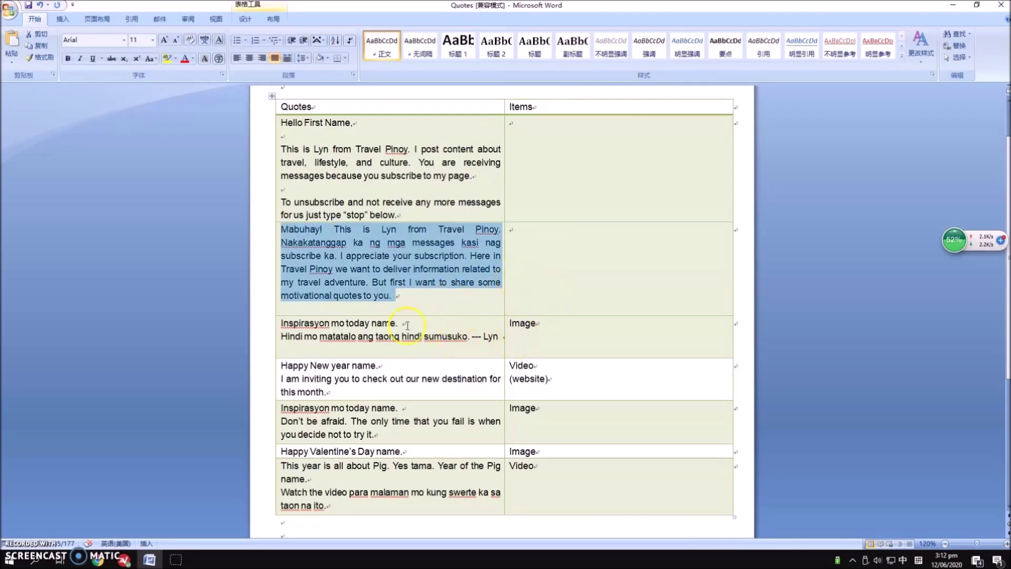
{"action": "key", "text": "alt+Tab"}
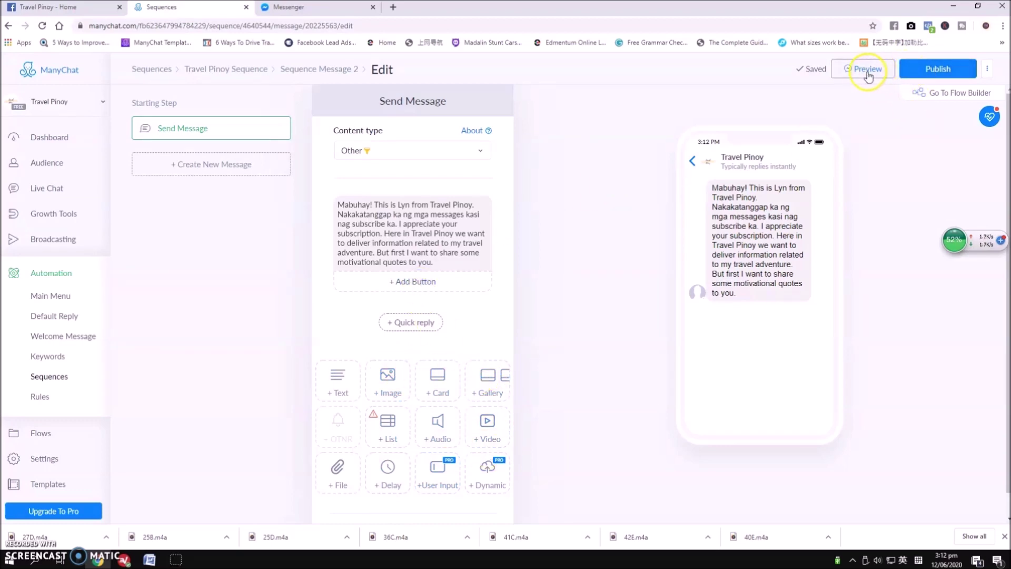
{"action": "left_click", "coordinate": [929, 69]}
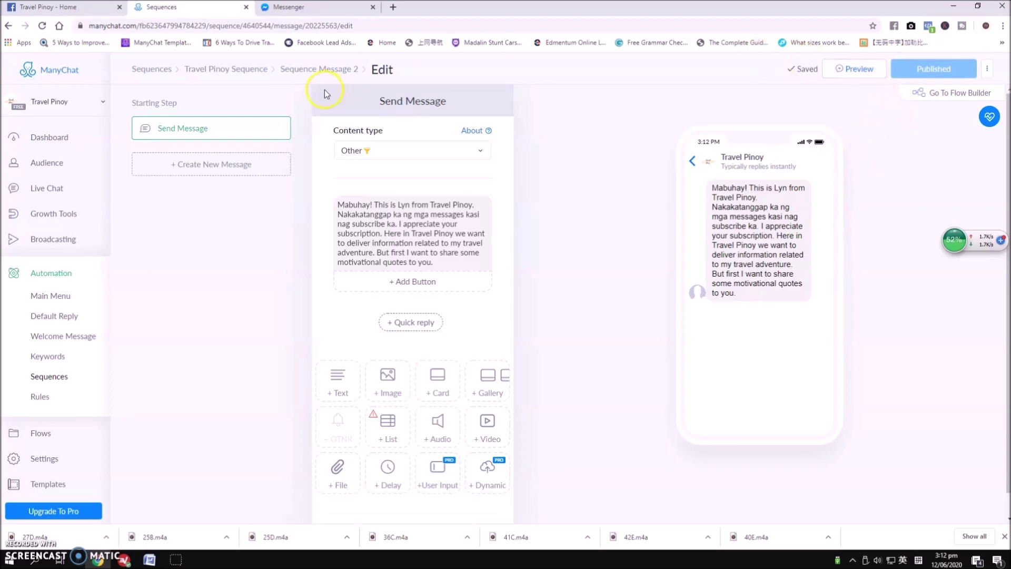
{"action": "left_click", "coordinate": [316, 69]}
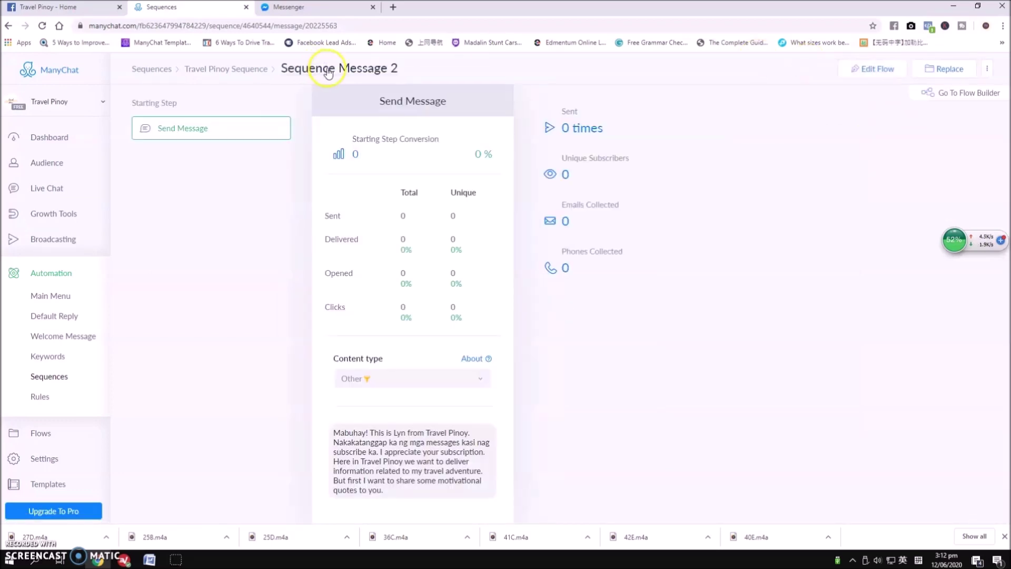
Rename Sequence Message 2 to 'Mabuhay'
{"action": "left_click", "coordinate": [328, 71]}
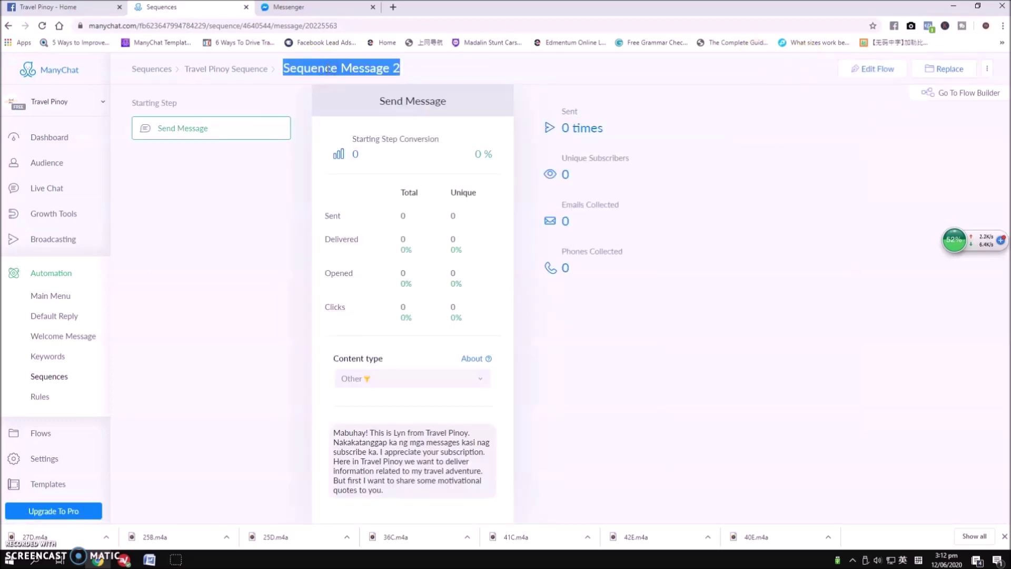
{"action": "type", "text": "Mabuhay"}
{"action": "left_click", "coordinate": [226, 180]}
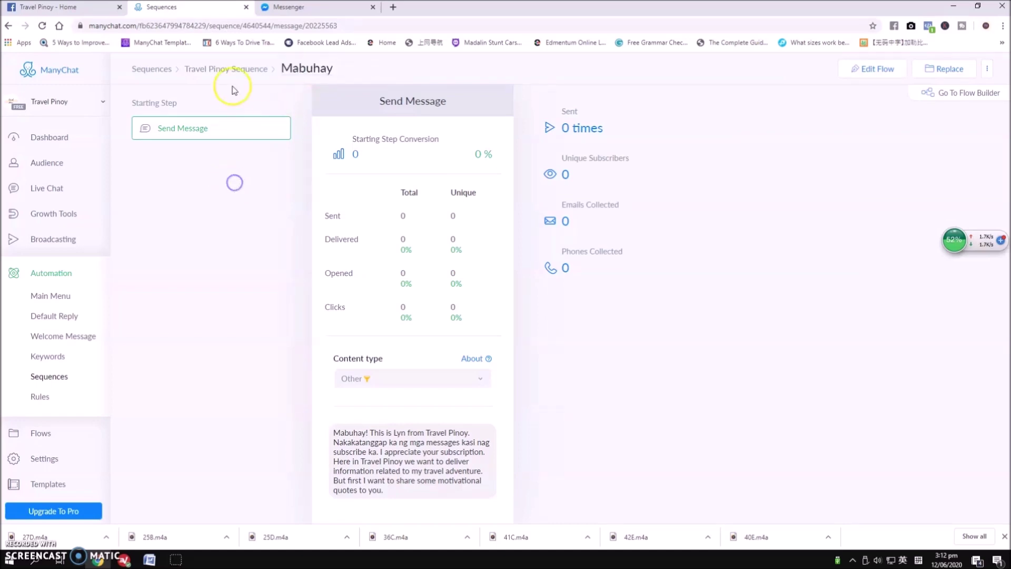
Set the Mabuhay message to send 5 minutes after the previous one
{"action": "left_click", "coordinate": [231, 70]}
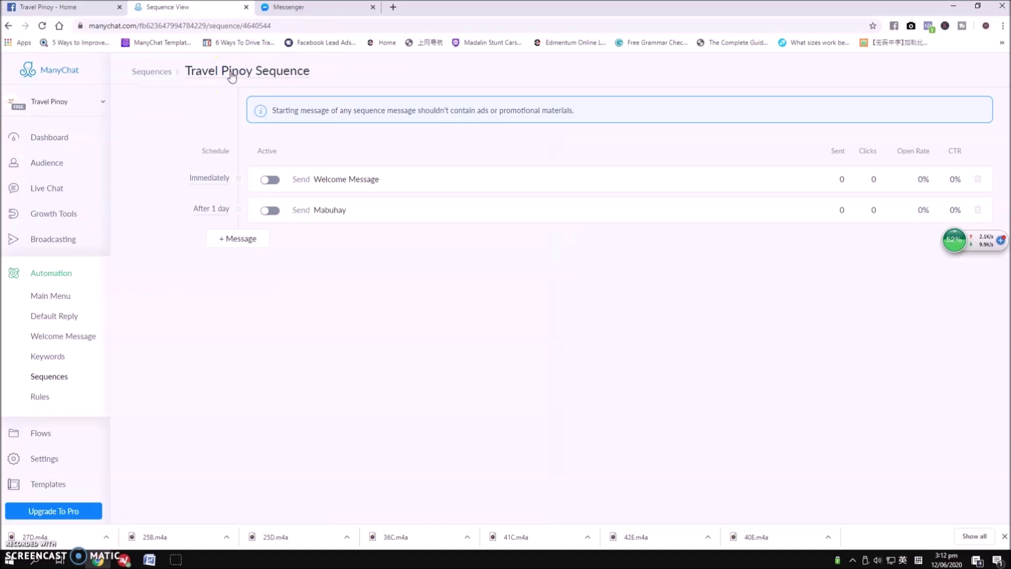
{"action": "left_click", "coordinate": [215, 212]}
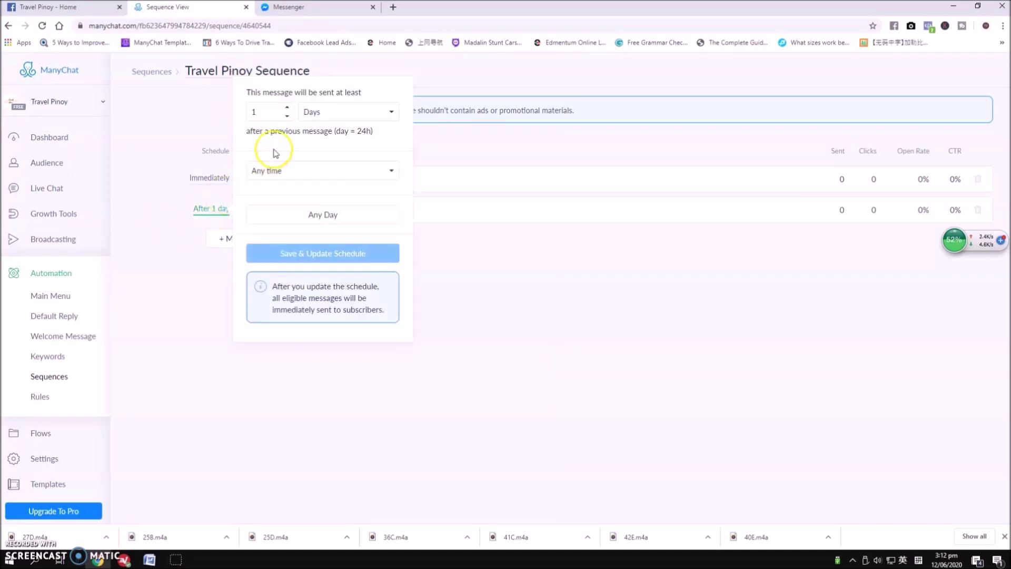
{"action": "left_click", "coordinate": [330, 114]}
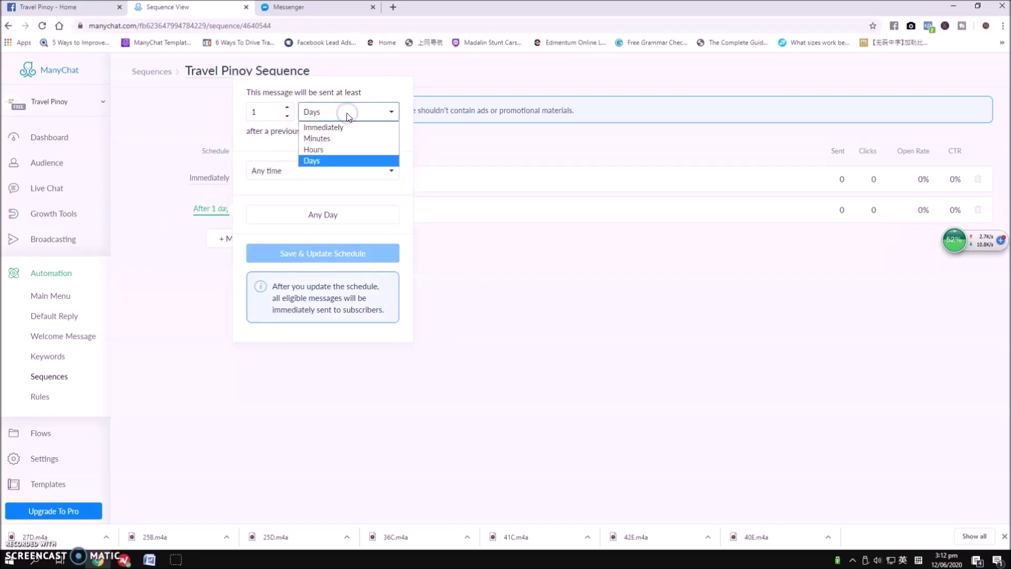
{"action": "left_click", "coordinate": [335, 141]}
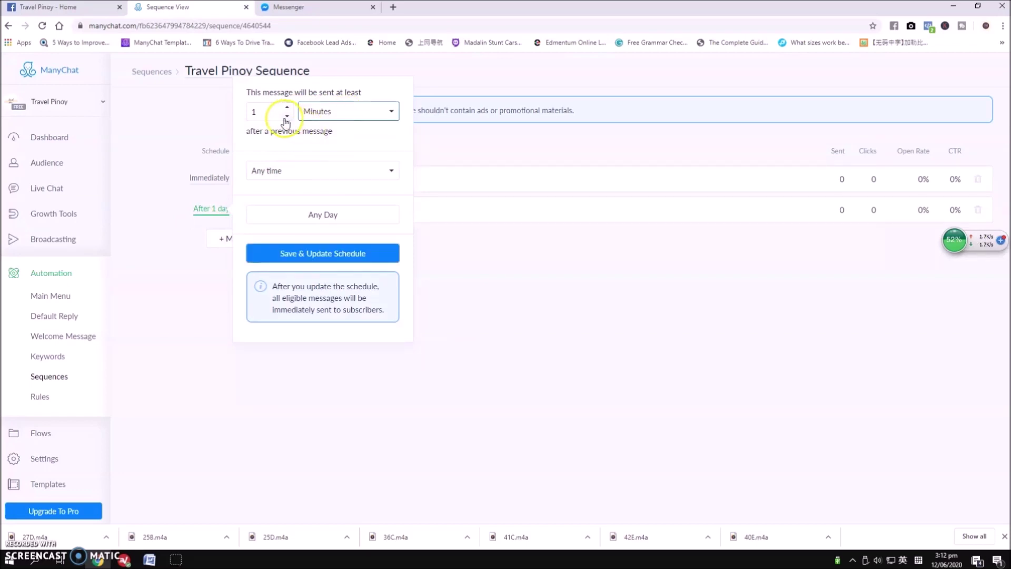
{"action": "left_click", "coordinate": [287, 108]}
{"action": "left_click", "coordinate": [287, 108]}
{"action": "left_click", "coordinate": [287, 108]}
{"action": "left_click", "coordinate": [287, 108]}
{"action": "left_click", "coordinate": [327, 258]}
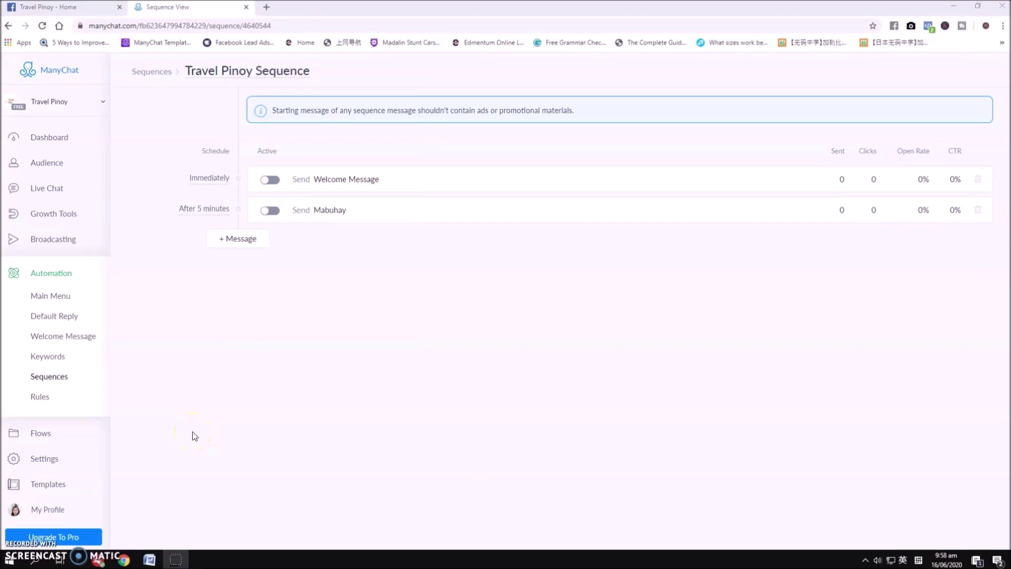
Add a third sequence message as a new reply
{"action": "left_click", "coordinate": [221, 241]}
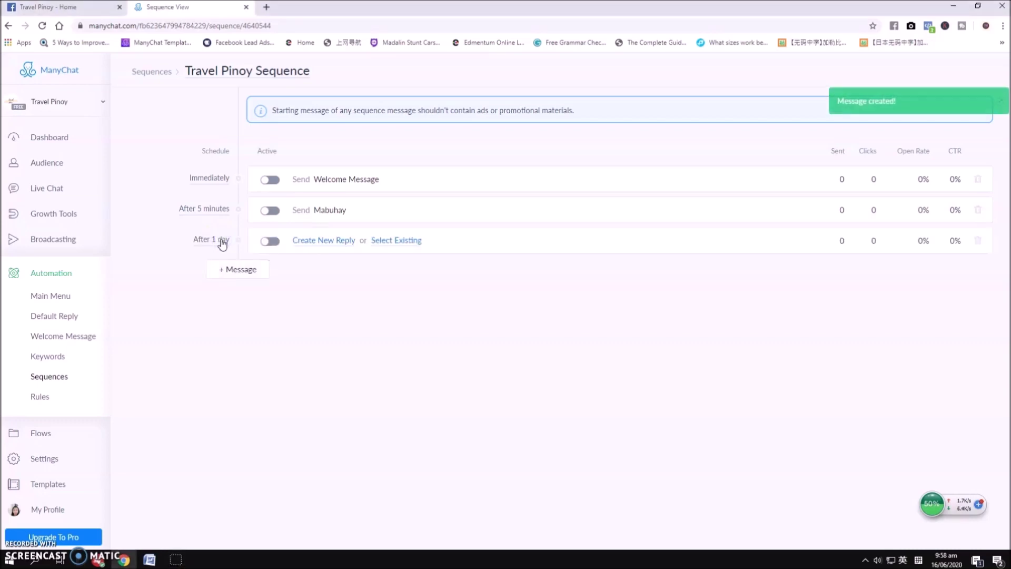
{"action": "left_click", "coordinate": [313, 242]}
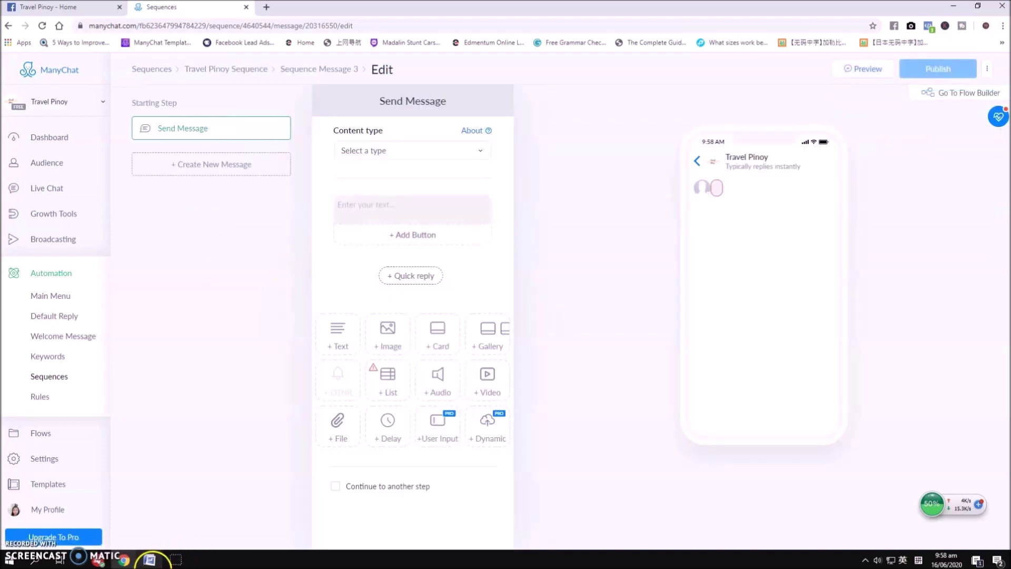
{"action": "left_click", "coordinate": [149, 559]}
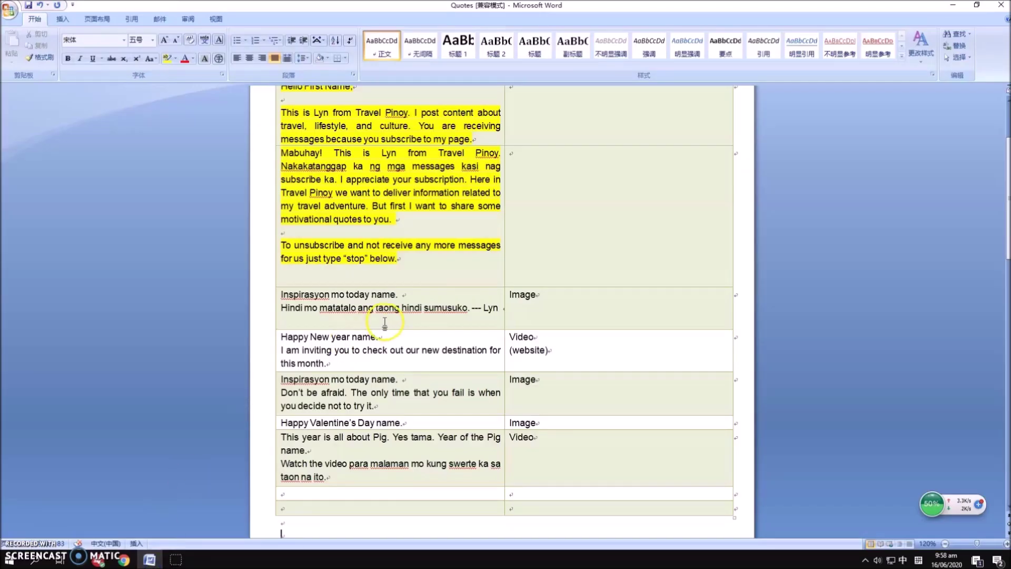
Select the Inspirasyon quote and its --- Lyn signature in Word's Quotes table
{"action": "scroll", "coordinate": [385, 323], "scroll_direction": "down", "scroll_amount": 1}
{"action": "scroll", "coordinate": [385, 323], "scroll_direction": "down", "scroll_amount": 1}
{"action": "scroll", "coordinate": [385, 322], "scroll_direction": "down", "scroll_amount": 1}
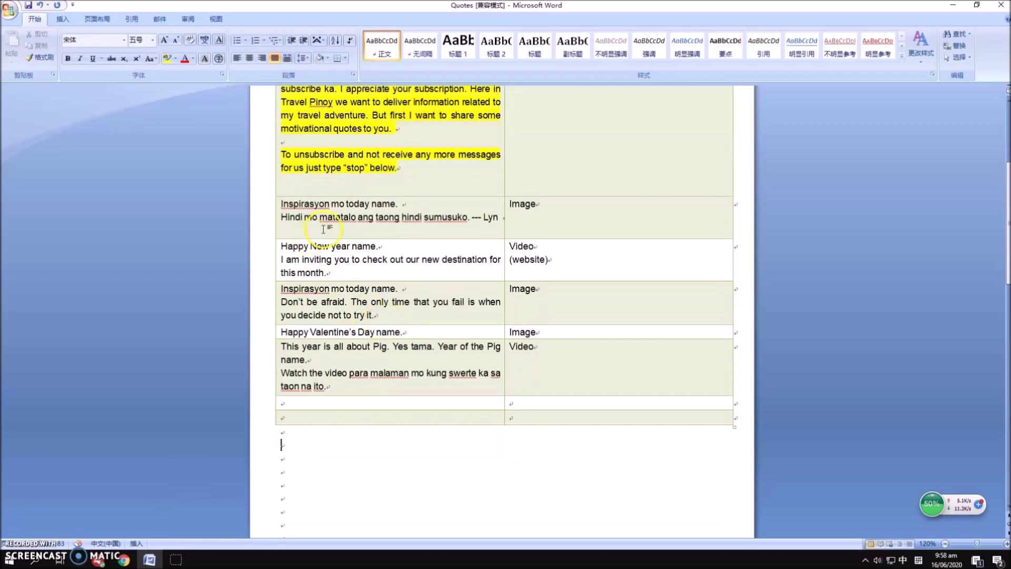
{"action": "left_click", "coordinate": [282, 205]}
{"action": "left_click_drag", "start_coordinate": [498, 217], "coordinate": [275, 208]}
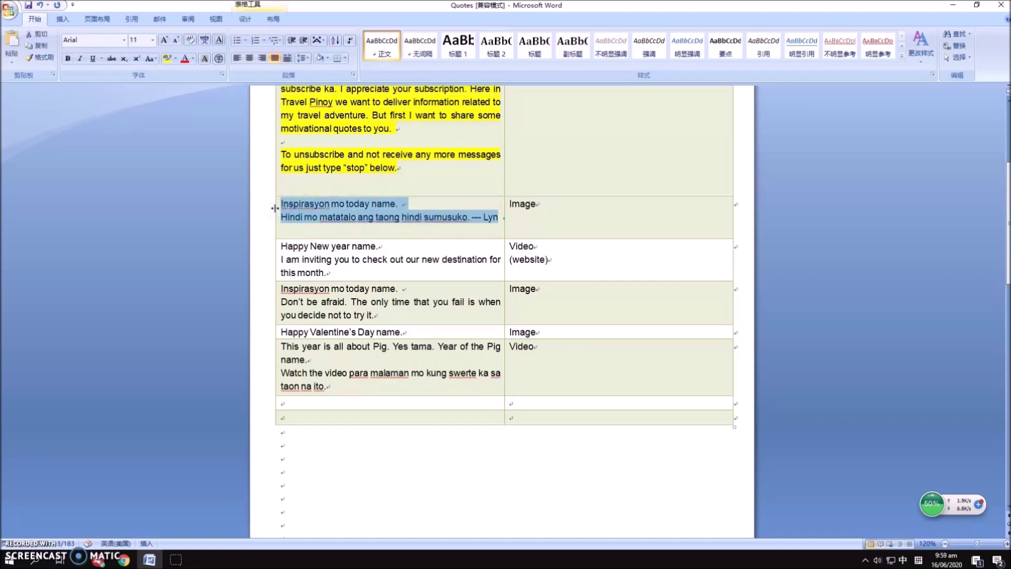
{"action": "left_click", "coordinate": [123, 560]}
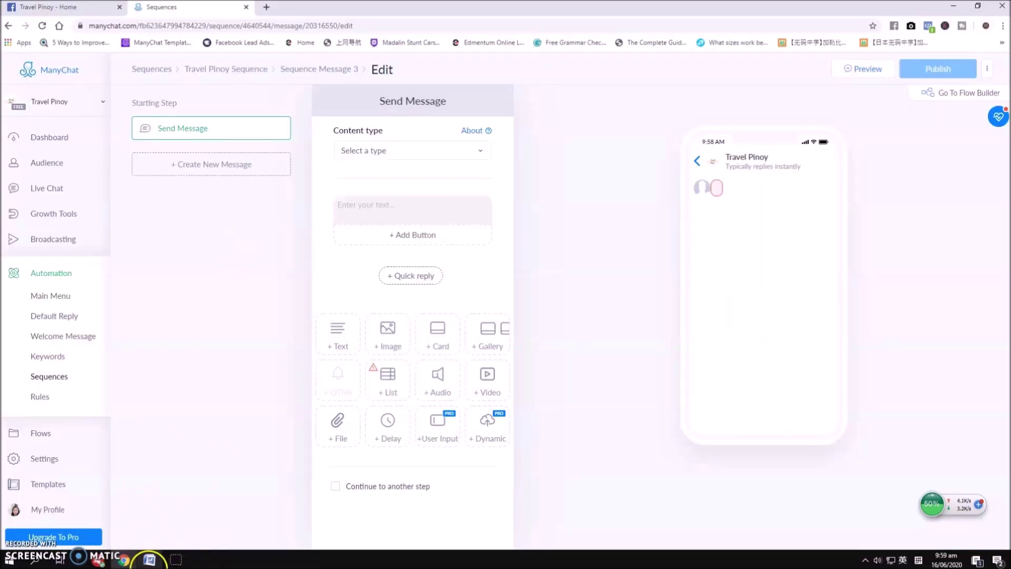
{"action": "left_click", "coordinate": [151, 560]}
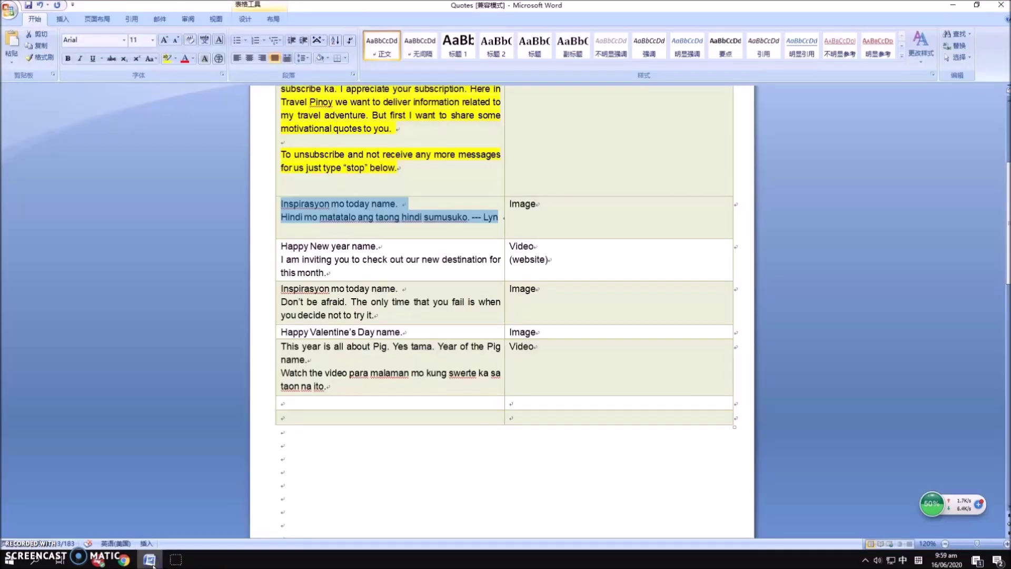
{"action": "left_click", "coordinate": [152, 560]}
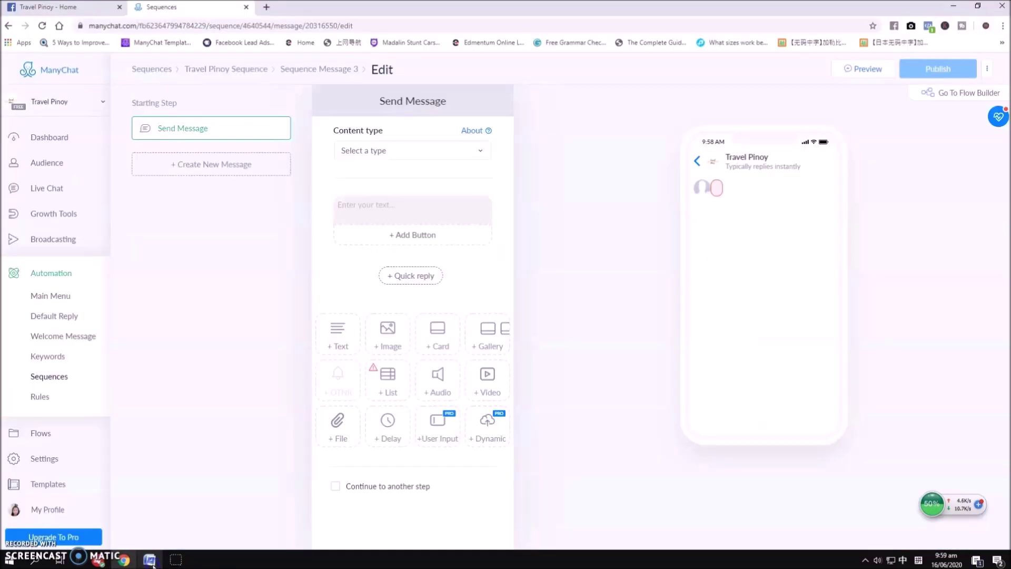
Set the third message's content type to Other and paste the Inspirasyon quote as text
{"action": "left_click", "coordinate": [471, 152]}
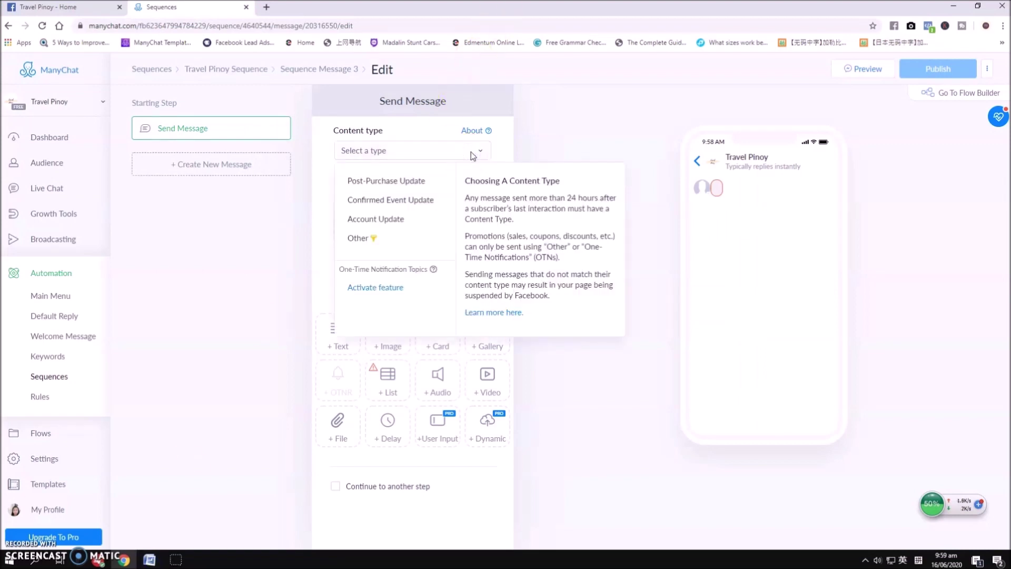
{"action": "left_click", "coordinate": [357, 238]}
{"action": "left_click", "coordinate": [381, 206]}
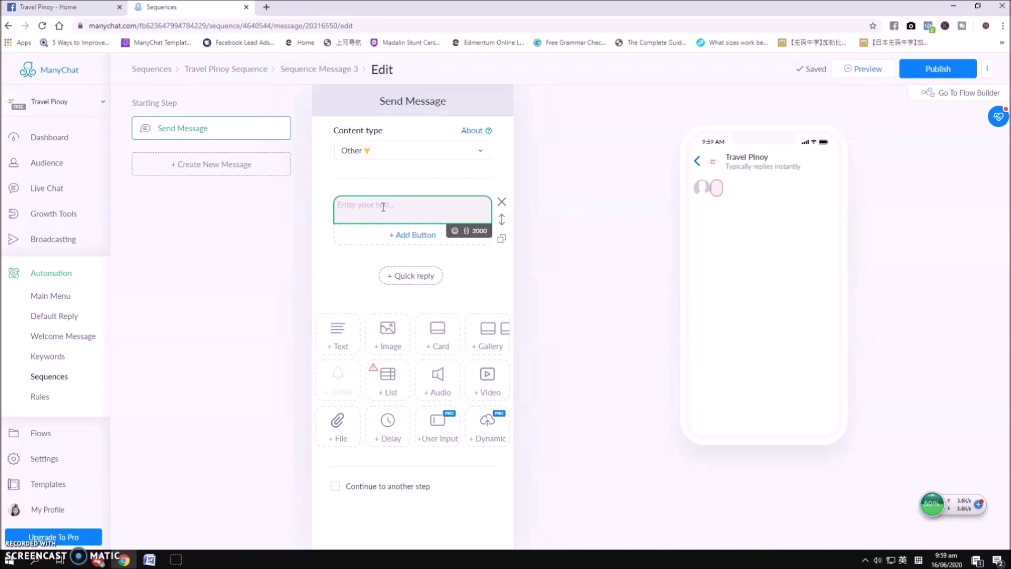
{"action": "type", "text": "Inspirasyon mo today name. Hindi mo matatalo ang taong hindi sumusuko. --- Lyn"}
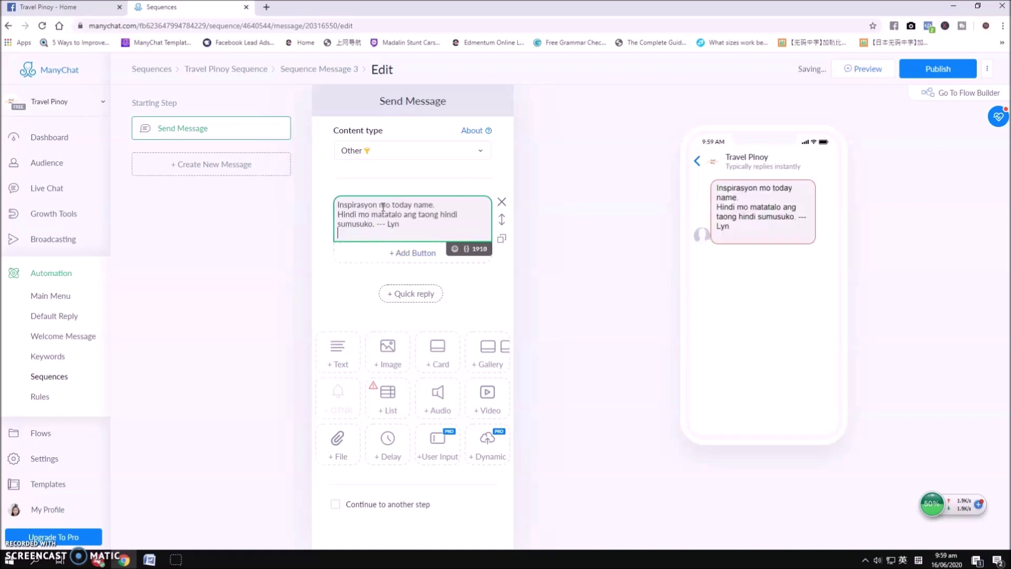
Replace the placeholder 'name' with the First Name field, followed by a period
{"action": "left_click", "coordinate": [425, 223]}
{"action": "left_click", "coordinate": [440, 203]}
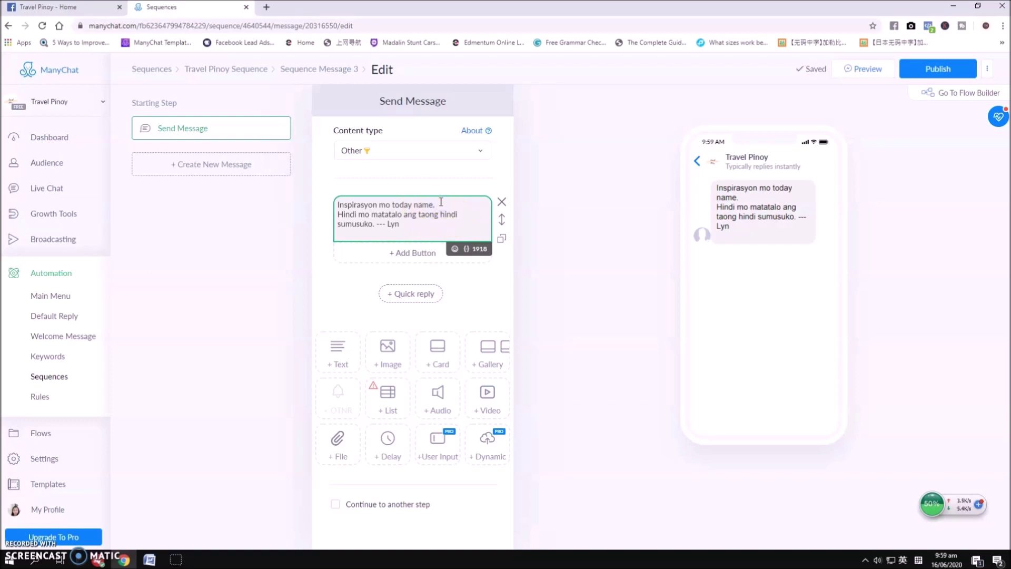
{"action": "key", "text": "BackSpace"}
{"action": "key", "text": "BackSpace"}
{"action": "key", "text": "BackSpace"}
{"action": "left_click", "coordinate": [466, 250]}
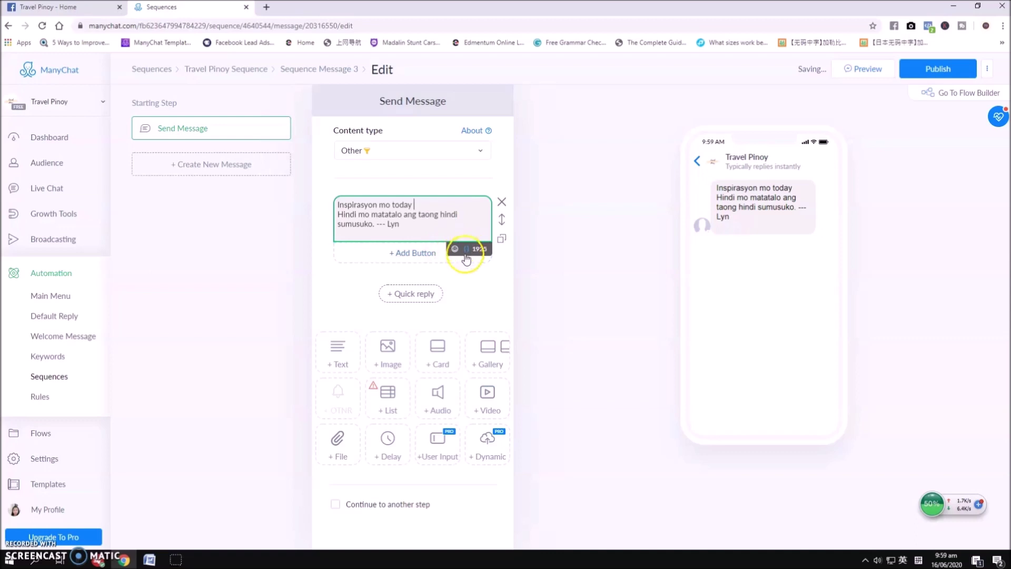
{"action": "left_click", "coordinate": [466, 252]}
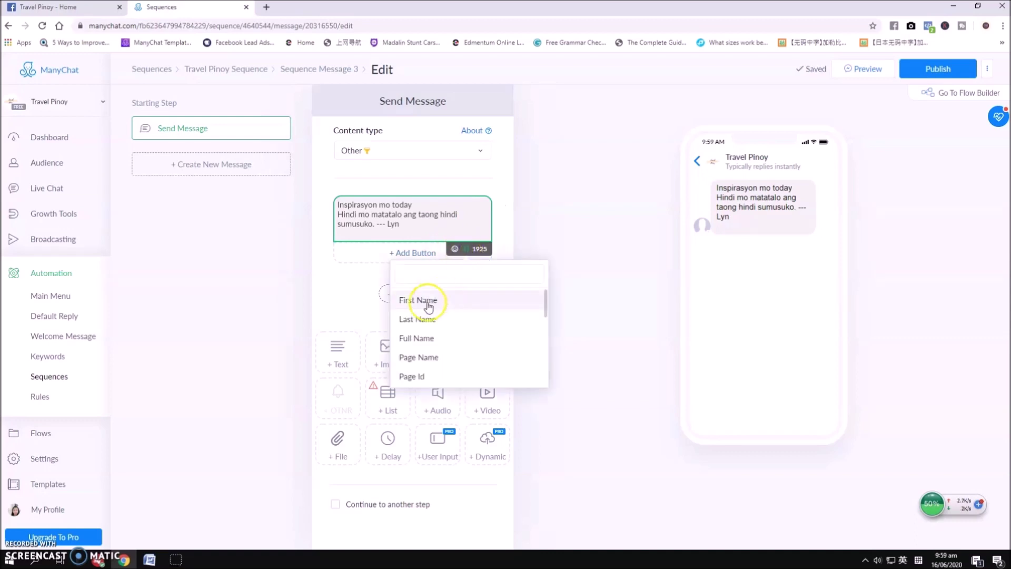
{"action": "left_click", "coordinate": [429, 307]}
{"action": "left_click", "coordinate": [406, 210]}
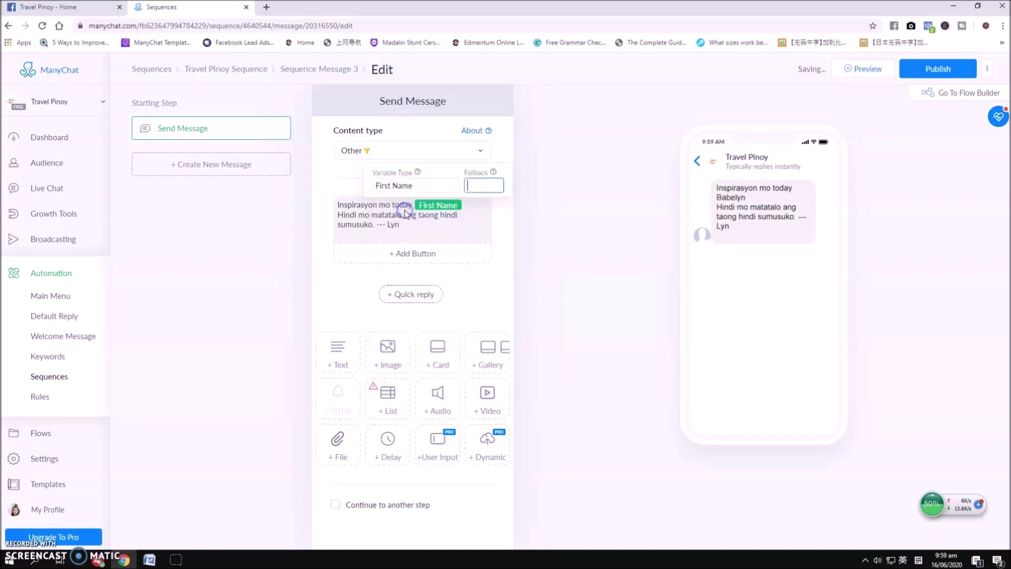
{"action": "left_click", "coordinate": [470, 211]}
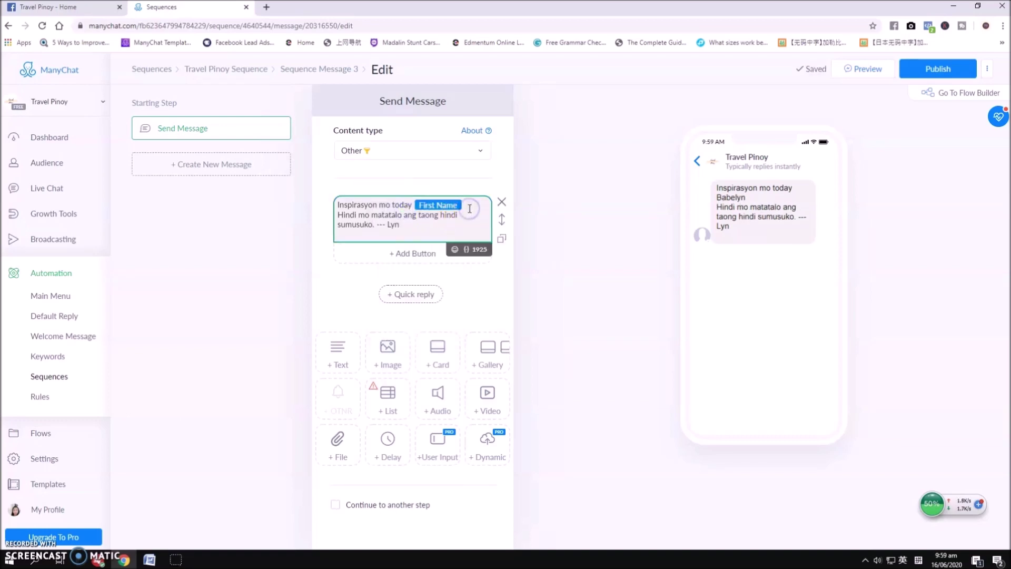
{"action": "type", "text": "."}
Move the --- Lyn signature to its own line, add a quote mark, and add an image block
{"action": "left_click", "coordinate": [421, 216]}
{"action": "key", "text": "Return"}
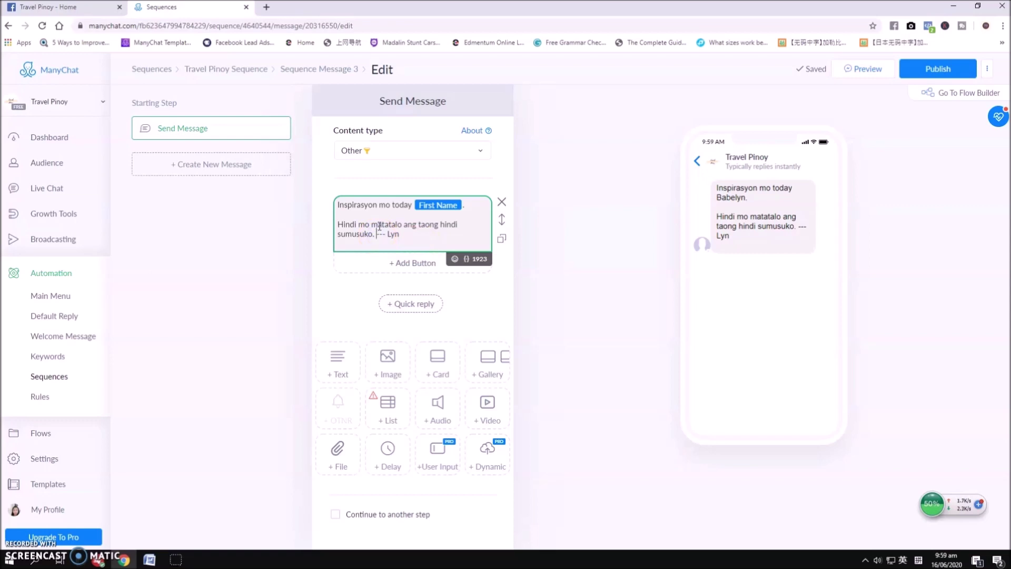
{"action": "key", "text": "Return"}
{"action": "key", "text": "Return"}
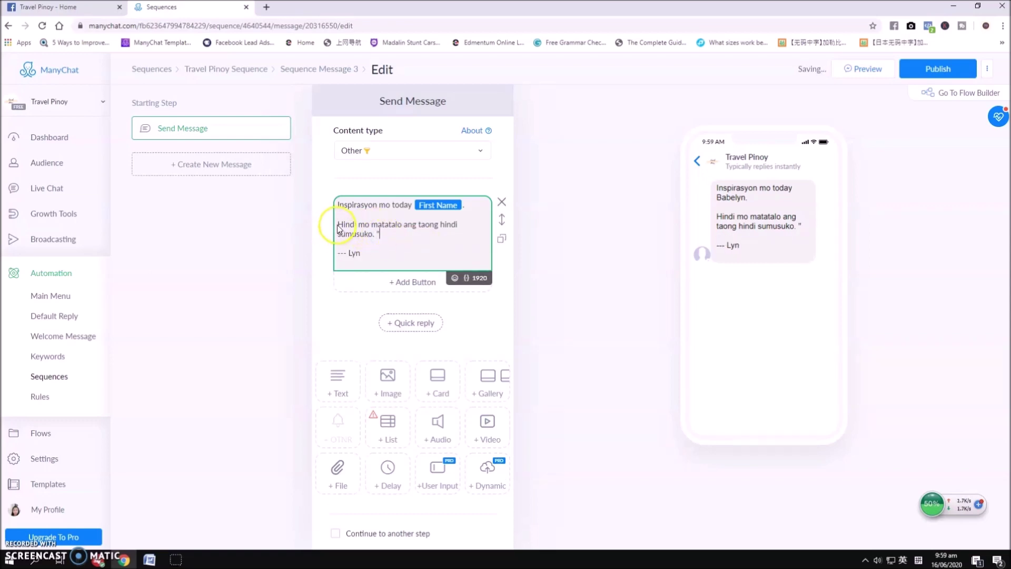
{"action": "type", "text": "\""}
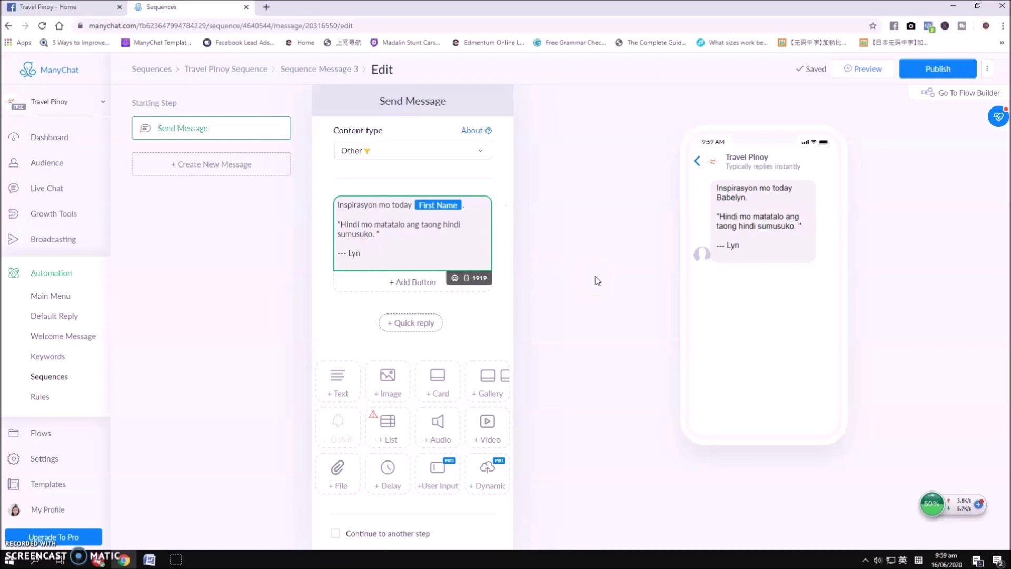
{"action": "left_click", "coordinate": [596, 279]}
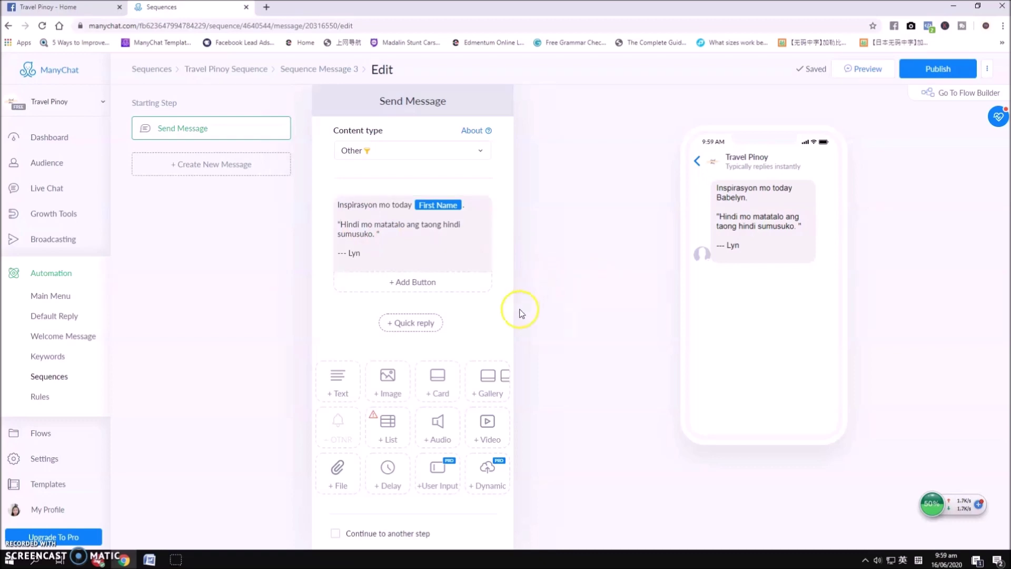
{"action": "left_click", "coordinate": [396, 388]}
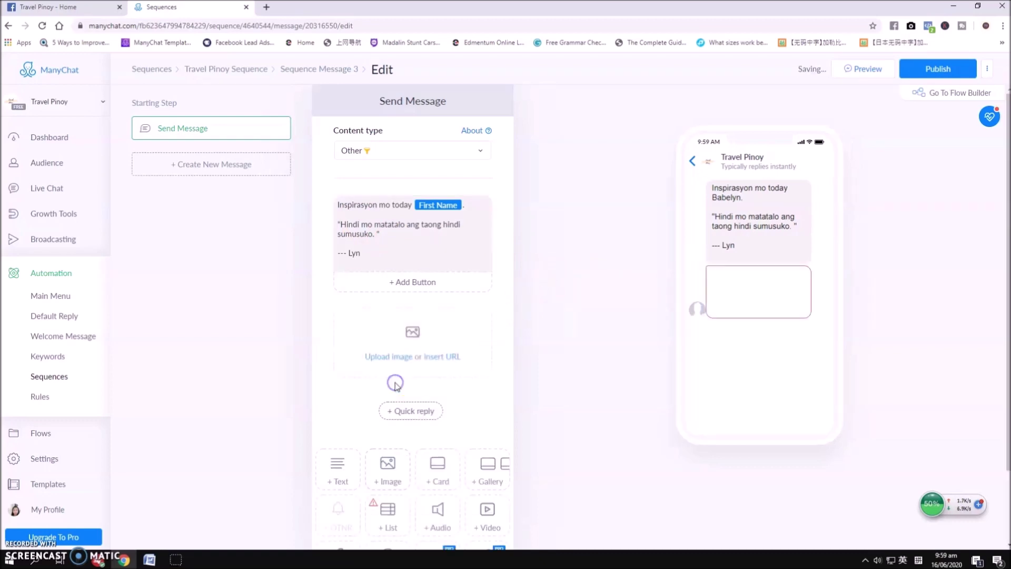
Upload the 'hindi mo matatalo' image from the Manychat Sequence Inspirational Quotes folder
{"action": "left_click", "coordinate": [414, 339]}
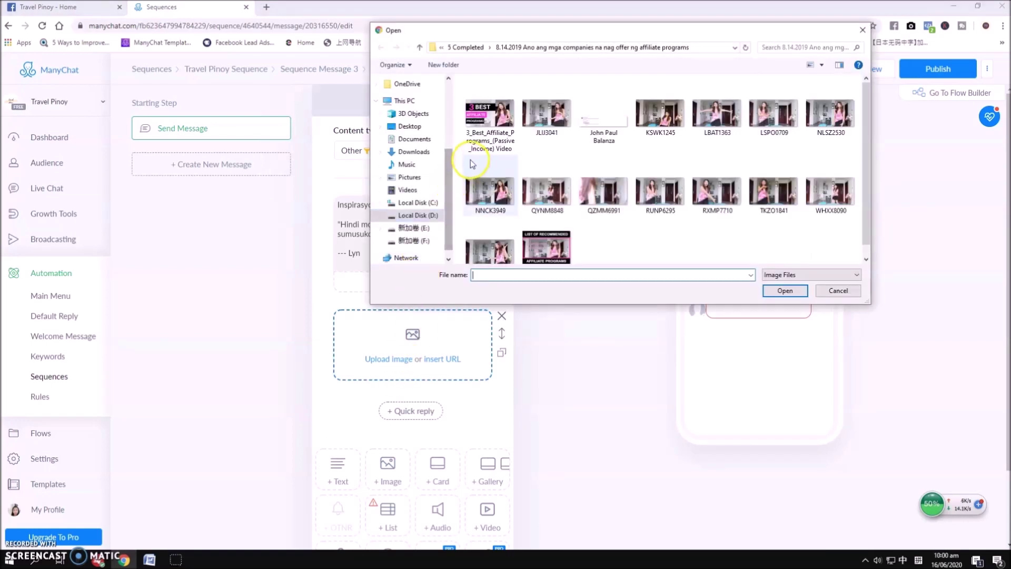
{"action": "left_click", "coordinate": [421, 127]}
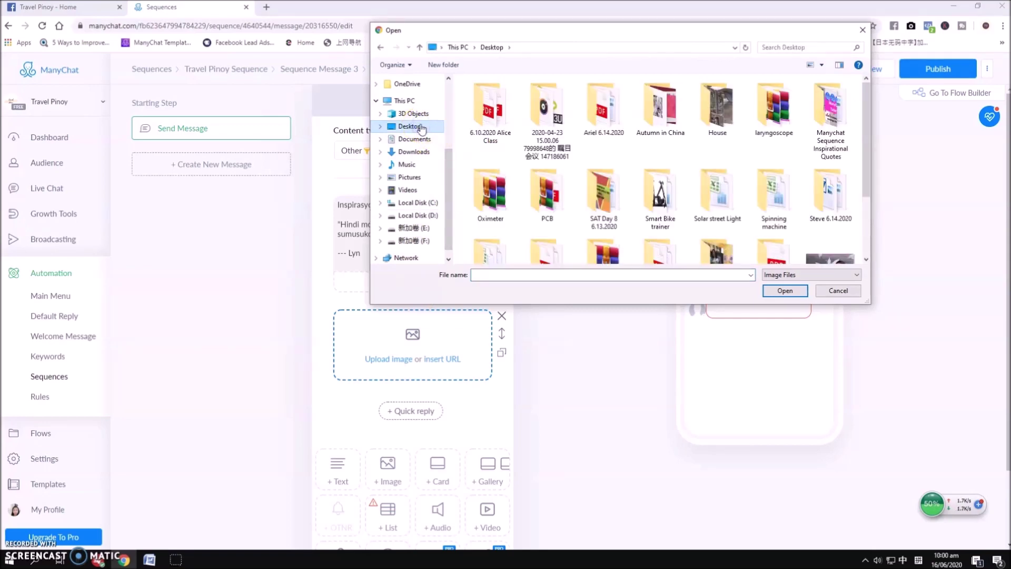
{"action": "left_click", "coordinate": [769, 190]}
{"action": "scroll", "coordinate": [783, 192], "scroll_direction": "down", "scroll_amount": 1}
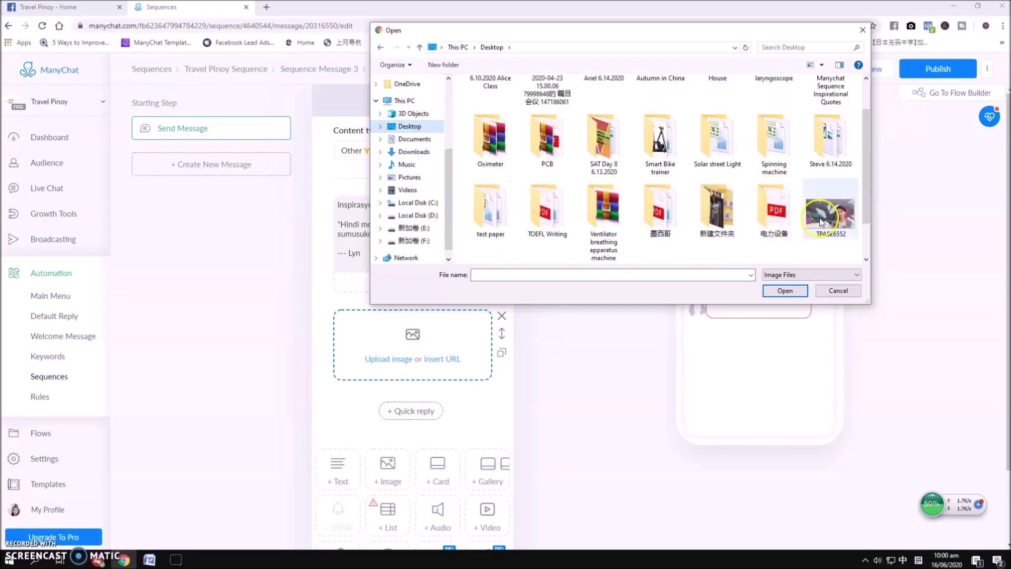
{"action": "scroll", "coordinate": [823, 215], "scroll_direction": "down", "scroll_amount": 1}
{"action": "scroll", "coordinate": [829, 213], "scroll_direction": "up", "scroll_amount": 2}
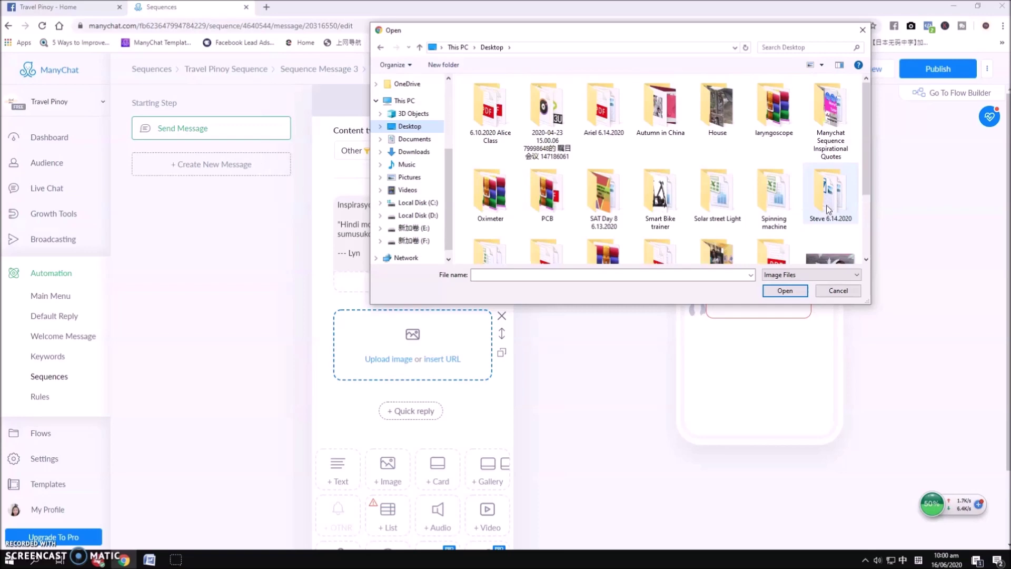
{"action": "double_click", "coordinate": [829, 121]}
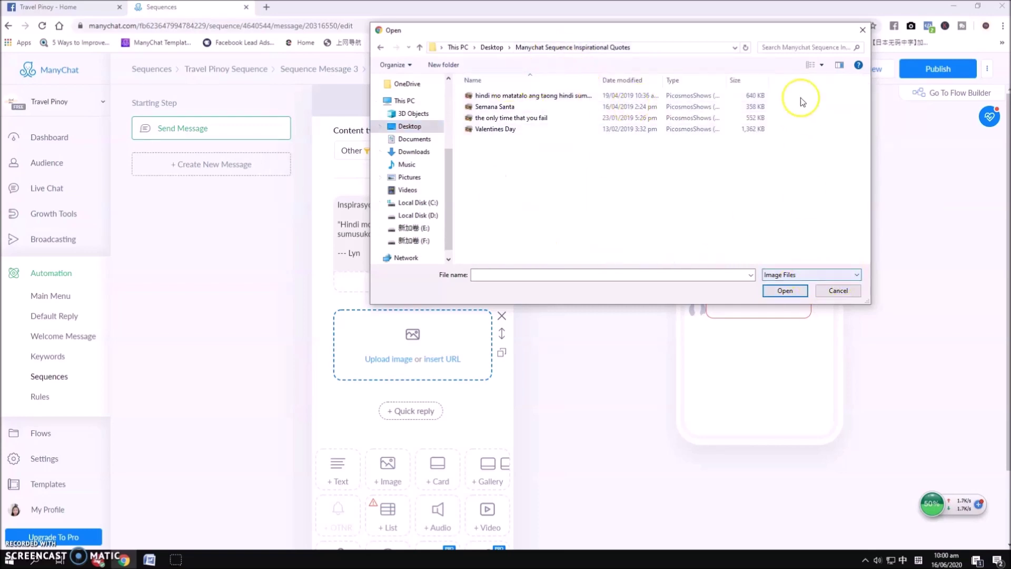
{"action": "left_click", "coordinate": [820, 65]}
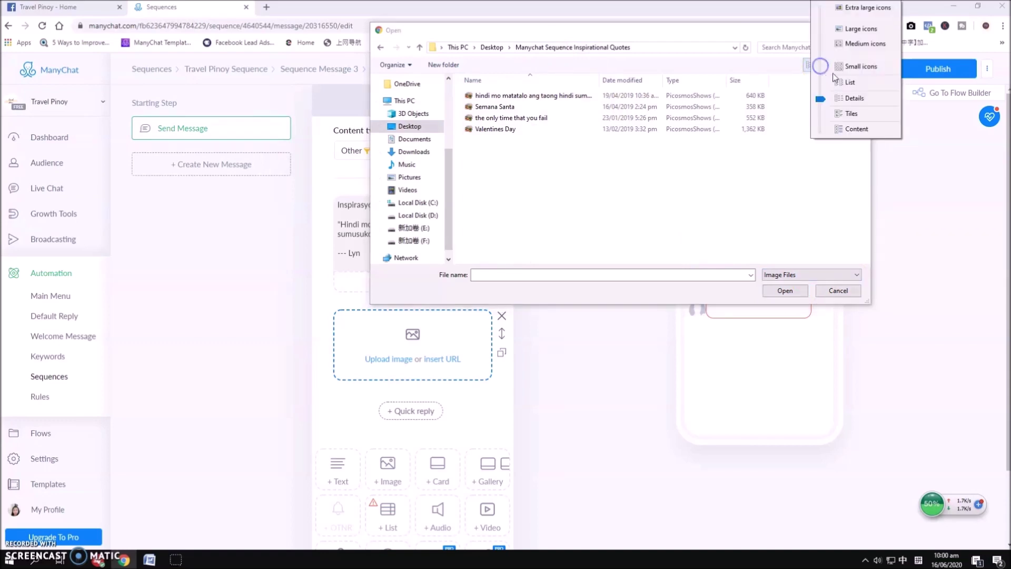
{"action": "left_click", "coordinate": [849, 29]}
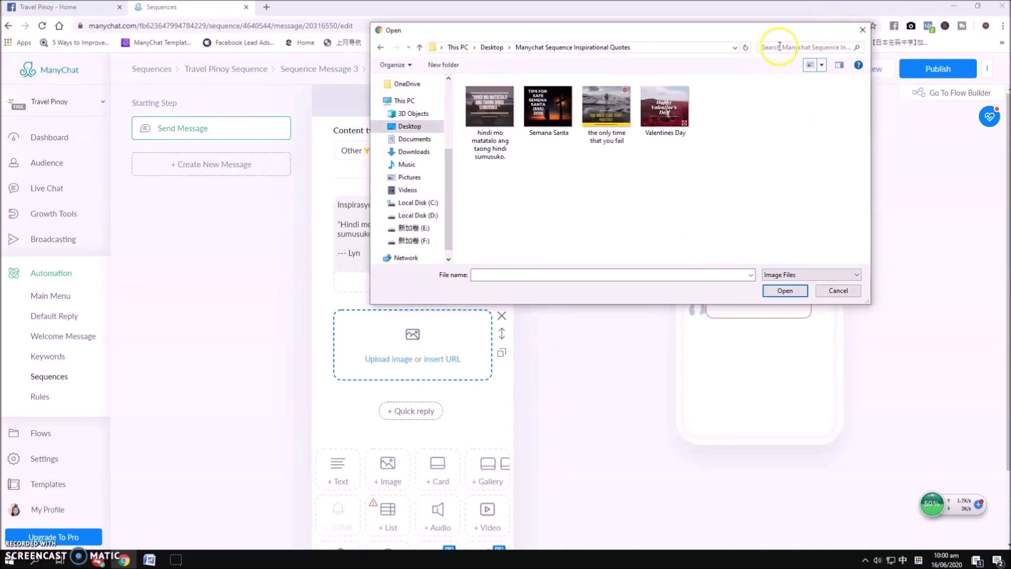
{"action": "left_click", "coordinate": [488, 119]}
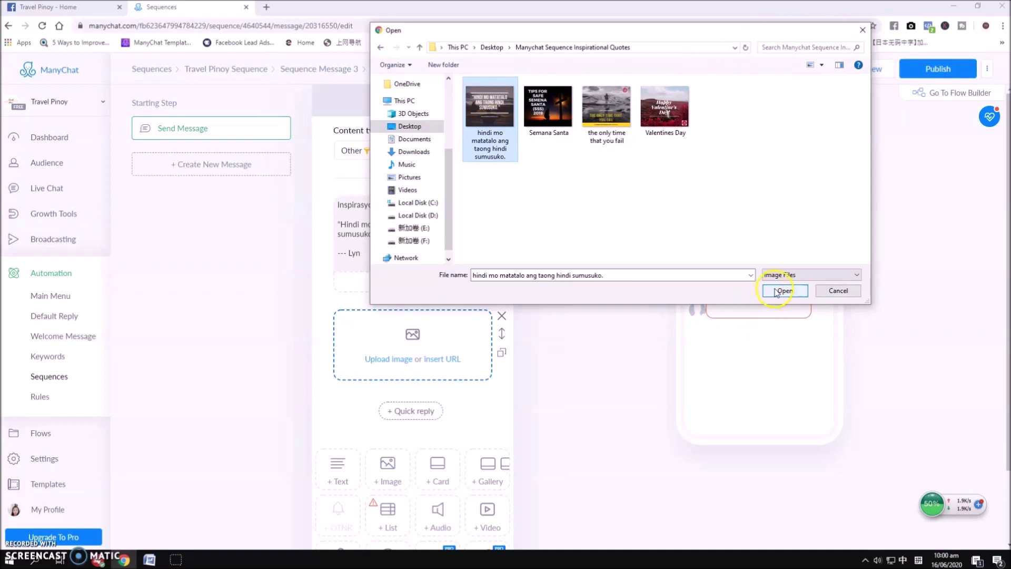
{"action": "left_click", "coordinate": [783, 290]}
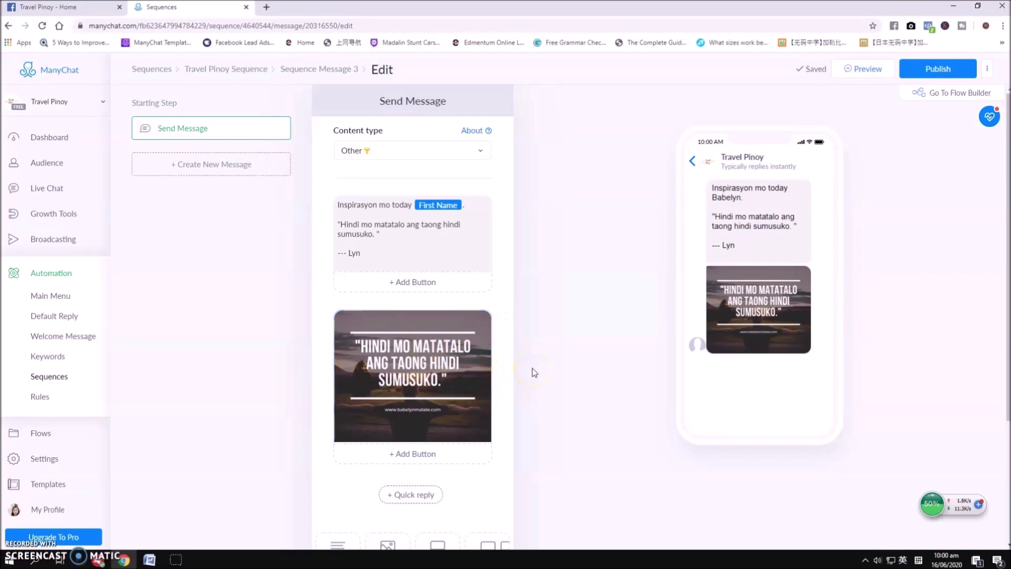
{"action": "mouse_move", "coordinate": [412, 376]}
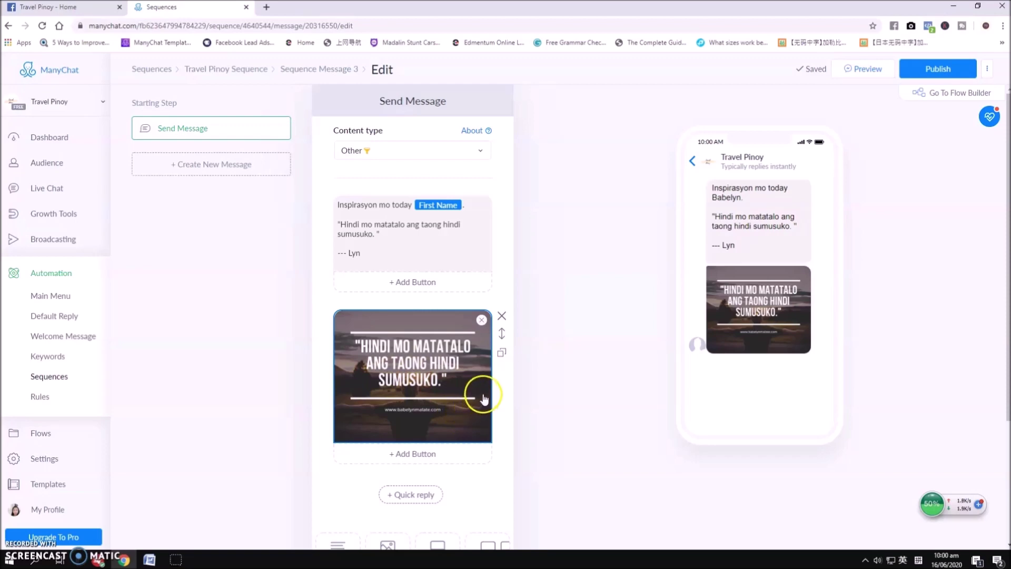
{"action": "scroll", "coordinate": [512, 362], "scroll_direction": "down", "scroll_amount": 1}
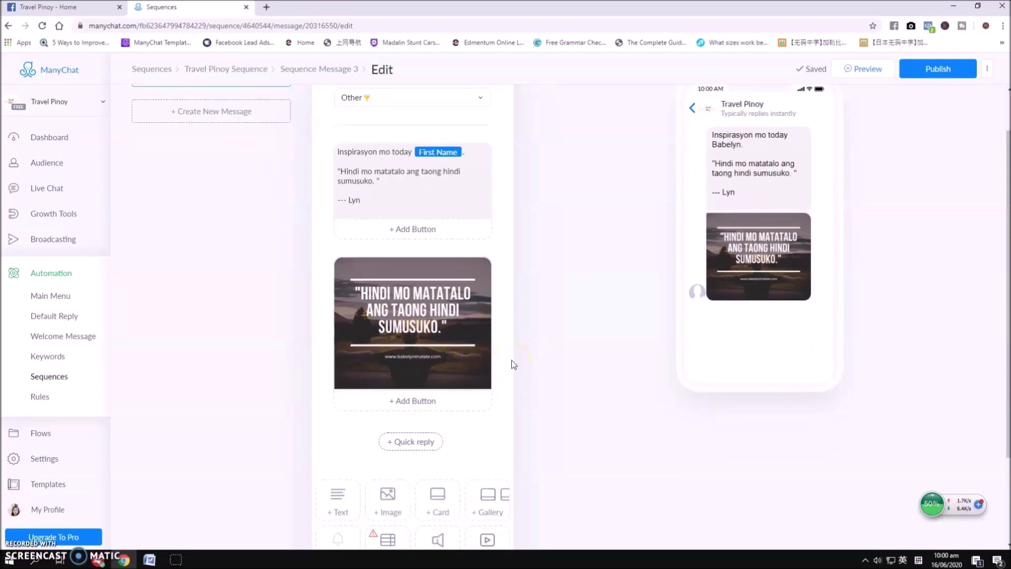
{"action": "scroll", "coordinate": [513, 364], "scroll_direction": "up", "scroll_amount": 1}
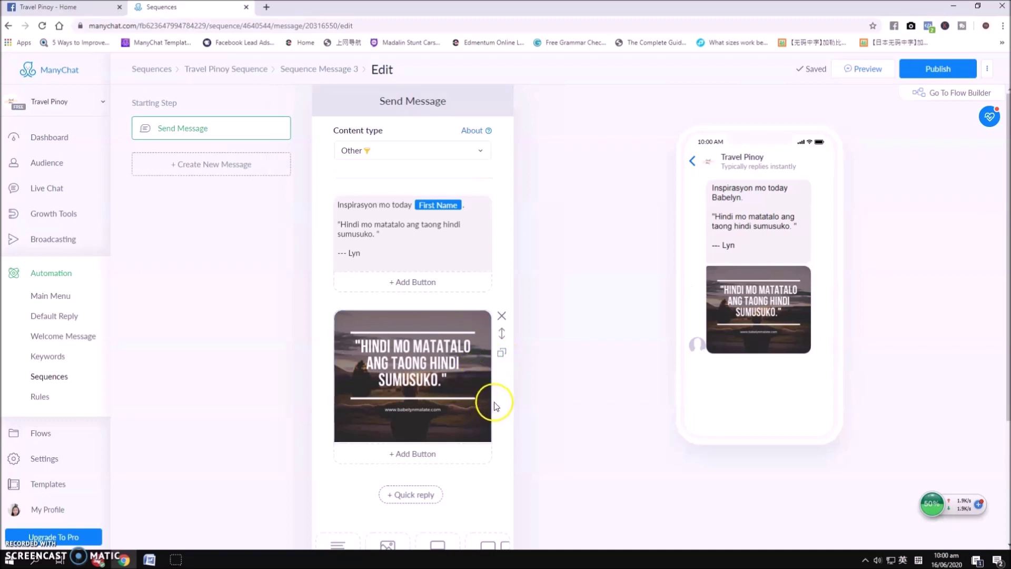
{"action": "mouse_move", "coordinate": [412, 322]}
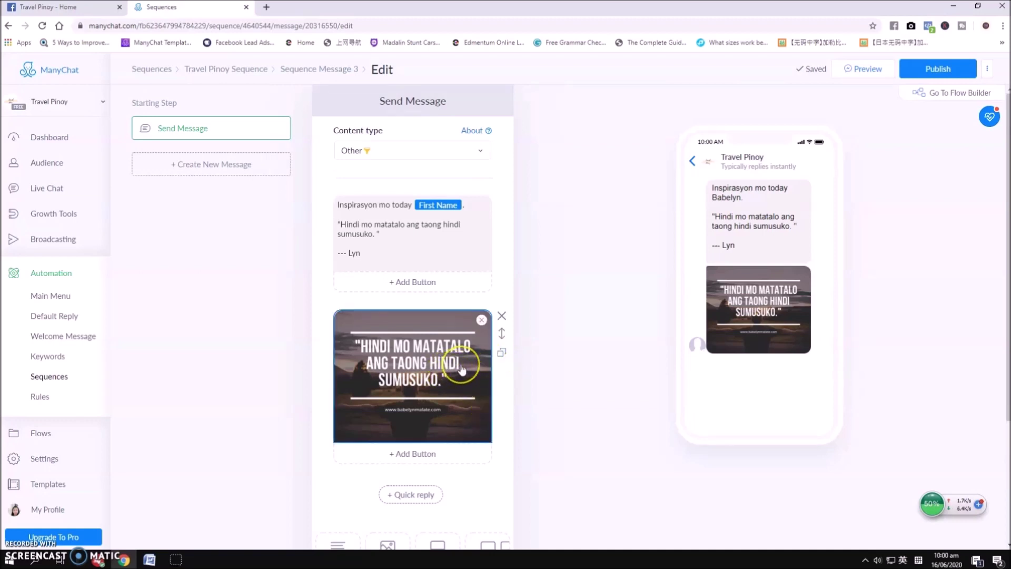
{"action": "left_click", "coordinate": [481, 424]}
{"action": "left_click", "coordinate": [440, 388]}
{"action": "mouse_move", "coordinate": [411, 233]}
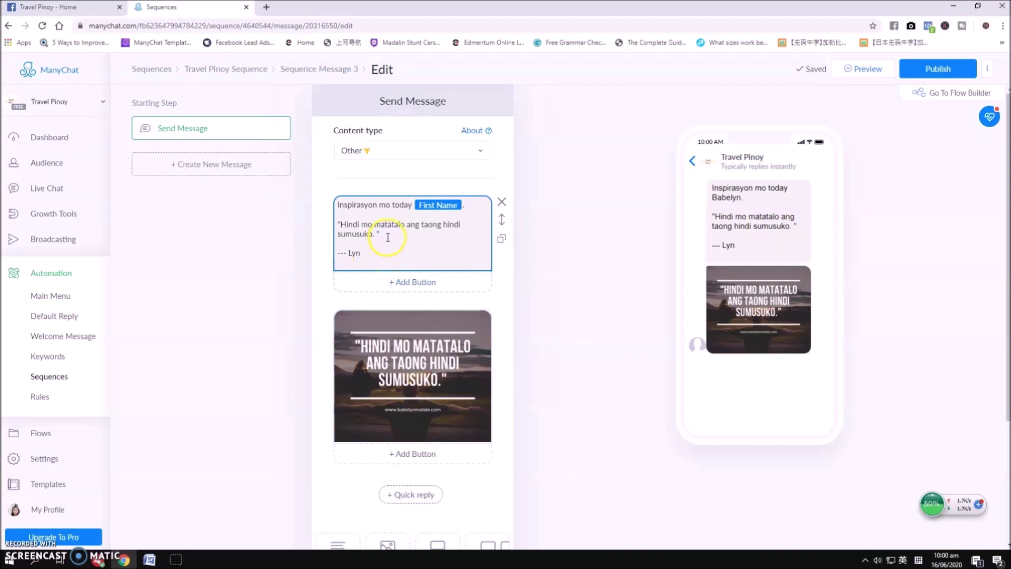
{"action": "left_click_drag", "start_coordinate": [387, 237], "coordinate": [340, 226]}
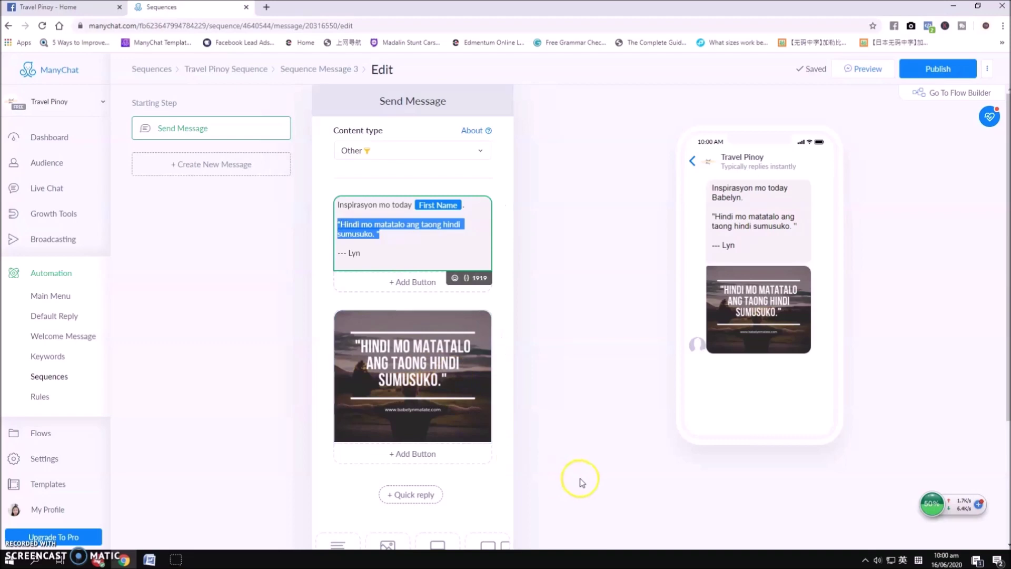
{"action": "scroll", "coordinate": [581, 482], "scroll_direction": "down", "scroll_amount": 1}
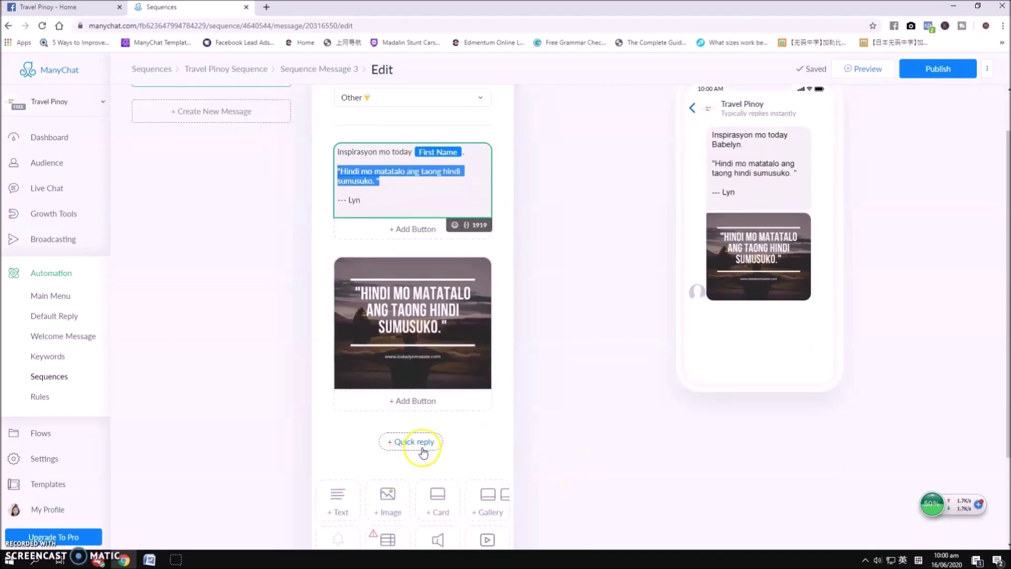
Insert a Typing 3 seconds delay between the Inspirasyon text and the quote image
{"action": "scroll", "coordinate": [425, 449], "scroll_direction": "down", "scroll_amount": 2}
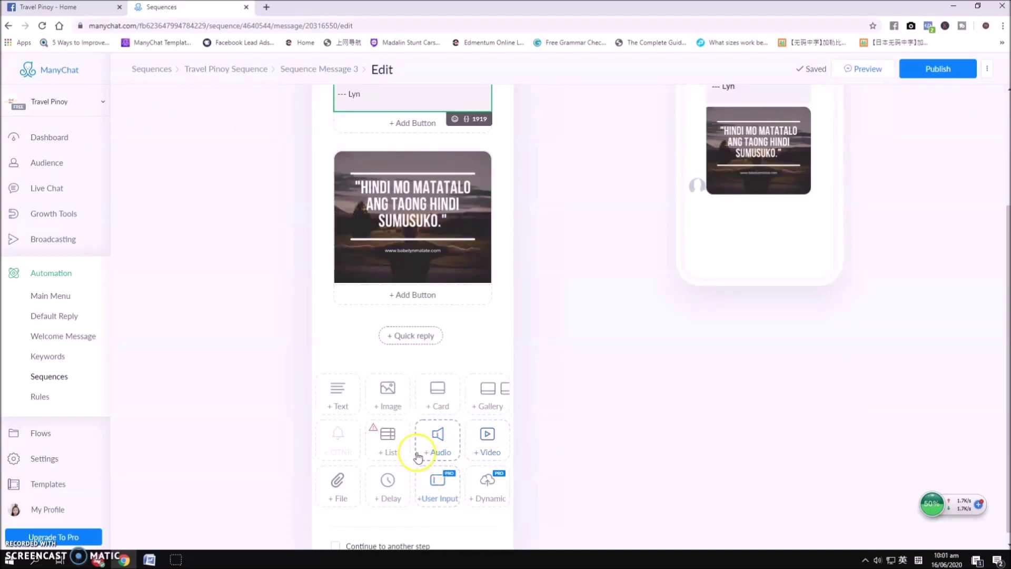
{"action": "left_click", "coordinate": [390, 495]}
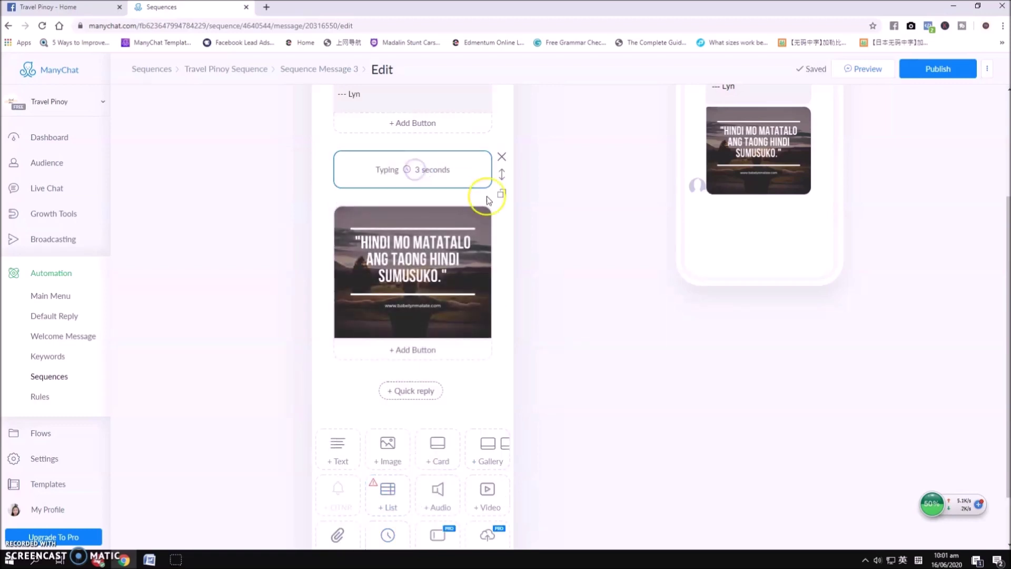
{"action": "scroll", "coordinate": [717, 273], "scroll_direction": "up", "scroll_amount": 2}
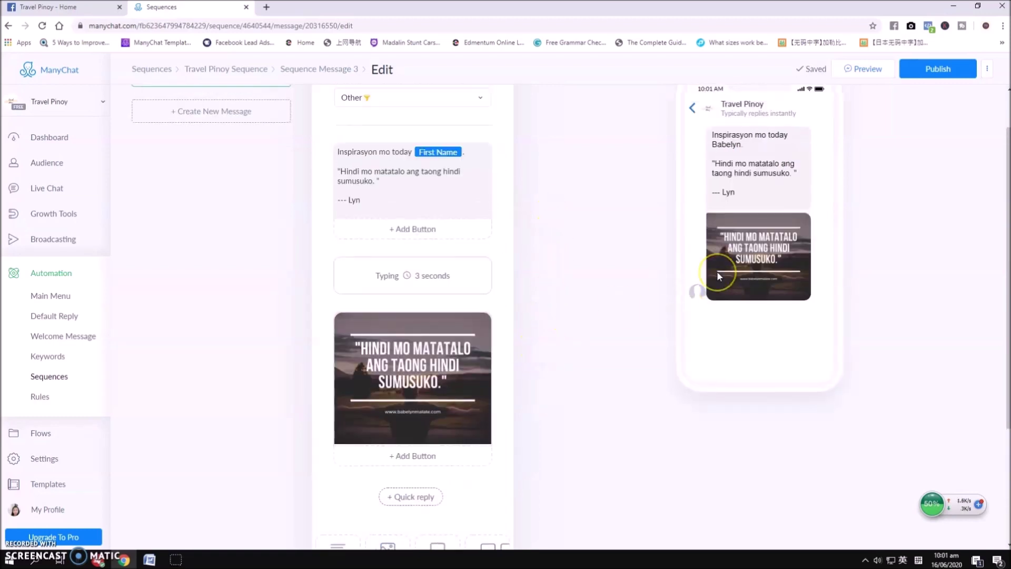
{"action": "scroll", "coordinate": [717, 273], "scroll_direction": "up", "scroll_amount": 1}
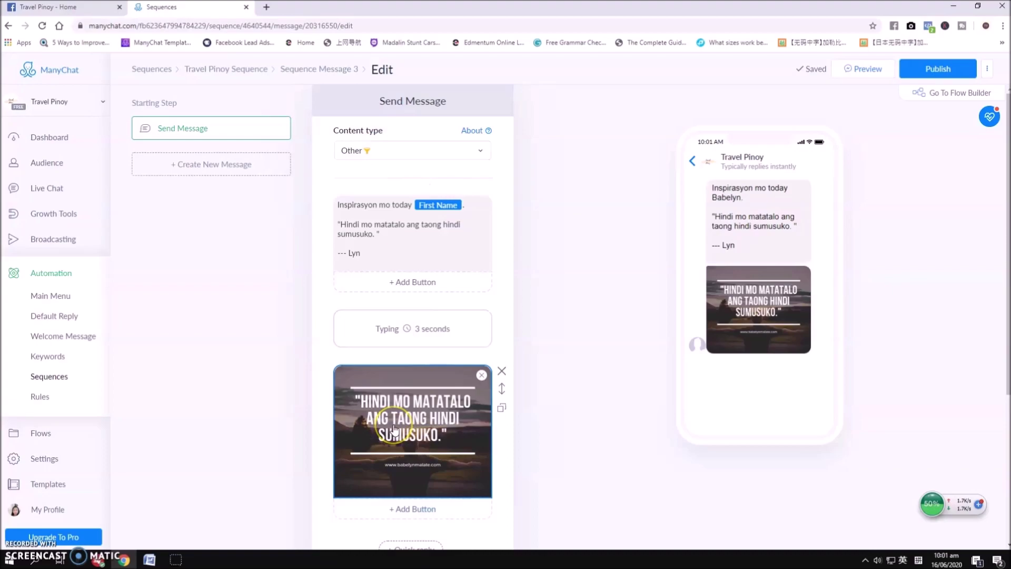
{"action": "left_click", "coordinate": [150, 559]}
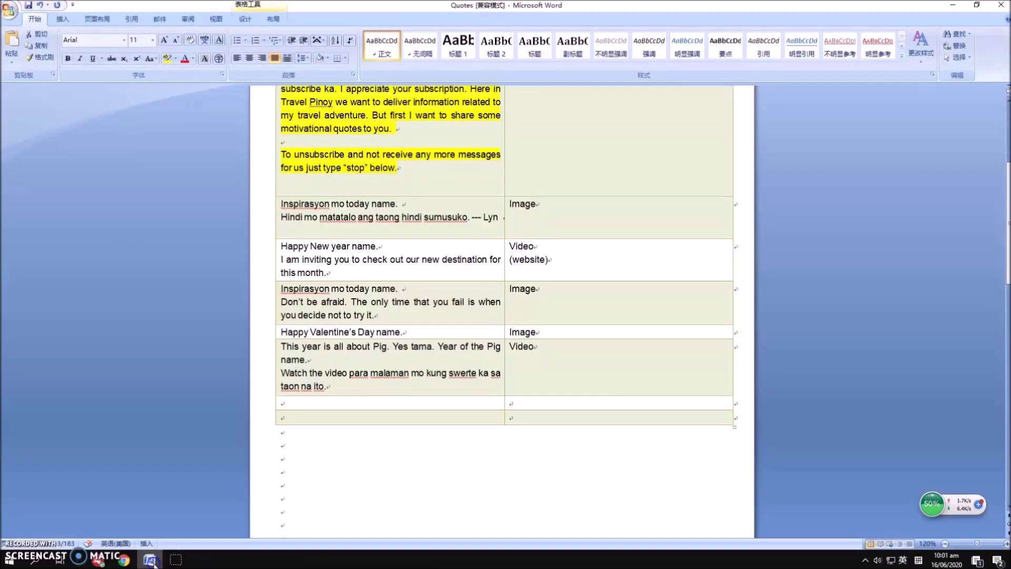
Send Sequence Message 3's preview to Messenger and check it in the Travel Pinoy chat
{"action": "left_click", "coordinate": [149, 559]}
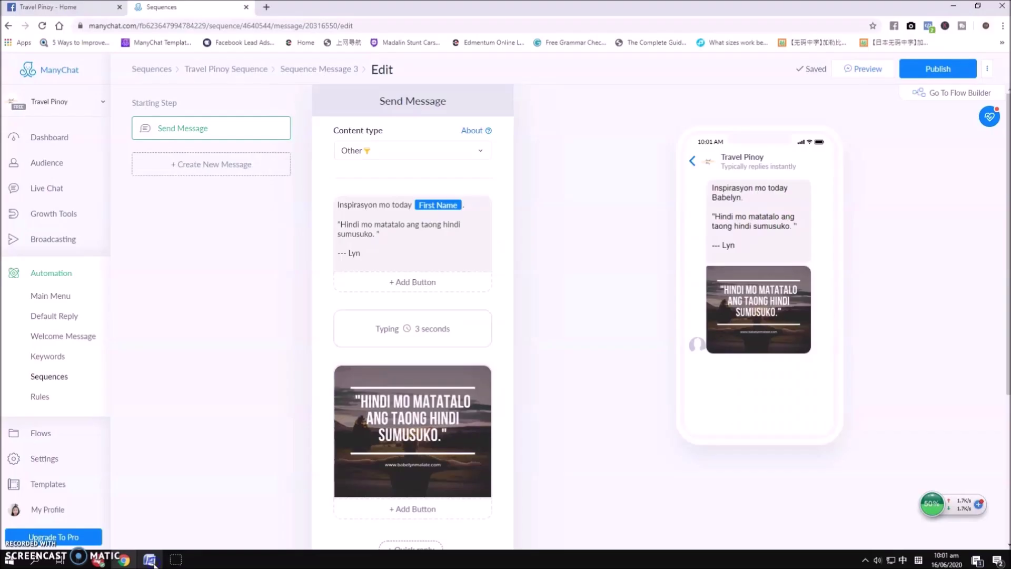
{"action": "left_click", "coordinate": [868, 74]}
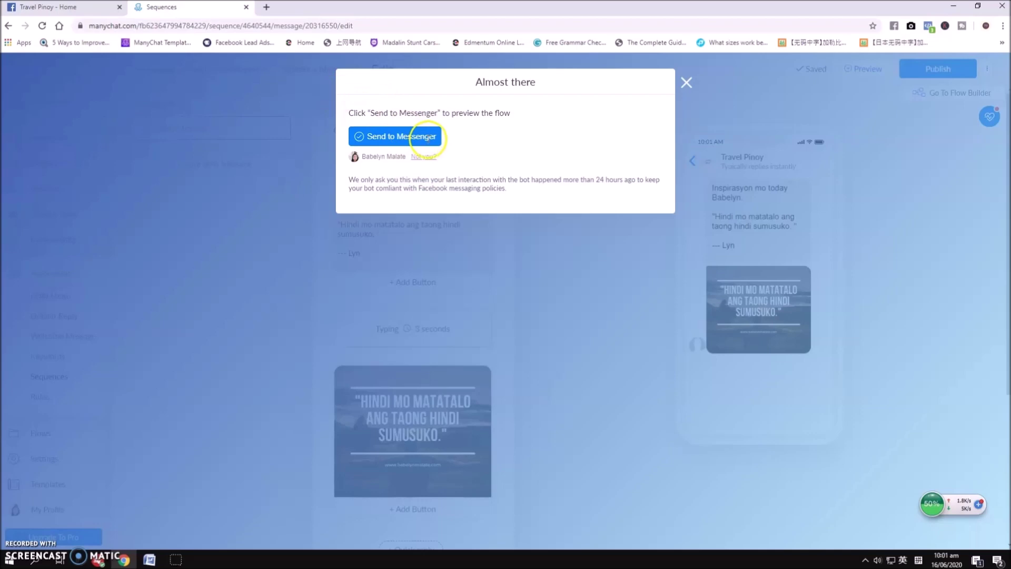
{"action": "left_click", "coordinate": [402, 136]}
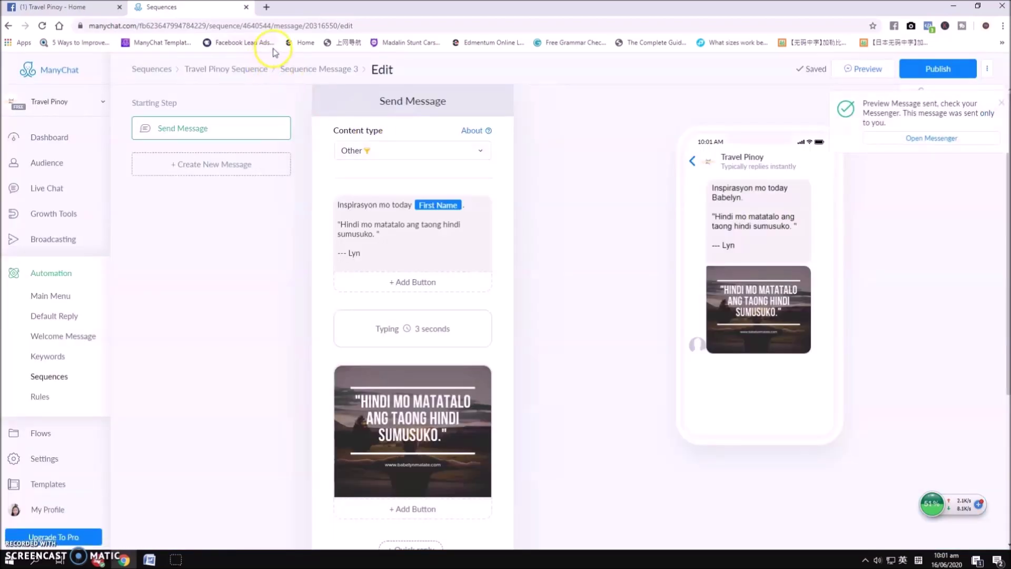
{"action": "left_click", "coordinate": [77, 8]}
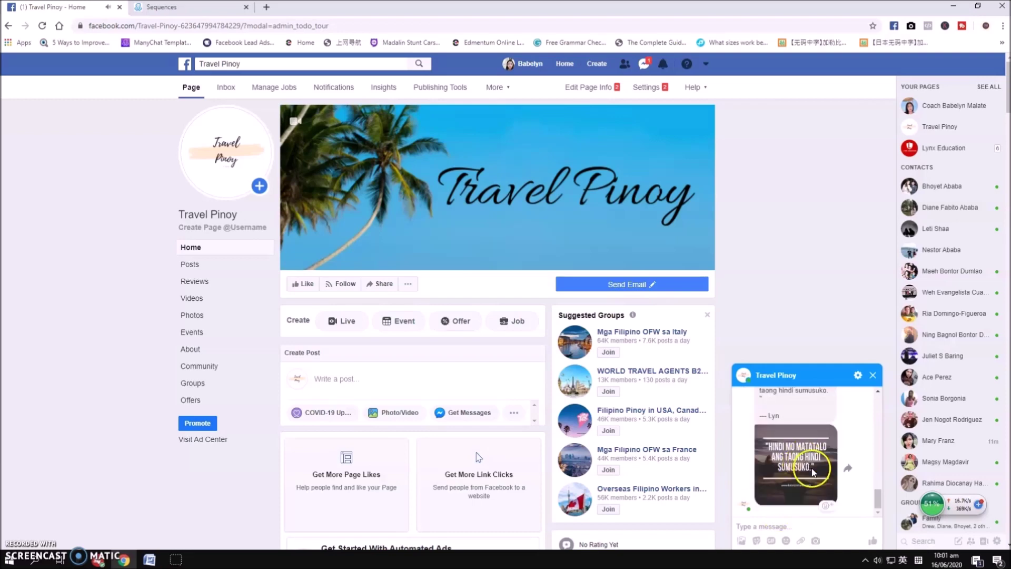
{"action": "scroll", "coordinate": [811, 494], "scroll_direction": "up", "scroll_amount": 1}
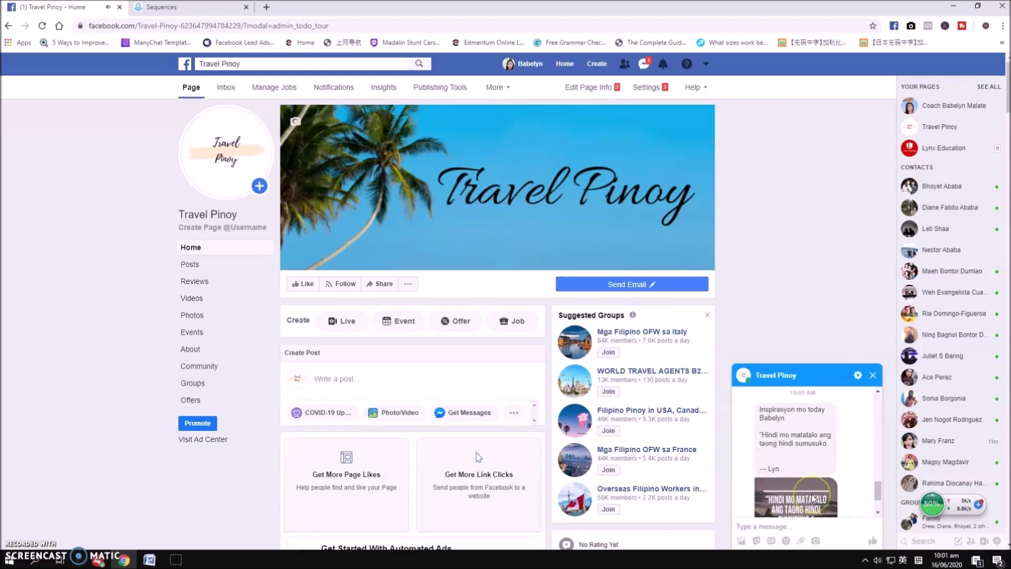
{"action": "left_click", "coordinate": [200, 11]}
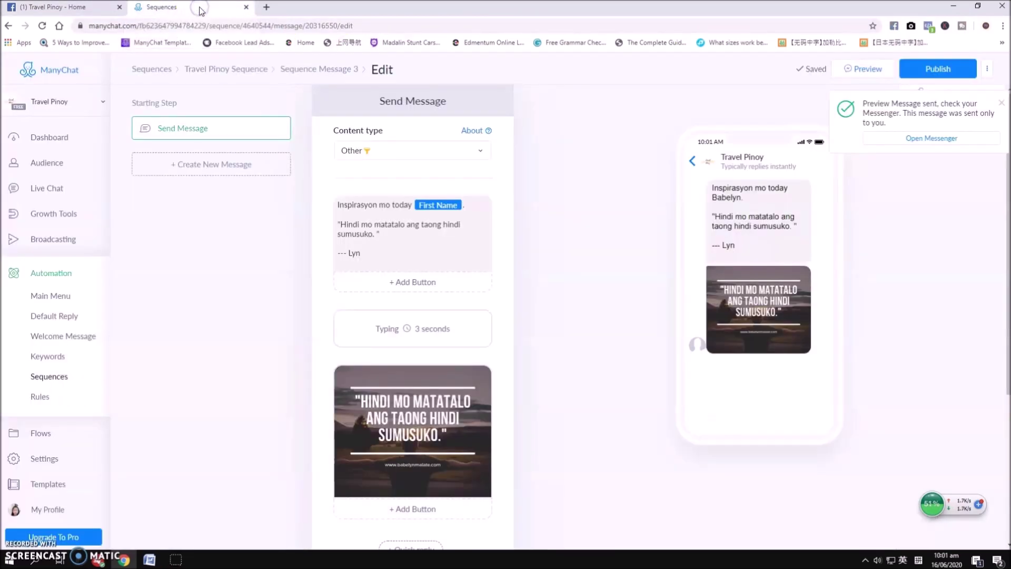
Delete the dashes before Lyn and insert a red heart emoji in front of the name
{"action": "left_click", "coordinate": [352, 258]}
{"action": "left_click", "coordinate": [349, 256]}
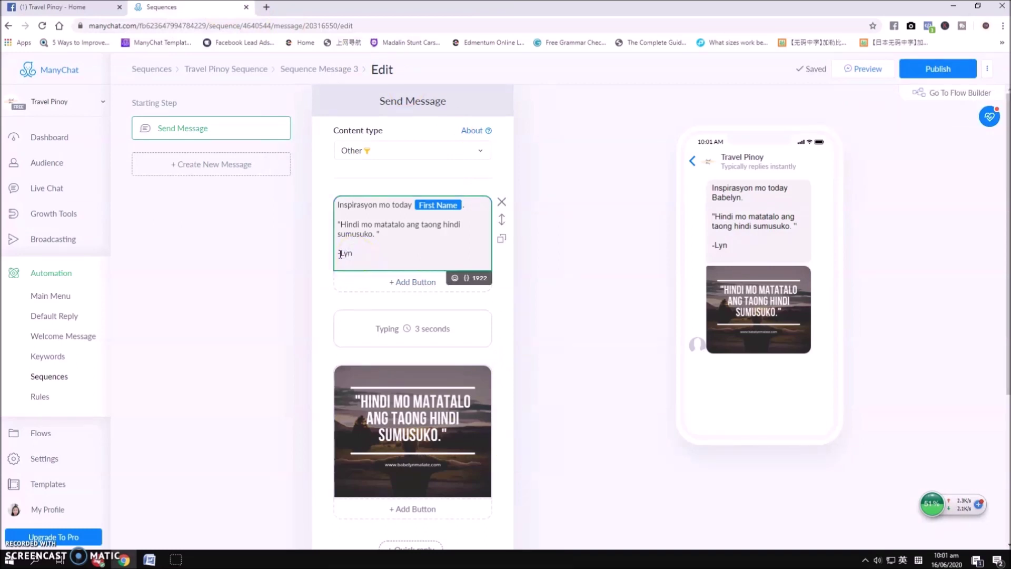
{"action": "key", "text": "BackSpace"}
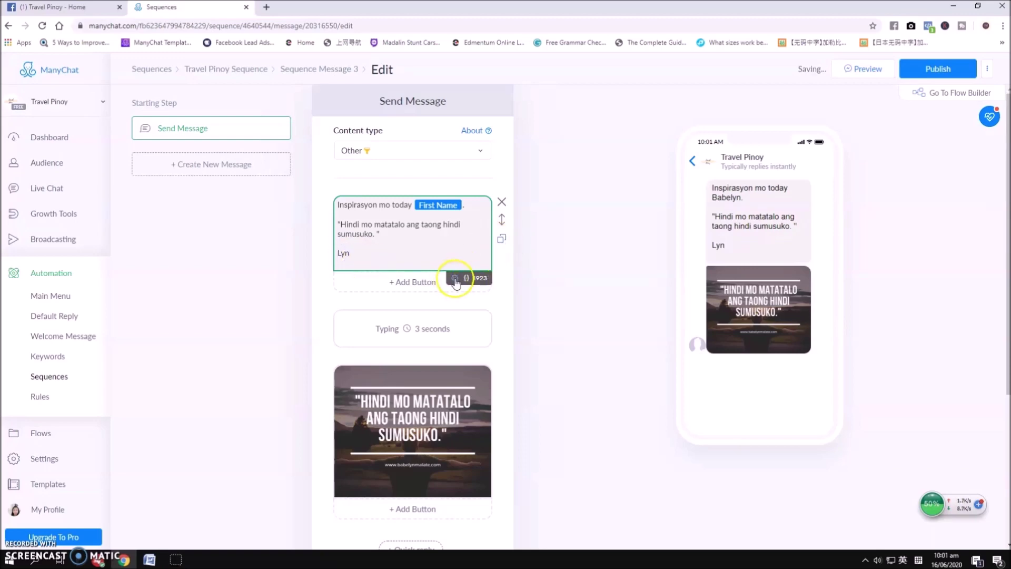
{"action": "left_click", "coordinate": [454, 278]}
{"action": "scroll", "coordinate": [473, 403], "scroll_direction": "down", "scroll_amount": 5}
{"action": "scroll", "coordinate": [473, 403], "scroll_direction": "down", "scroll_amount": 3}
{"action": "scroll", "coordinate": [472, 403], "scroll_direction": "down", "scroll_amount": 3}
{"action": "scroll", "coordinate": [484, 403], "scroll_direction": "down", "scroll_amount": 2}
{"action": "scroll", "coordinate": [500, 403], "scroll_direction": "up", "scroll_amount": 3}
{"action": "scroll", "coordinate": [515, 404], "scroll_direction": "down", "scroll_amount": 2}
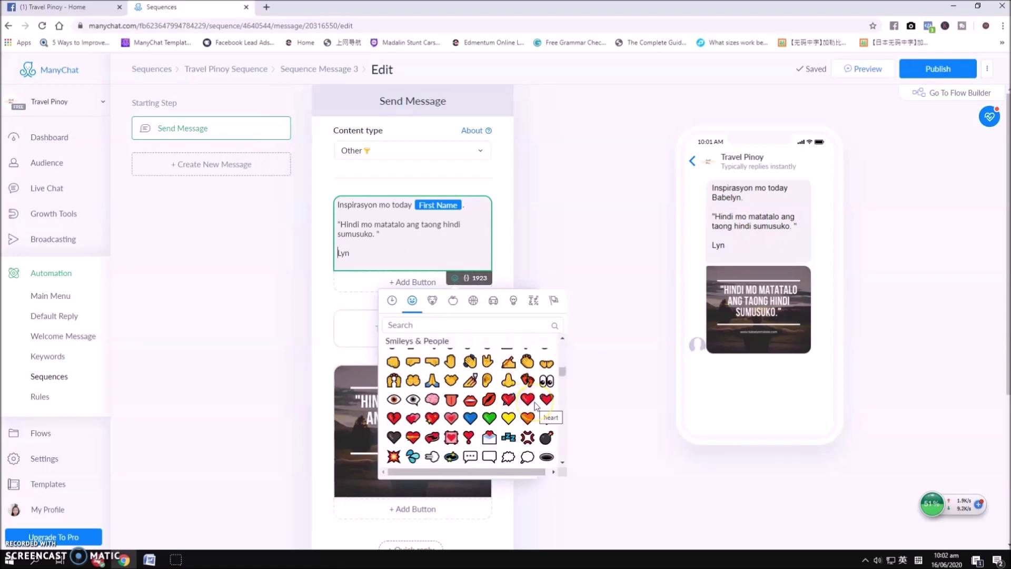
{"action": "left_click", "coordinate": [535, 404]}
Add a second heart emoji after Lyn and publish the updated message
{"action": "left_click", "coordinate": [374, 256]}
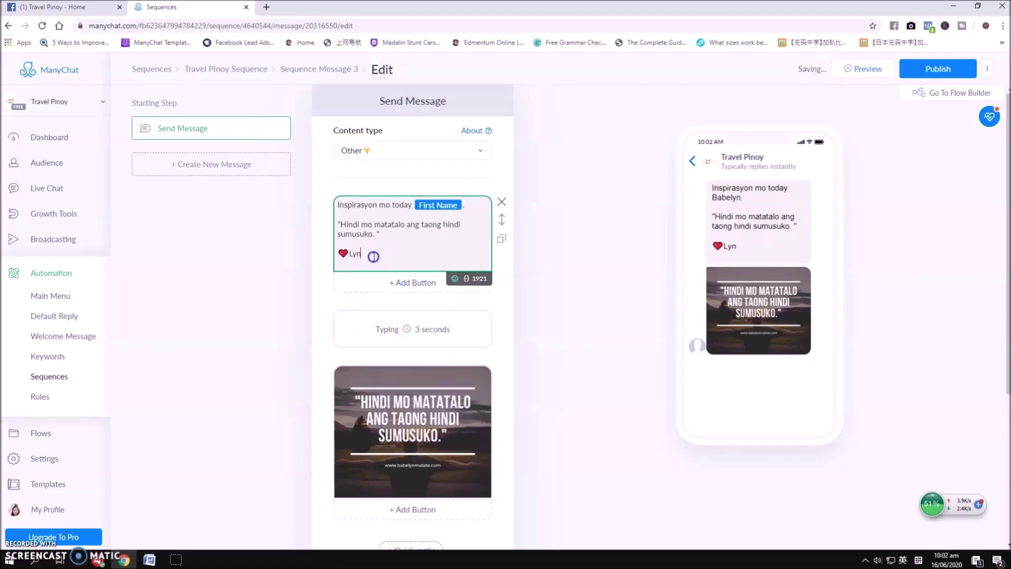
{"action": "left_click", "coordinate": [458, 279]}
{"action": "scroll", "coordinate": [437, 389], "scroll_direction": "down", "scroll_amount": 5}
{"action": "scroll", "coordinate": [429, 413], "scroll_direction": "down", "scroll_amount": 2}
{"action": "scroll", "coordinate": [429, 413], "scroll_direction": "down", "scroll_amount": 3}
{"action": "scroll", "coordinate": [429, 412], "scroll_direction": "down", "scroll_amount": 3}
{"action": "scroll", "coordinate": [429, 413], "scroll_direction": "down", "scroll_amount": 3}
{"action": "scroll", "coordinate": [429, 412], "scroll_direction": "down", "scroll_amount": 3}
{"action": "scroll", "coordinate": [467, 421], "scroll_direction": "down", "scroll_amount": 2}
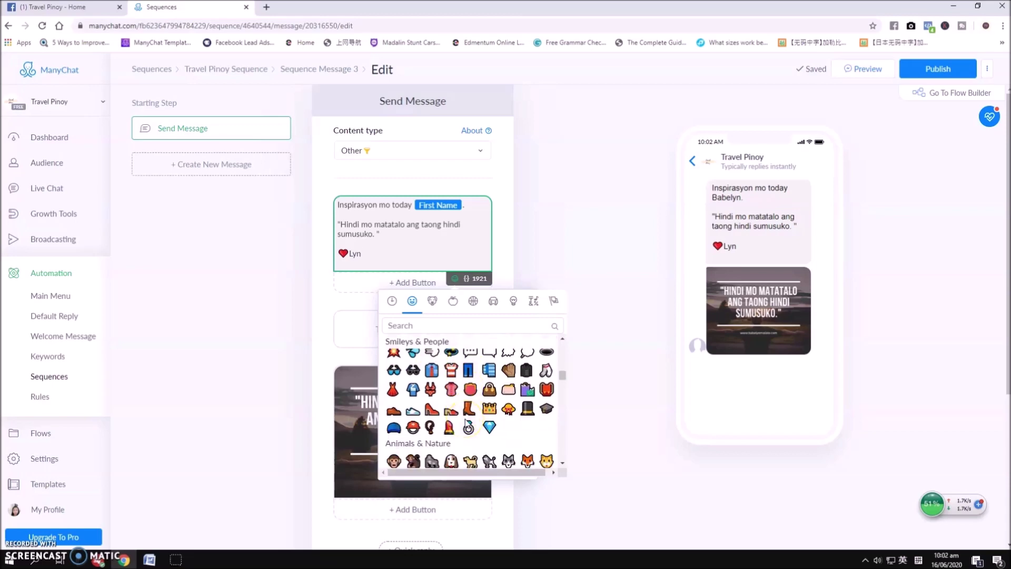
{"action": "scroll", "coordinate": [468, 425], "scroll_direction": "down", "scroll_amount": 2}
{"action": "scroll", "coordinate": [468, 426], "scroll_direction": "down", "scroll_amount": 2}
{"action": "scroll", "coordinate": [467, 424], "scroll_direction": "down", "scroll_amount": 2}
{"action": "scroll", "coordinate": [467, 423], "scroll_direction": "down", "scroll_amount": 2}
{"action": "scroll", "coordinate": [466, 422], "scroll_direction": "down", "scroll_amount": 2}
{"action": "scroll", "coordinate": [467, 423], "scroll_direction": "down", "scroll_amount": 1}
{"action": "scroll", "coordinate": [467, 422], "scroll_direction": "down", "scroll_amount": 1}
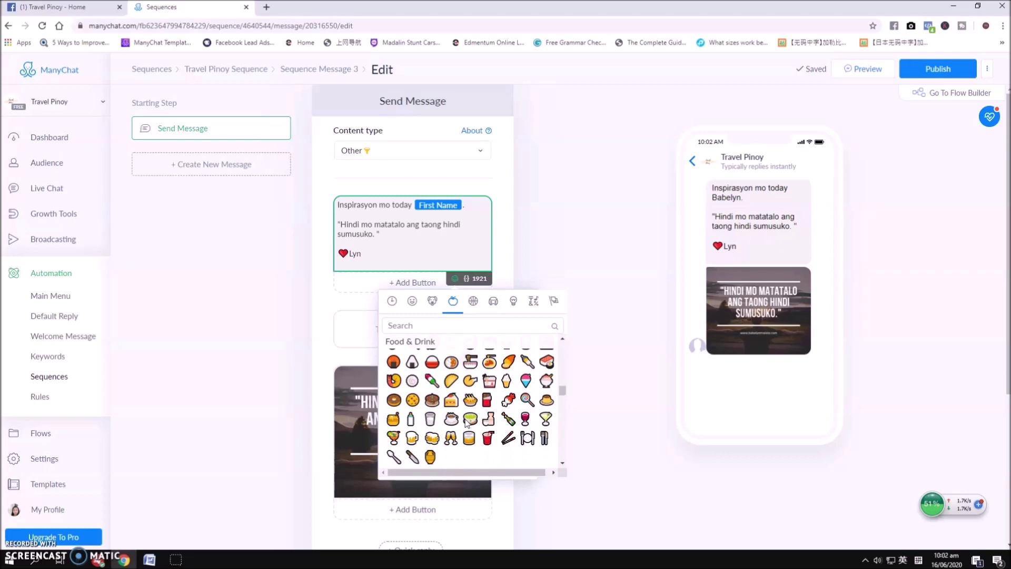
{"action": "scroll", "coordinate": [467, 424], "scroll_direction": "down", "scroll_amount": 1}
{"action": "scroll", "coordinate": [466, 424], "scroll_direction": "down", "scroll_amount": 1}
{"action": "scroll", "coordinate": [467, 424], "scroll_direction": "down", "scroll_amount": 1}
{"action": "scroll", "coordinate": [467, 423], "scroll_direction": "up", "scroll_amount": 2}
{"action": "scroll", "coordinate": [468, 422], "scroll_direction": "up", "scroll_amount": 1}
{"action": "scroll", "coordinate": [468, 422], "scroll_direction": "up", "scroll_amount": 1}
{"action": "scroll", "coordinate": [468, 421], "scroll_direction": "up", "scroll_amount": 2}
{"action": "scroll", "coordinate": [468, 419], "scroll_direction": "up", "scroll_amount": 1}
{"action": "scroll", "coordinate": [467, 418], "scroll_direction": "up", "scroll_amount": 2}
{"action": "scroll", "coordinate": [467, 420], "scroll_direction": "up", "scroll_amount": 1}
{"action": "scroll", "coordinate": [468, 423], "scroll_direction": "up", "scroll_amount": 2}
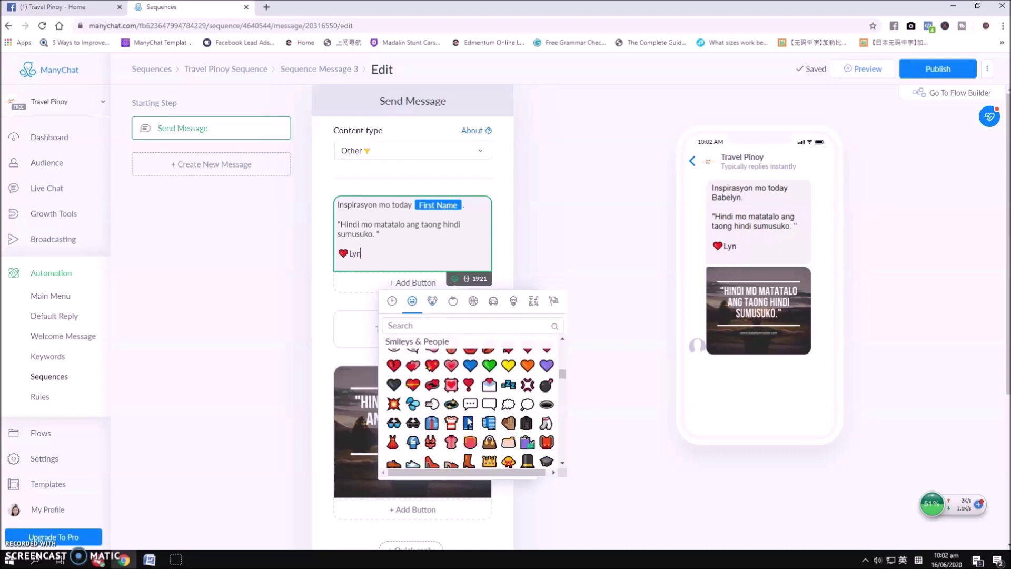
{"action": "scroll", "coordinate": [494, 376], "scroll_direction": "up", "scroll_amount": 1}
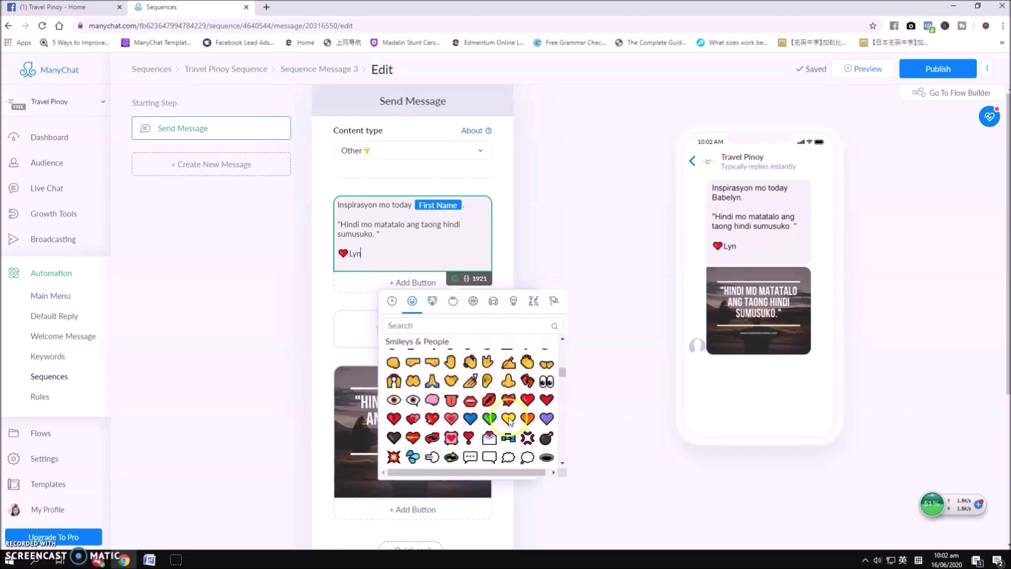
{"action": "left_click", "coordinate": [451, 419]}
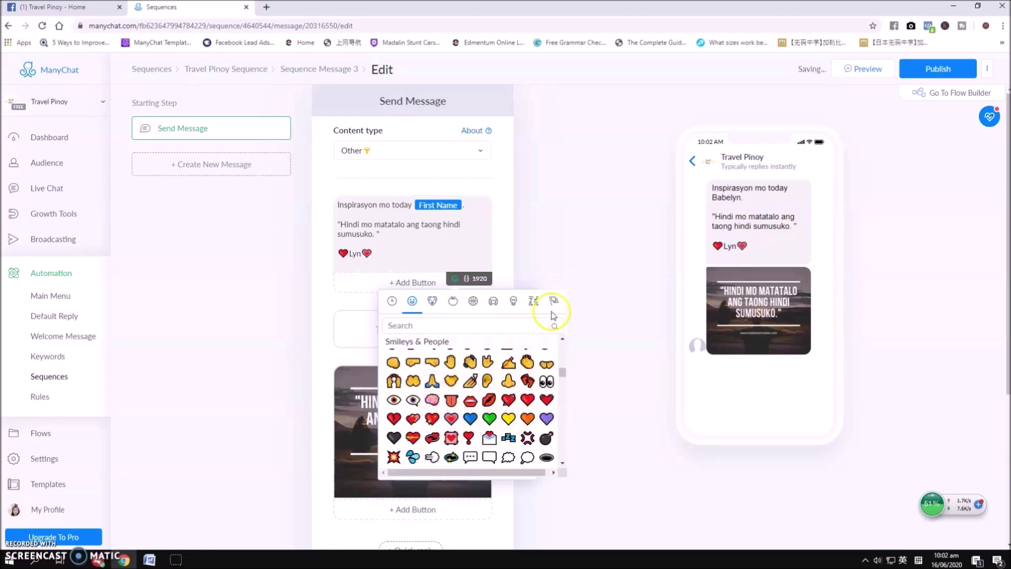
{"action": "left_click", "coordinate": [568, 255]}
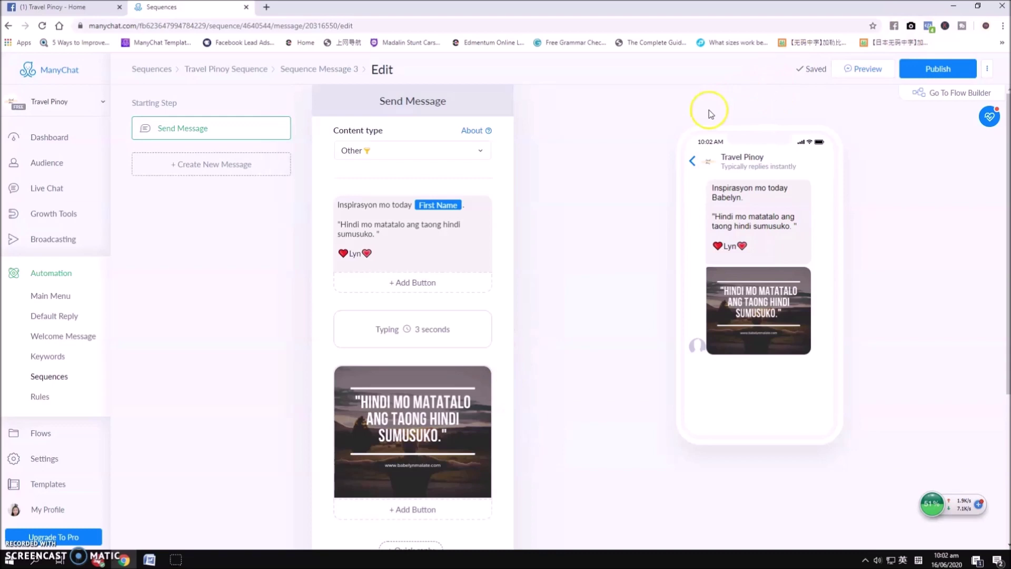
{"action": "left_click", "coordinate": [926, 68]}
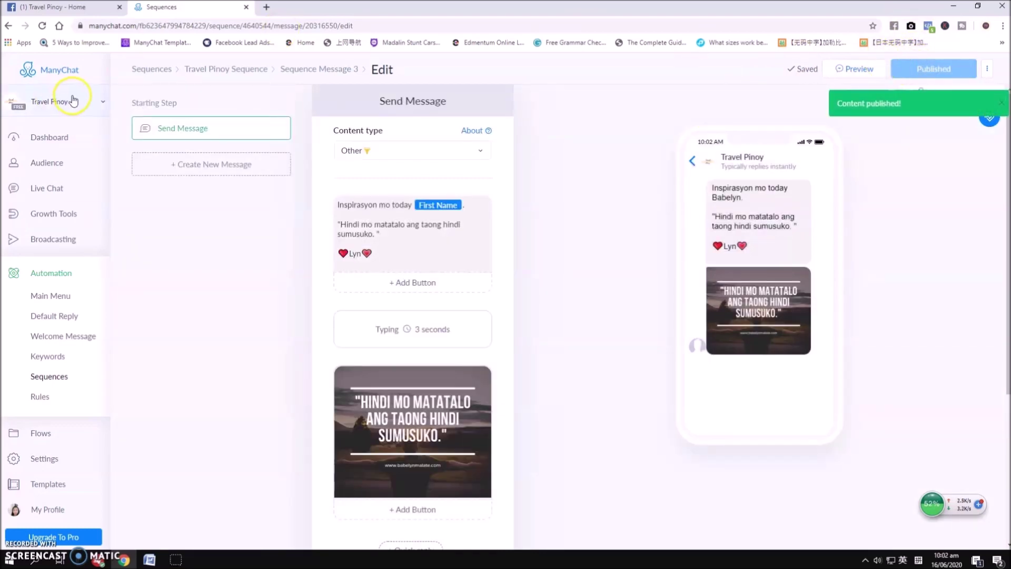
Rename Sequence Message 3 to 'Quote Card 1' and go back to the Travel Pinoy Sequence list
{"action": "left_click", "coordinate": [324, 70]}
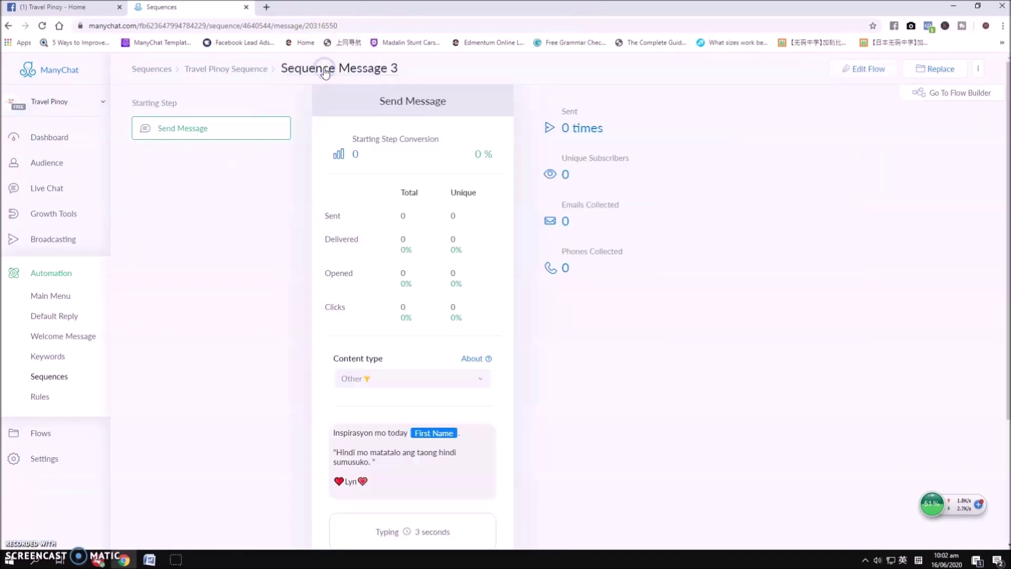
{"action": "left_click", "coordinate": [335, 68]}
{"action": "type", "text": "Quote Card 1"}
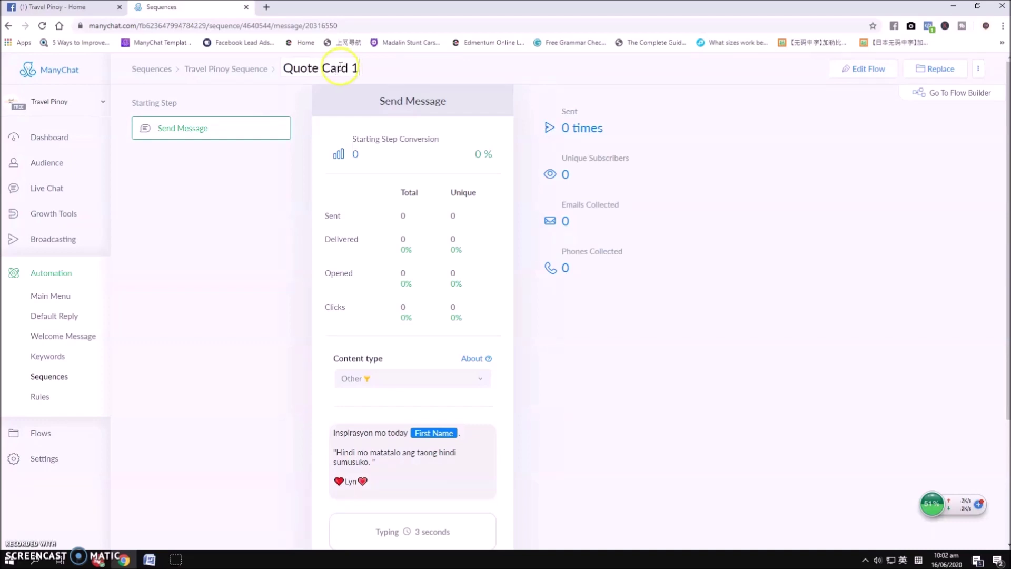
{"action": "left_click", "coordinate": [261, 201]}
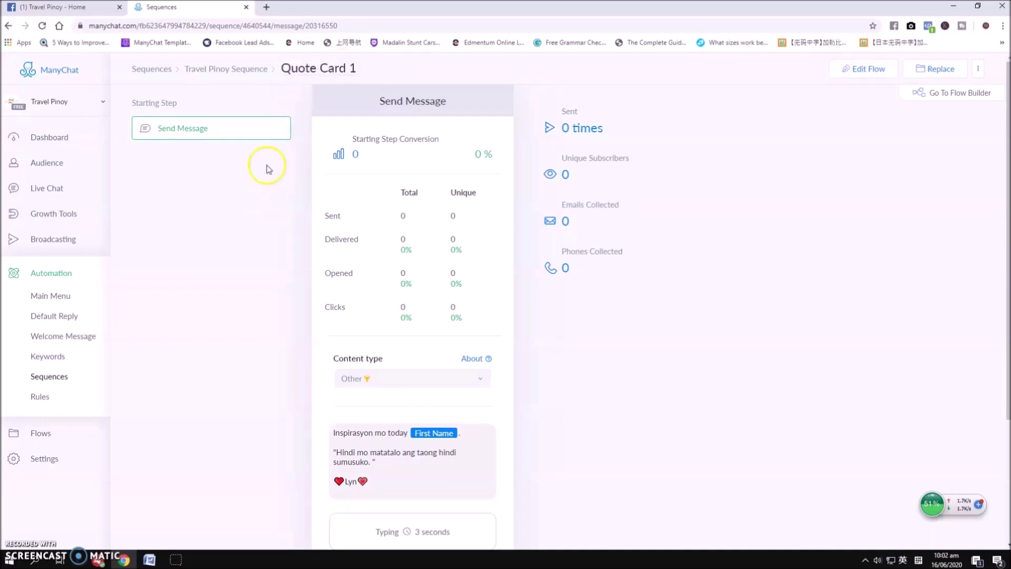
{"action": "left_click", "coordinate": [241, 70]}
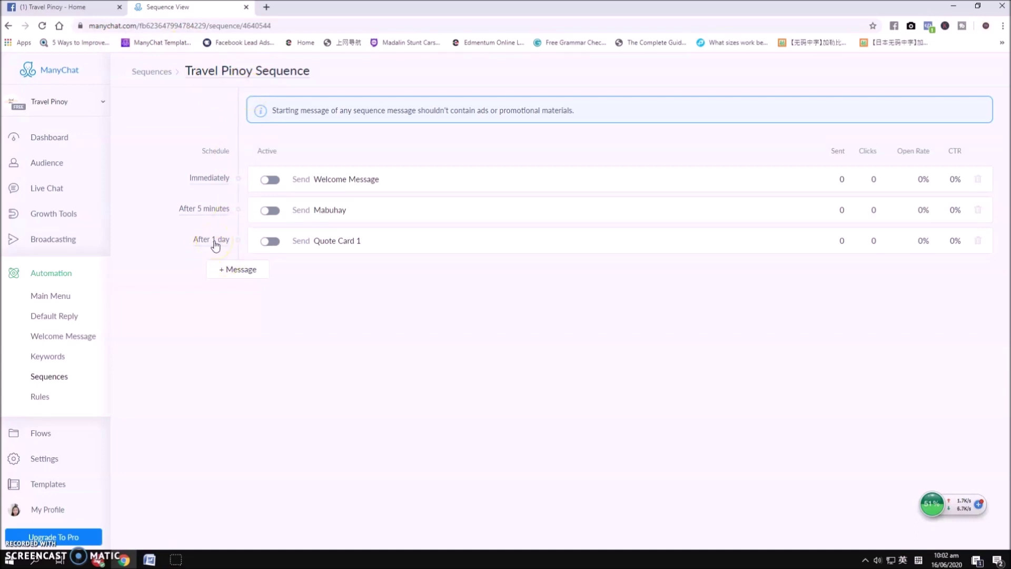
Change Quote Card 1's delay from 1 day to 10 minutes and save the schedule
{"action": "left_click", "coordinate": [216, 243]}
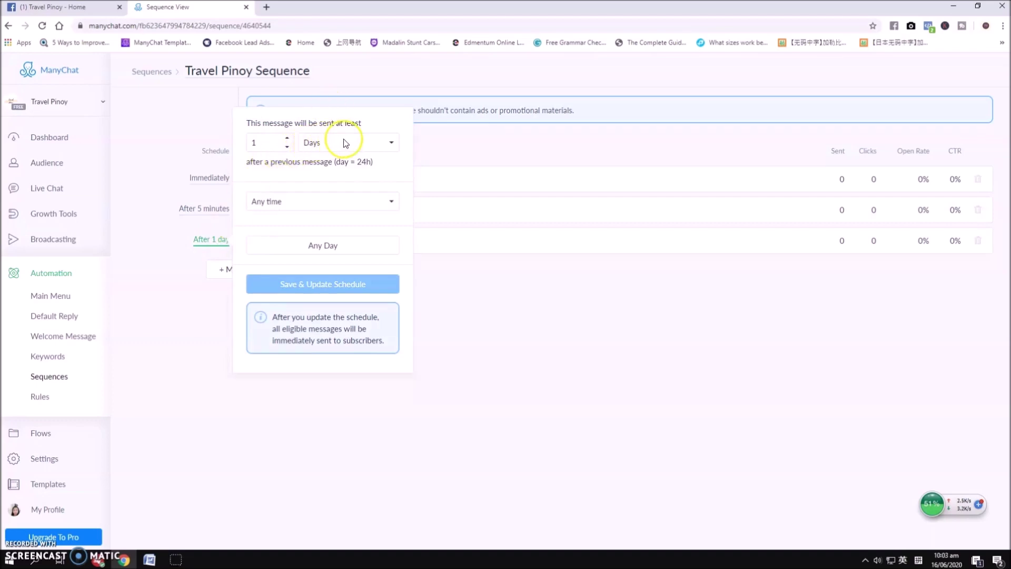
{"action": "left_click", "coordinate": [384, 146]}
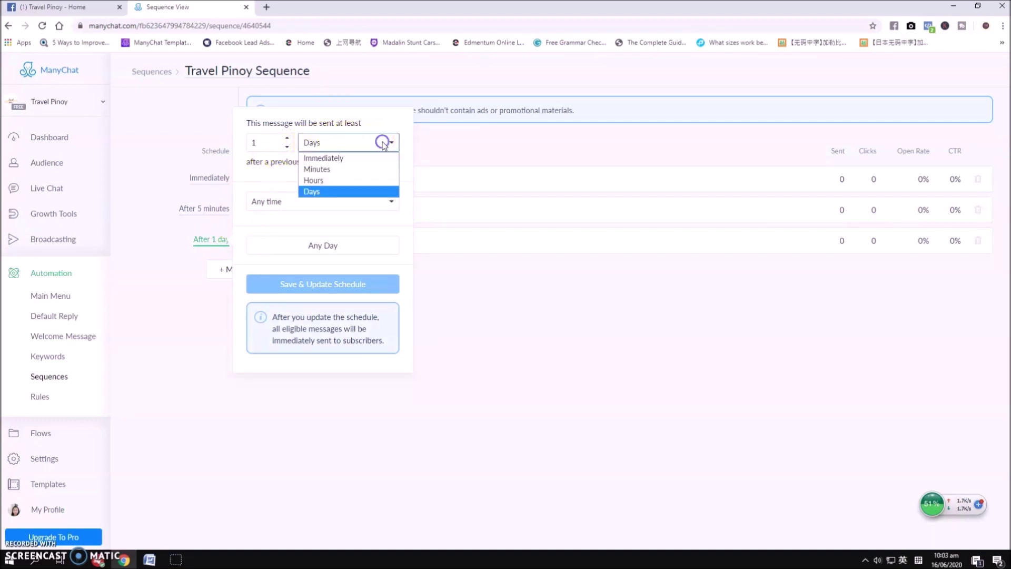
{"action": "left_click", "coordinate": [356, 169]}
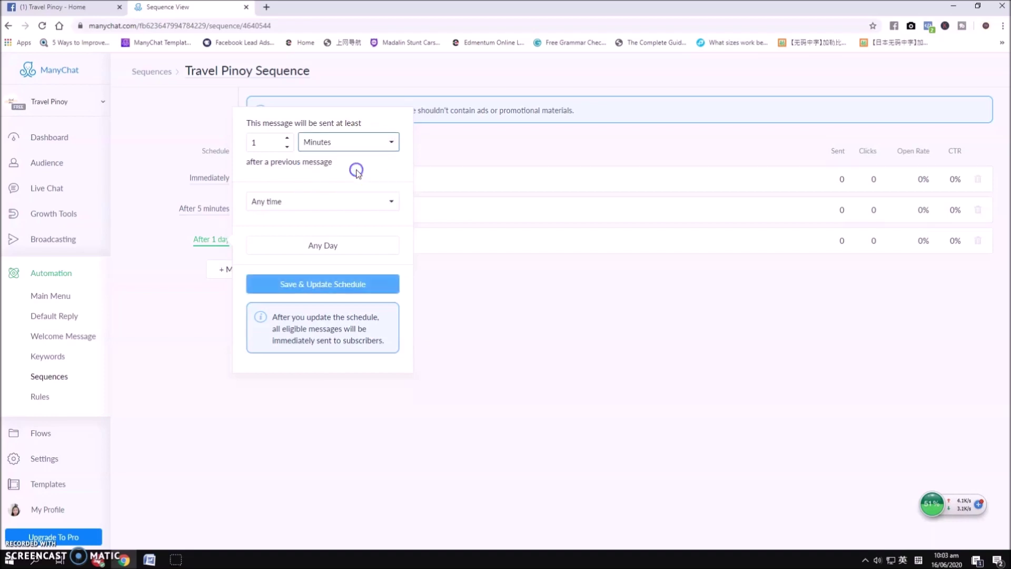
{"action": "left_click", "coordinate": [287, 138]}
{"action": "left_click", "coordinate": [288, 138]}
{"action": "left_click", "coordinate": [288, 138]}
{"action": "left_click", "coordinate": [288, 138]}
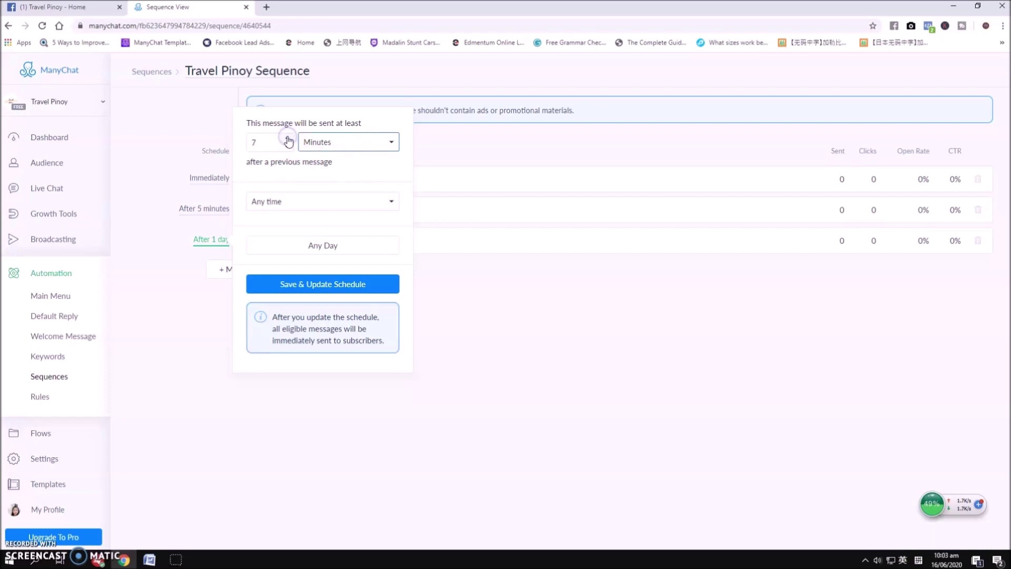
{"action": "left_click", "coordinate": [310, 285]}
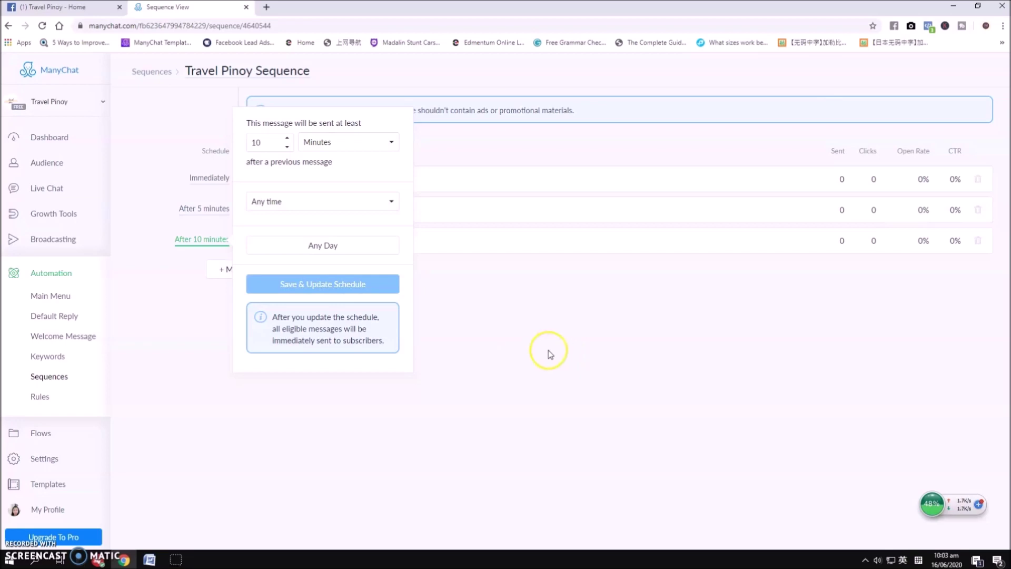
{"action": "left_click", "coordinate": [515, 408]}
{"action": "left_click", "coordinate": [515, 388]}
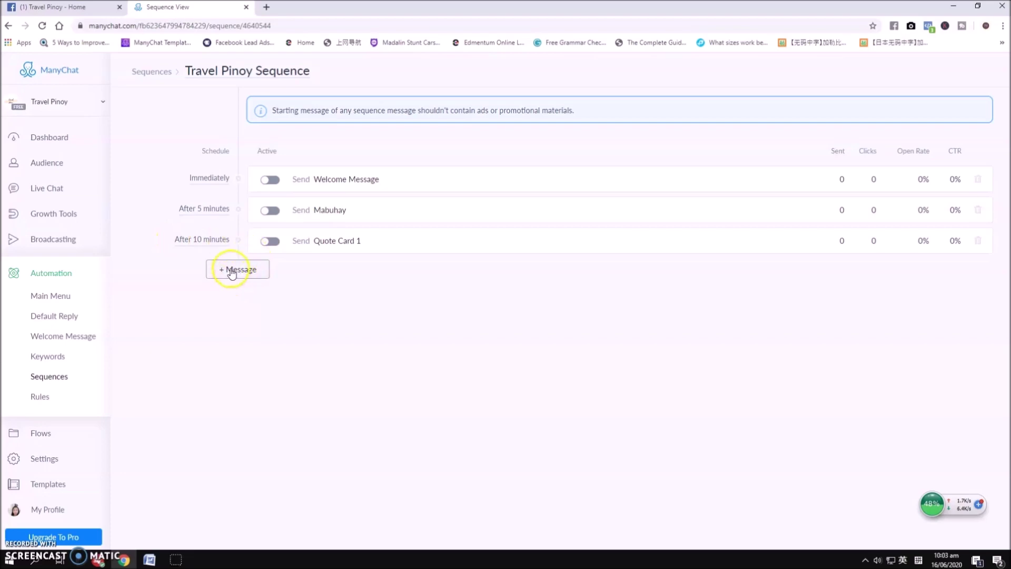
{"action": "left_click", "coordinate": [150, 559]}
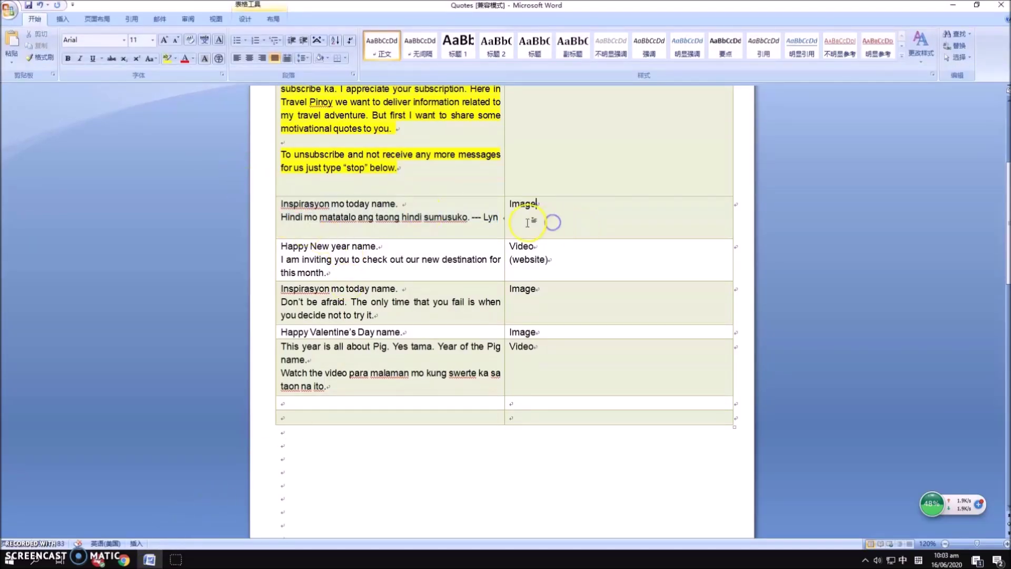
Highlight the finished quote row in yellow in the Word script
{"action": "left_click_drag", "start_coordinate": [553, 220], "coordinate": [433, 207]}
{"action": "left_click", "coordinate": [167, 58]}
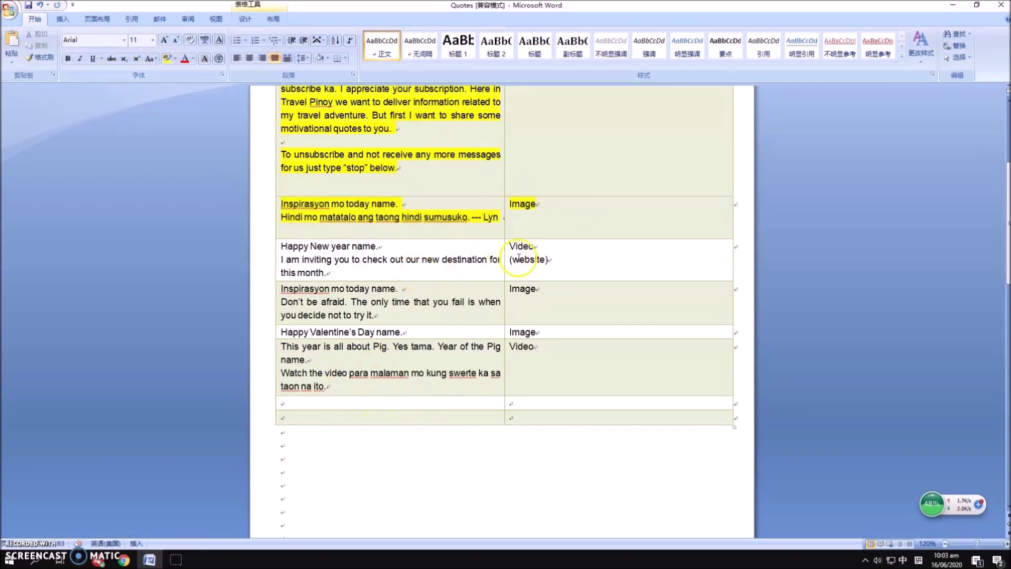
{"action": "left_click", "coordinate": [125, 559]}
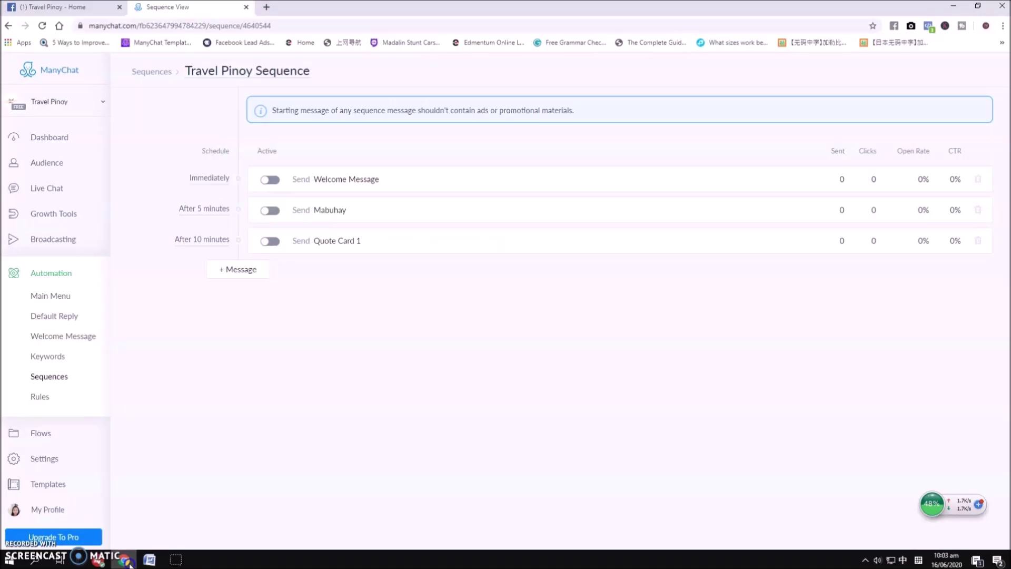
Add Sequence Message 4 as a new reply with content type Other
{"action": "left_click", "coordinate": [234, 270]}
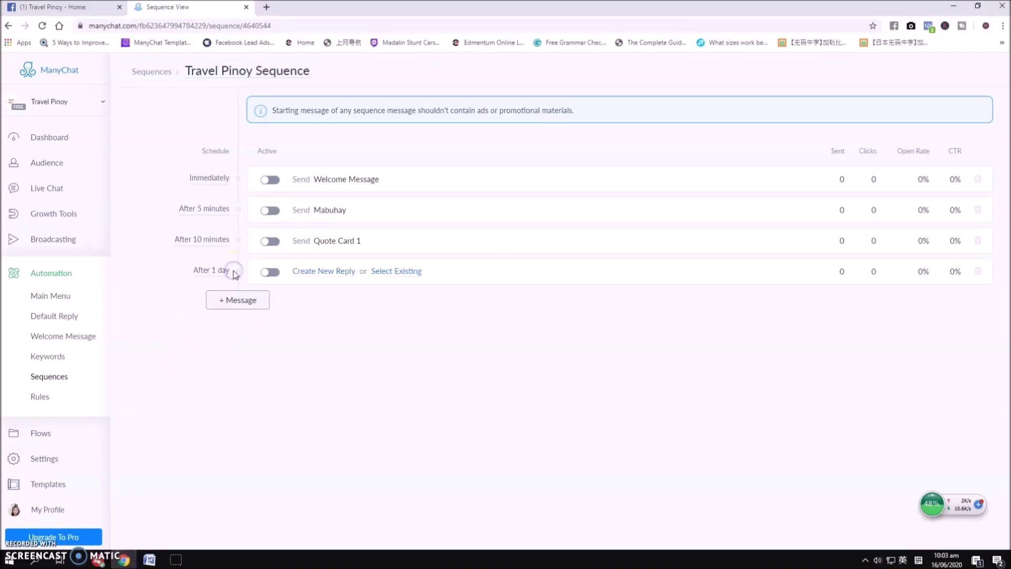
{"action": "left_click", "coordinate": [330, 274]}
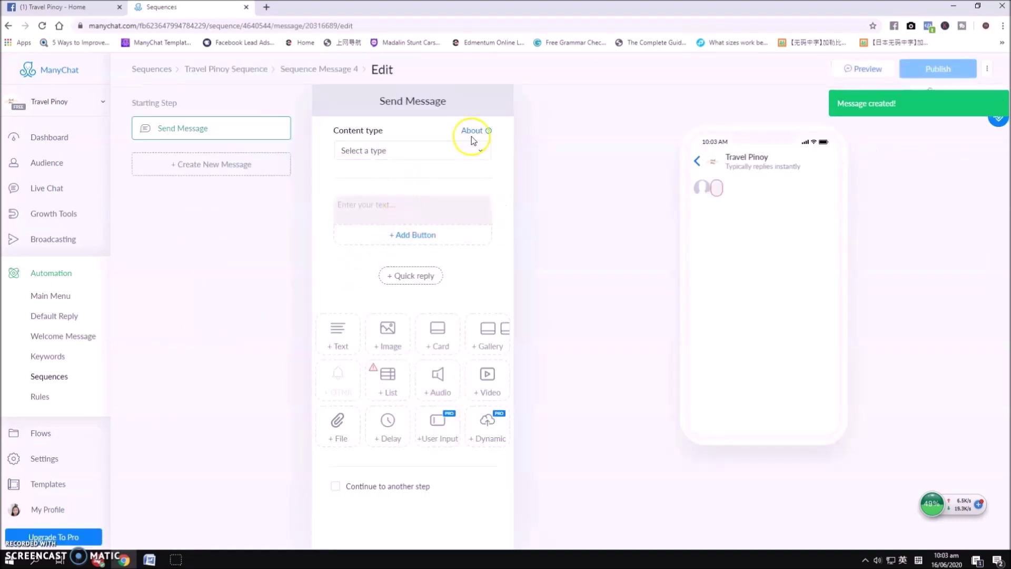
{"action": "left_click", "coordinate": [472, 146]}
{"action": "left_click", "coordinate": [372, 240]}
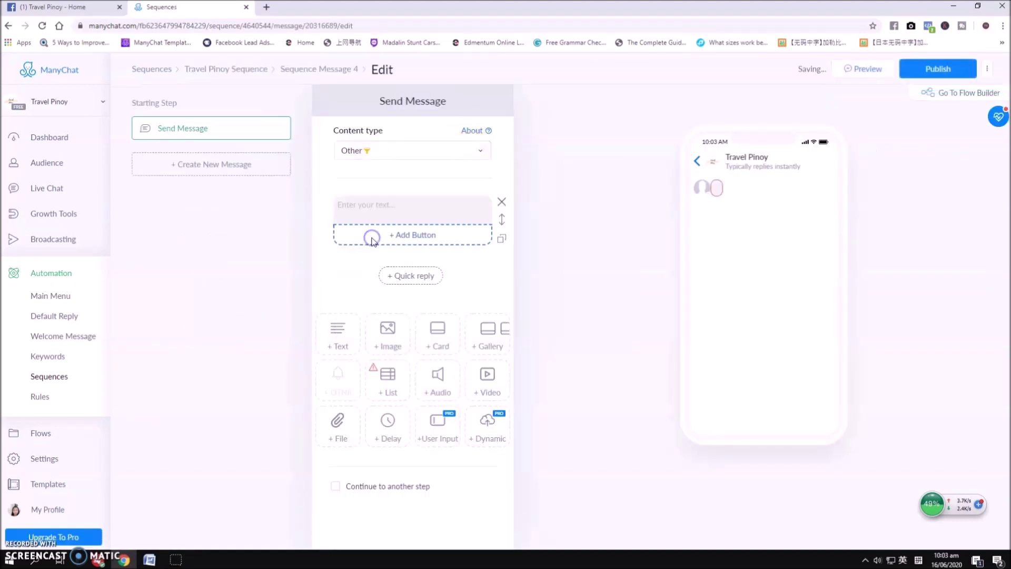
Copy the Happy New year message text from Word and start editing the empty message text
{"action": "left_click", "coordinate": [148, 559]}
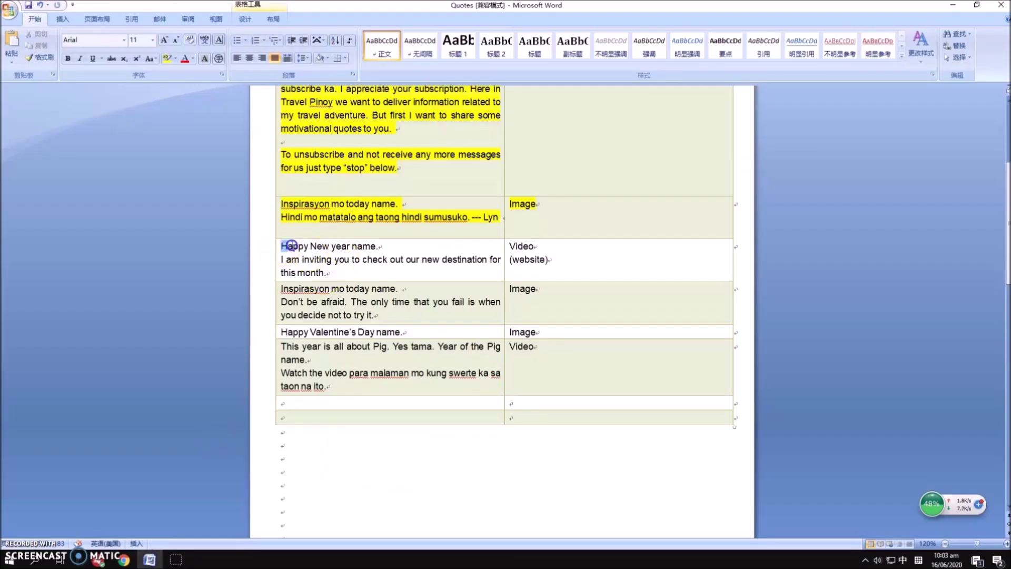
{"action": "left_click_drag", "start_coordinate": [291, 245], "coordinate": [352, 271]}
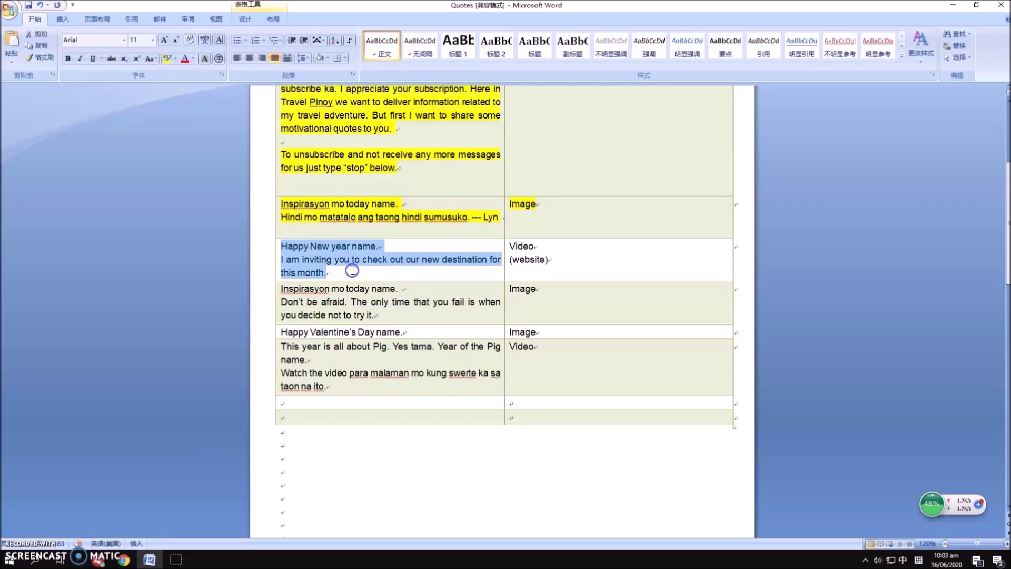
{"action": "left_click", "coordinate": [122, 559]}
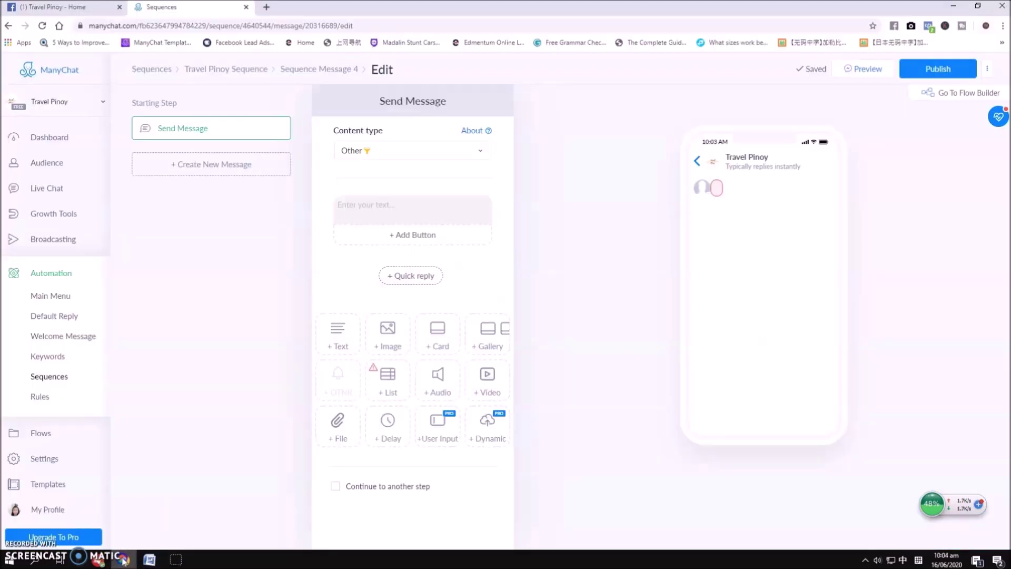
{"action": "left_click", "coordinate": [363, 209]}
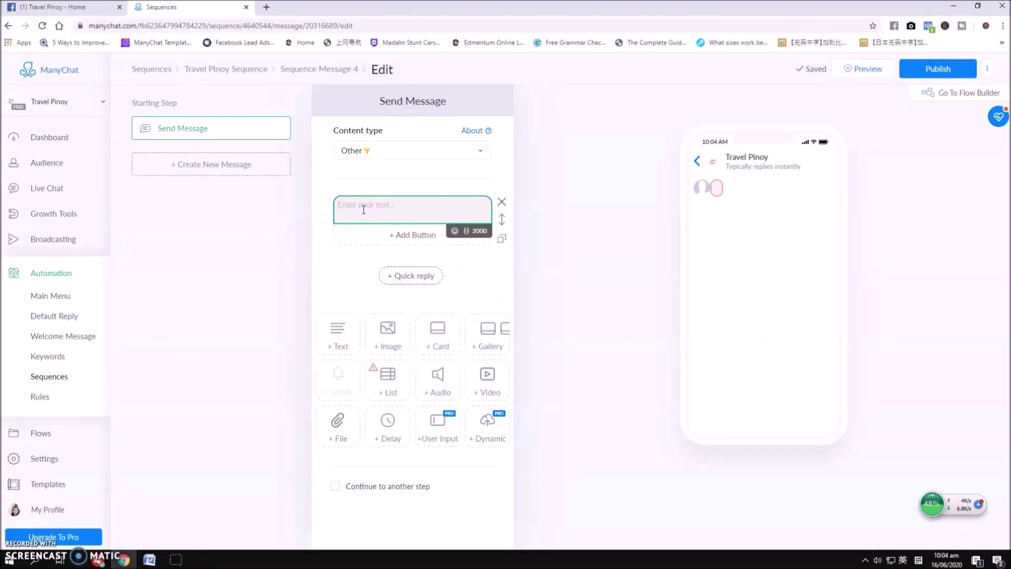
{"action": "left_click", "coordinate": [149, 559]}
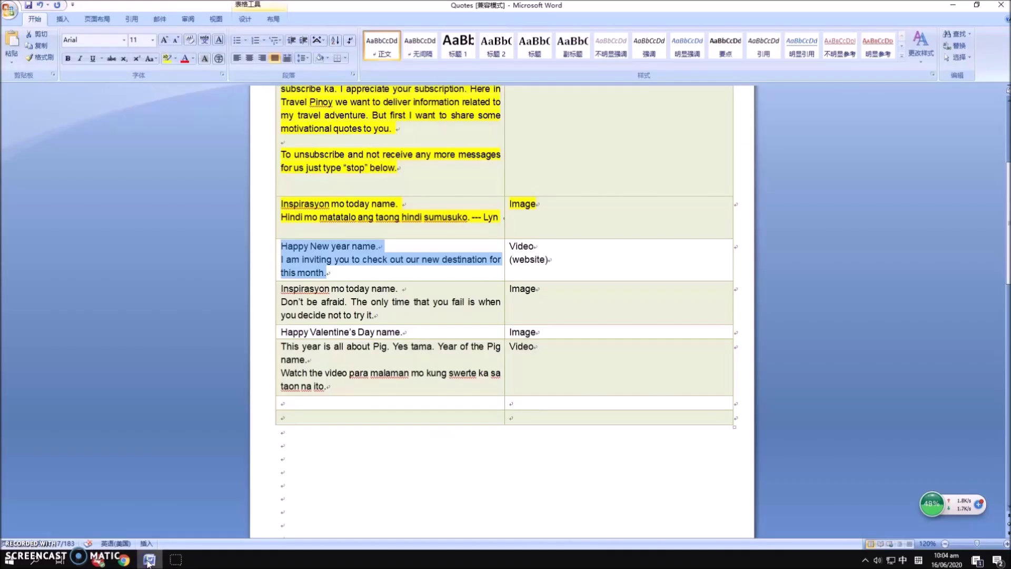
{"action": "left_click", "coordinate": [542, 217]}
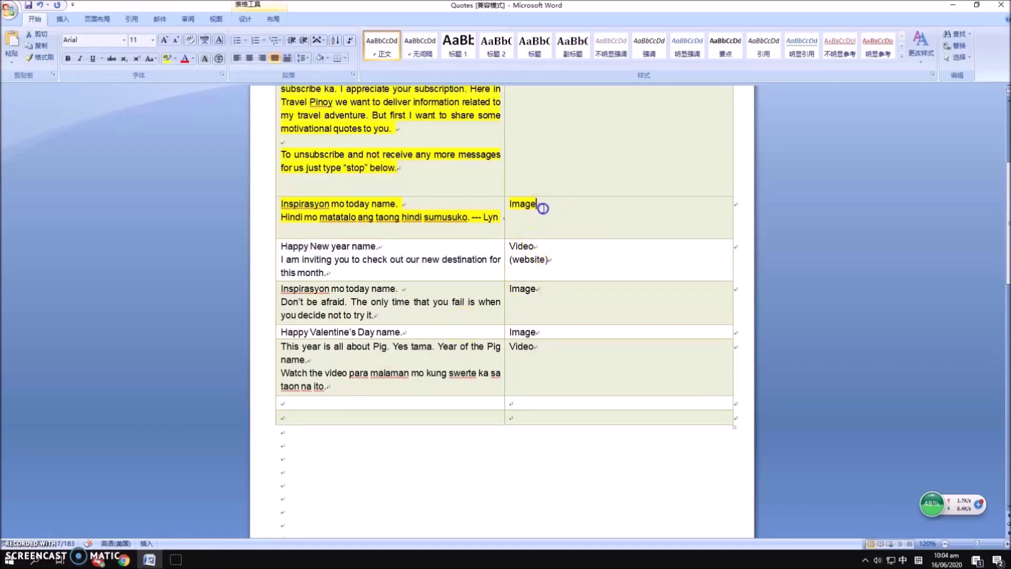
{"action": "left_click", "coordinate": [542, 247]}
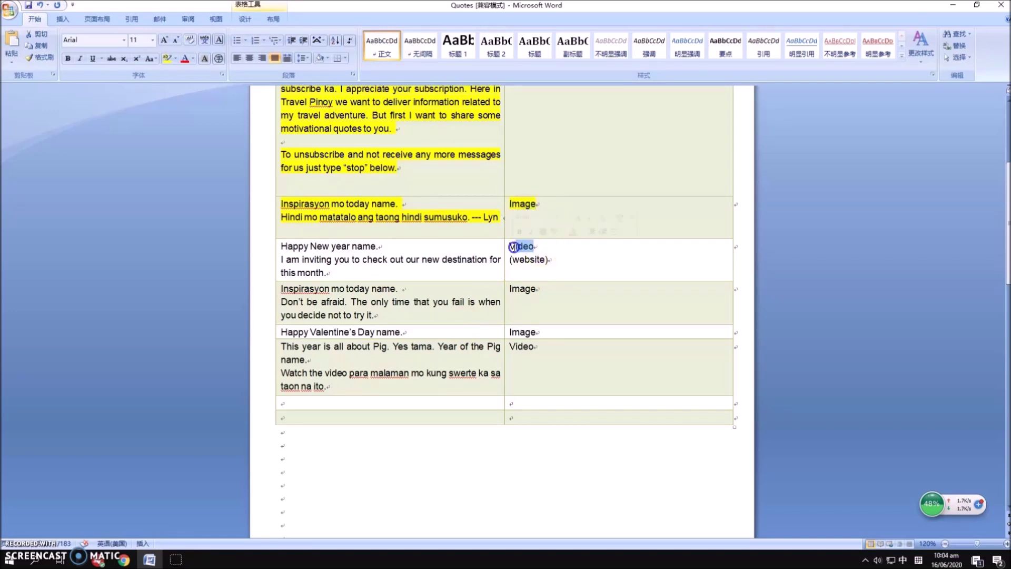
{"action": "mouse_move", "coordinate": [175, 559]}
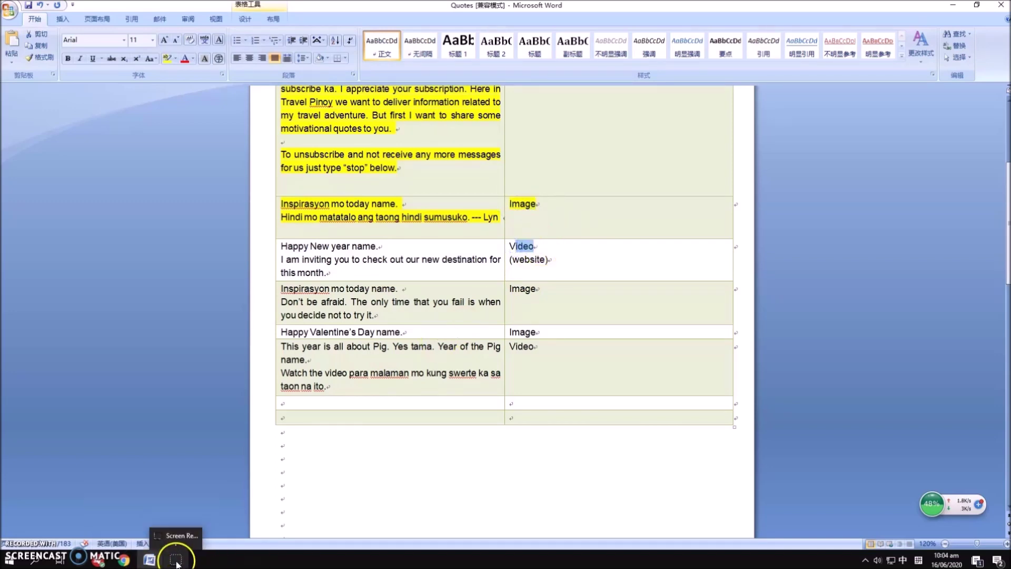
{"action": "left_click", "coordinate": [150, 528]}
{"action": "mouse_move", "coordinate": [412, 217]}
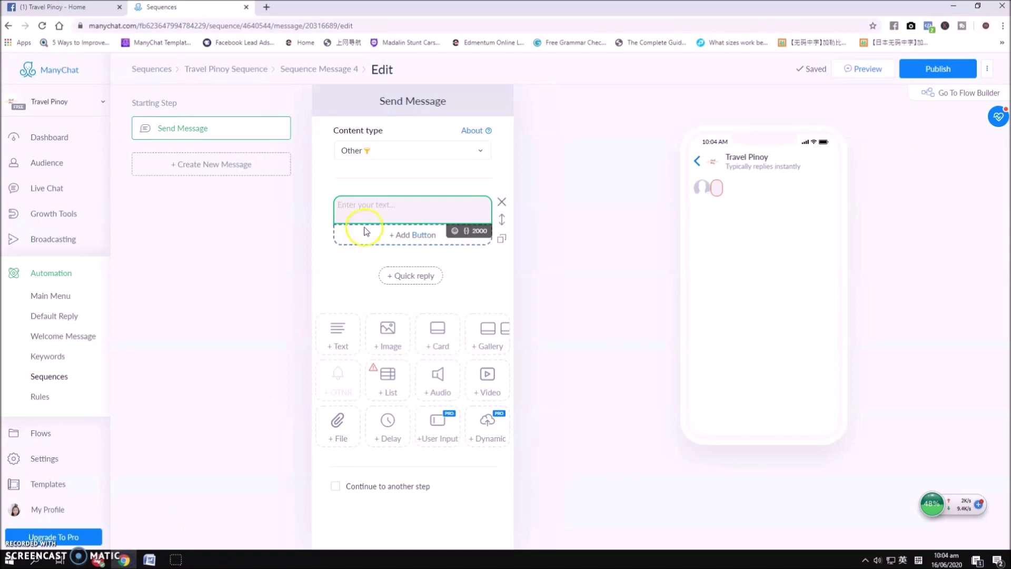
{"action": "type", "text": "Happy New year name. I am inviting you to check out our new destination for this month."}
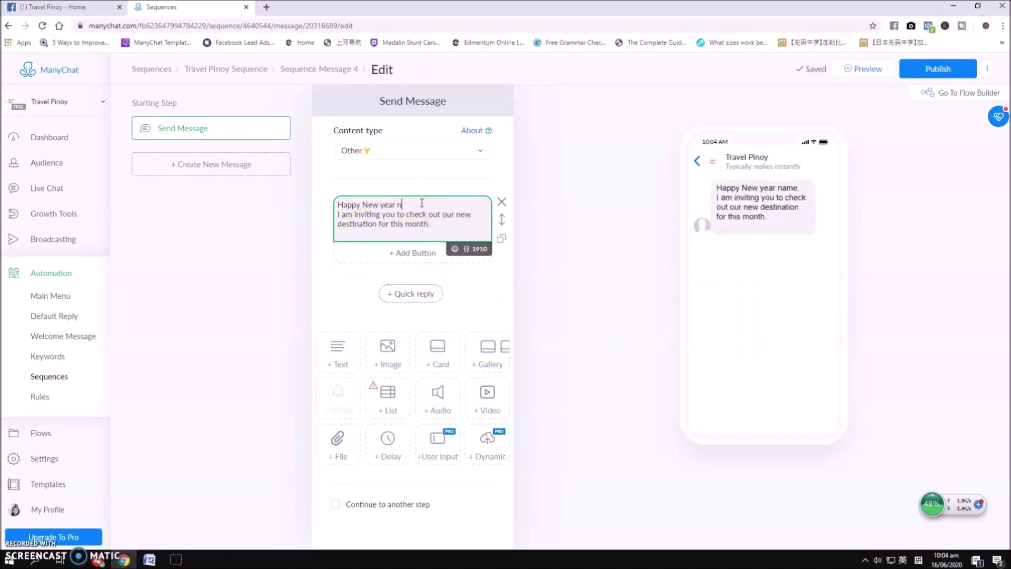
Insert the First Name variable after 'Happy New year' and add a line break after the greeting
{"action": "left_click", "coordinate": [466, 253]}
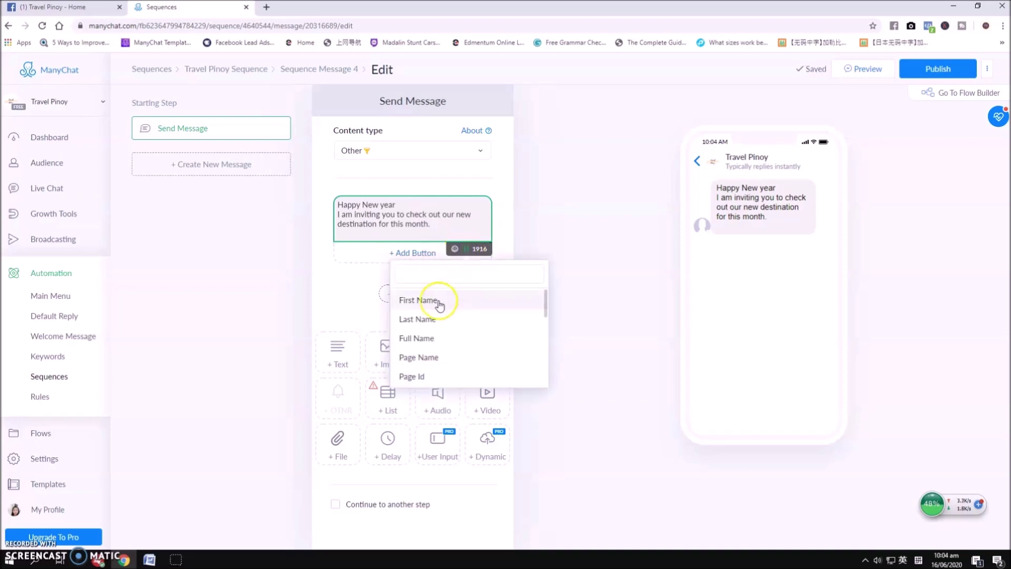
{"action": "left_click", "coordinate": [439, 299]}
{"action": "left_click", "coordinate": [407, 215]}
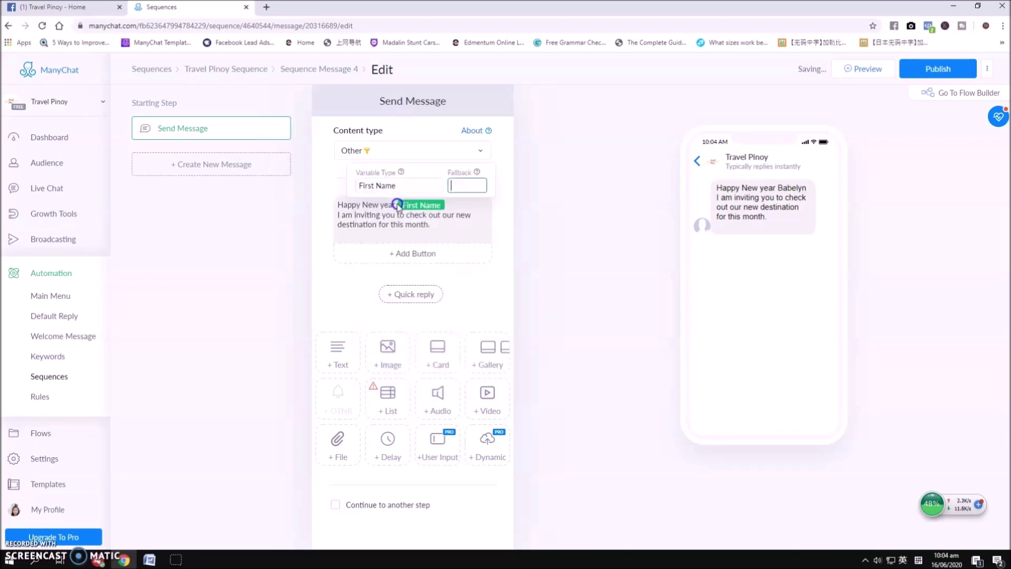
{"action": "left_click", "coordinate": [448, 205]}
{"action": "left_click", "coordinate": [449, 206]}
{"action": "type", "text": "!"}
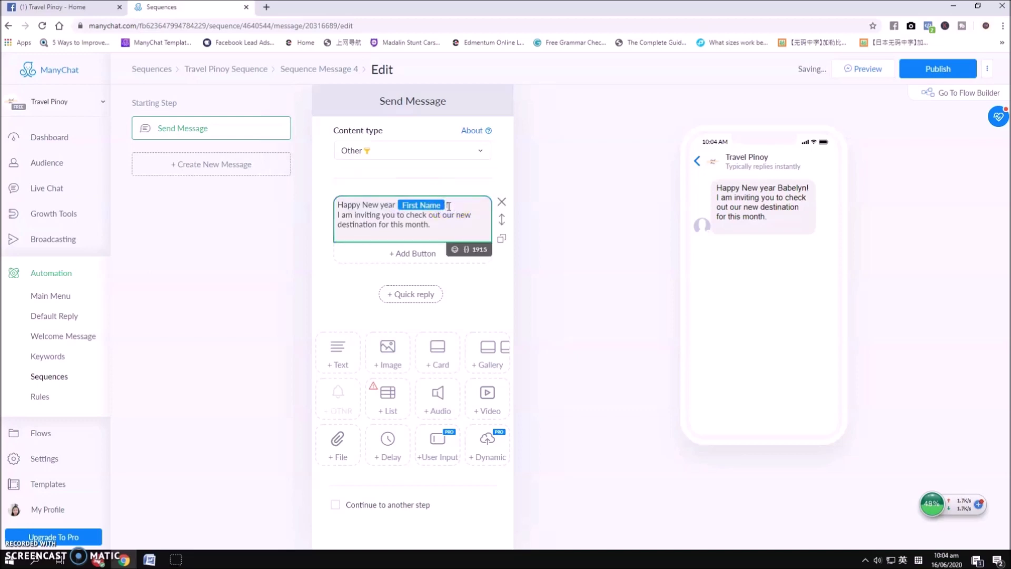
{"action": "key", "text": "Return"}
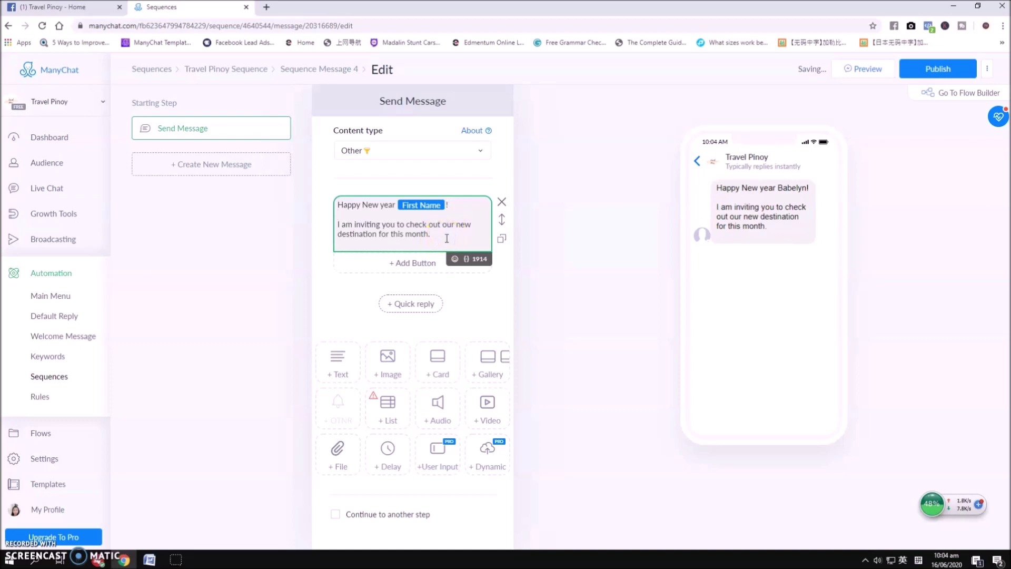
Bring the Travel Pinoy Facebook page back to the front
{"action": "left_click", "coordinate": [177, 559]}
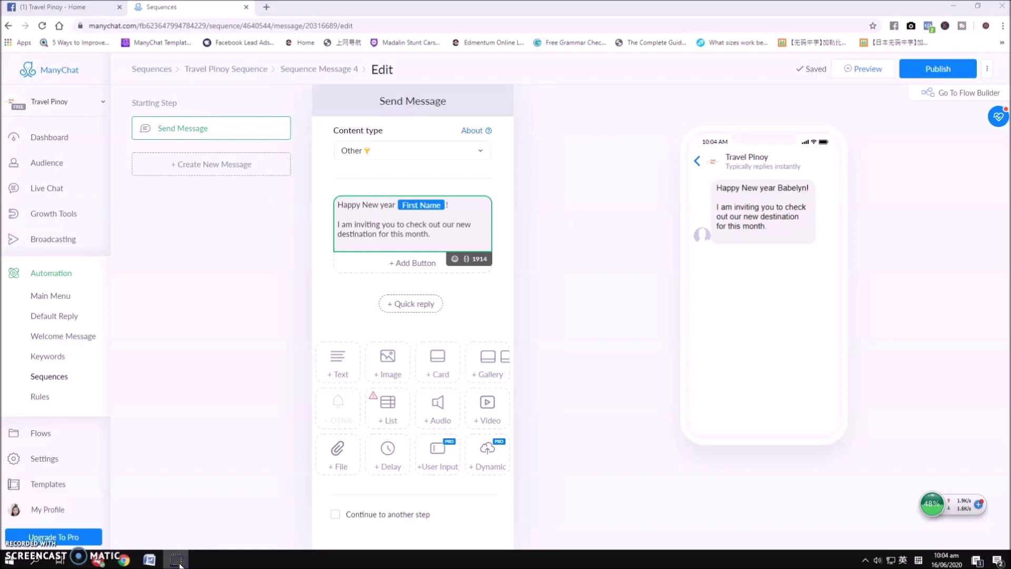
{"action": "left_click", "coordinate": [256, 342]}
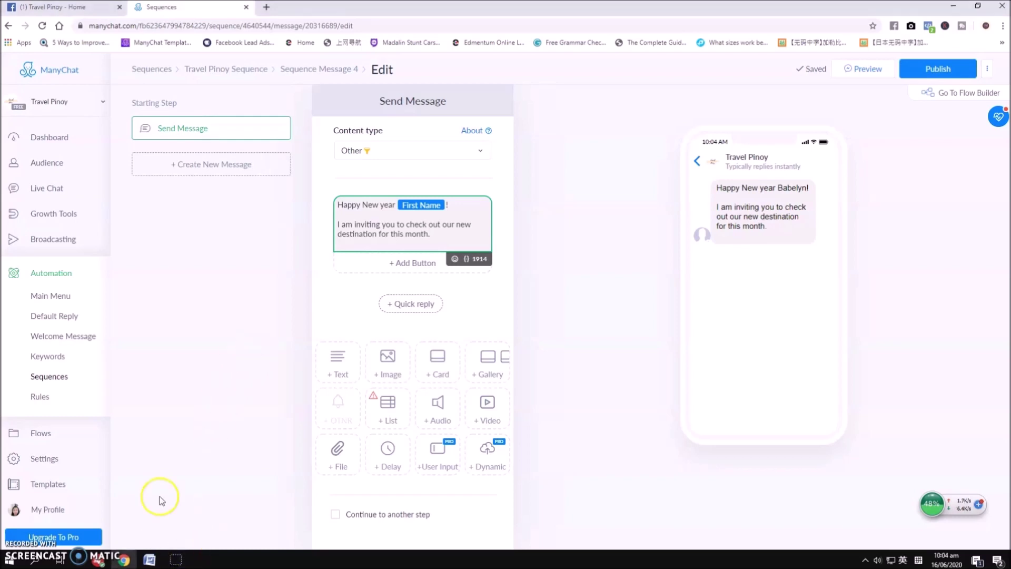
{"action": "left_click", "coordinate": [85, 7]}
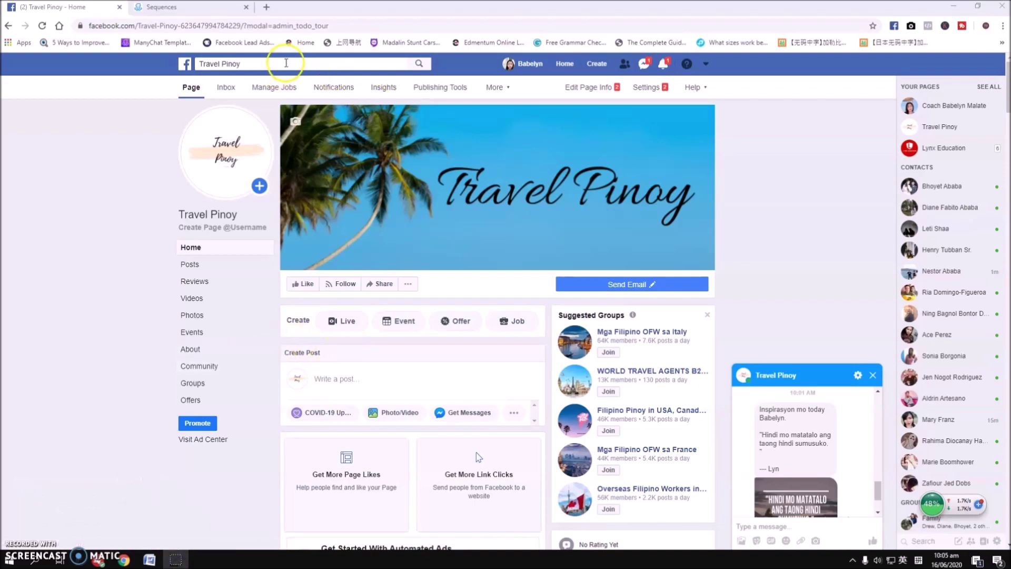
Select the word Video in the Word script, then return to the ManyChat sequence editor
{"action": "left_click", "coordinate": [149, 559]}
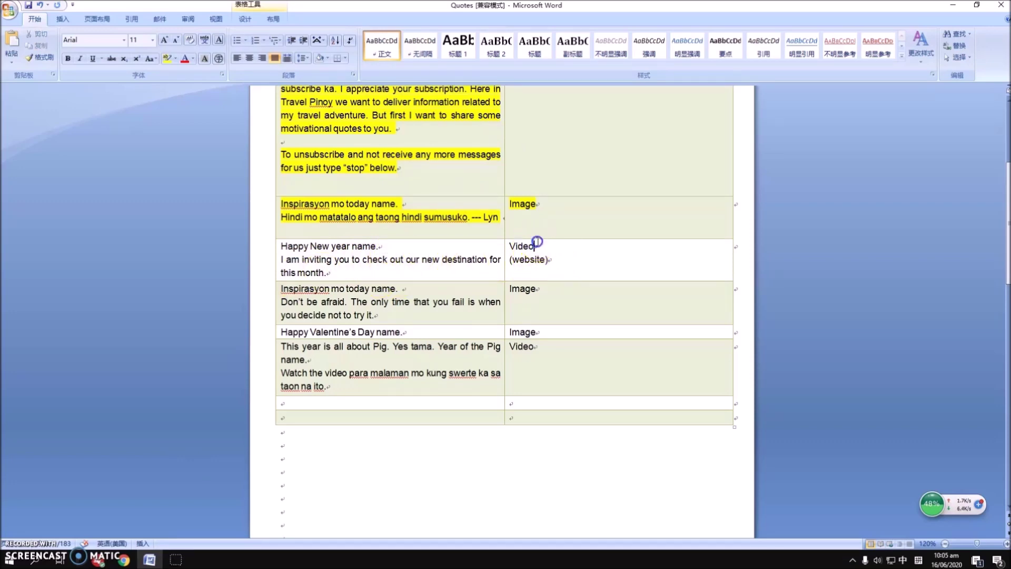
{"action": "left_click_drag", "start_coordinate": [533, 245], "coordinate": [512, 245]}
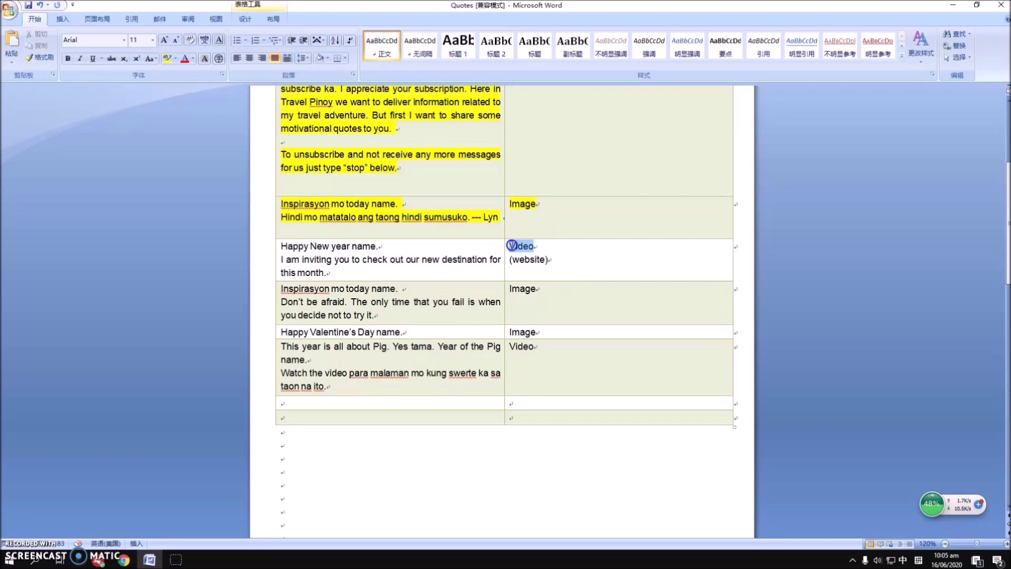
{"action": "mouse_move", "coordinate": [124, 559]}
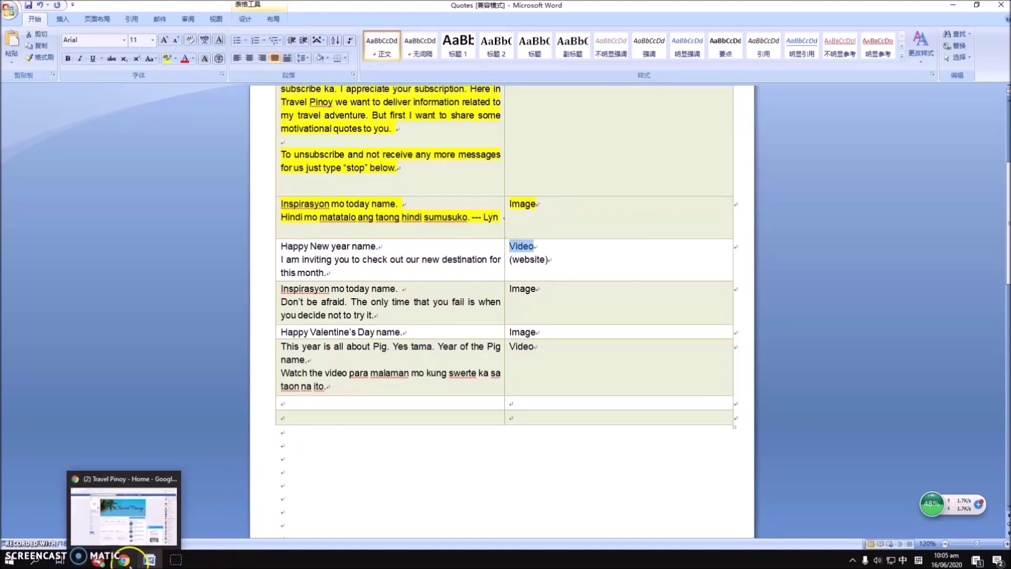
{"action": "left_click", "coordinate": [123, 559]}
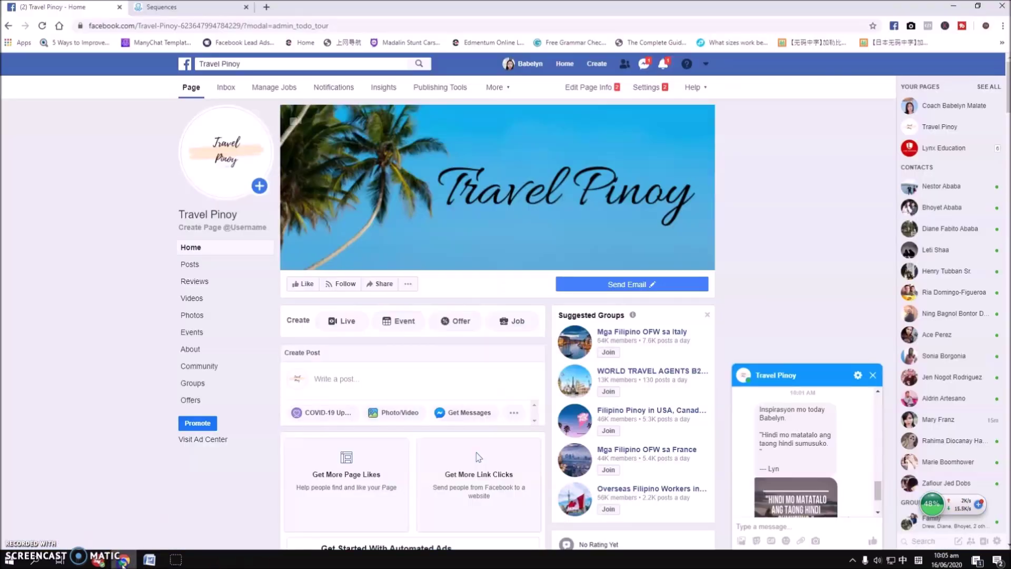
{"action": "left_click", "coordinate": [192, 9]}
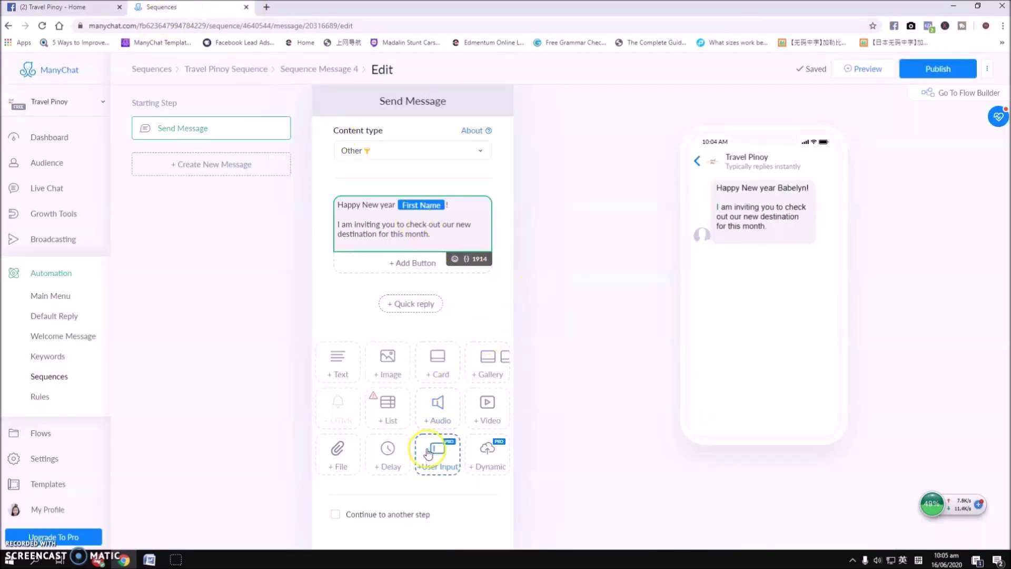
Add a video block to the message and upload the Year of the pig 2 video
{"action": "left_click", "coordinate": [487, 408]}
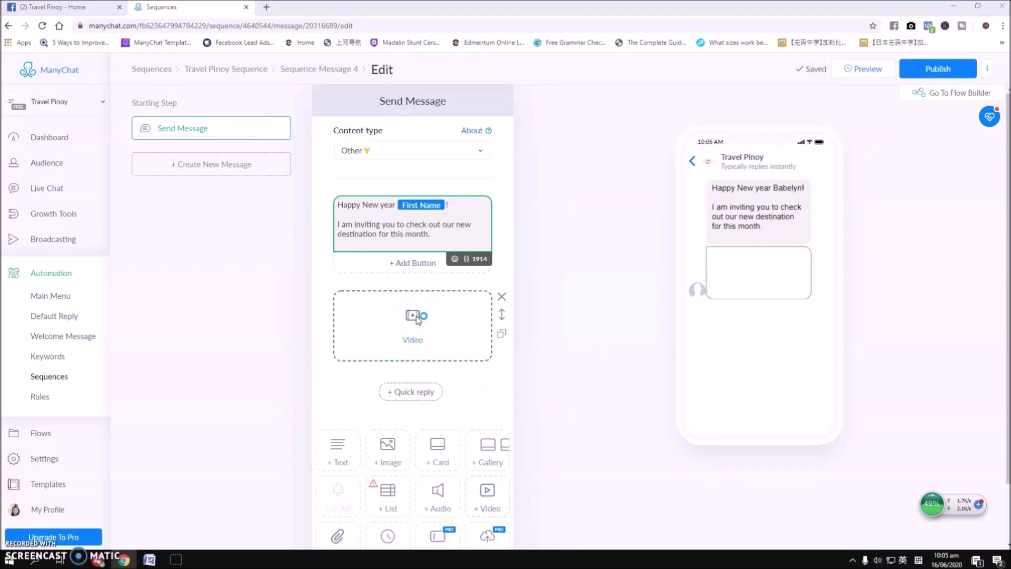
{"action": "left_click", "coordinate": [418, 318]}
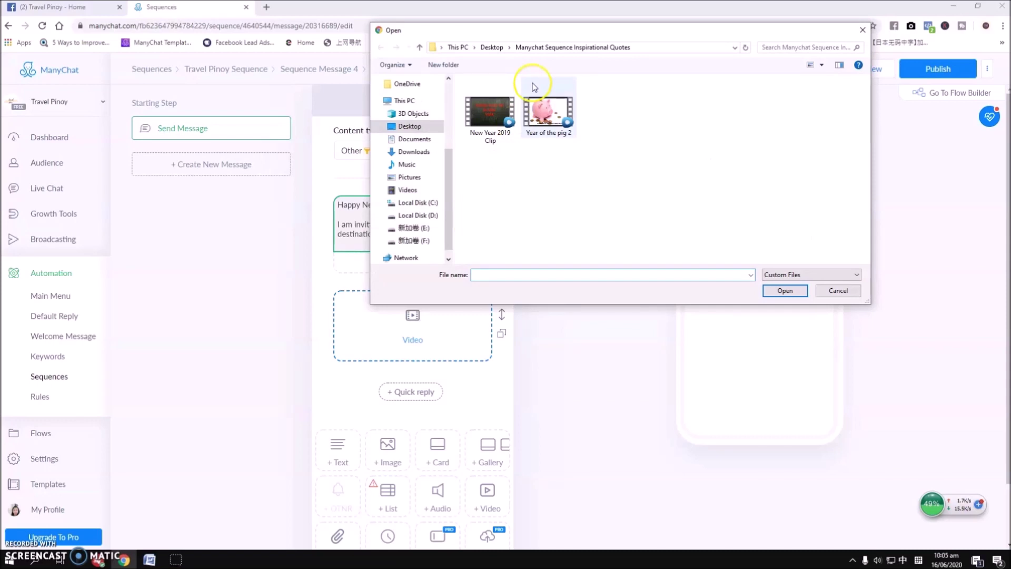
{"action": "mouse_move", "coordinate": [535, 33]}
{"action": "left_mouse_down"}
{"action": "mouse_move", "coordinate": [666, 53]}
{"action": "mouse_move", "coordinate": [652, 36]}
{"action": "left_mouse_up"}
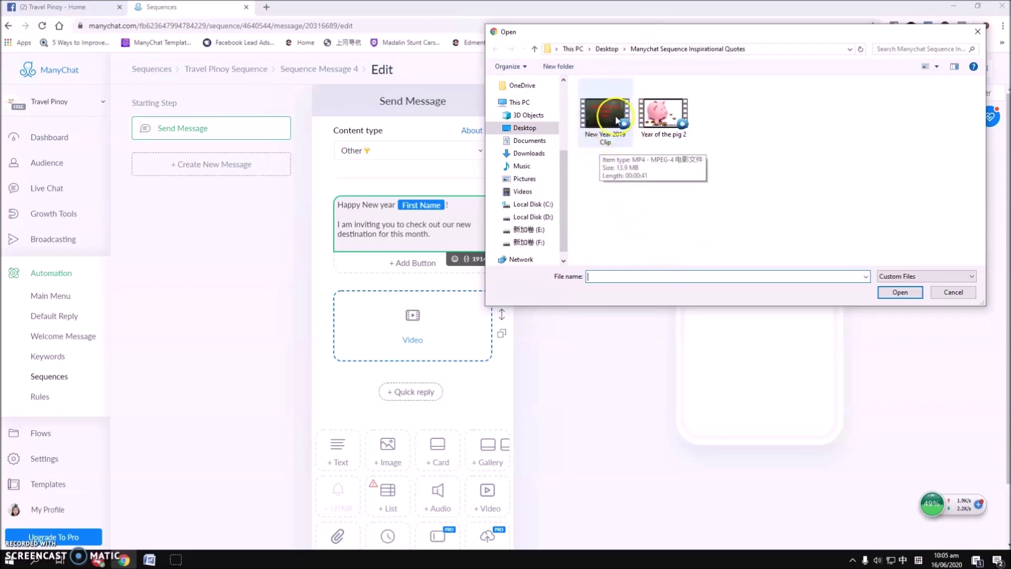
{"action": "left_click", "coordinate": [658, 122]}
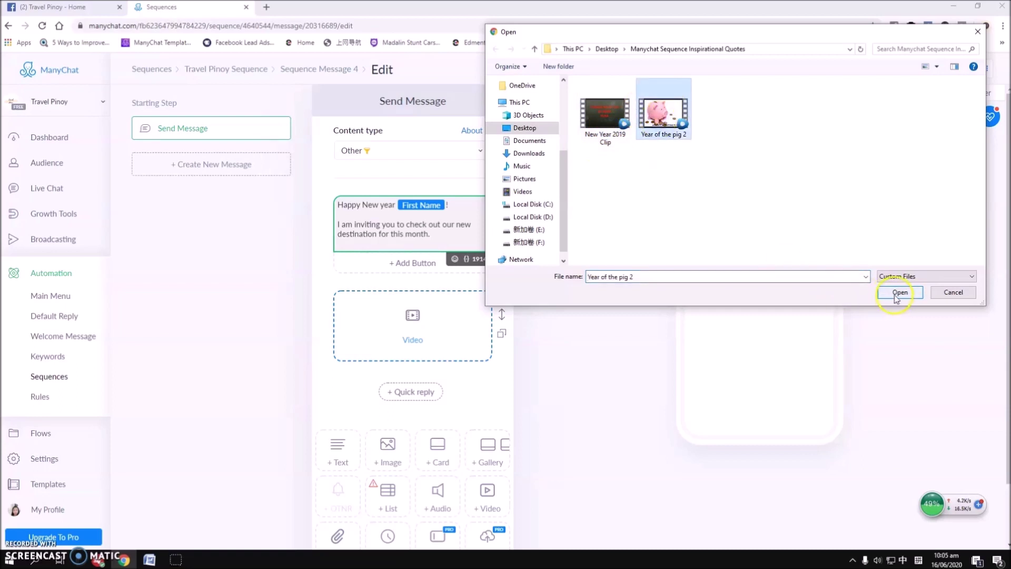
{"action": "left_click", "coordinate": [896, 293]}
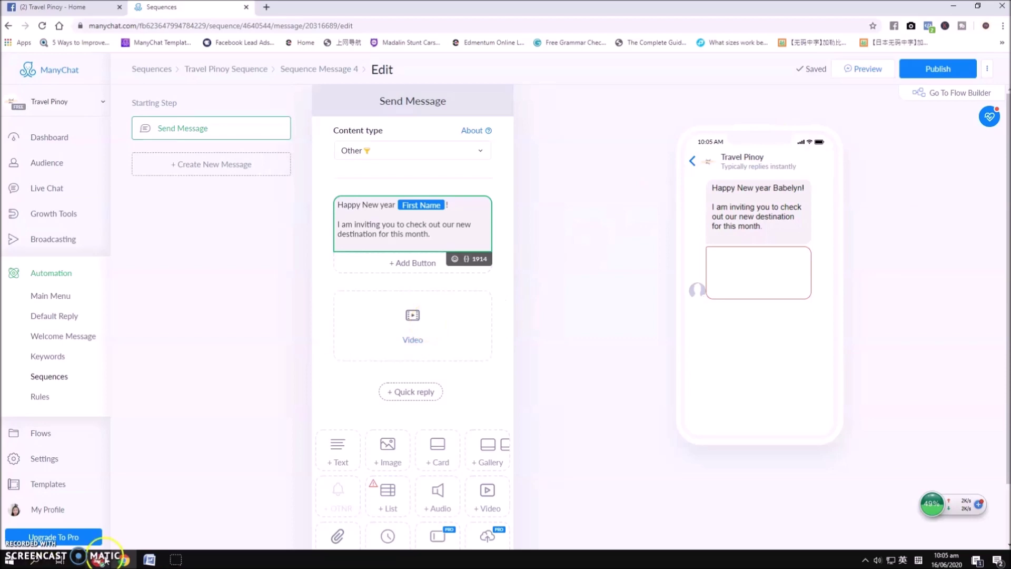
{"action": "left_click", "coordinate": [645, 240]}
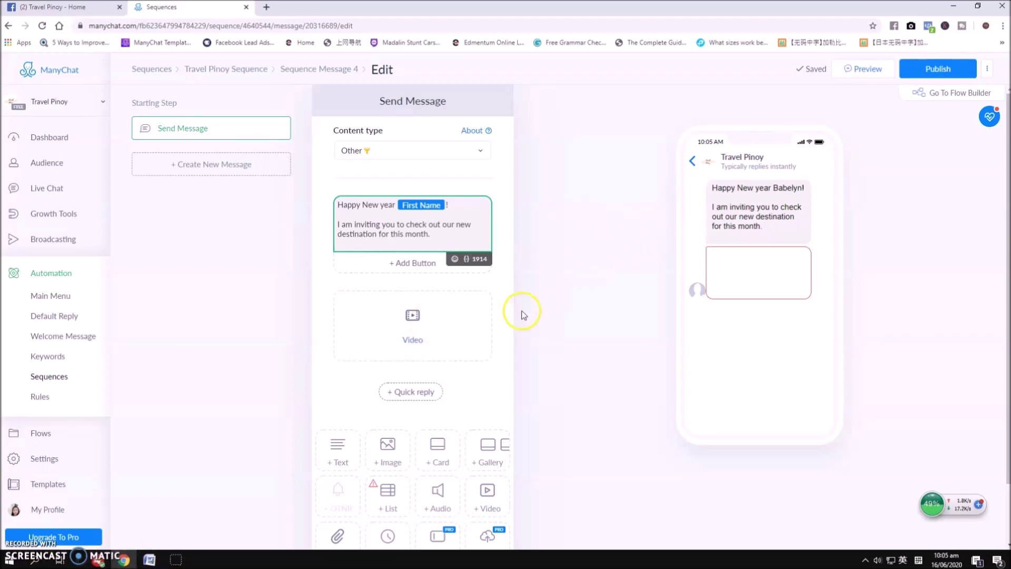
Replace the upload with the New Year 2019 Clip.mp4 video
{"action": "mouse_move", "coordinate": [412, 325]}
{"action": "left_click", "coordinate": [404, 330]}
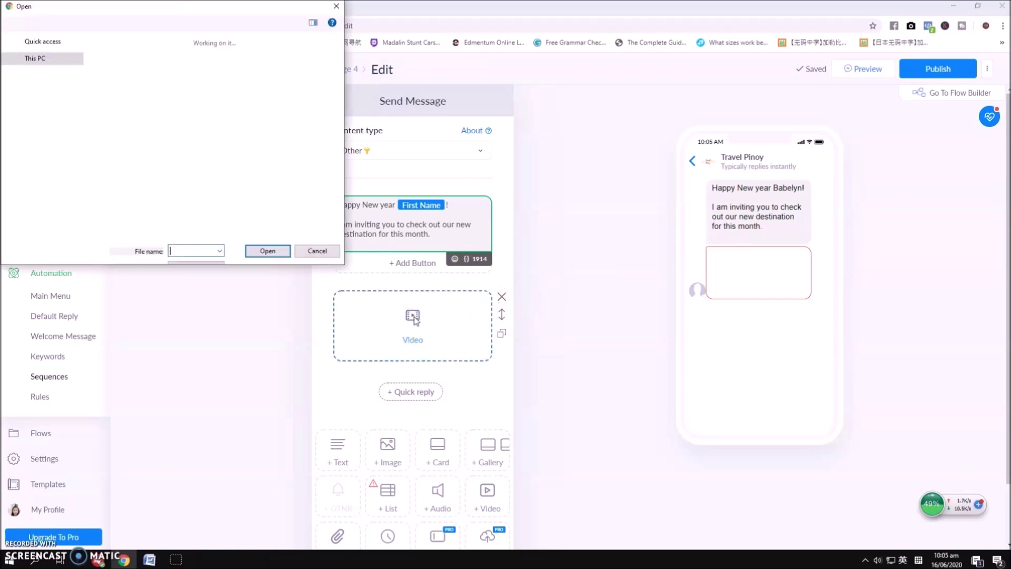
{"action": "left_click", "coordinate": [601, 122]}
{"action": "left_click", "coordinate": [898, 293]}
{"action": "left_click", "coordinate": [416, 325]}
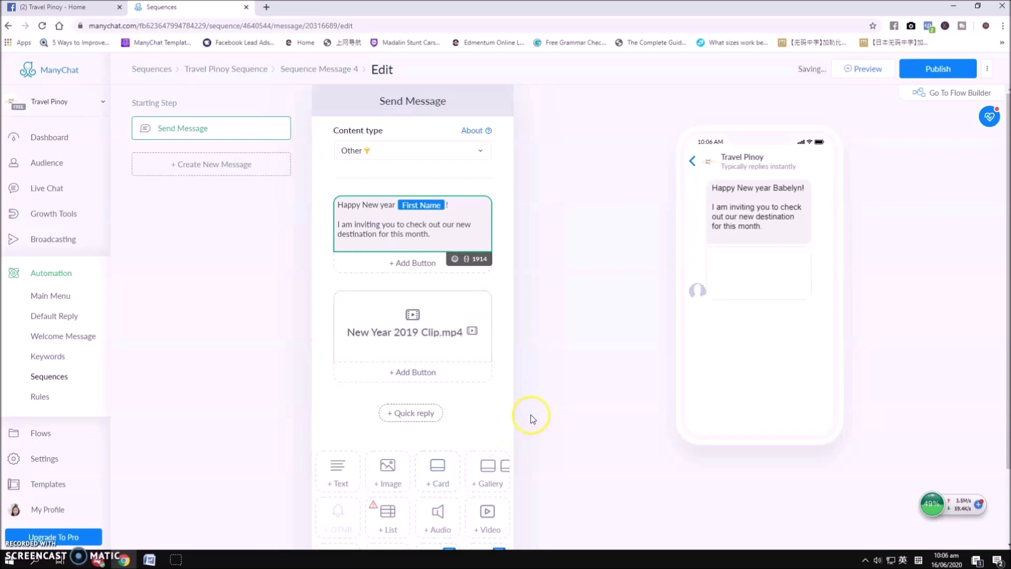
{"action": "scroll", "coordinate": [506, 400], "scroll_direction": "down", "scroll_amount": 1}
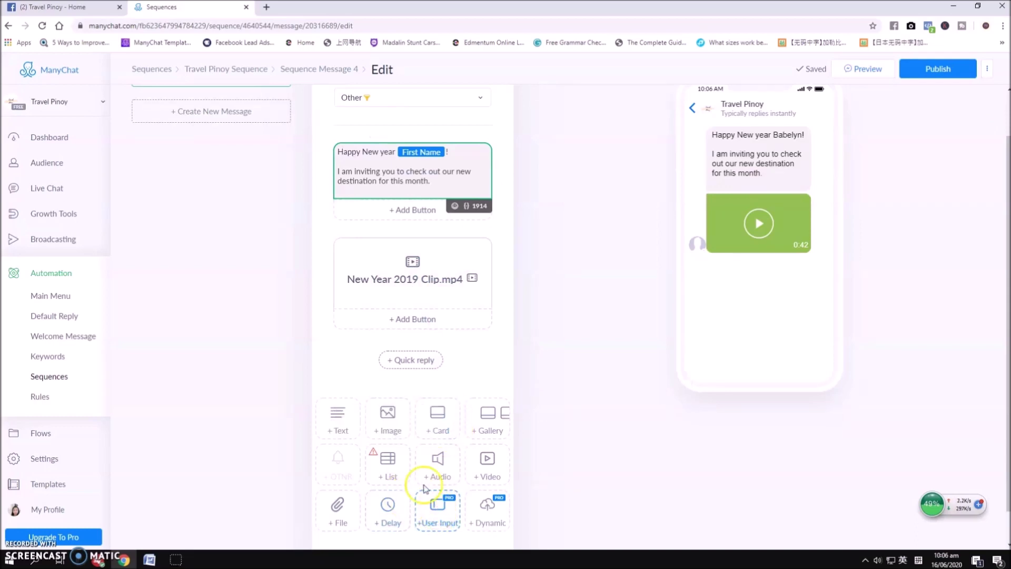
{"action": "left_click_drag", "start_coordinate": [487, 463], "coordinate": [421, 342]}
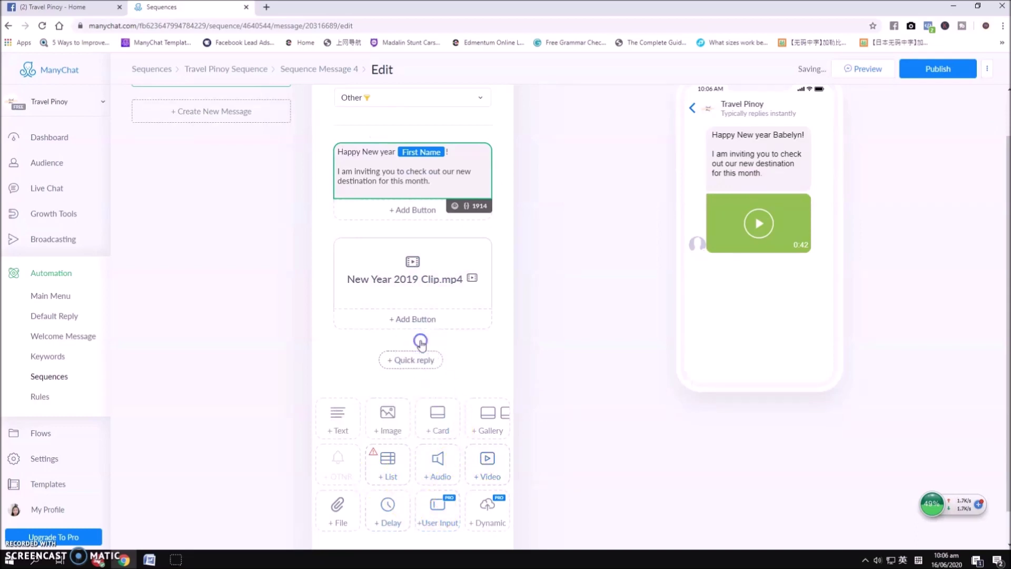
{"action": "left_click", "coordinate": [488, 470]}
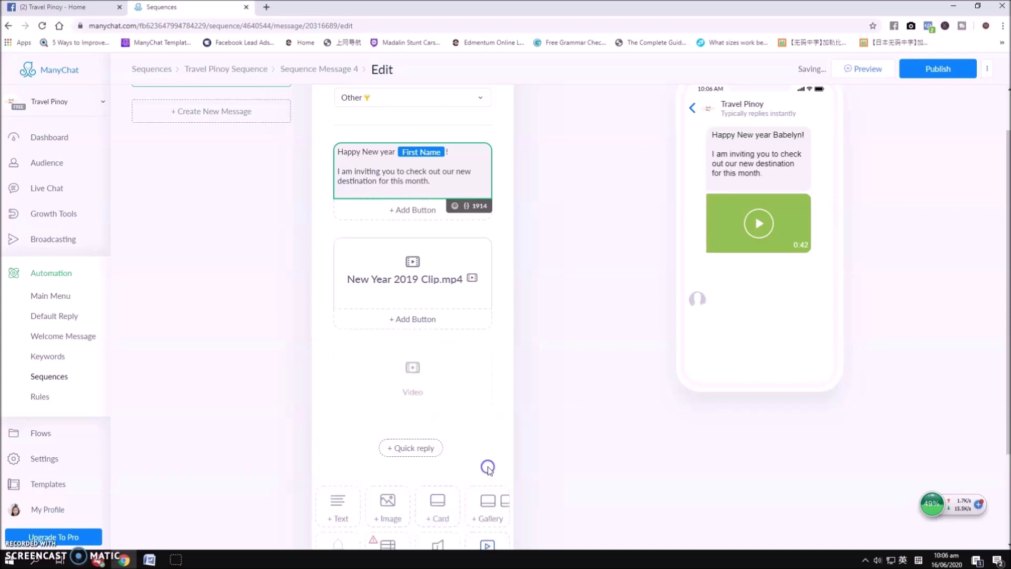
{"action": "scroll", "coordinate": [482, 421], "scroll_direction": "down", "scroll_amount": 1}
{"action": "left_click", "coordinate": [411, 321]}
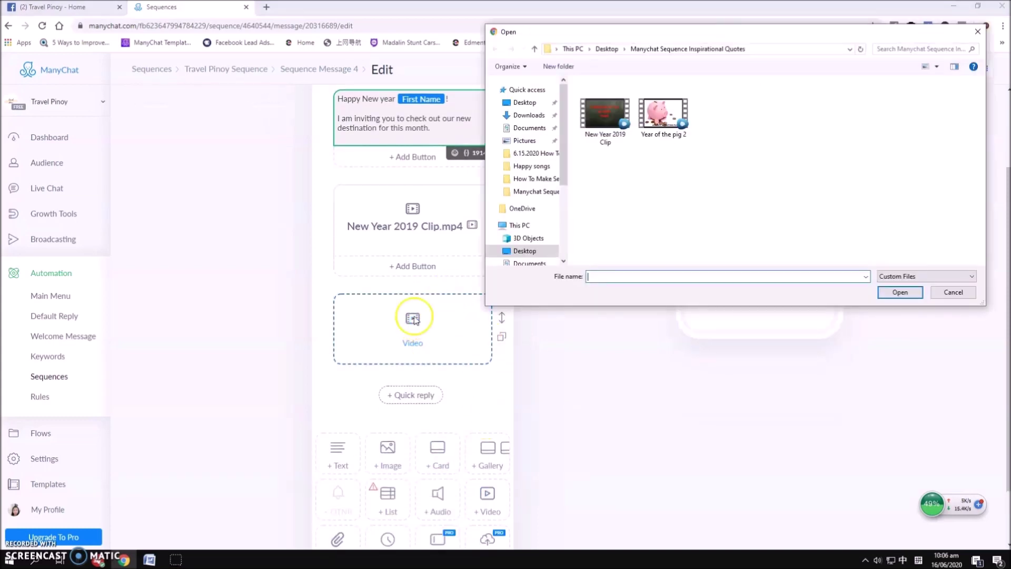
{"action": "left_click", "coordinate": [682, 114]}
{"action": "left_click", "coordinate": [658, 122]}
{"action": "left_click", "coordinate": [896, 291]}
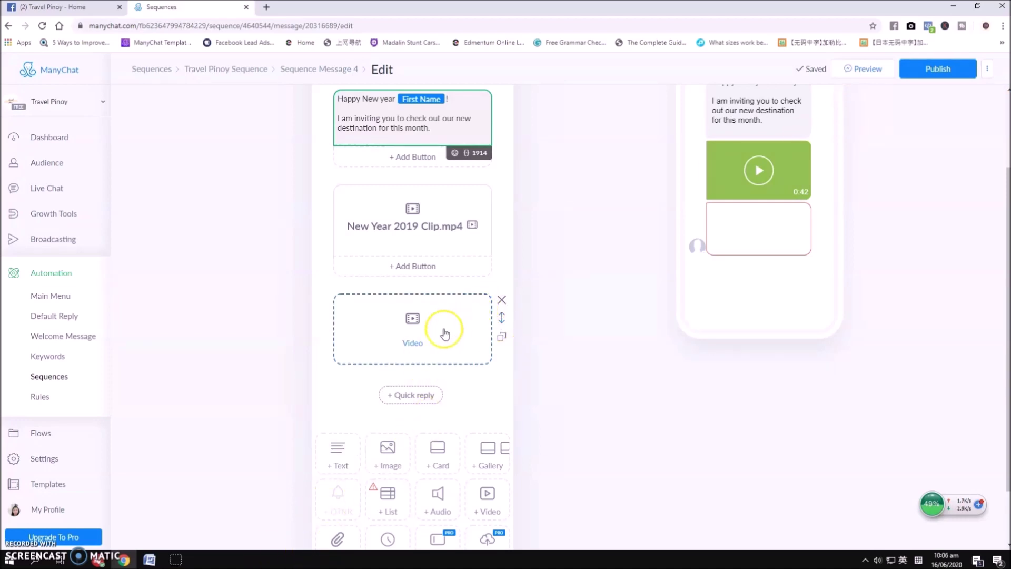
{"action": "left_click", "coordinate": [502, 298]}
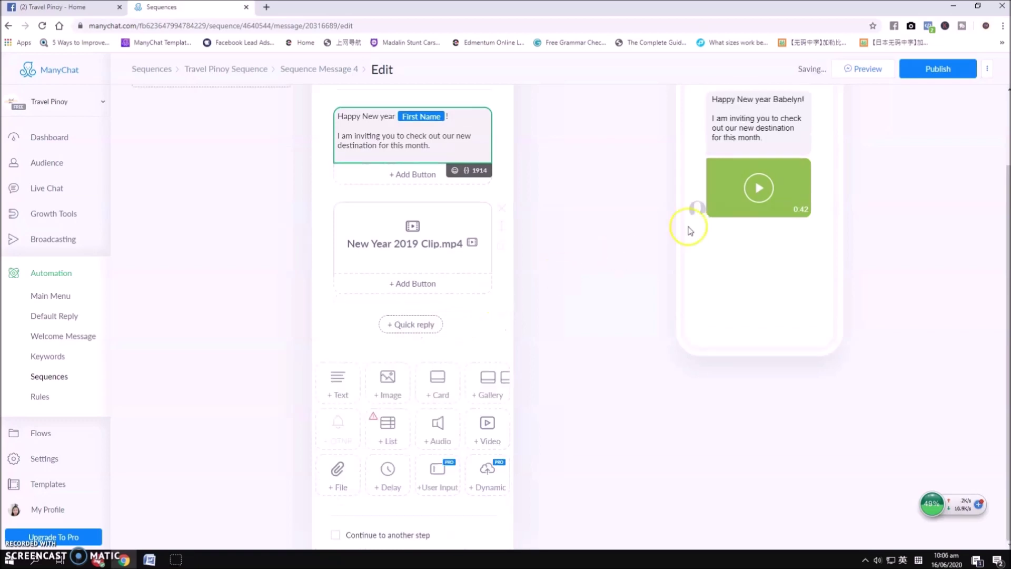
{"action": "scroll", "coordinate": [498, 142], "scroll_direction": "up", "scroll_amount": 2}
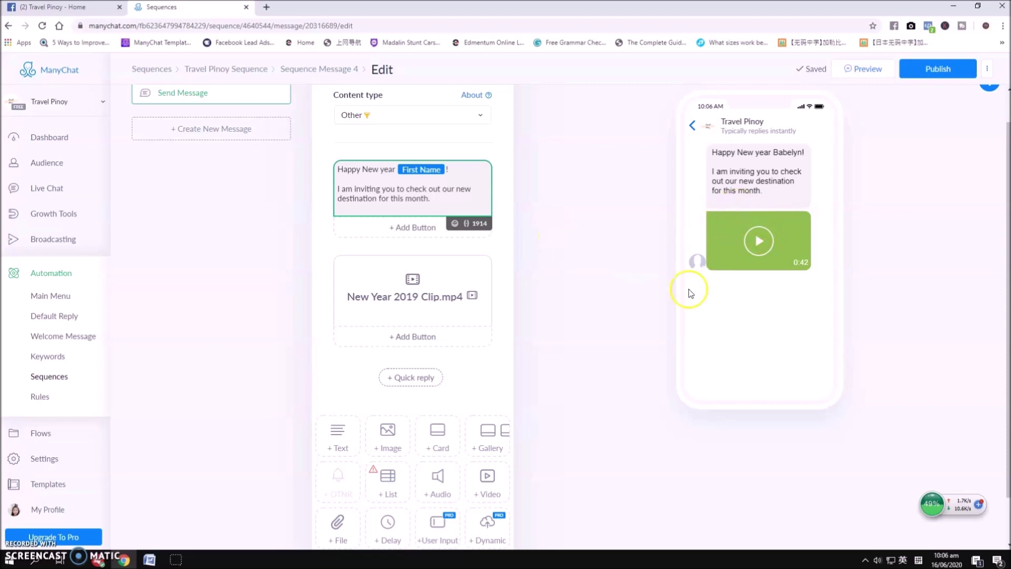
{"action": "scroll", "coordinate": [526, 395], "scroll_direction": "up", "scroll_amount": 1}
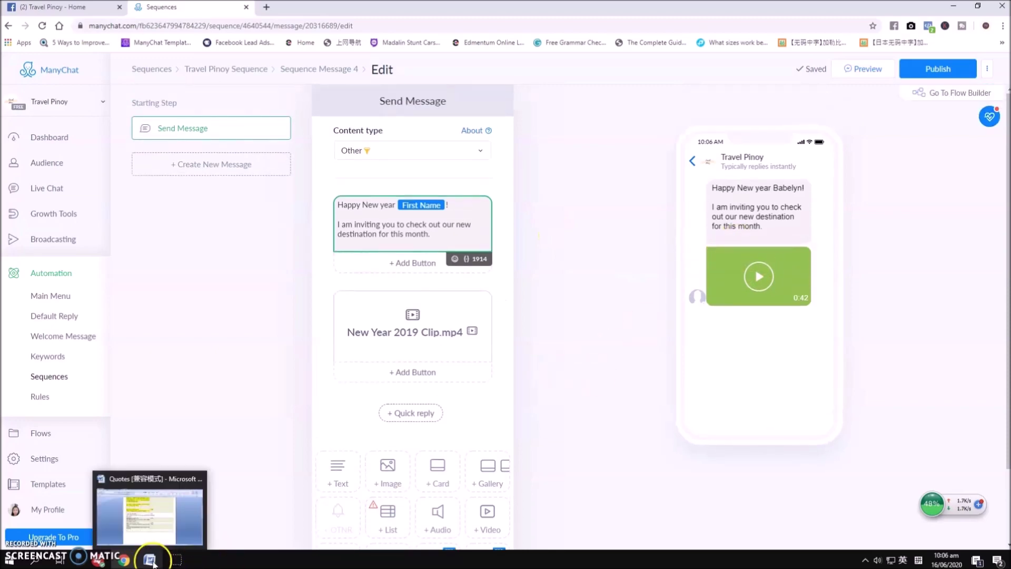
{"action": "left_click", "coordinate": [150, 560]}
Add a button titled 'Check the video here' to the greeting text
{"action": "left_click", "coordinate": [151, 561]}
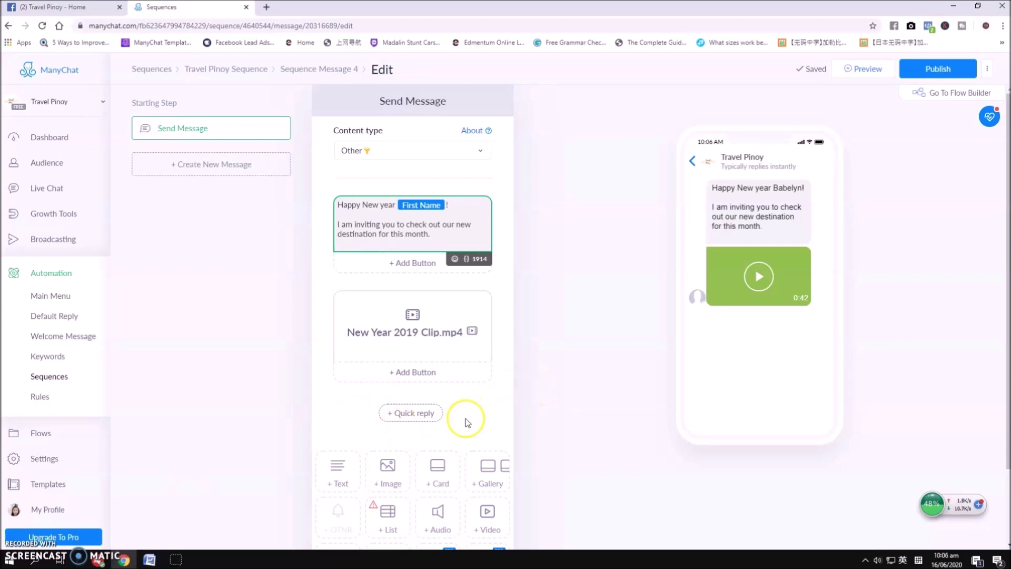
{"action": "mouse_move", "coordinate": [412, 262]}
{"action": "left_click", "coordinate": [398, 263]}
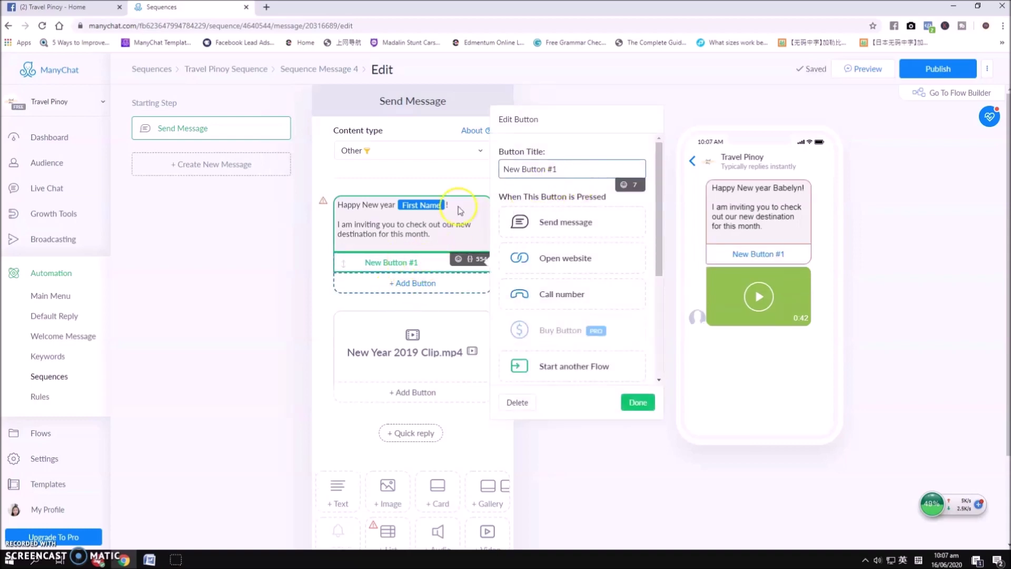
{"action": "left_click", "coordinate": [560, 169]}
{"action": "left_click_drag", "start_coordinate": [560, 169], "coordinate": [501, 170]}
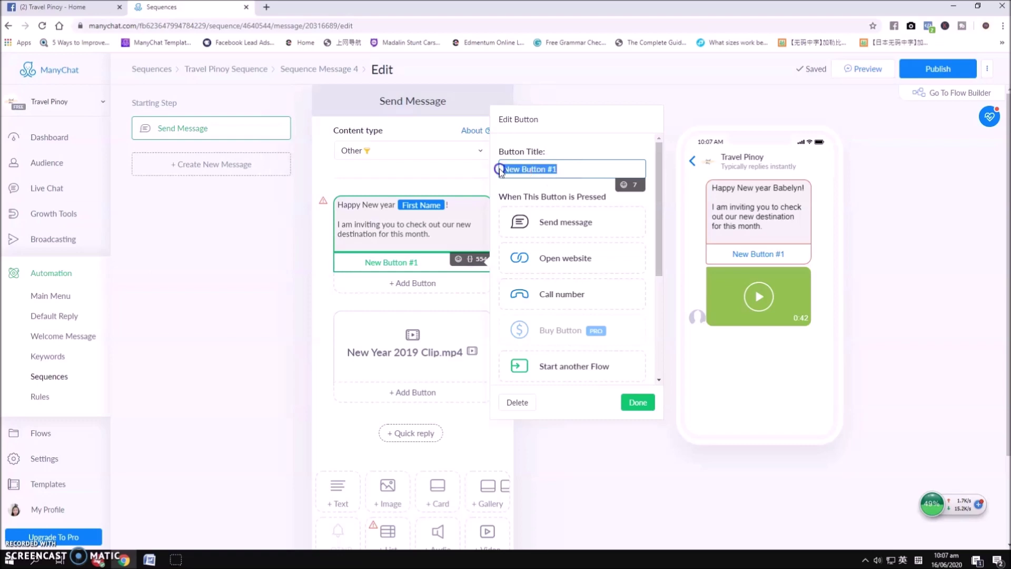
{"action": "type", "text": "Check the"}
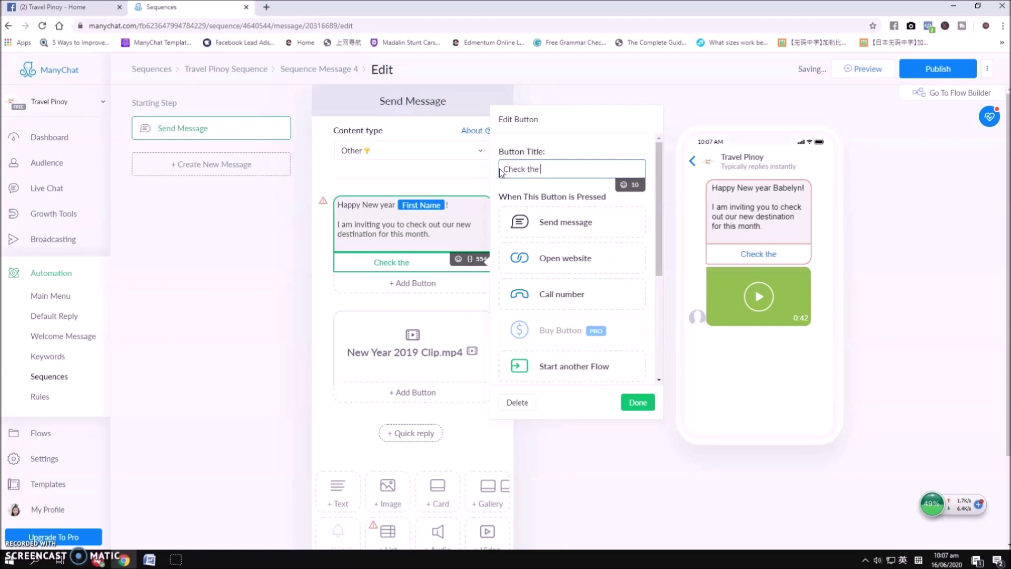
{"action": "type", "text": " o"}
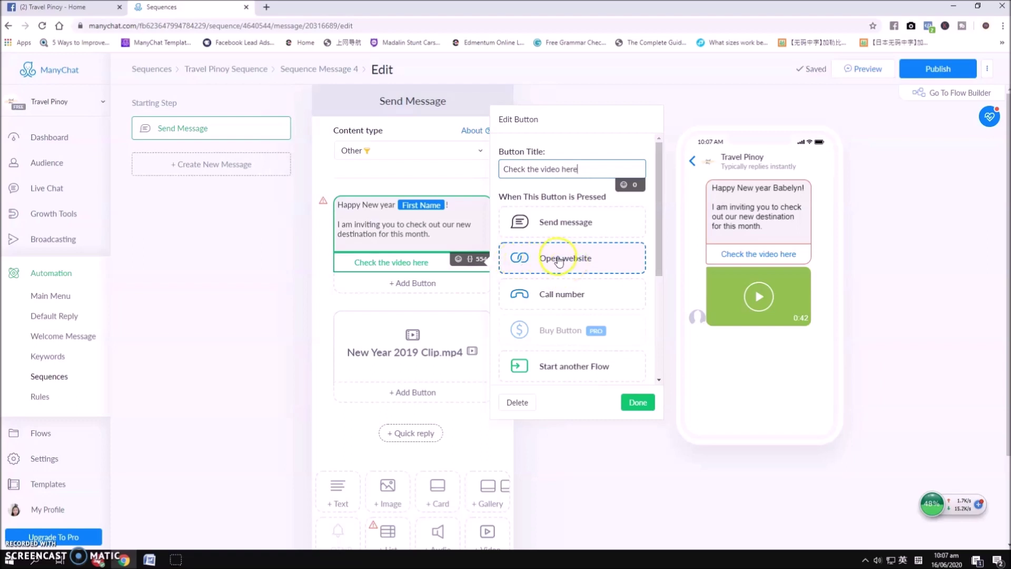
Set the button to open the creator's website address and confirm it
{"action": "left_click", "coordinate": [559, 261]}
{"action": "left_click", "coordinate": [543, 283]}
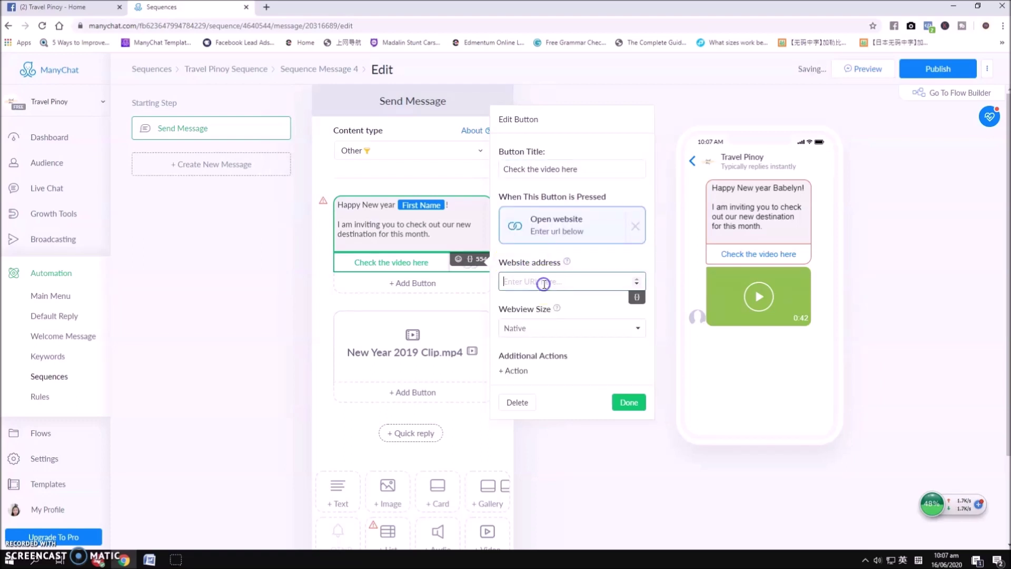
{"action": "type", "text": "www.babelynmalate.com"}
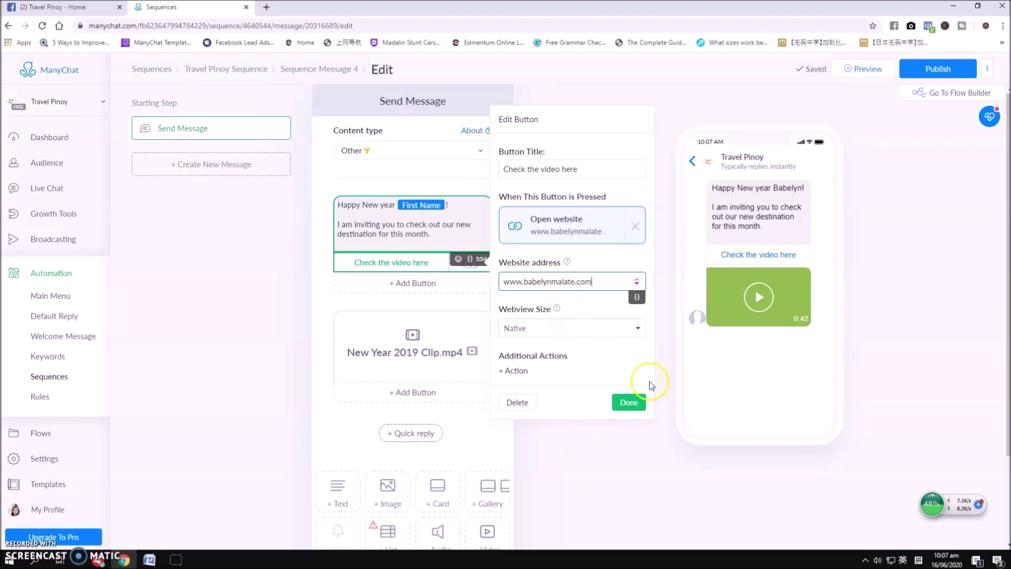
{"action": "left_click", "coordinate": [628, 403]}
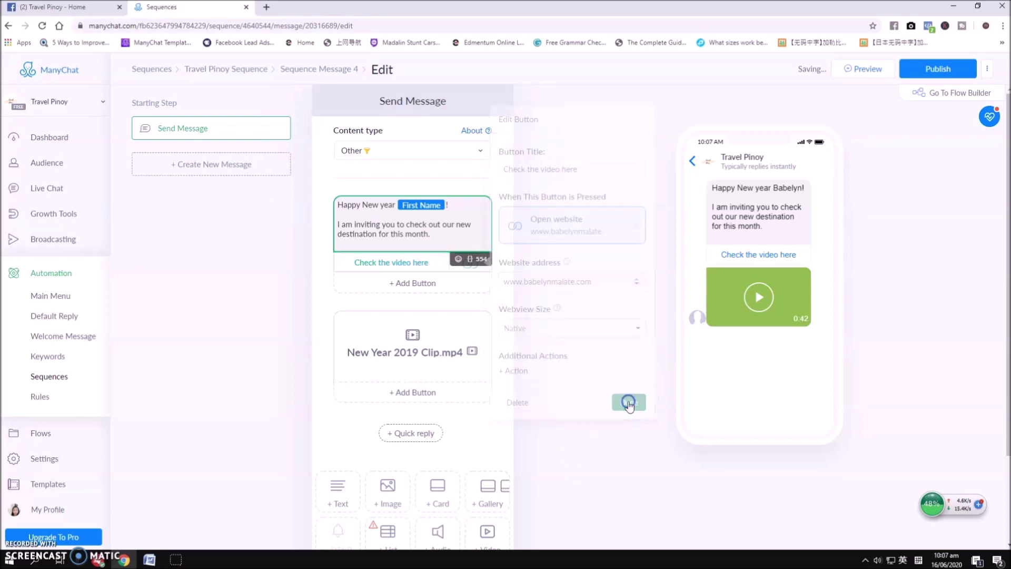
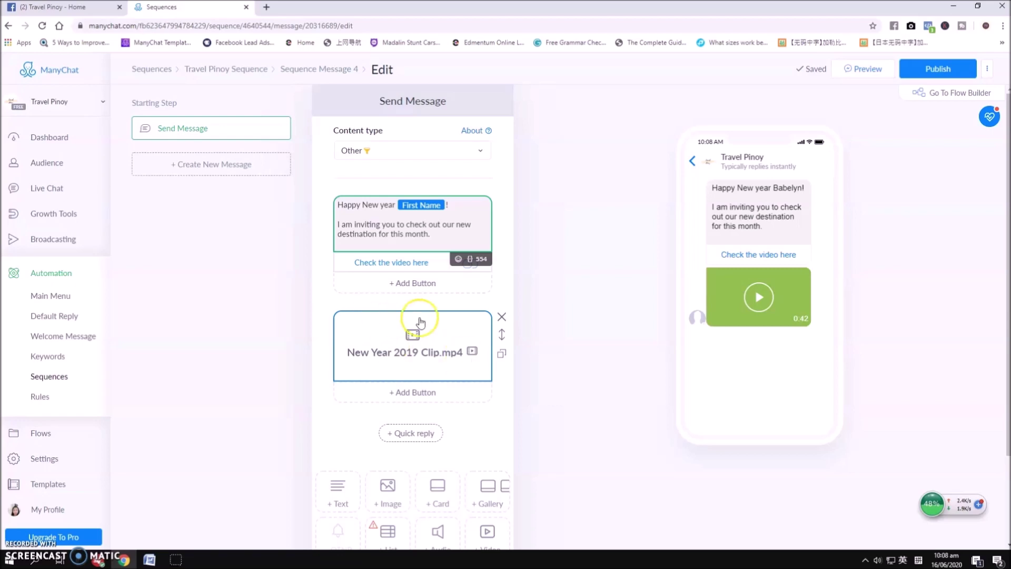
Add a 3-second typing delay and move it above the New Year 2019 Clip video
{"action": "left_click", "coordinate": [426, 263]}
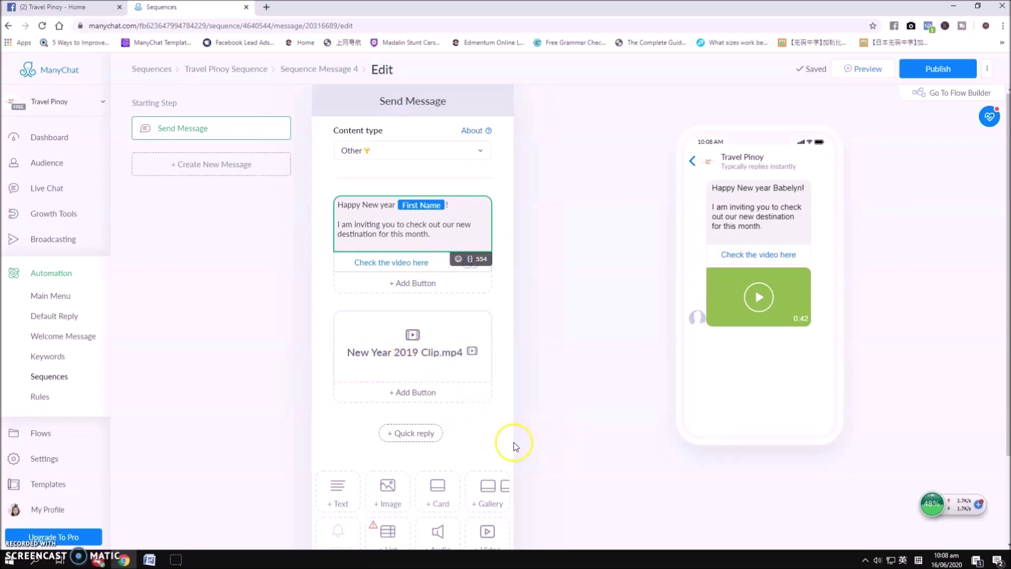
{"action": "scroll", "coordinate": [468, 505], "scroll_direction": "down", "scroll_amount": 1}
{"action": "scroll", "coordinate": [480, 526], "scroll_direction": "down", "scroll_amount": 1}
{"action": "left_click", "coordinate": [390, 476]}
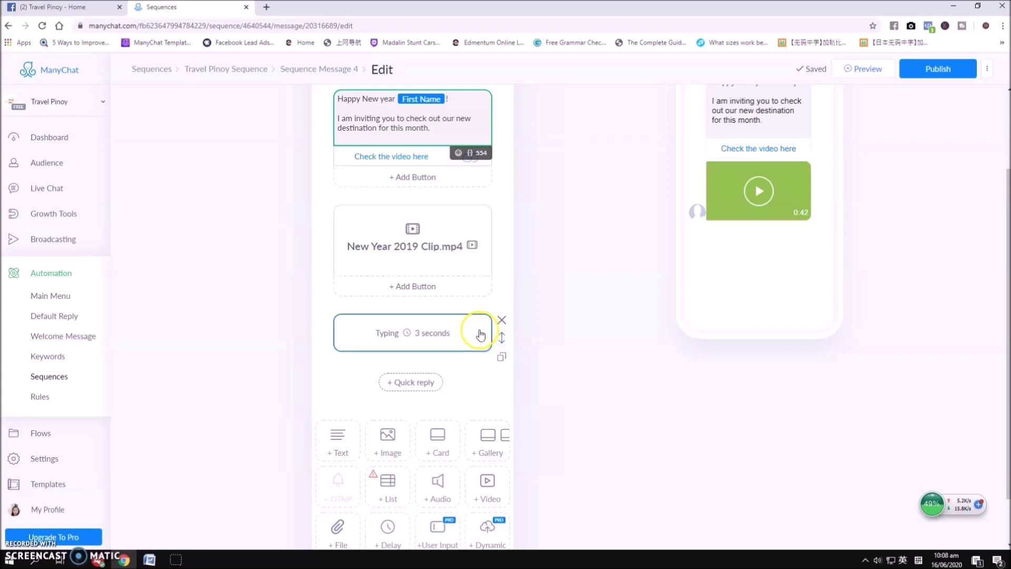
{"action": "left_click_drag", "start_coordinate": [477, 332], "coordinate": [484, 285]}
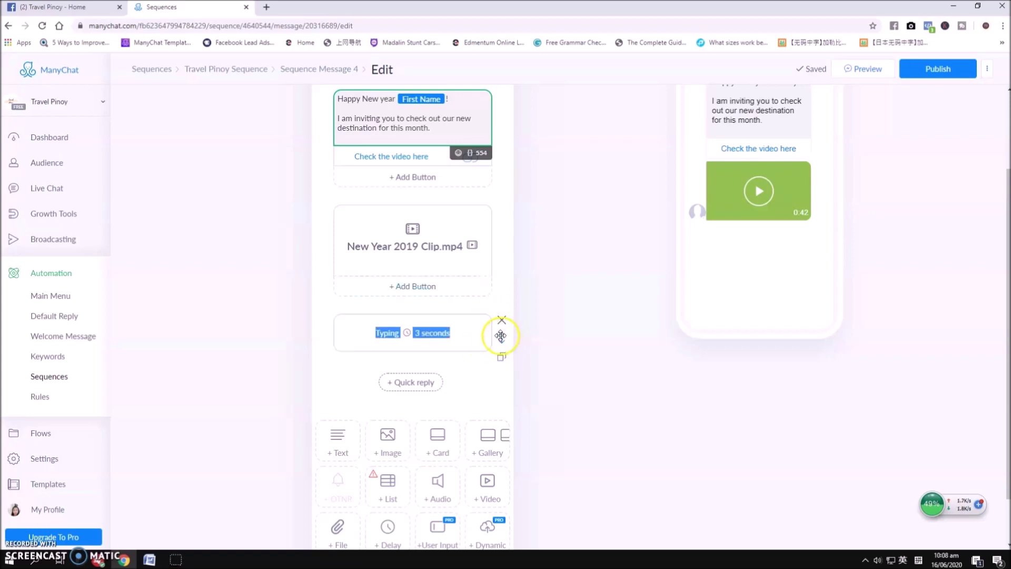
{"action": "left_click_drag", "start_coordinate": [489, 333], "coordinate": [492, 224]}
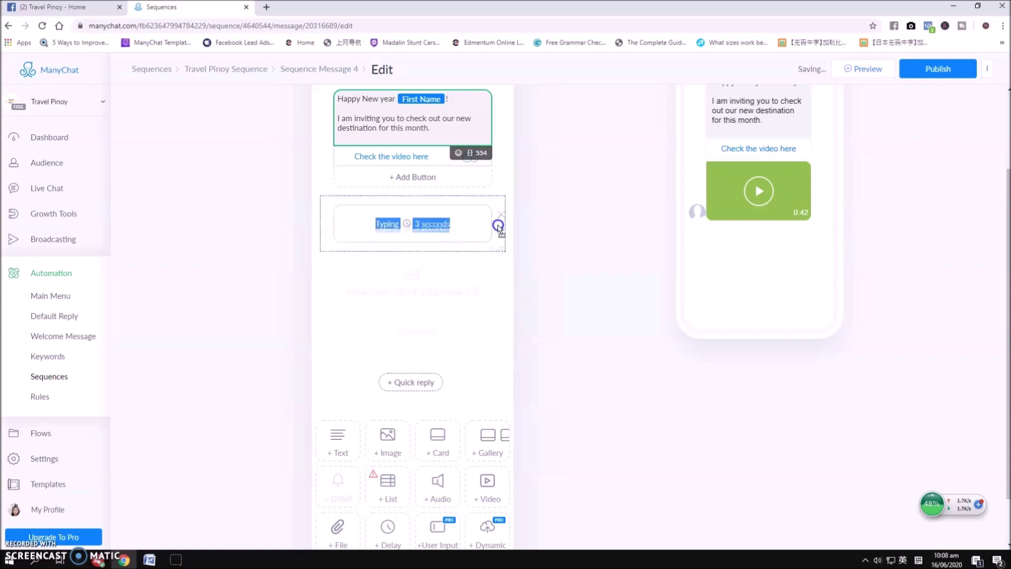
Clear the stray text selection and send a preview of the message to Messenger
{"action": "left_click", "coordinate": [540, 289]}
{"action": "mouse_move", "coordinate": [412, 300]}
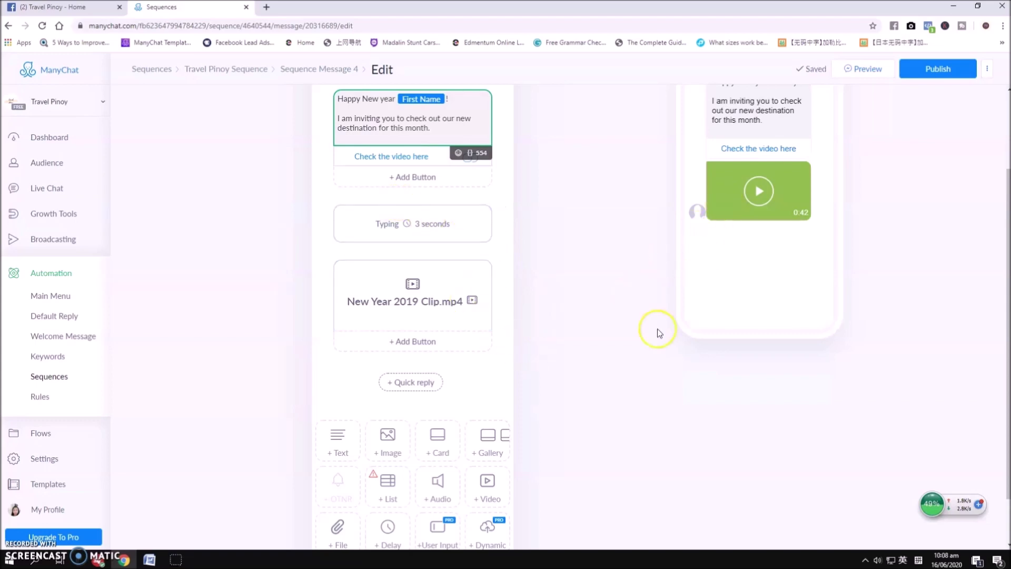
{"action": "scroll", "coordinate": [546, 351], "scroll_direction": "up", "scroll_amount": 1}
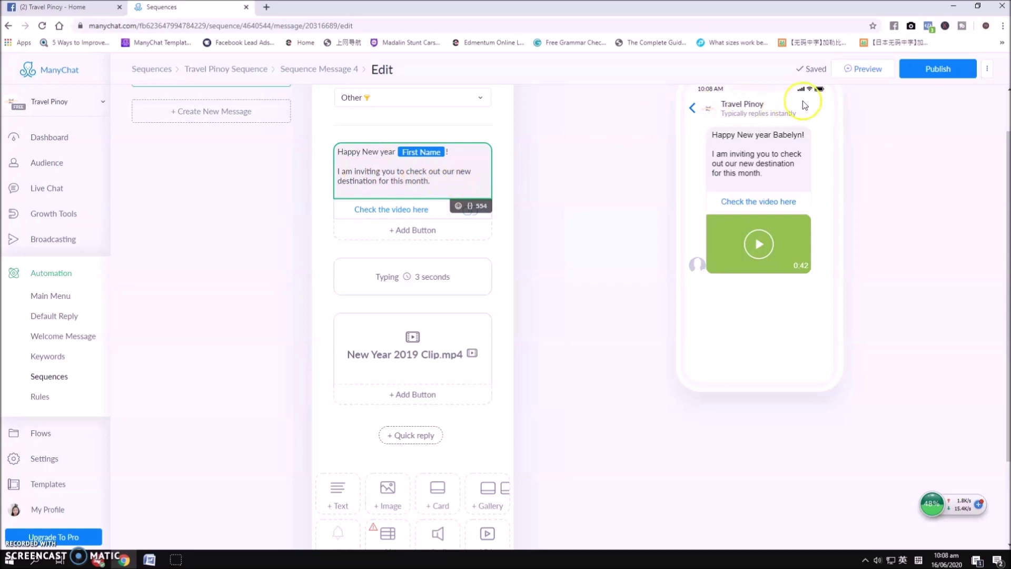
{"action": "left_click", "coordinate": [860, 70]}
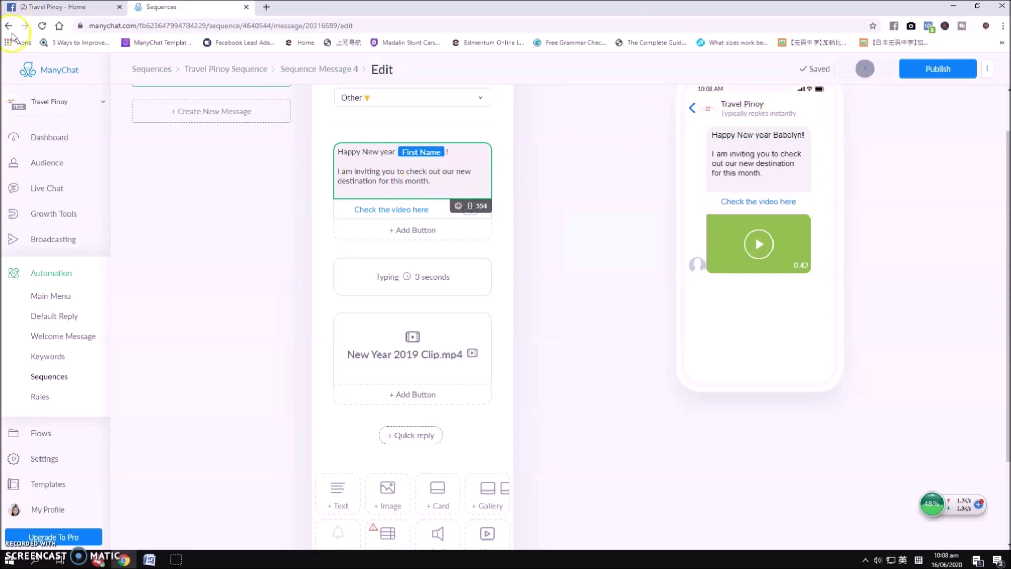
Open 'Check the video here' in the Travel Pinoy Messenger chat and play the preview video
{"action": "left_click", "coordinate": [56, 7]}
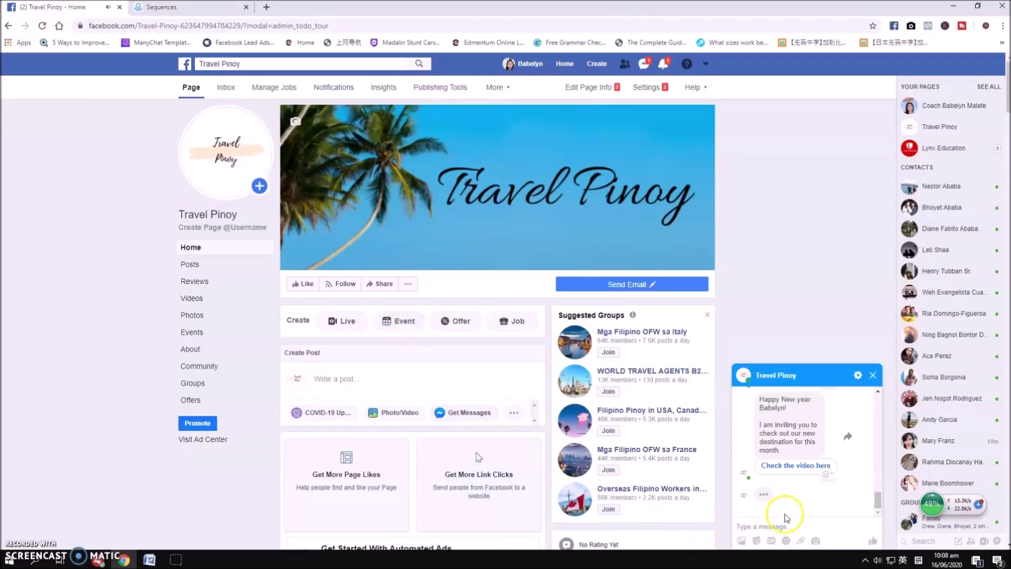
{"action": "left_click", "coordinate": [809, 471]}
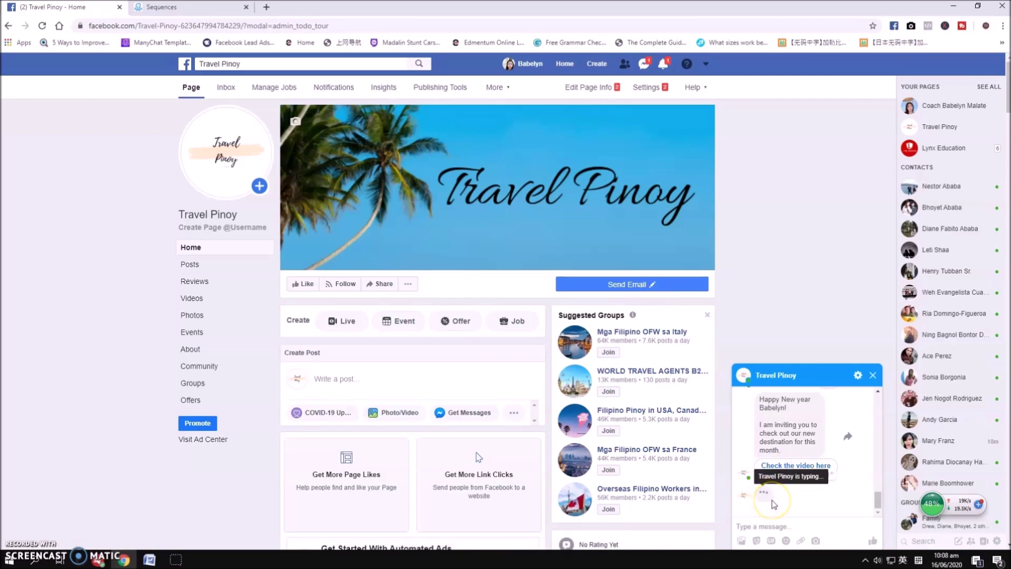
{"action": "left_click", "coordinate": [779, 502]}
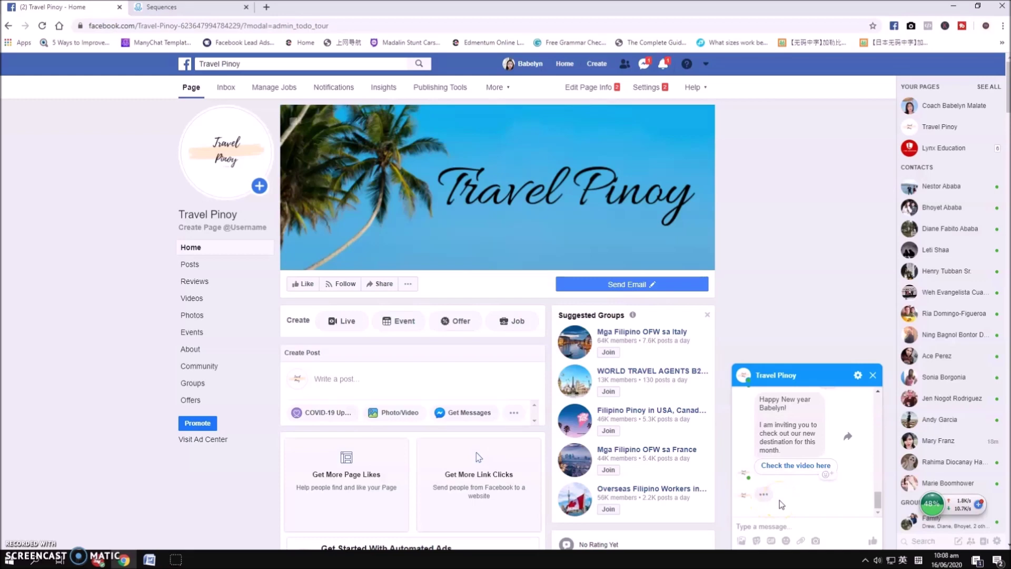
{"action": "left_click", "coordinate": [880, 506]}
{"action": "left_click_drag", "start_coordinate": [880, 506], "coordinate": [813, 504]}
{"action": "left_click", "coordinate": [860, 495]}
{"action": "left_click", "coordinate": [863, 489]}
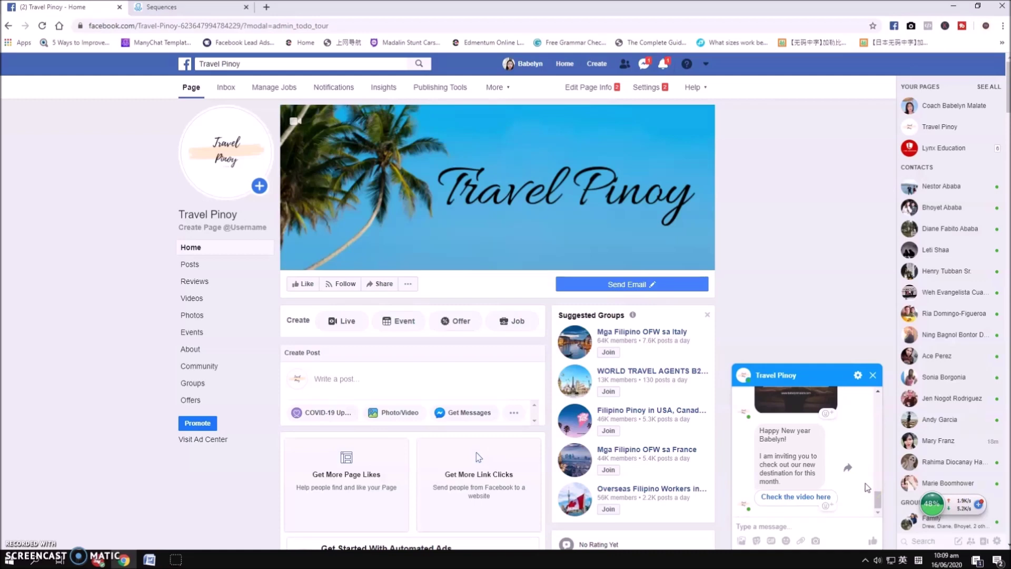
{"action": "left_click", "coordinate": [855, 493]}
{"action": "mouse_move", "coordinate": [793, 478]}
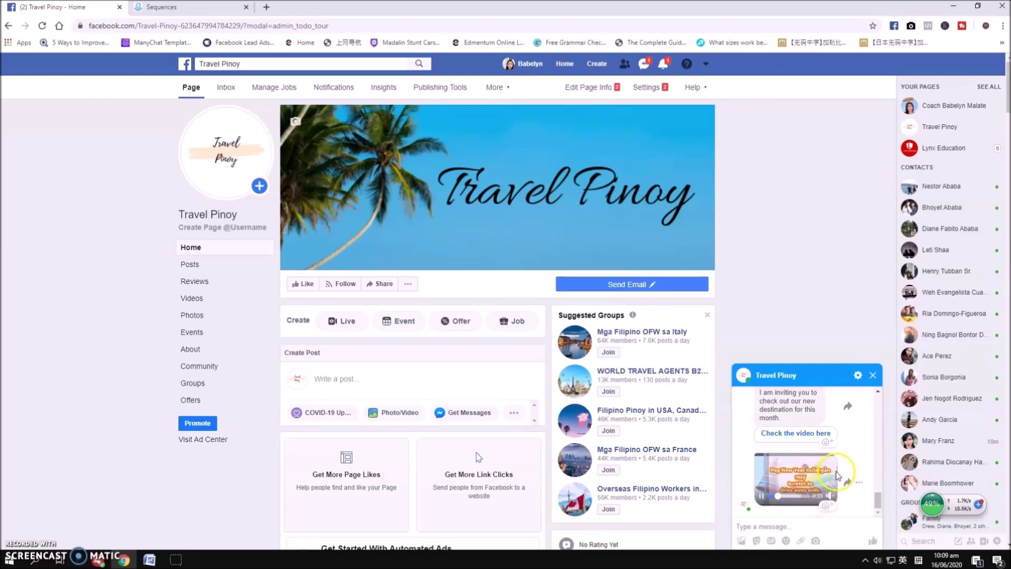
{"action": "scroll", "coordinate": [839, 475], "scroll_direction": "up", "scroll_amount": 1}
{"action": "scroll", "coordinate": [838, 475], "scroll_direction": "down", "scroll_amount": 1}
{"action": "scroll", "coordinate": [839, 476], "scroll_direction": "up", "scroll_amount": 1}
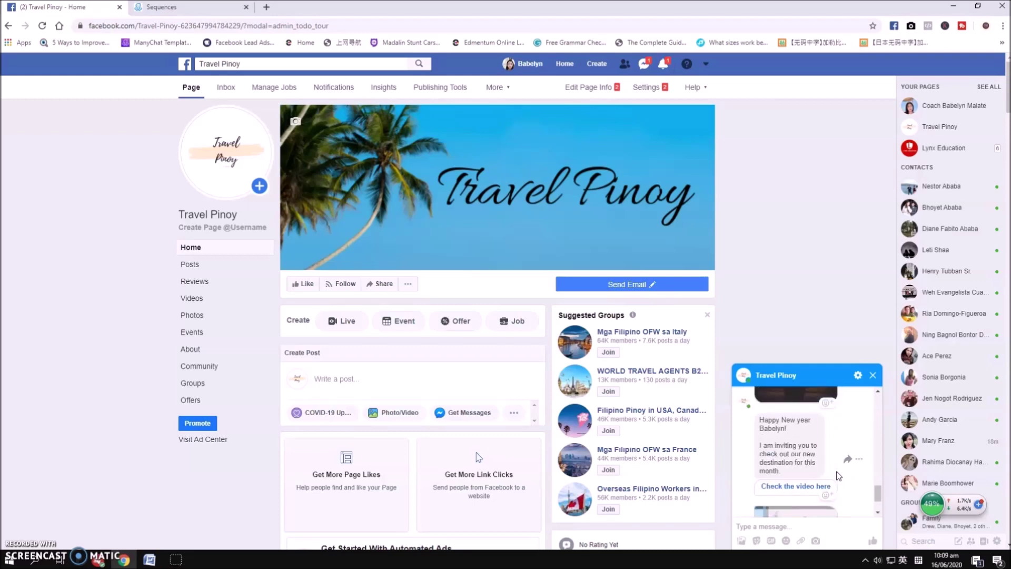
Publish Sequence Message 4 back in ManyChat
{"action": "left_click", "coordinate": [189, 7]}
{"action": "left_click", "coordinate": [709, 226]}
{"action": "left_click", "coordinate": [936, 72]}
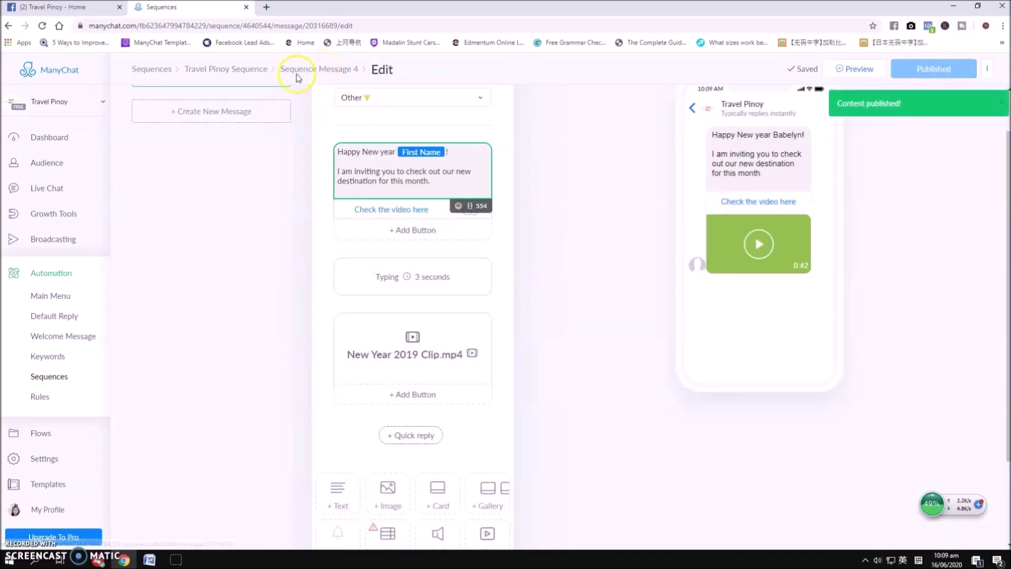
Retitle Sequence Message 4 as 'Video message' and return to the Travel Pinoy Sequence list
{"action": "left_click", "coordinate": [318, 71]}
{"action": "left_click", "coordinate": [332, 71]}
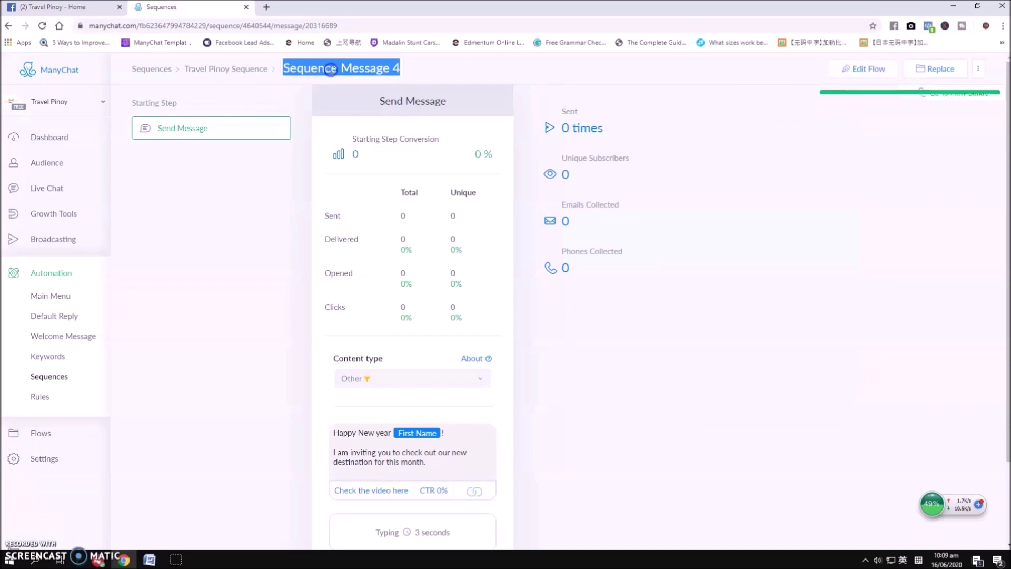
{"action": "type", "text": "Video"}
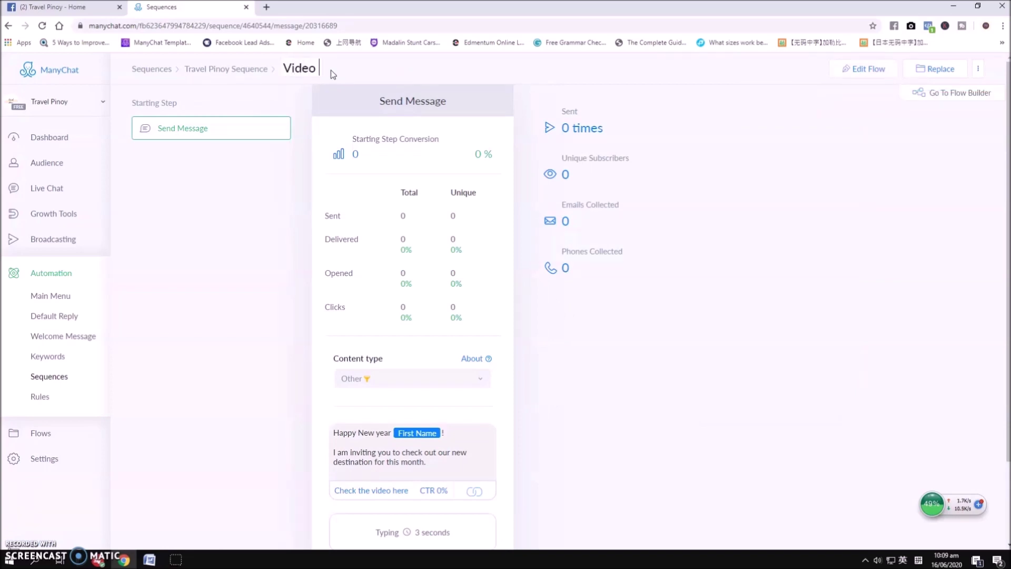
{"action": "type", "text": "message"}
{"action": "left_click", "coordinate": [288, 102]}
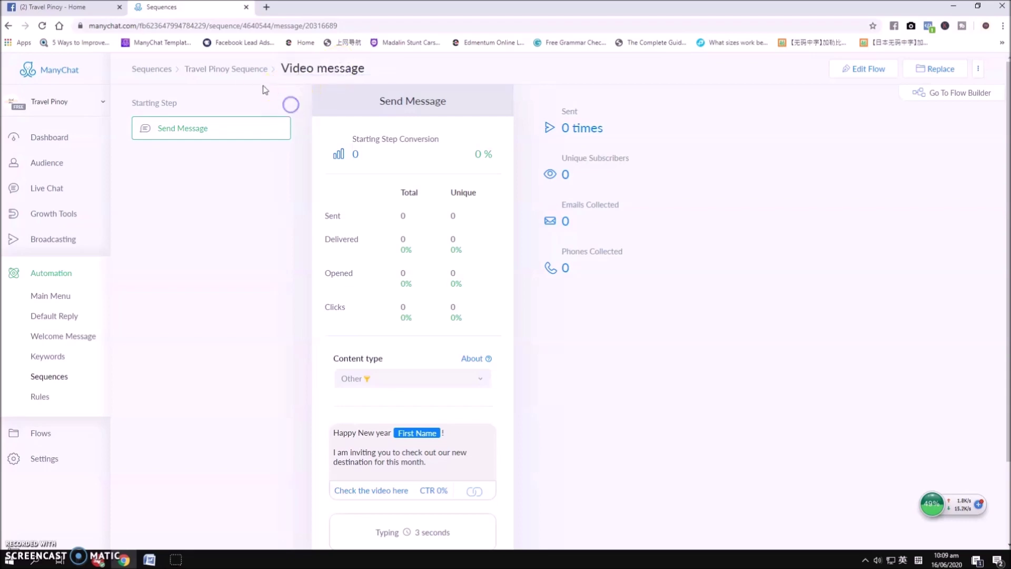
{"action": "left_click", "coordinate": [228, 73]}
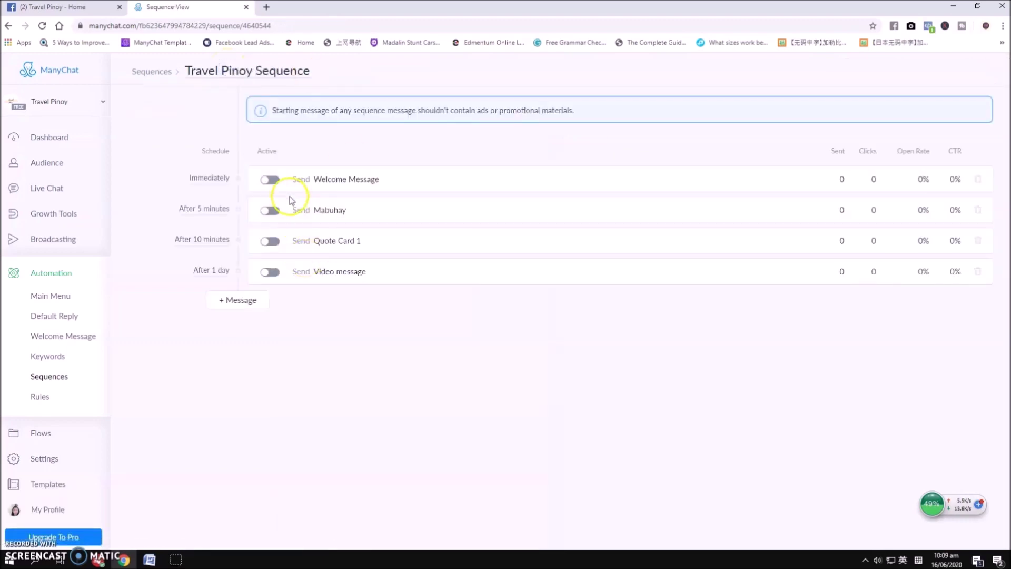
Reschedule the Video message to send after 10 minutes
{"action": "left_click", "coordinate": [201, 270]}
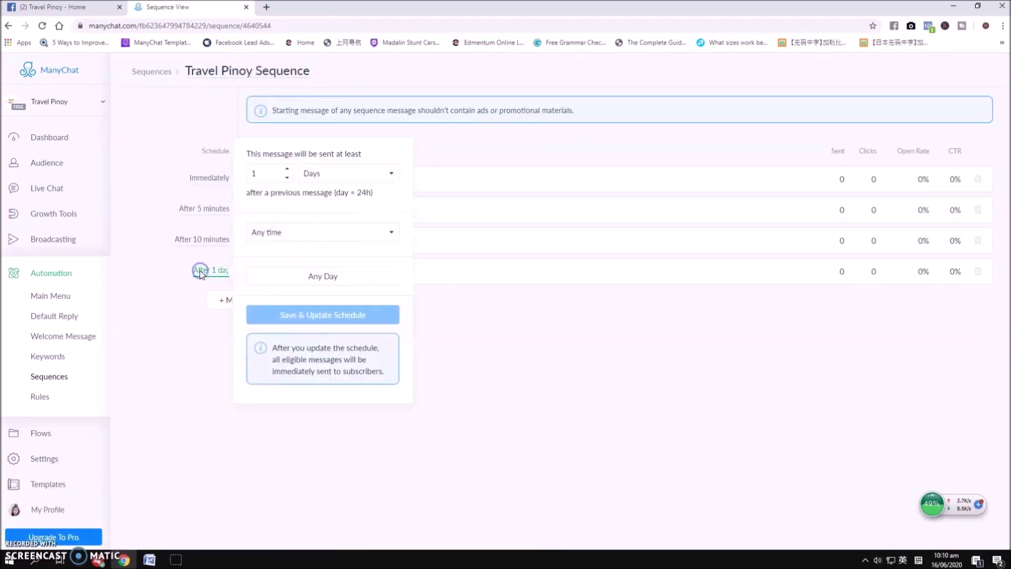
{"action": "left_click", "coordinate": [316, 173]}
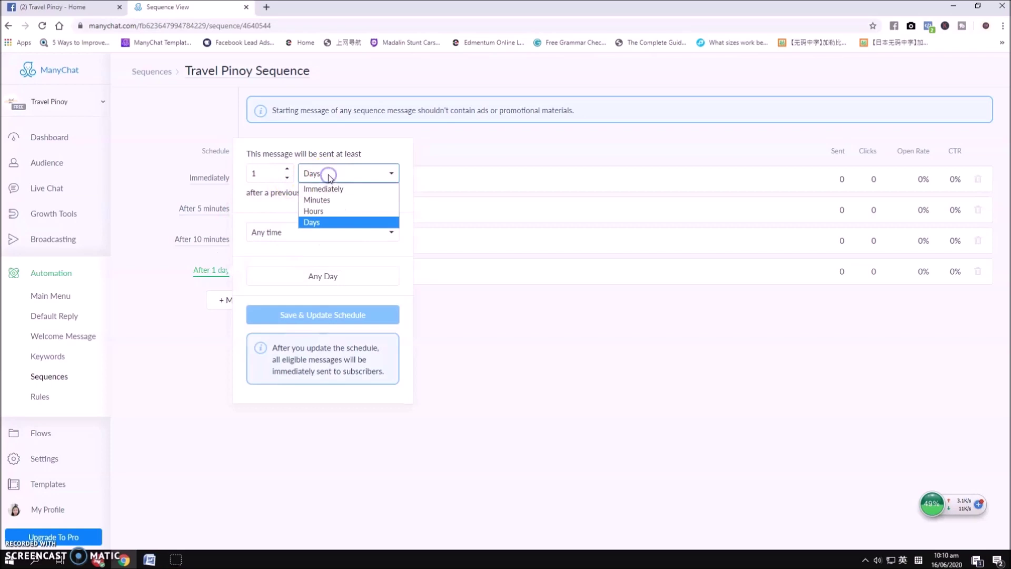
{"action": "left_click", "coordinate": [319, 201]}
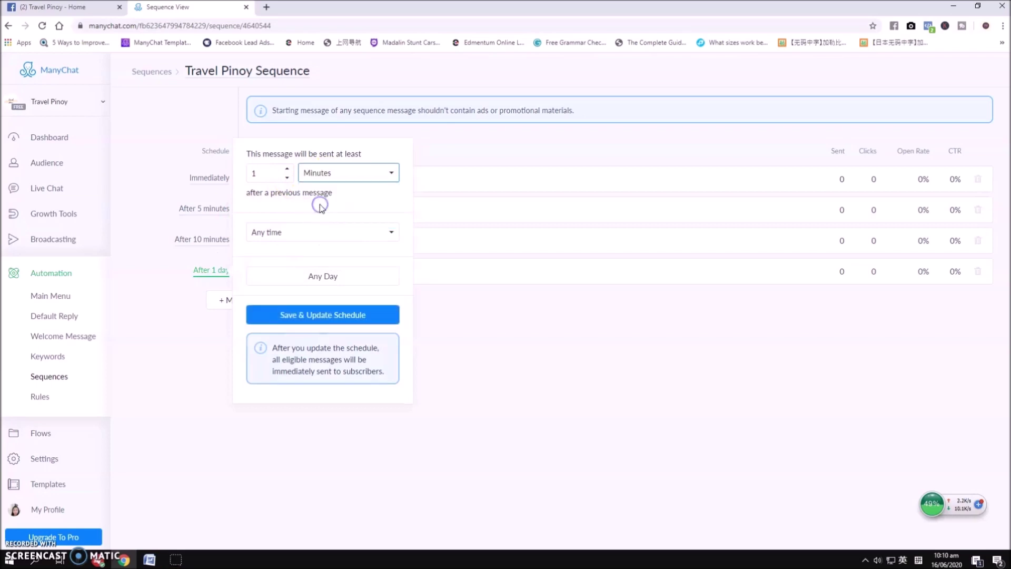
{"action": "left_click", "coordinate": [286, 178]}
{"action": "left_click", "coordinate": [287, 168]}
{"action": "left_click", "coordinate": [287, 168]}
{"action": "left_click", "coordinate": [287, 168]}
{"action": "left_click", "coordinate": [287, 168]}
{"action": "left_click", "coordinate": [287, 168]}
{"action": "left_click", "coordinate": [286, 168]}
{"action": "left_click", "coordinate": [287, 168]}
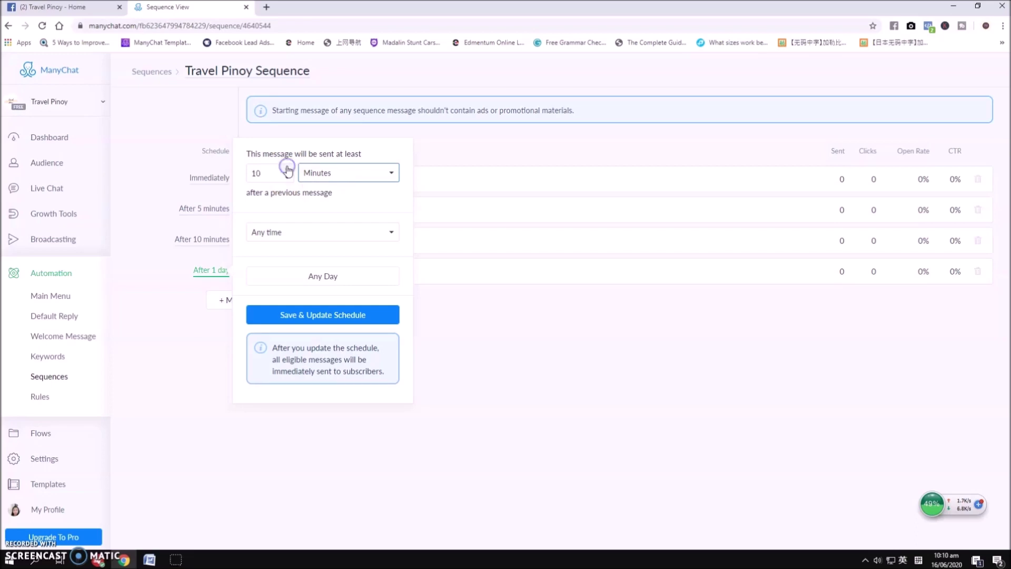
{"action": "left_click", "coordinate": [347, 314]}
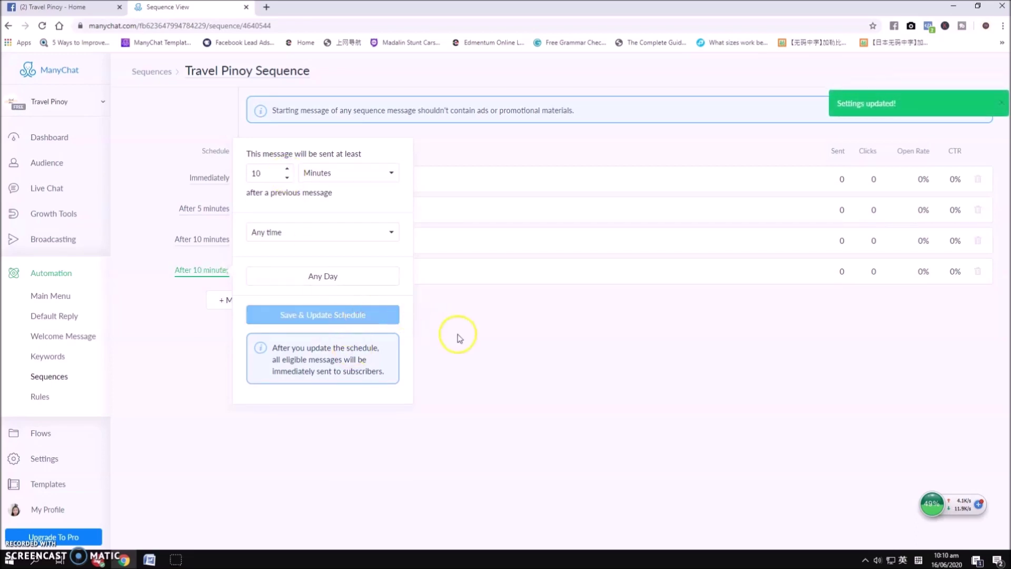
{"action": "left_click", "coordinate": [522, 334]}
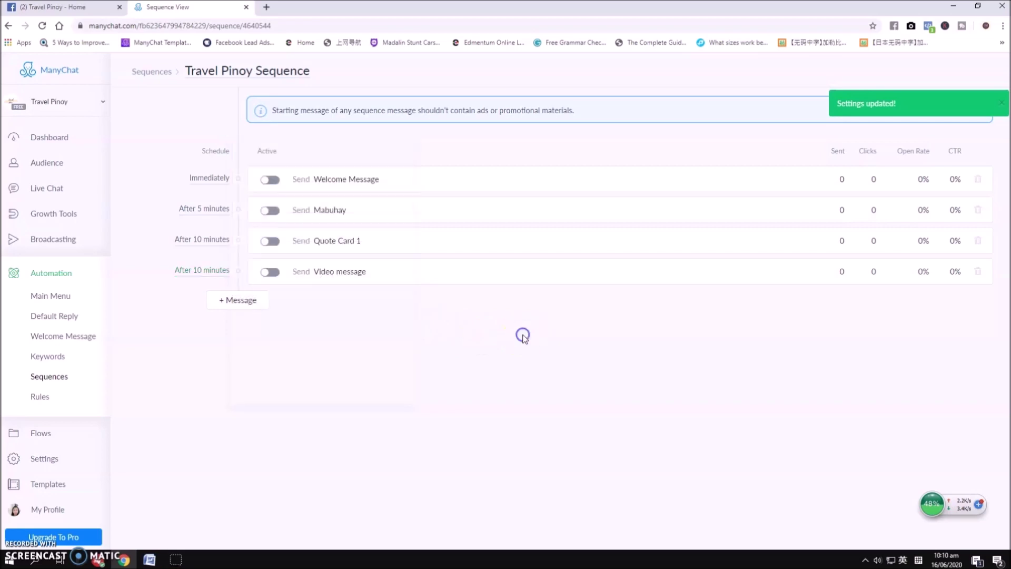
Add a fifth message to the sequence and create its new reply
{"action": "left_click", "coordinate": [229, 300]}
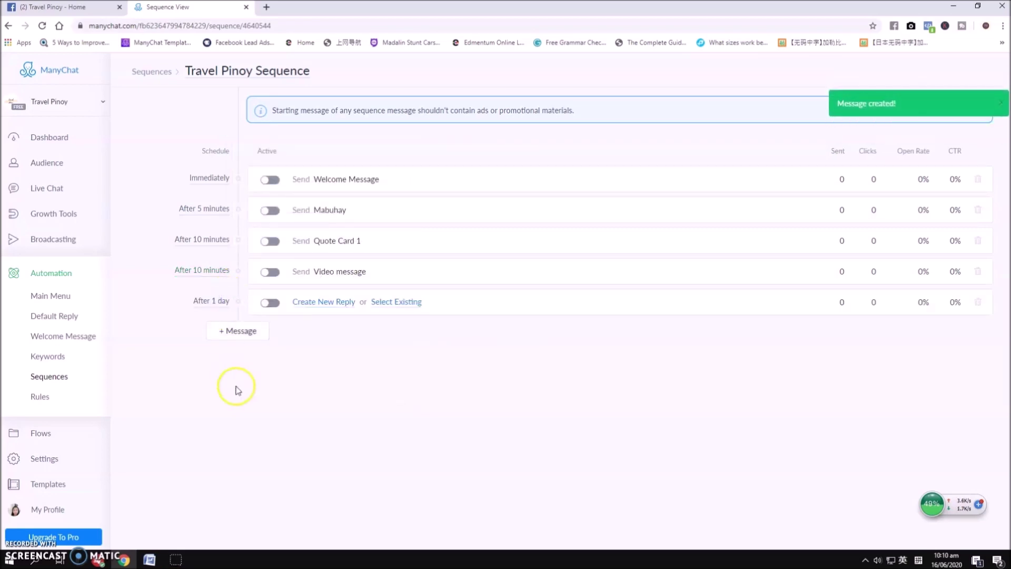
{"action": "left_click", "coordinate": [313, 301]}
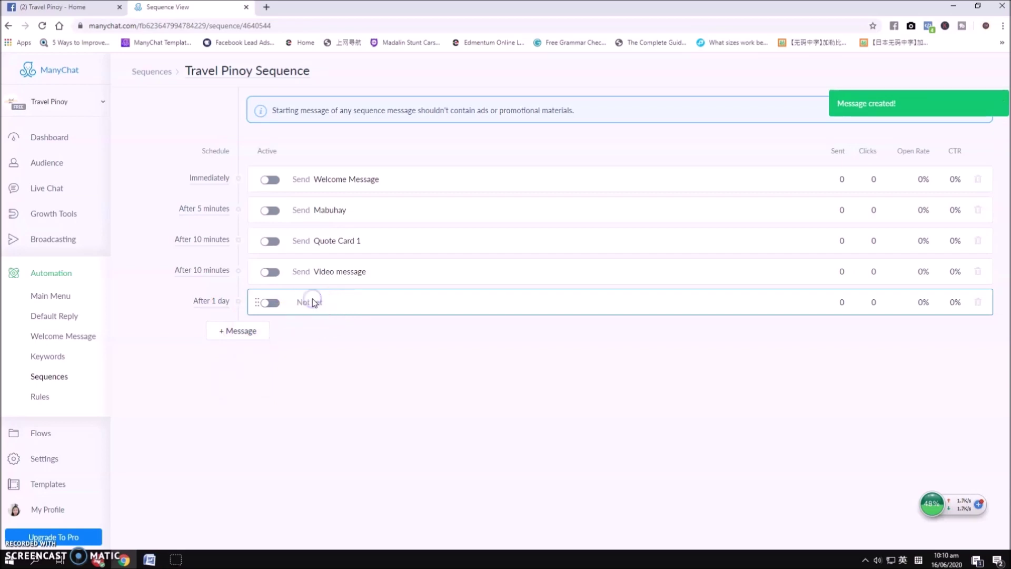
{"action": "left_click", "coordinate": [149, 559]}
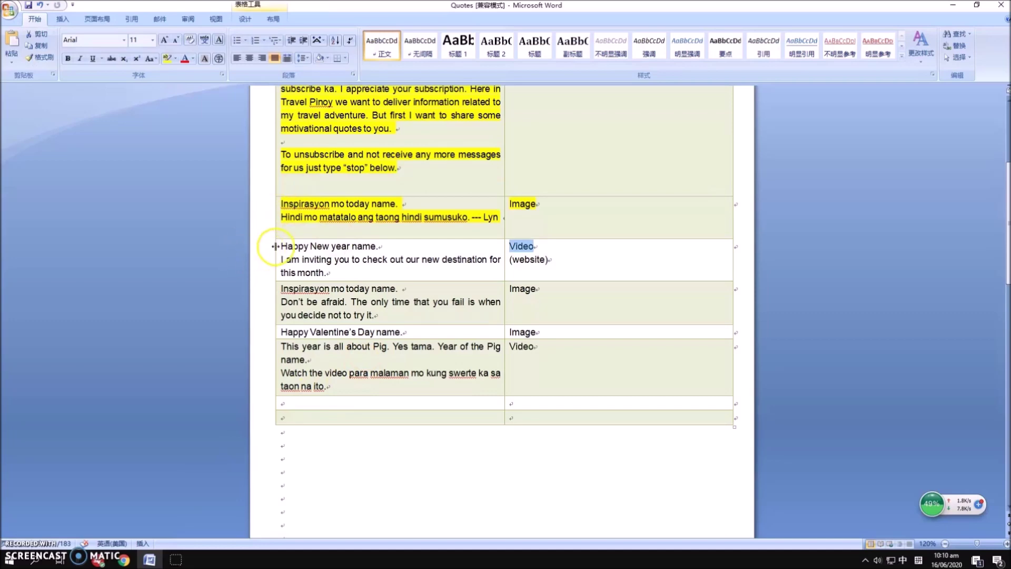
Highlight the Happy New year row yellow and select the next Inspirasyon quote text
{"action": "left_click_drag", "start_coordinate": [282, 244], "coordinate": [549, 252]}
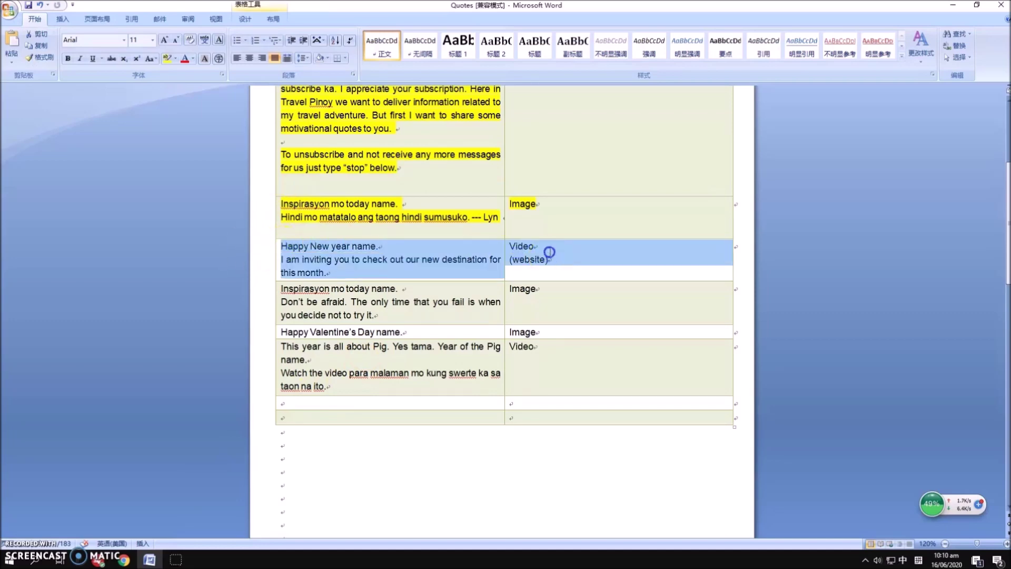
{"action": "left_click", "coordinate": [168, 58]}
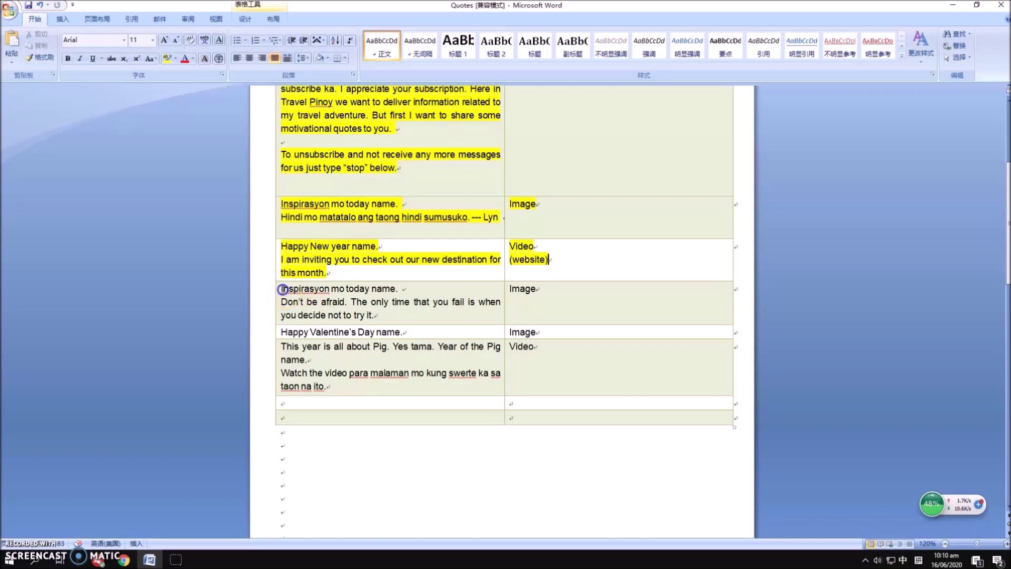
{"action": "left_click_drag", "start_coordinate": [282, 288], "coordinate": [374, 315]}
{"action": "key", "text": "ctrl+c"}
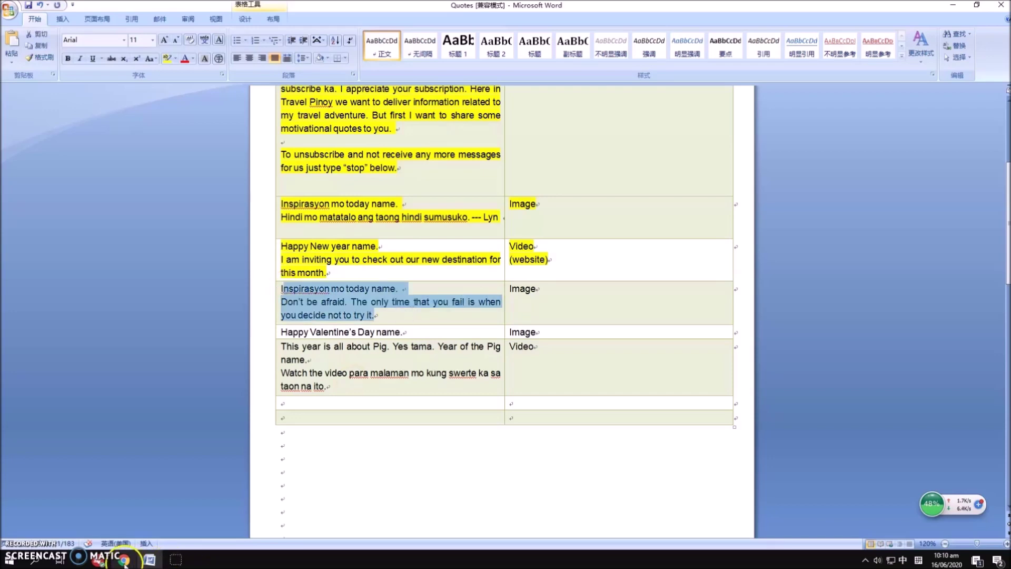
{"action": "left_click", "coordinate": [124, 559]}
Set content type to Other and paste the Inspirasyon quote, restoring the missing 'I'
{"action": "left_click", "coordinate": [383, 151]}
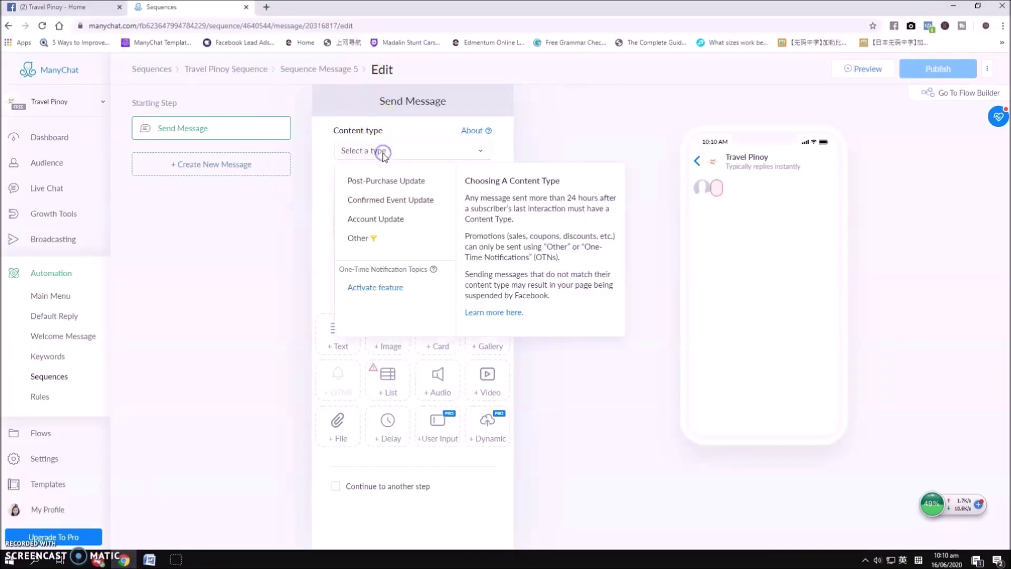
{"action": "left_click", "coordinate": [359, 238]}
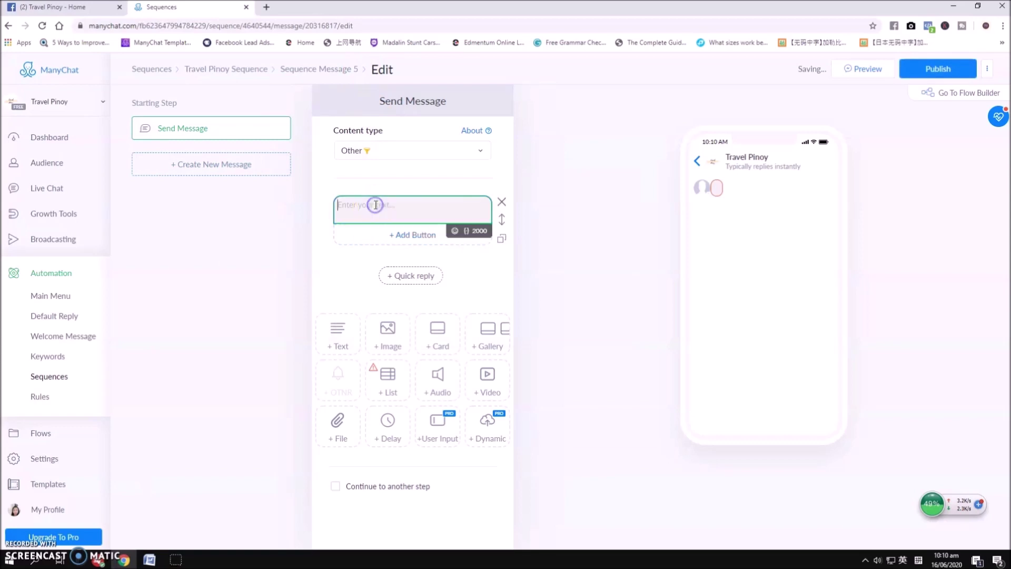
{"action": "key", "text": "ctrl+v"}
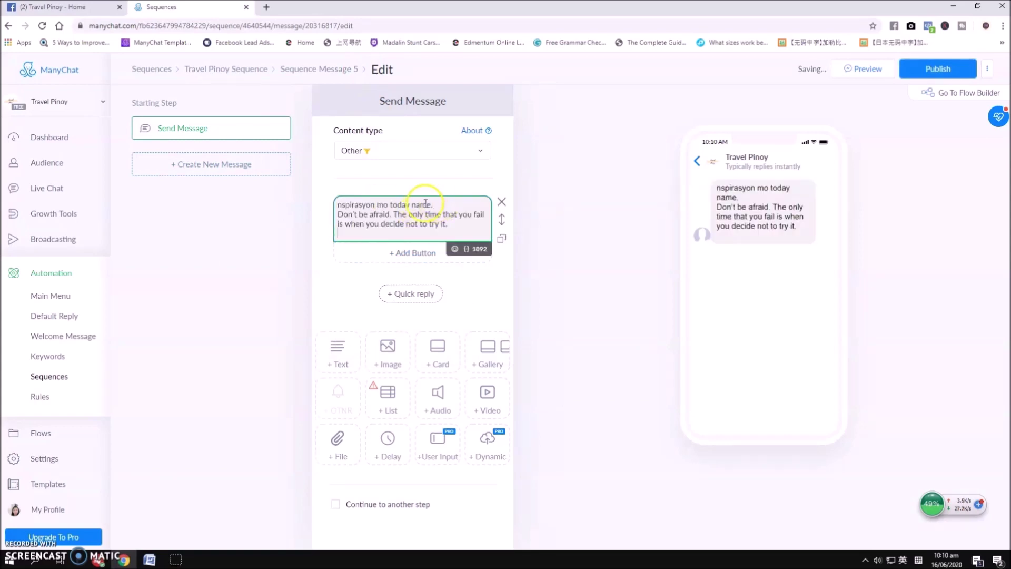
{"action": "left_click", "coordinate": [338, 206]}
{"action": "type", "text": "I"}
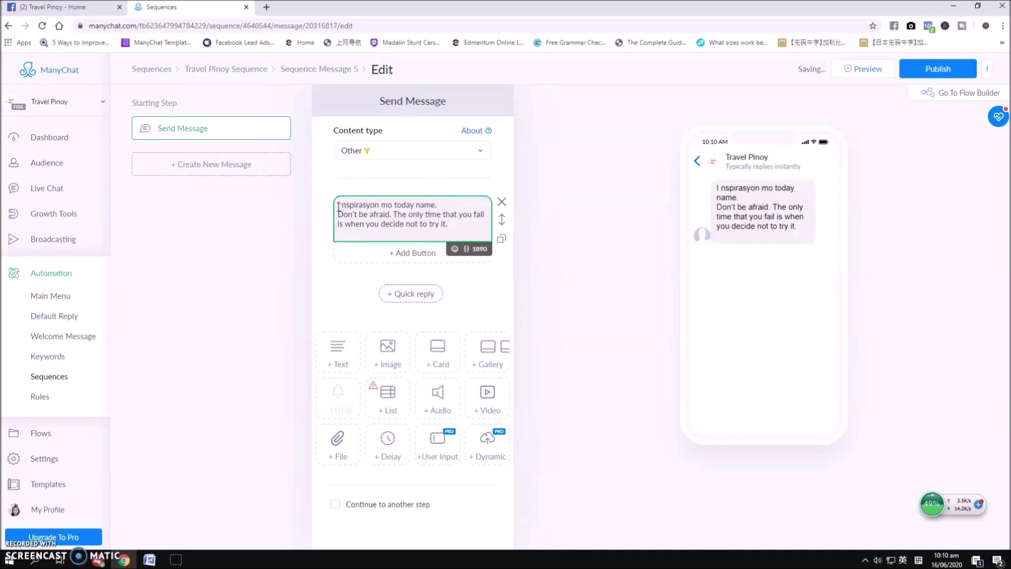
{"action": "key", "text": "BackSpace"}
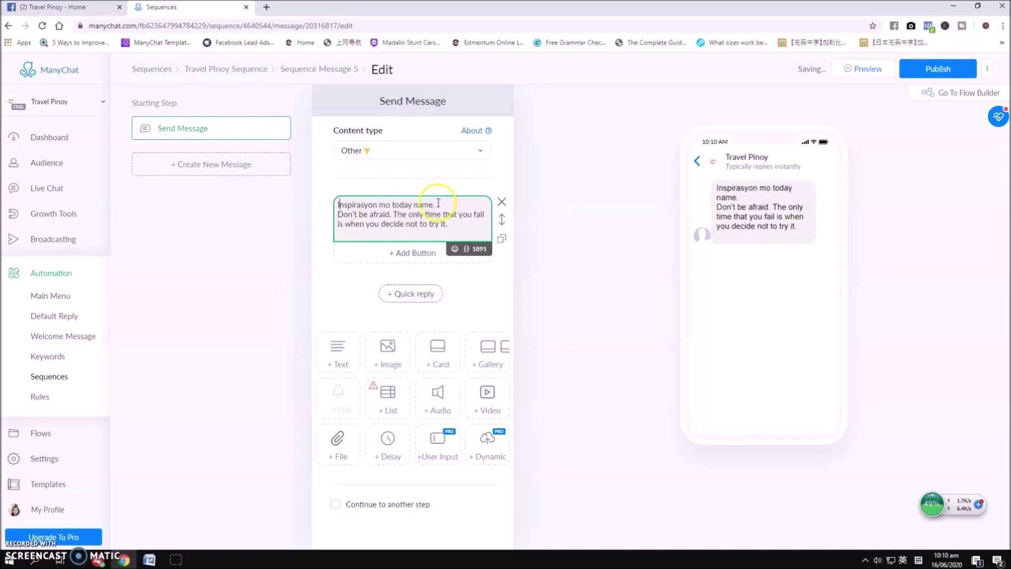
{"action": "key", "text": "Return"}
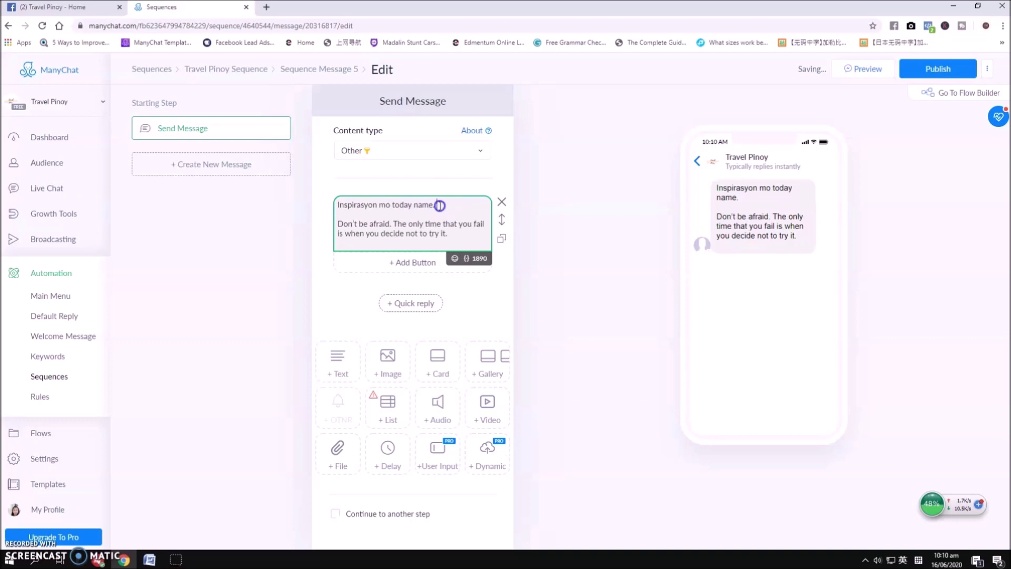
Replace 'name' with the First Name variable, add quotation marks and signature lines
{"action": "key", "text": "BackSpace"}
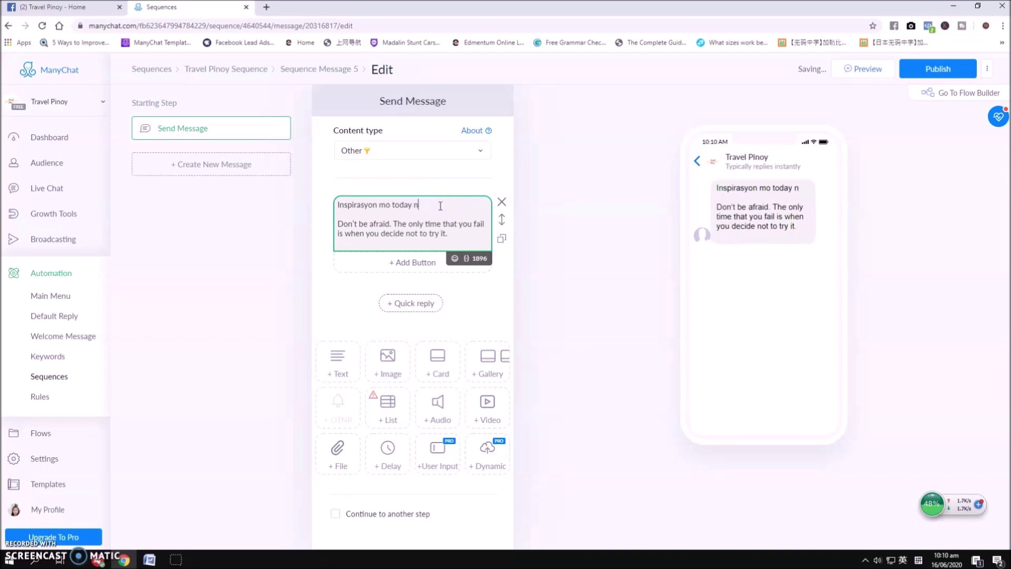
{"action": "left_click", "coordinate": [466, 259]}
{"action": "left_click", "coordinate": [467, 261]}
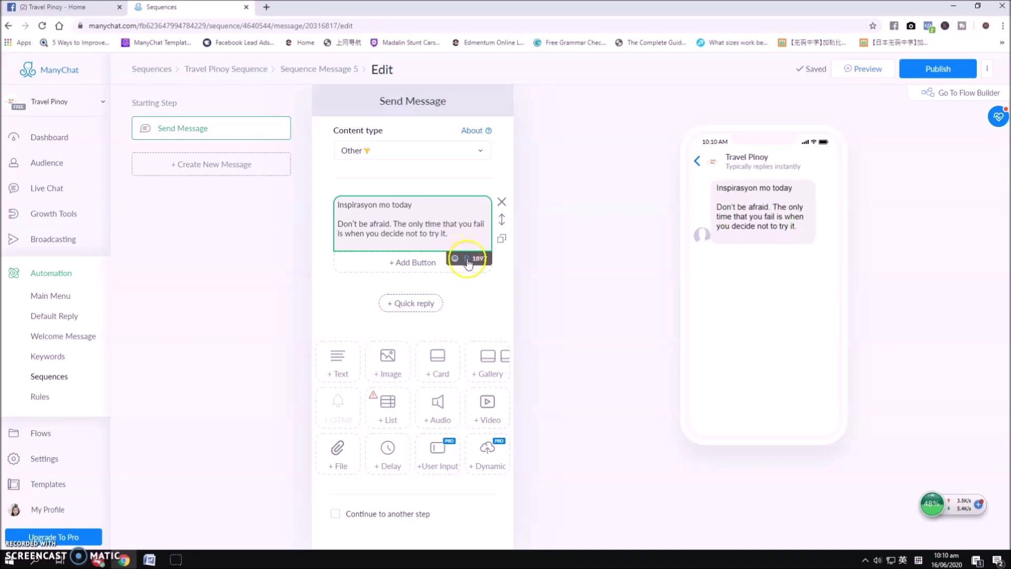
{"action": "left_click", "coordinate": [422, 309]}
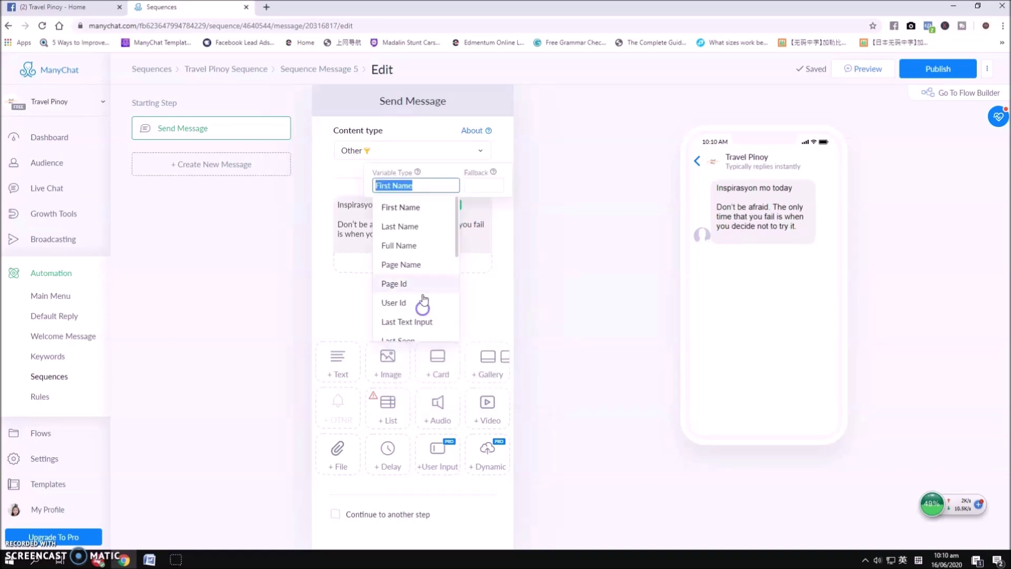
{"action": "left_click", "coordinate": [417, 210]}
{"action": "left_click", "coordinate": [470, 207]}
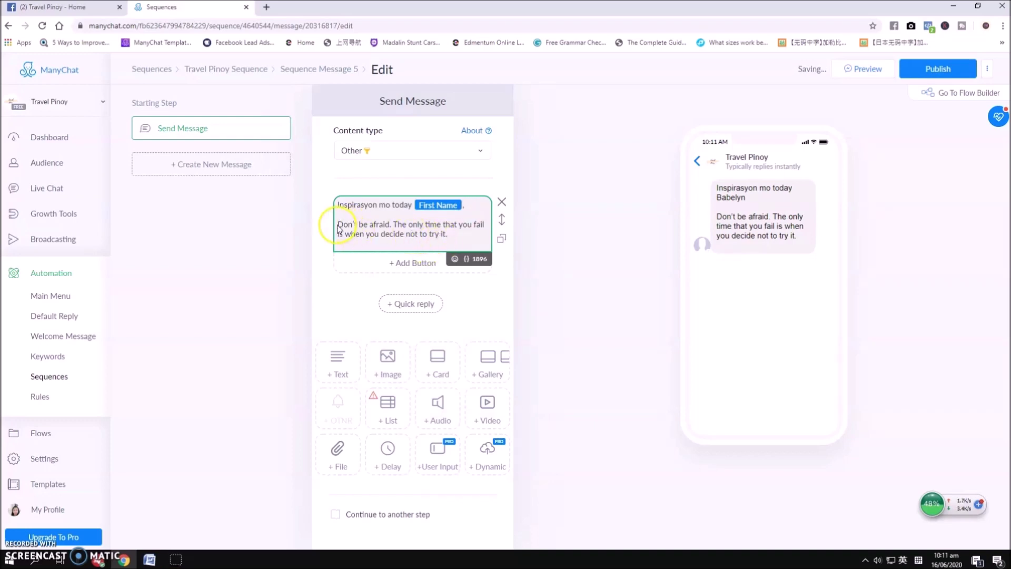
{"action": "type", "text": "\""}
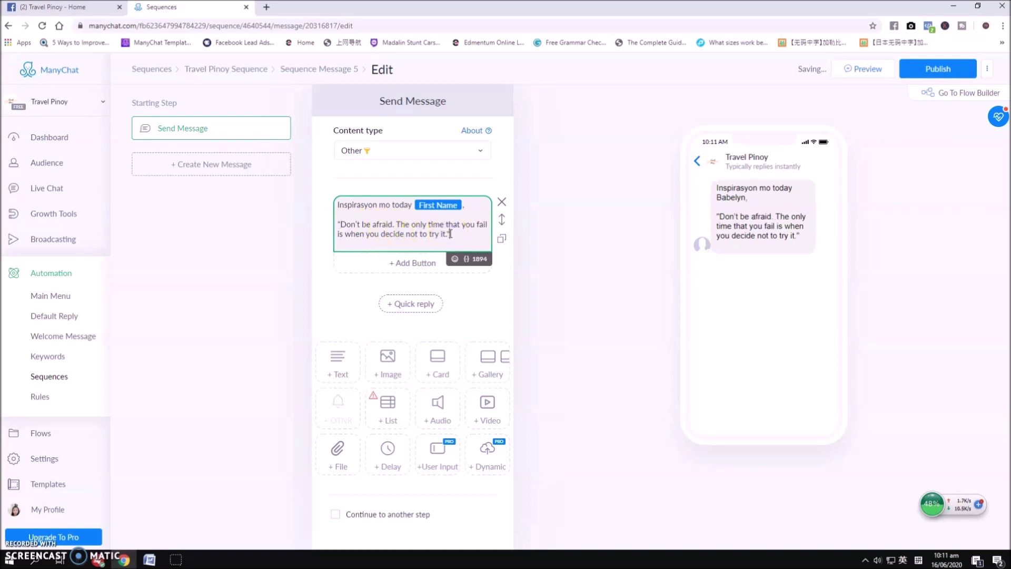
{"action": "key", "text": "Return"}
{"action": "key", "text": "Return"}
{"action": "type", "text": "Lyn"}
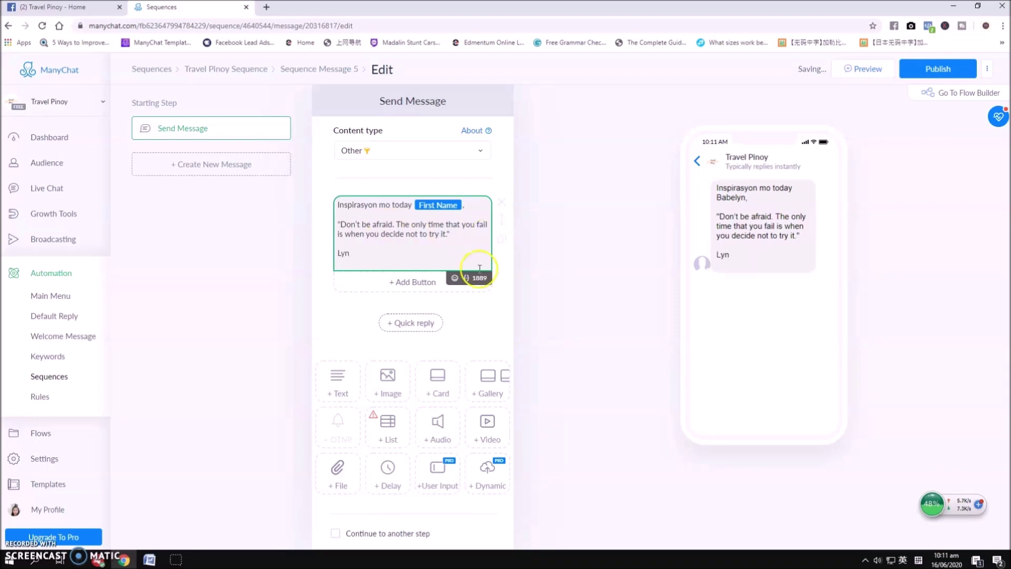
{"action": "left_click", "coordinate": [466, 279]}
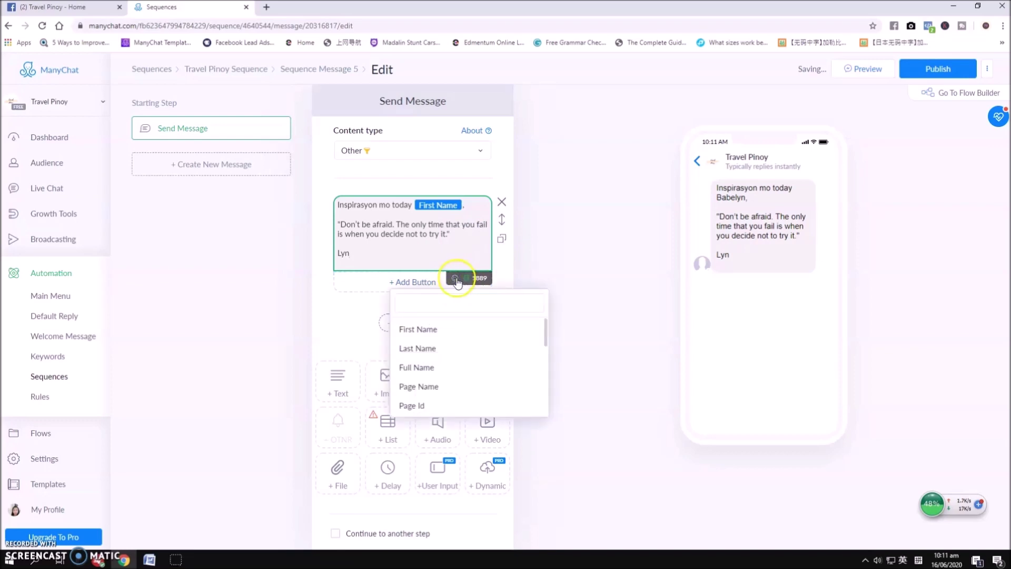
Insert a red heart emoji after Lyn and another before it in the sign-off
{"action": "left_click", "coordinate": [456, 278]}
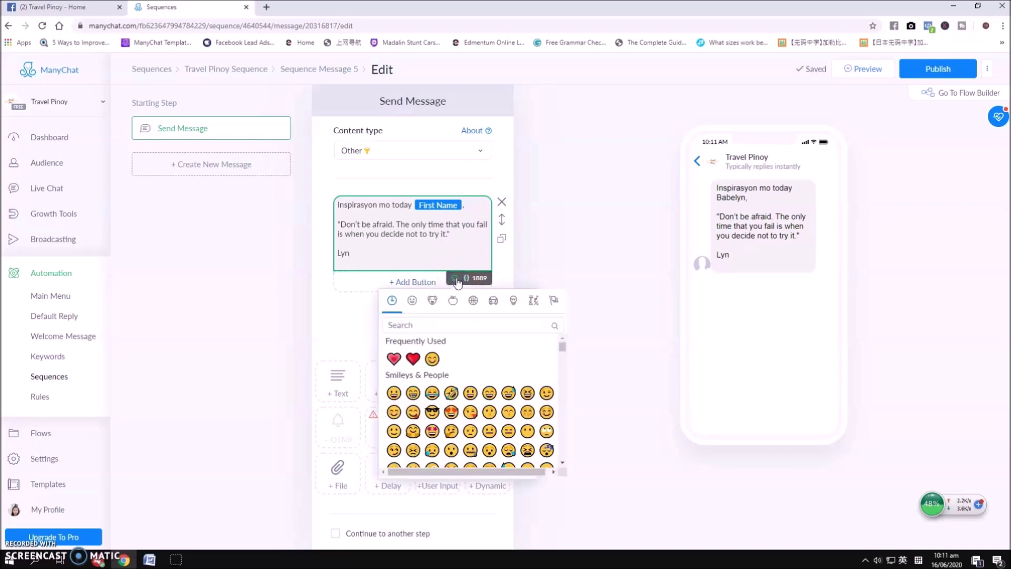
{"action": "left_click", "coordinate": [413, 358]}
{"action": "left_click", "coordinate": [338, 255]}
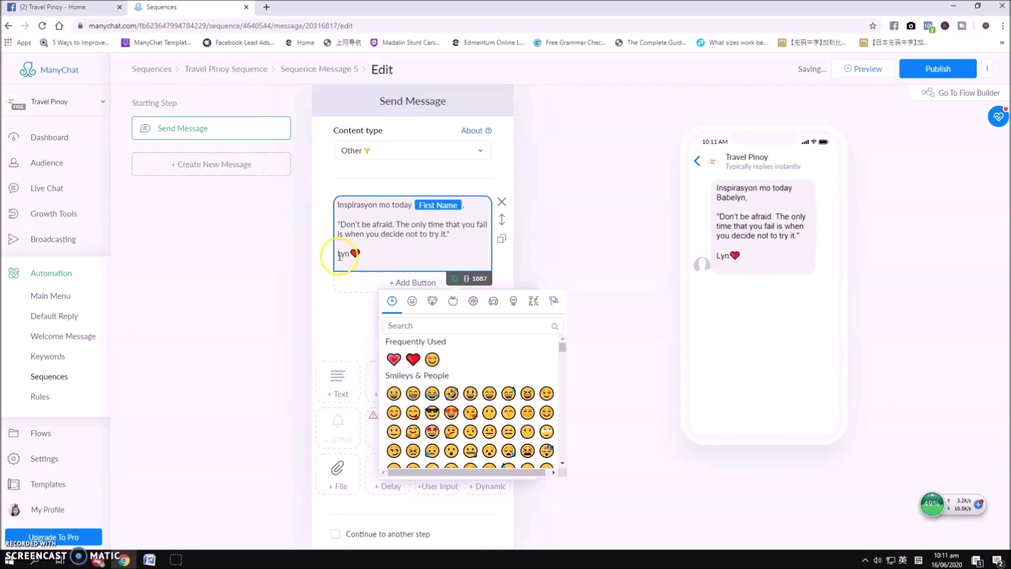
{"action": "left_click", "coordinate": [465, 279]}
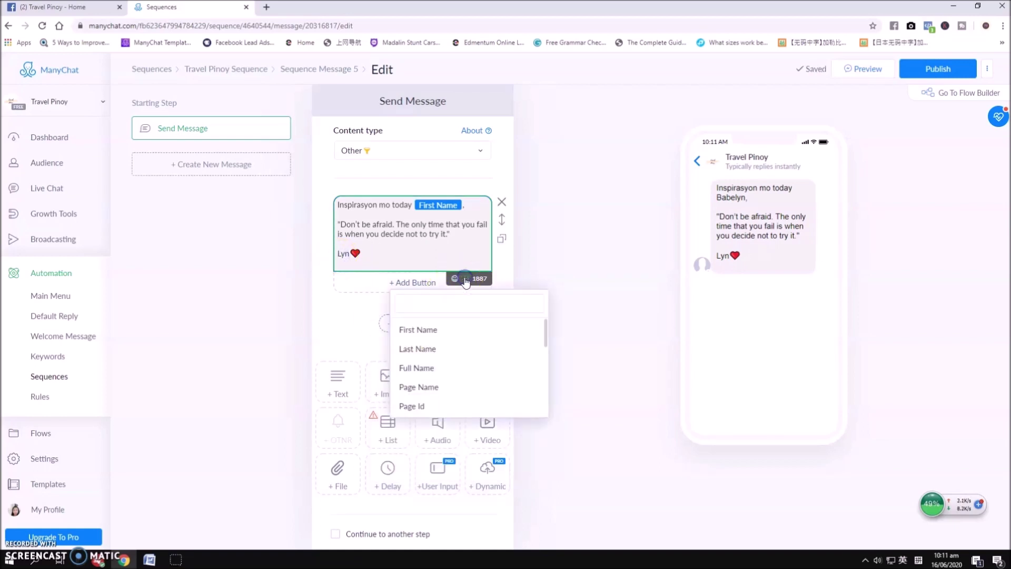
{"action": "left_click", "coordinate": [456, 279]}
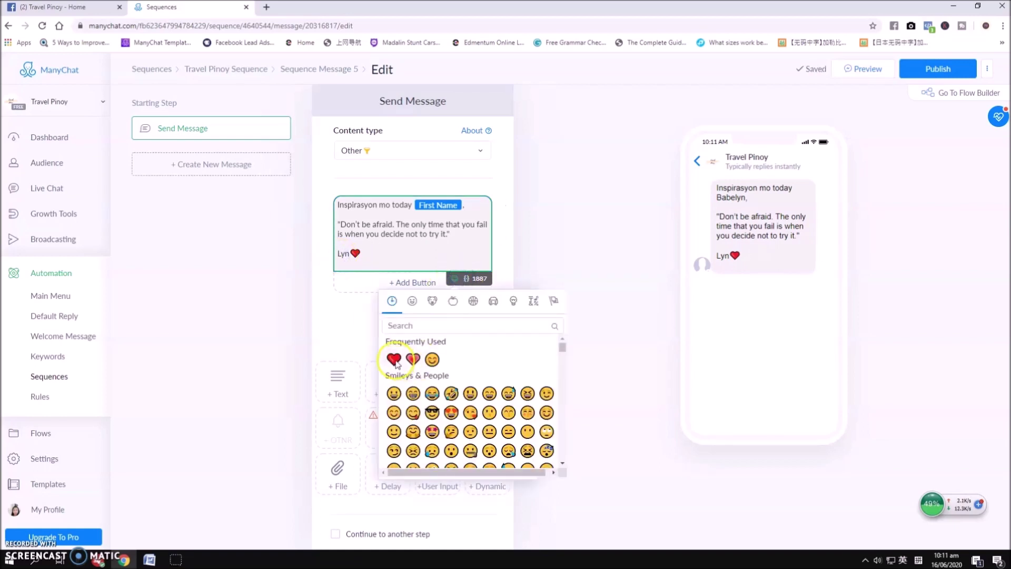
{"action": "left_click", "coordinate": [412, 358]}
{"action": "left_click", "coordinate": [544, 255]}
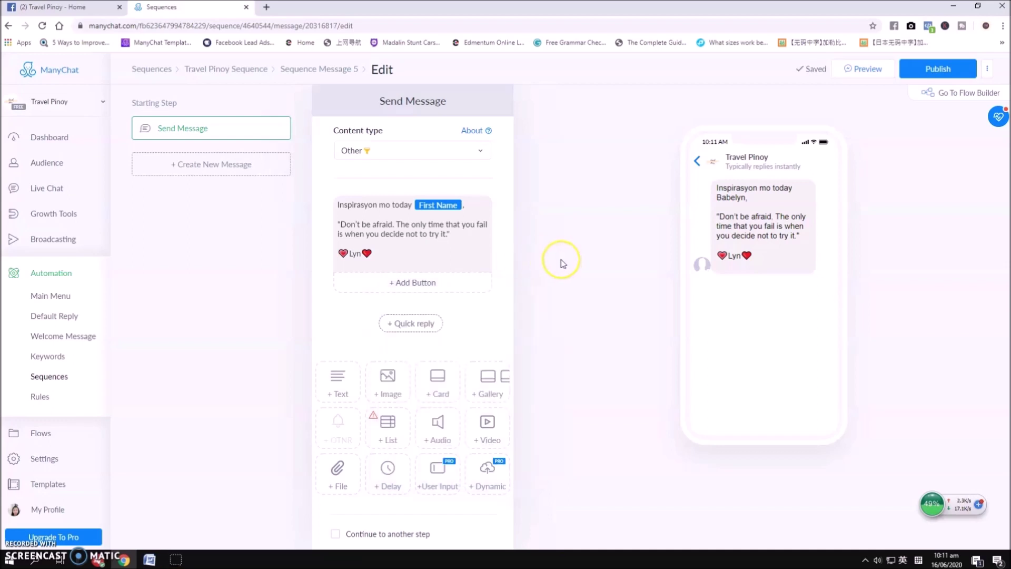
{"action": "left_click", "coordinate": [451, 252]}
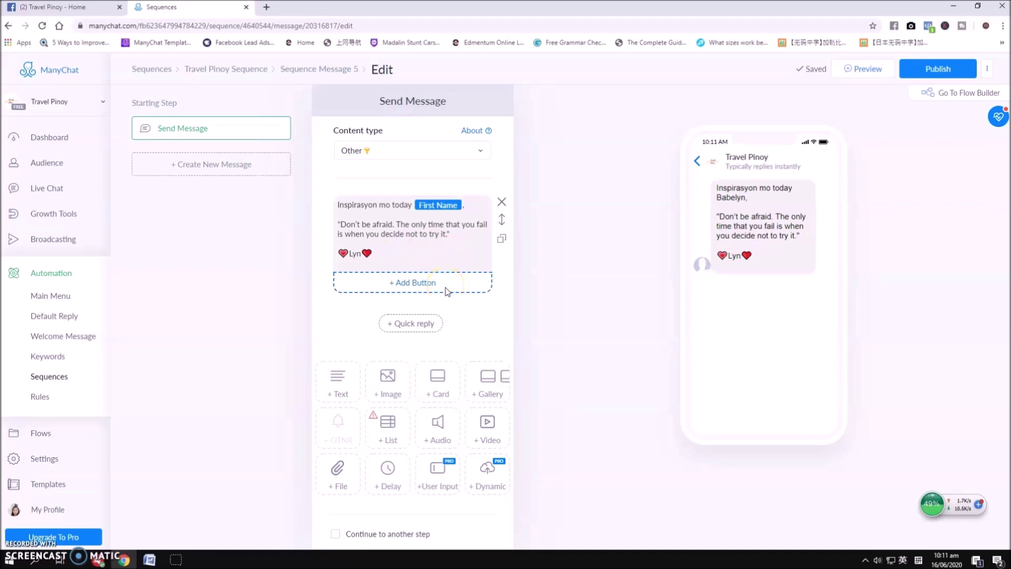
Attach the 'the only time that you fail' image below the quote text
{"action": "left_click", "coordinate": [388, 401]}
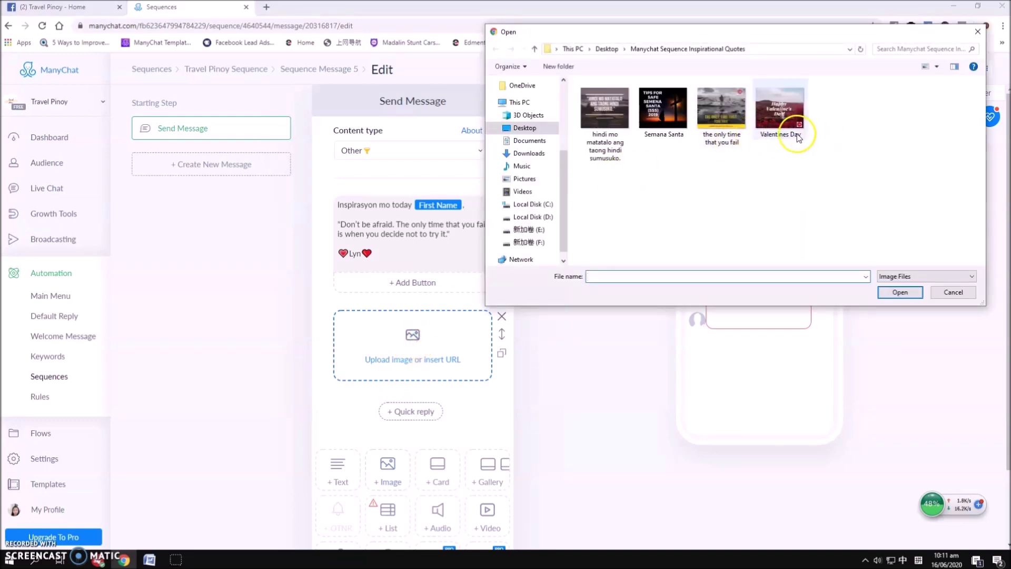
{"action": "left_click", "coordinate": [722, 113]}
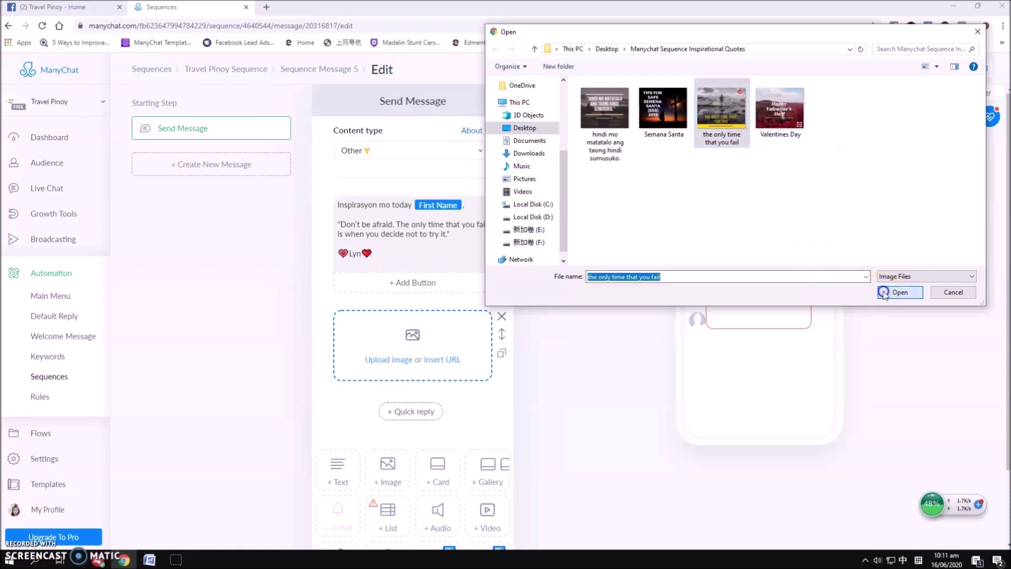
{"action": "left_click", "coordinate": [895, 292]}
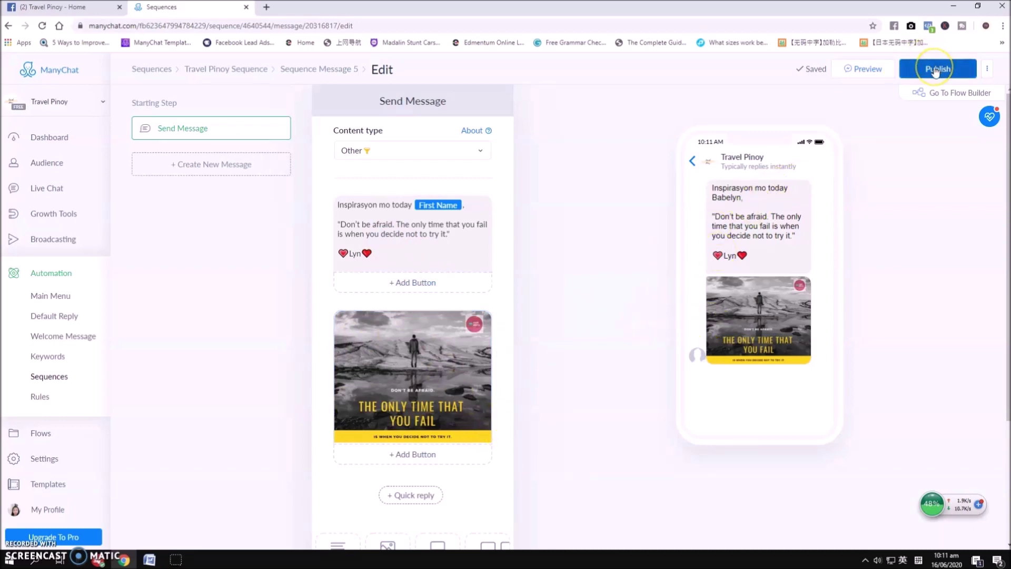
Send a preview and bring up the Travel Pinoy Messenger chat on Facebook
{"action": "left_click", "coordinate": [861, 76]}
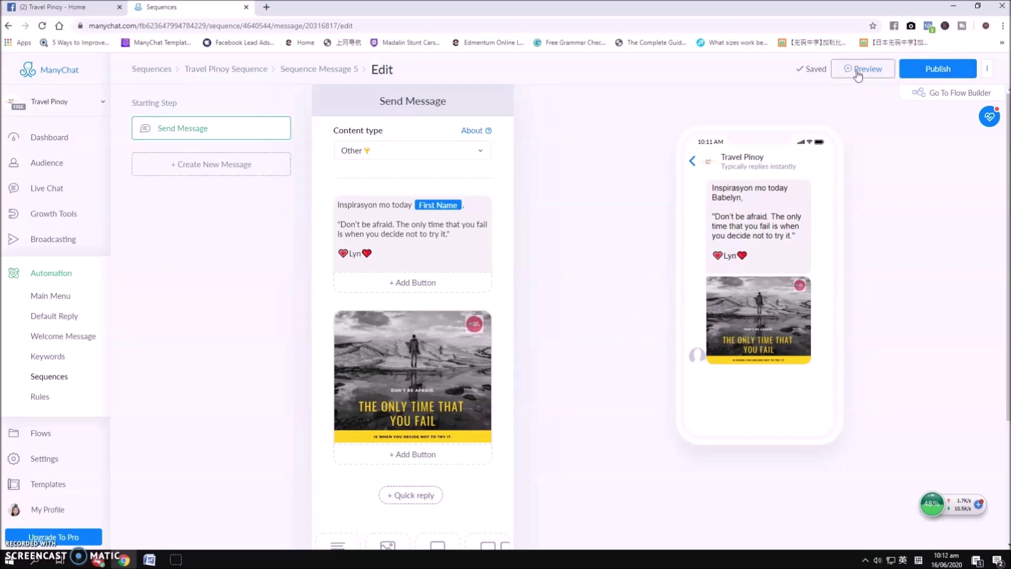
{"action": "left_click", "coordinate": [69, 7]}
{"action": "left_click", "coordinate": [753, 524]}
{"action": "scroll", "coordinate": [829, 496], "scroll_direction": "down", "scroll_amount": 1}
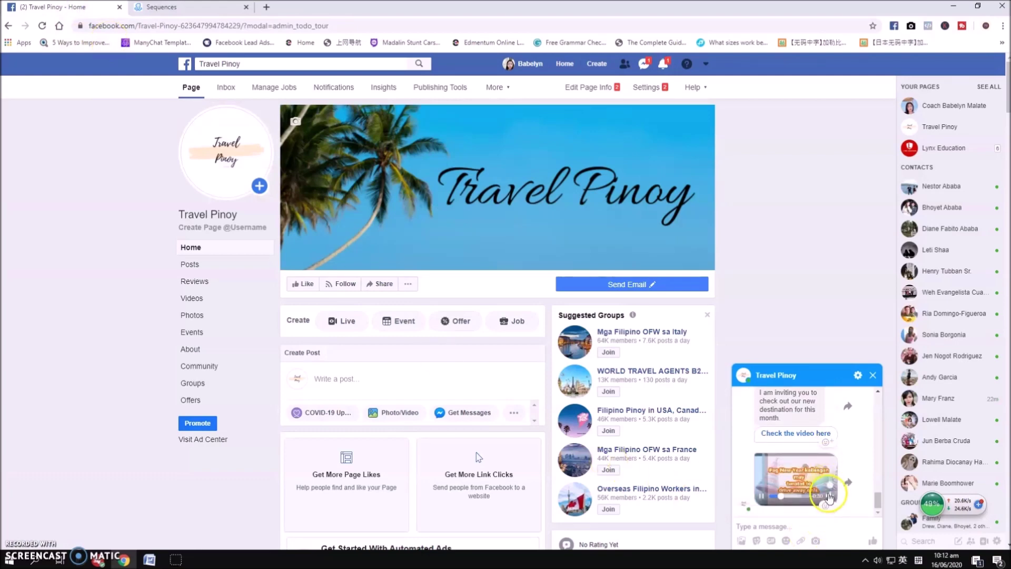
Review the Inspirasyon quote and image preview in Messenger, then go back to ManyChat
{"action": "left_click", "coordinate": [829, 484]}
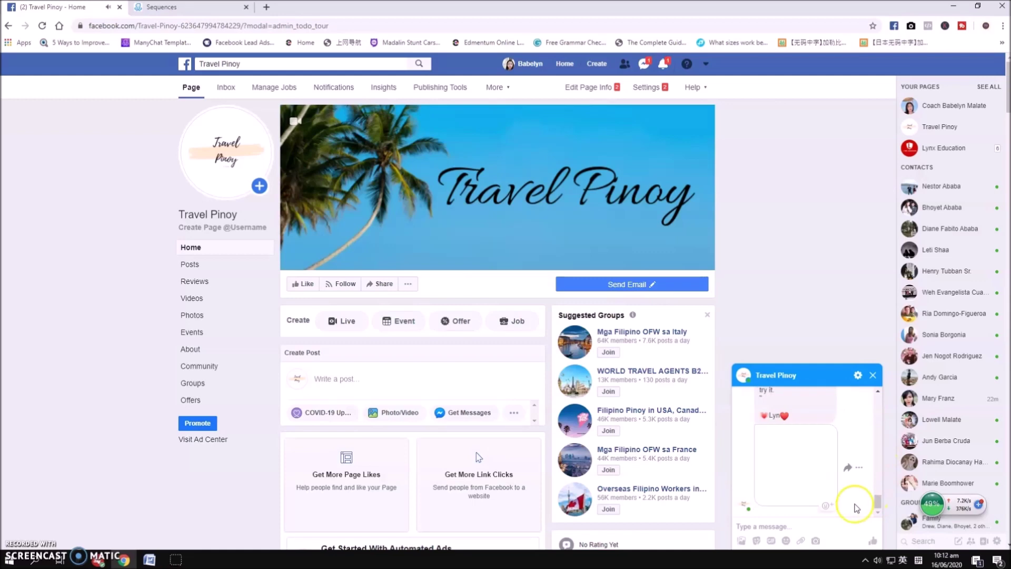
{"action": "scroll", "coordinate": [856, 506], "scroll_direction": "up", "scroll_amount": 1}
{"action": "scroll", "coordinate": [856, 508], "scroll_direction": "down", "scroll_amount": 1}
{"action": "scroll", "coordinate": [856, 508], "scroll_direction": "up", "scroll_amount": 2}
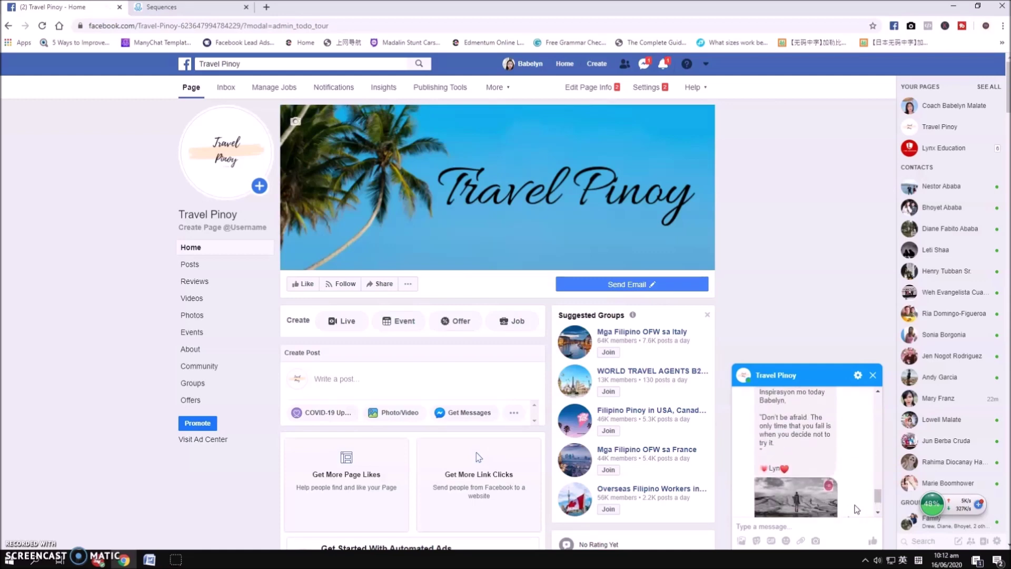
{"action": "left_click", "coordinate": [881, 492]}
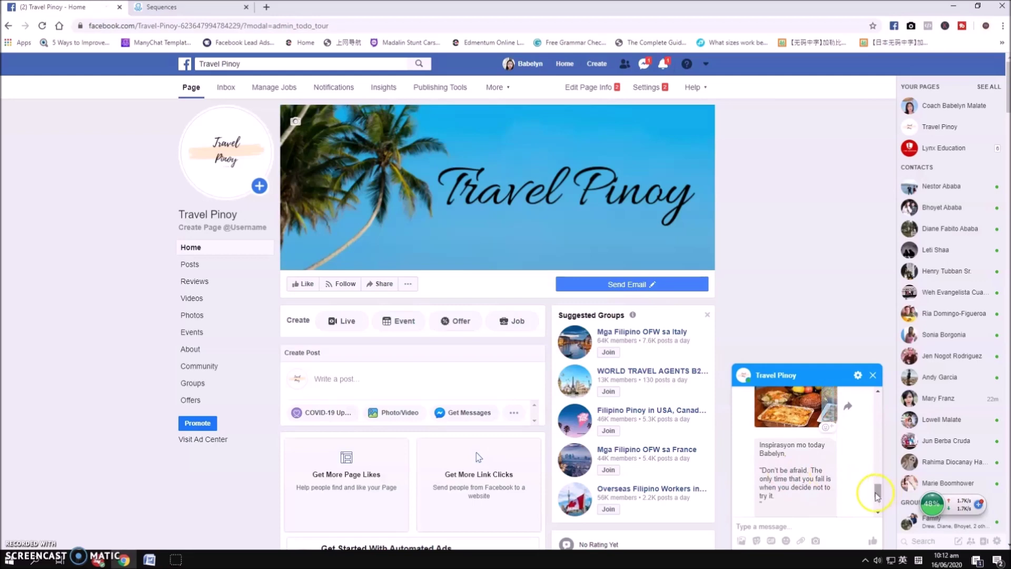
{"action": "left_click_drag", "start_coordinate": [883, 496], "coordinate": [876, 508]}
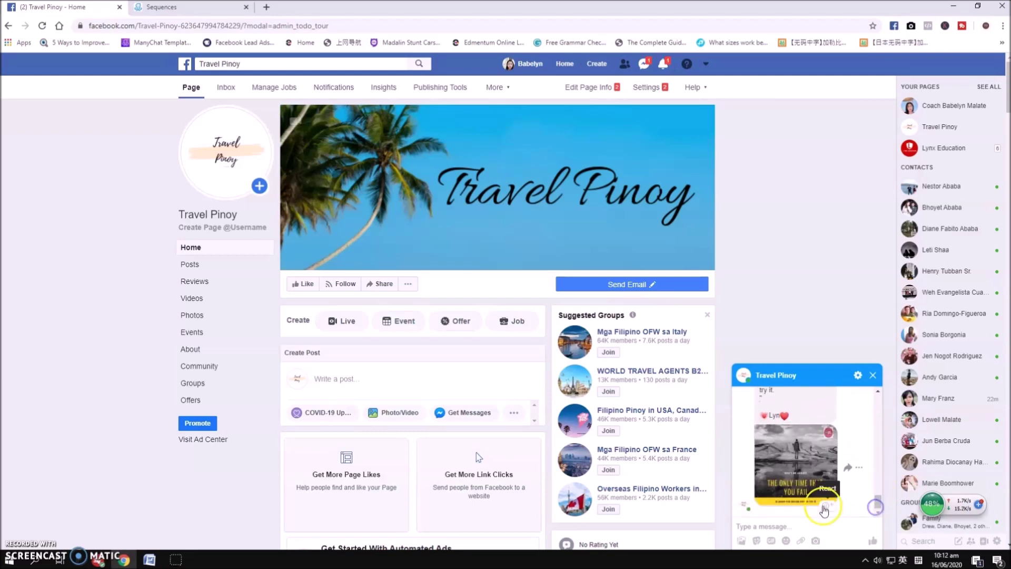
{"action": "left_click", "coordinate": [185, 10]}
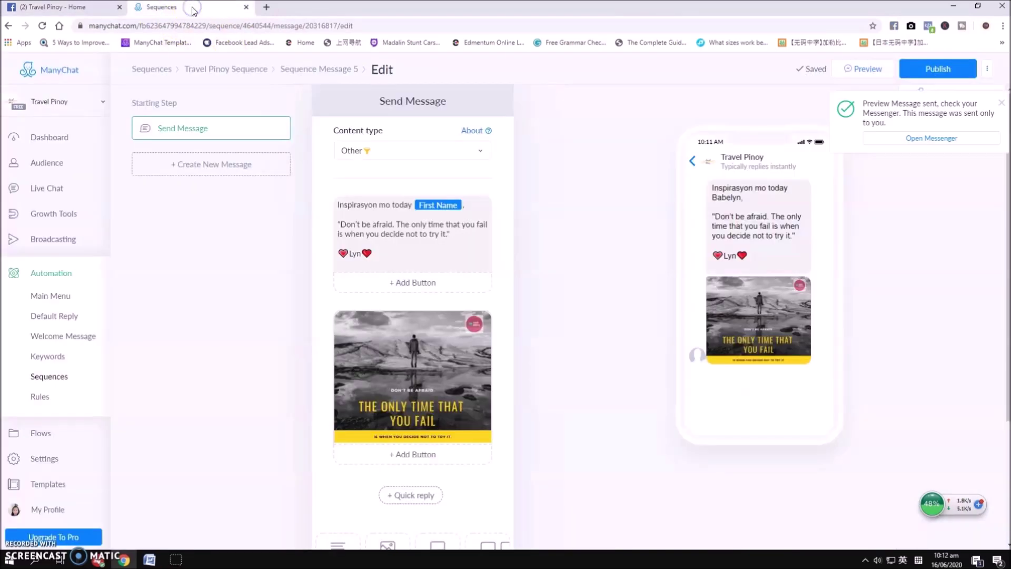
Publish Sequence Message 5, retitle it 'Quote 2', and return to the Travel Pinoy Sequence list
{"action": "left_click", "coordinate": [938, 70]}
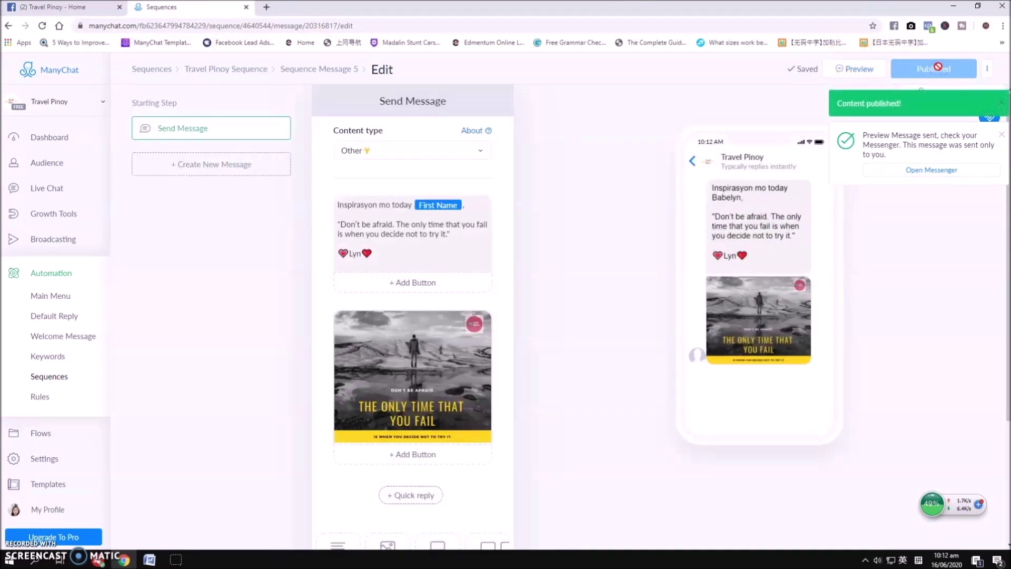
{"action": "left_click", "coordinate": [315, 69]}
{"action": "left_click", "coordinate": [341, 67]}
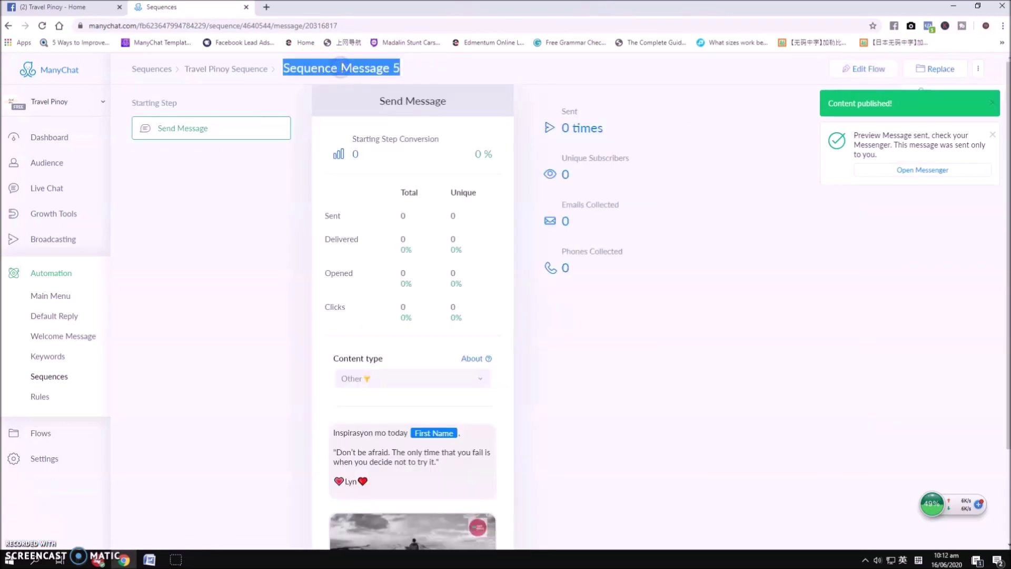
{"action": "type", "text": "Quote 2"}
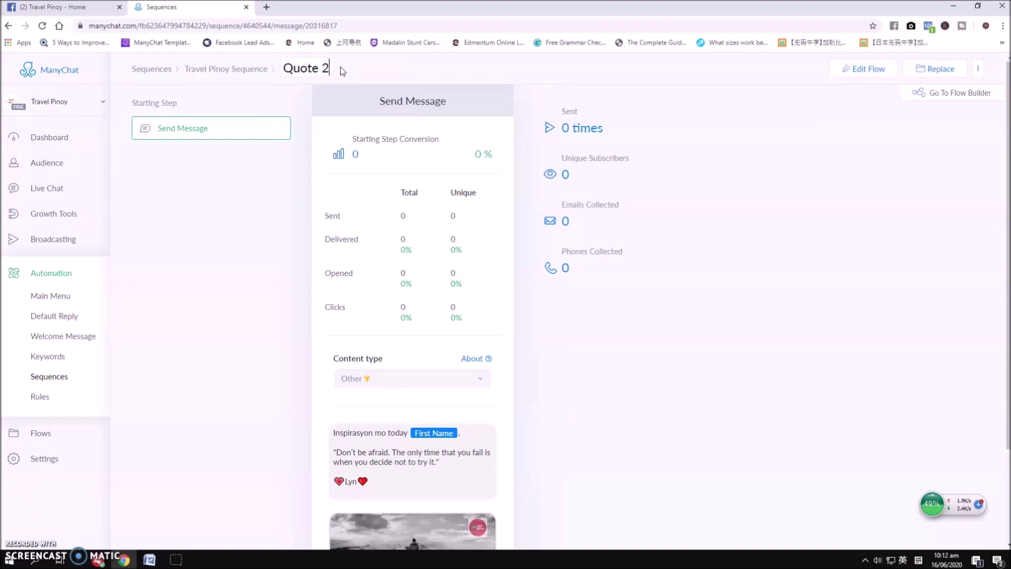
{"action": "left_click", "coordinate": [241, 70]}
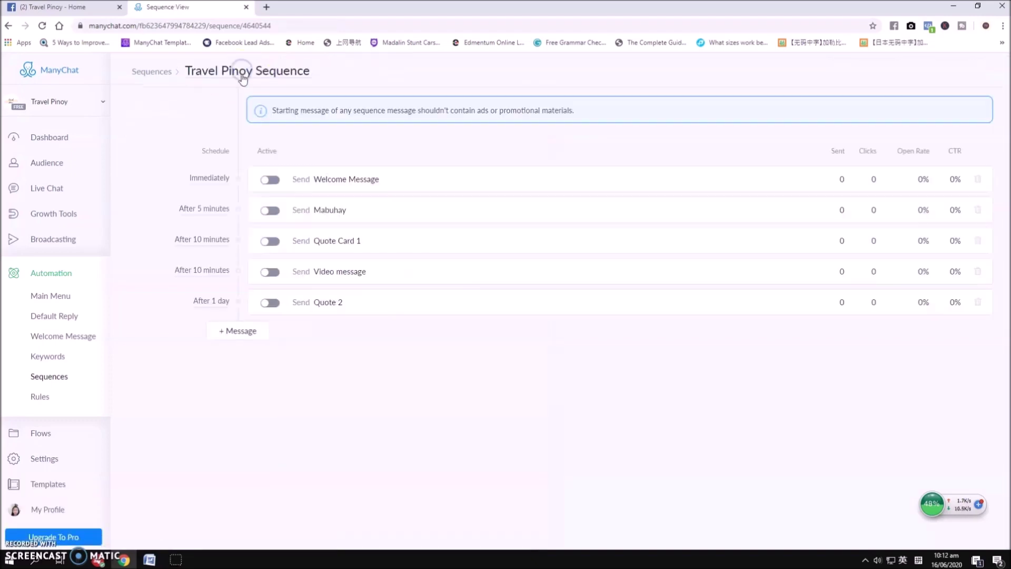
Change Quote 2's send delay count from 1 to 10
{"action": "left_click", "coordinate": [208, 300]}
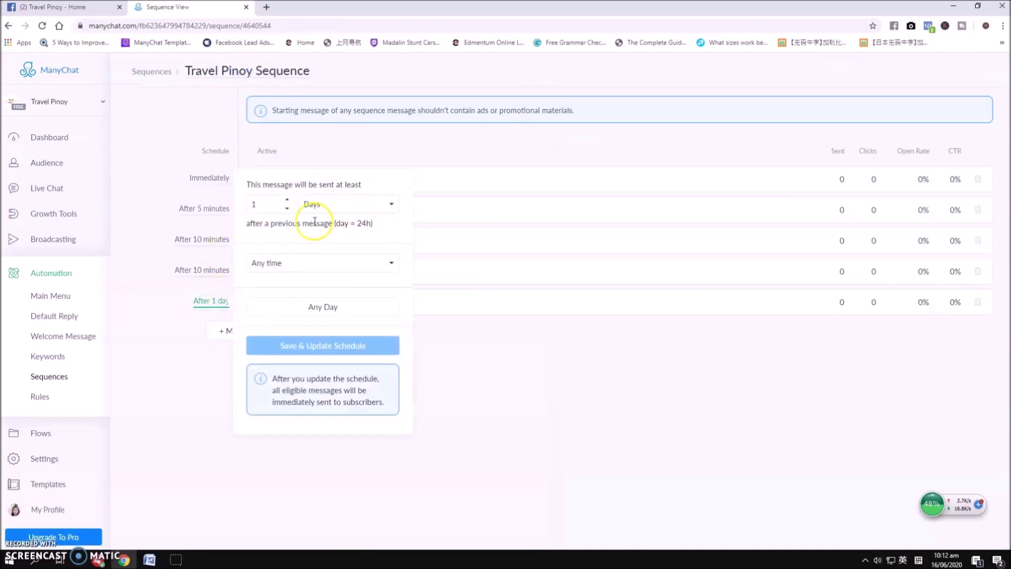
{"action": "left_click", "coordinate": [287, 209]}
{"action": "left_click", "coordinate": [287, 200]}
{"action": "left_click", "coordinate": [287, 200]}
{"action": "left_click", "coordinate": [287, 200]}
{"action": "left_click", "coordinate": [287, 200]}
{"action": "left_click", "coordinate": [287, 200]}
{"action": "left_click", "coordinate": [287, 200]}
{"action": "left_click", "coordinate": [287, 200]}
{"action": "left_click", "coordinate": [287, 200]}
{"action": "left_click", "coordinate": [287, 200]}
{"action": "left_click", "coordinate": [287, 200]}
Set the delay unit to Minutes, save the schedule, and bring up the Quotes document in Word
{"action": "left_click", "coordinate": [341, 203]}
{"action": "left_click", "coordinate": [337, 227]}
{"action": "left_click", "coordinate": [338, 345]}
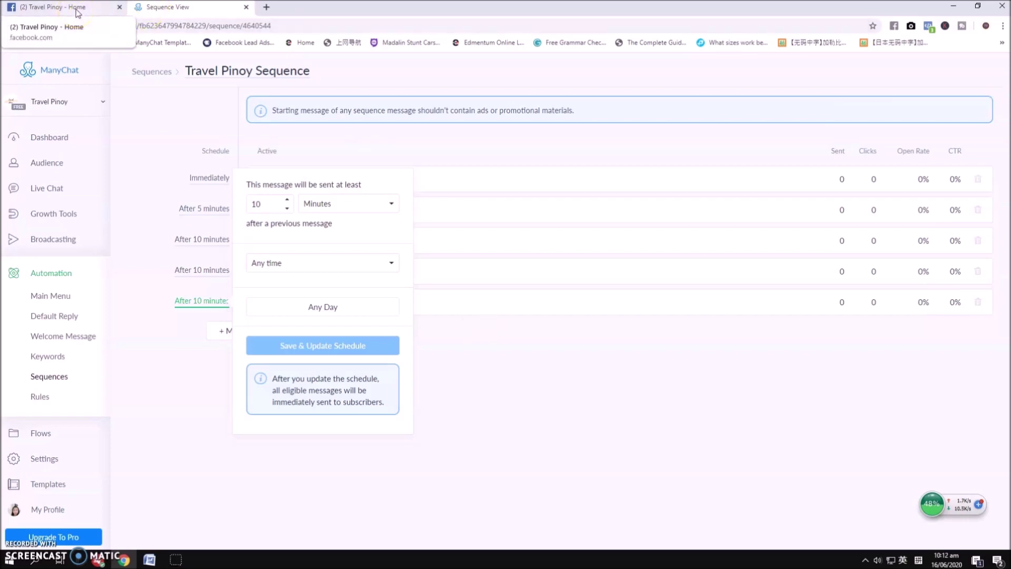
{"action": "left_click", "coordinate": [499, 400]}
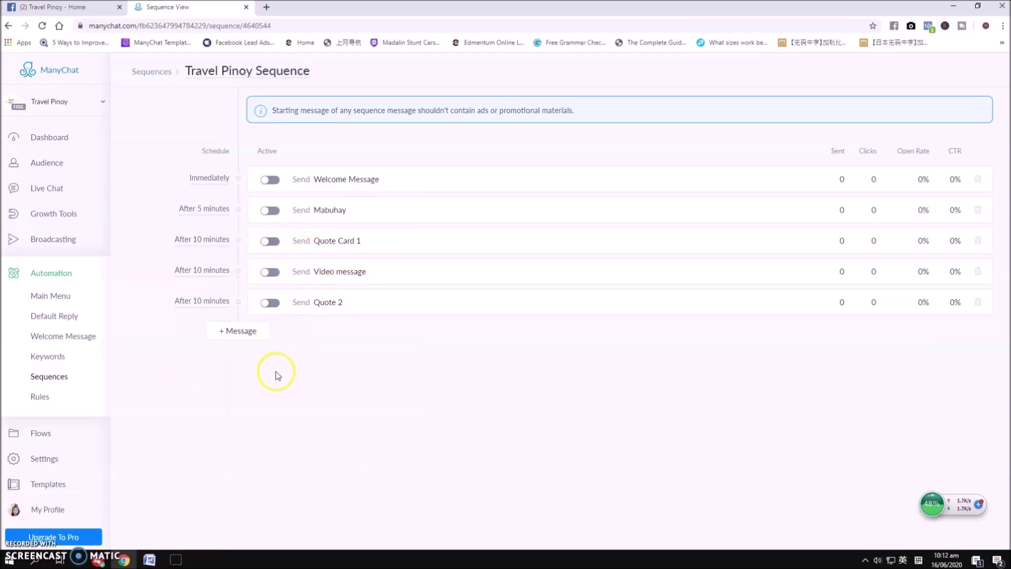
{"action": "left_click", "coordinate": [150, 559]}
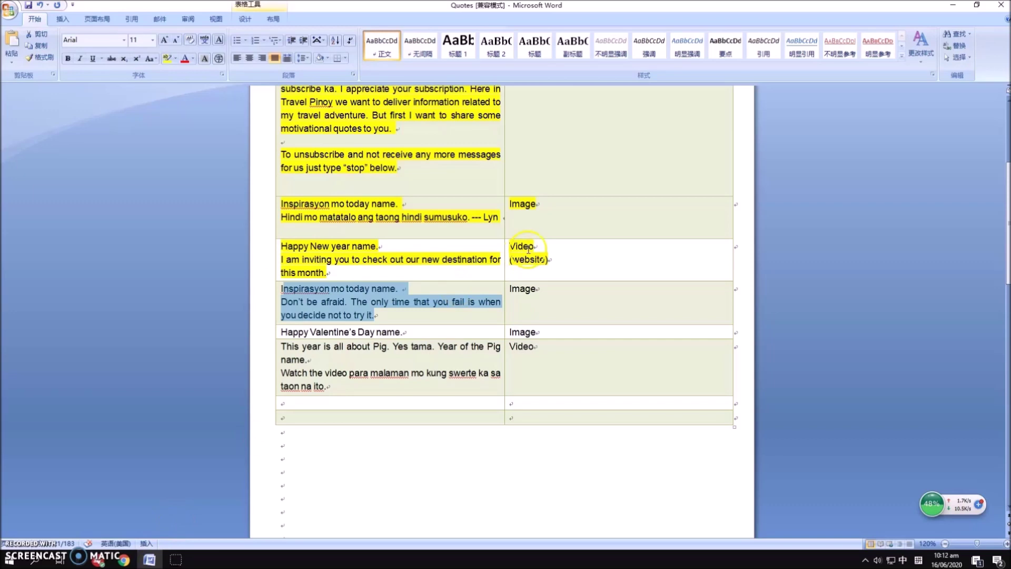
{"action": "mouse_move", "coordinate": [123, 559]}
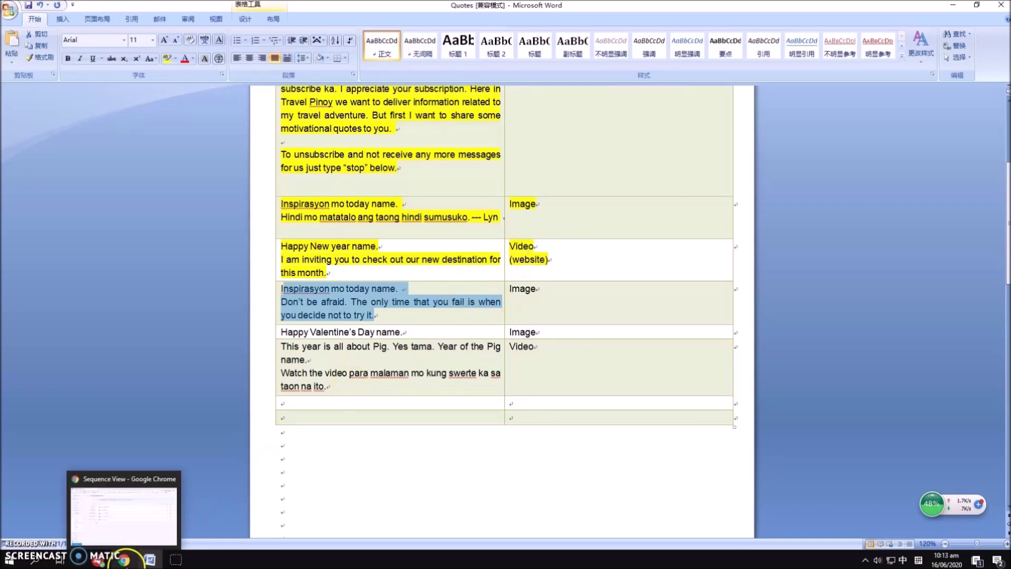
After reviewing the quotes table, return to the ManyChat Travel Pinoy Sequence list in Chrome
{"action": "left_click", "coordinate": [129, 563]}
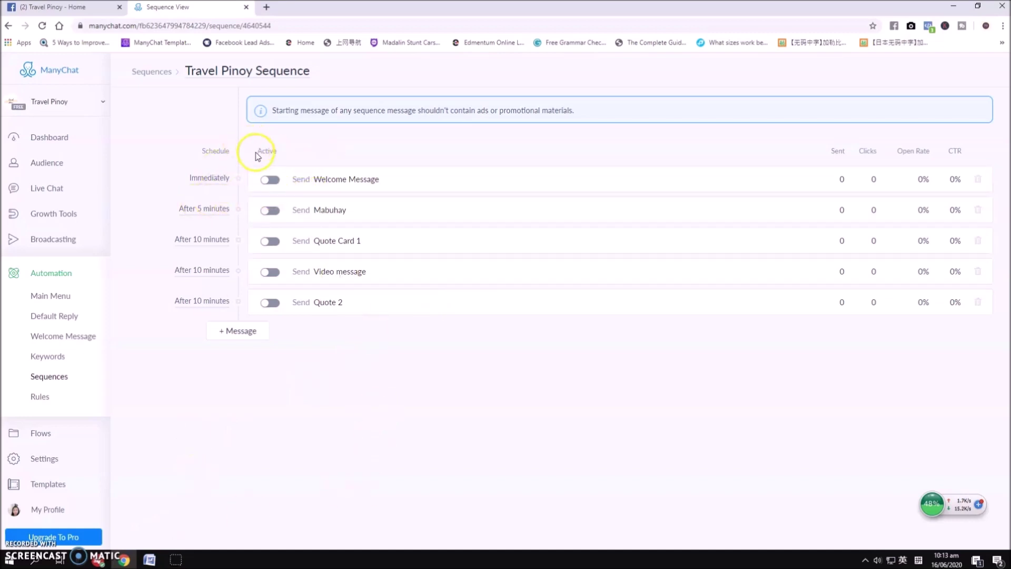
{"action": "mouse_move", "coordinate": [331, 179]}
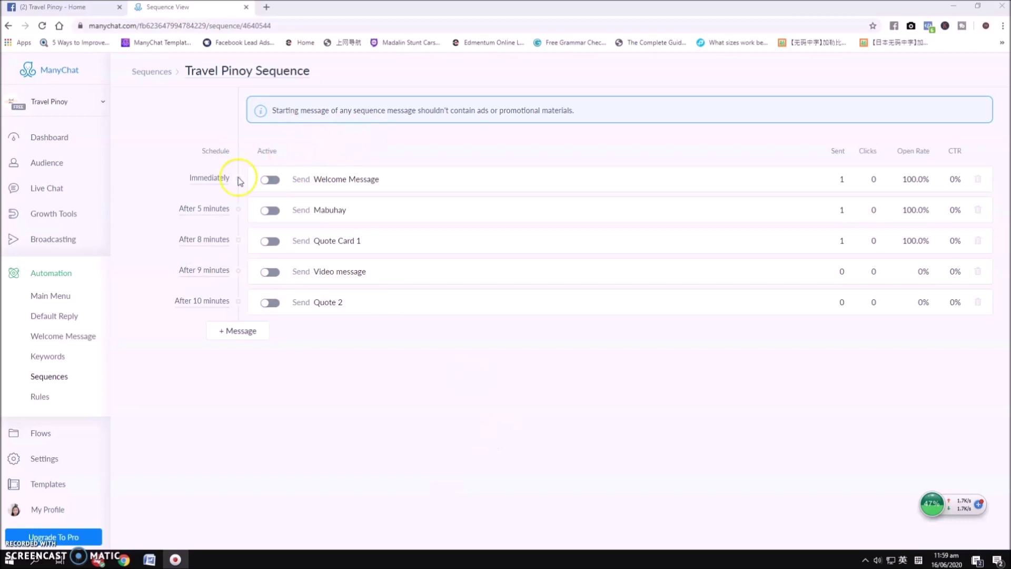
Activate Welcome Message, Mabuhay, Quote Card 1, Video message and Quote 2
{"action": "left_click", "coordinate": [269, 180]}
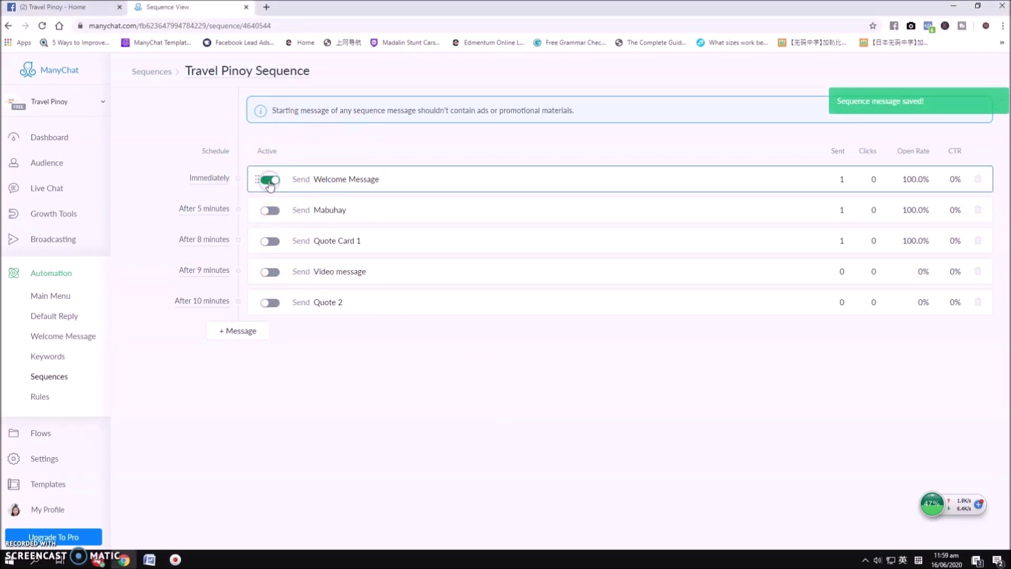
{"action": "left_click", "coordinate": [894, 116]}
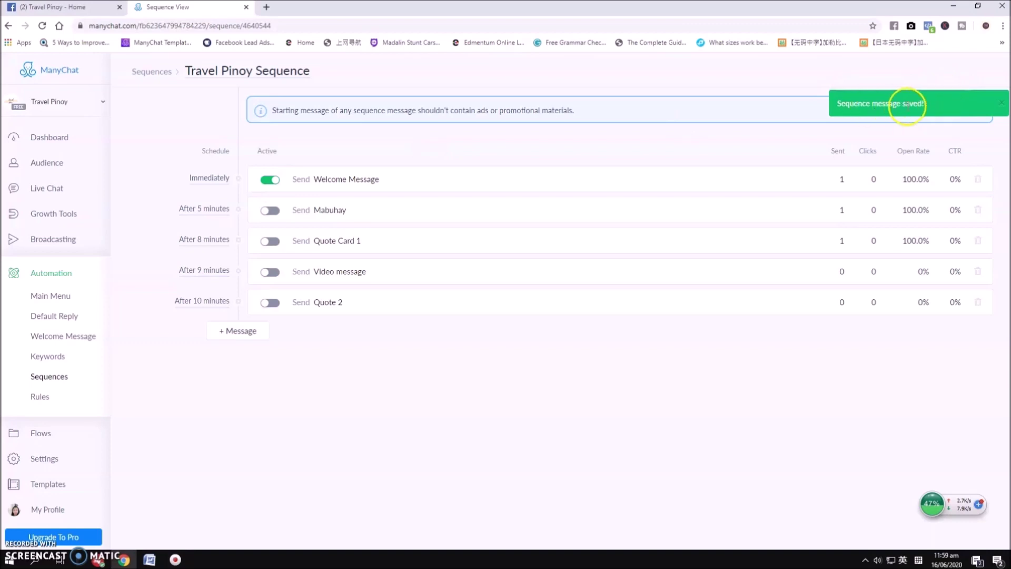
{"action": "left_click", "coordinate": [269, 211]}
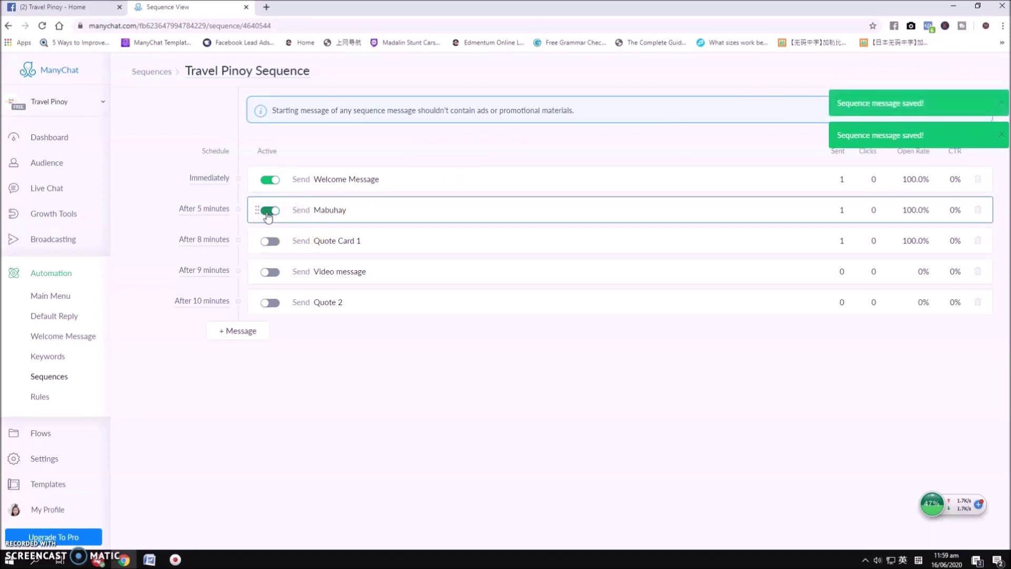
{"action": "left_click", "coordinate": [268, 242]}
{"action": "left_click", "coordinate": [266, 273]}
{"action": "left_click", "coordinate": [268, 302]}
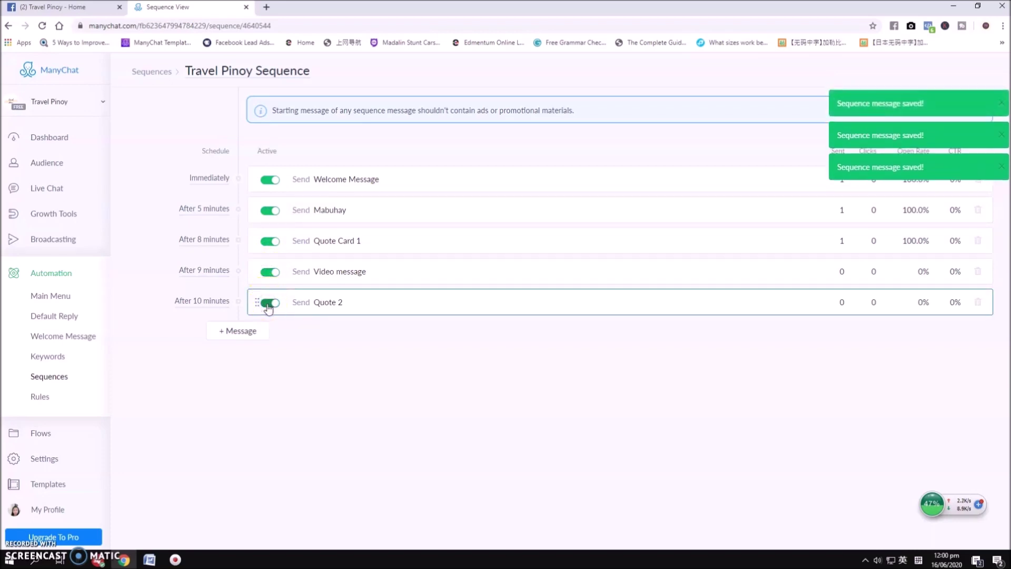